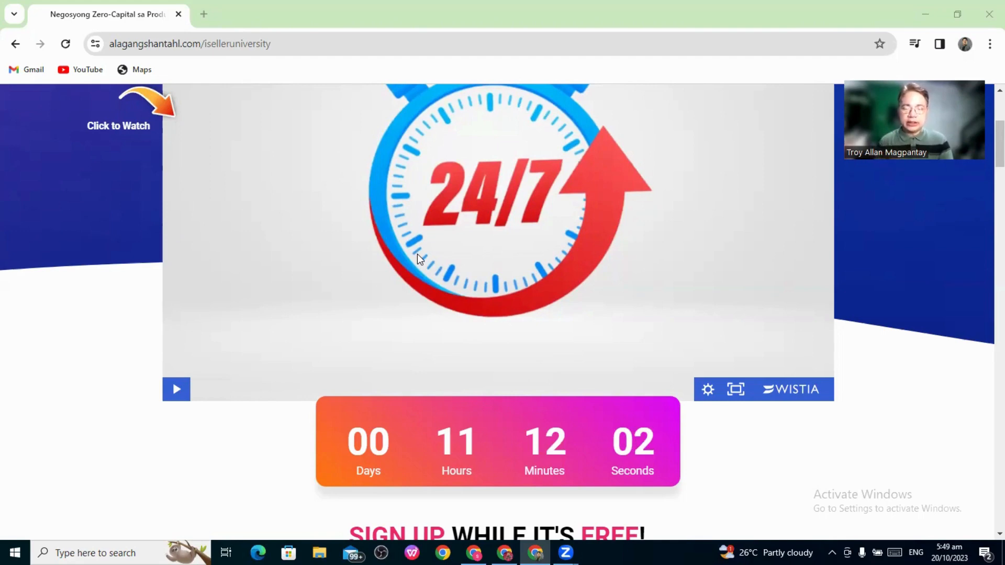
Play and pause the landing page video, then scroll down to the FREE ACCESS sign-up form
left_click(489, 220)
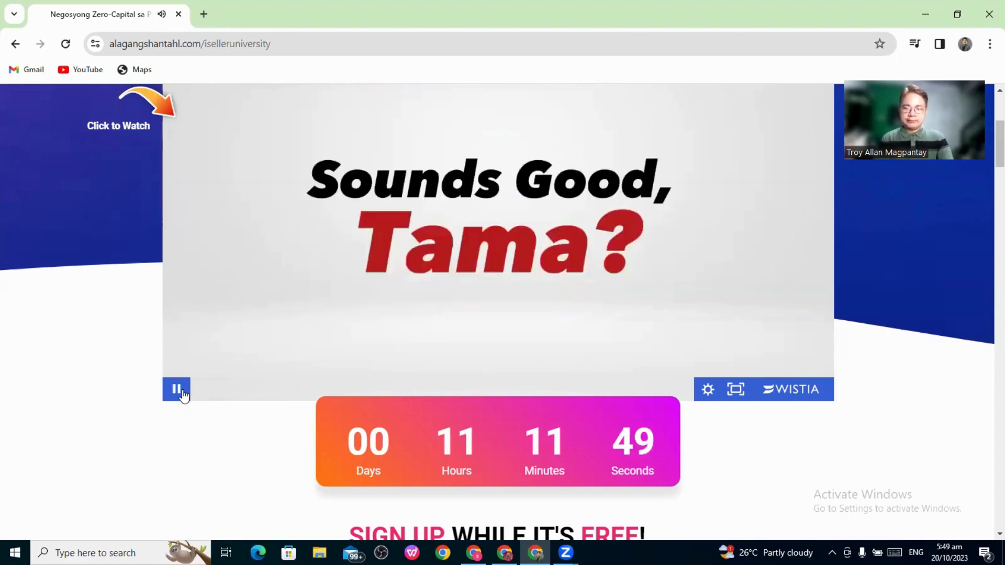
left_click(182, 392)
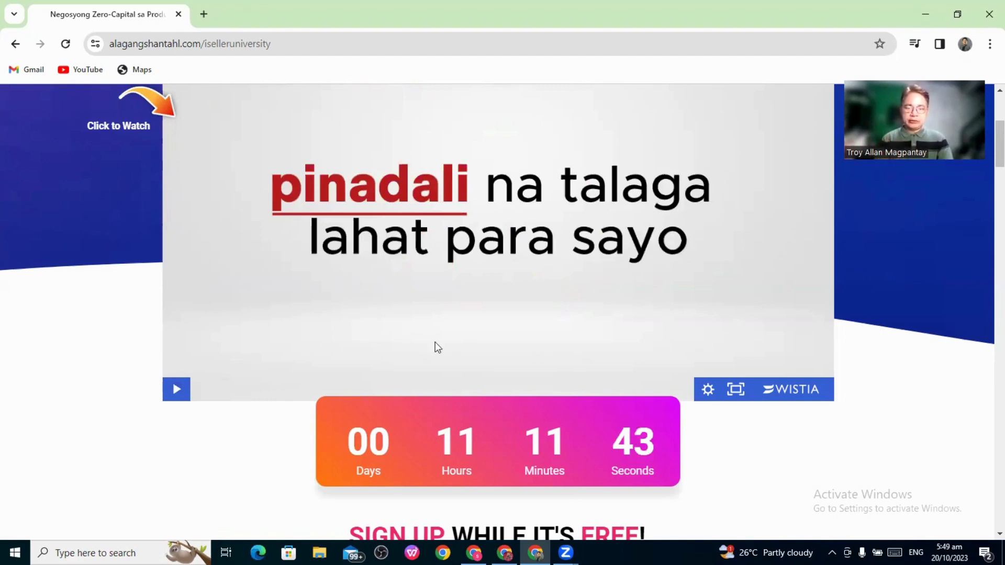
scroll(446, 348, "down", 3)
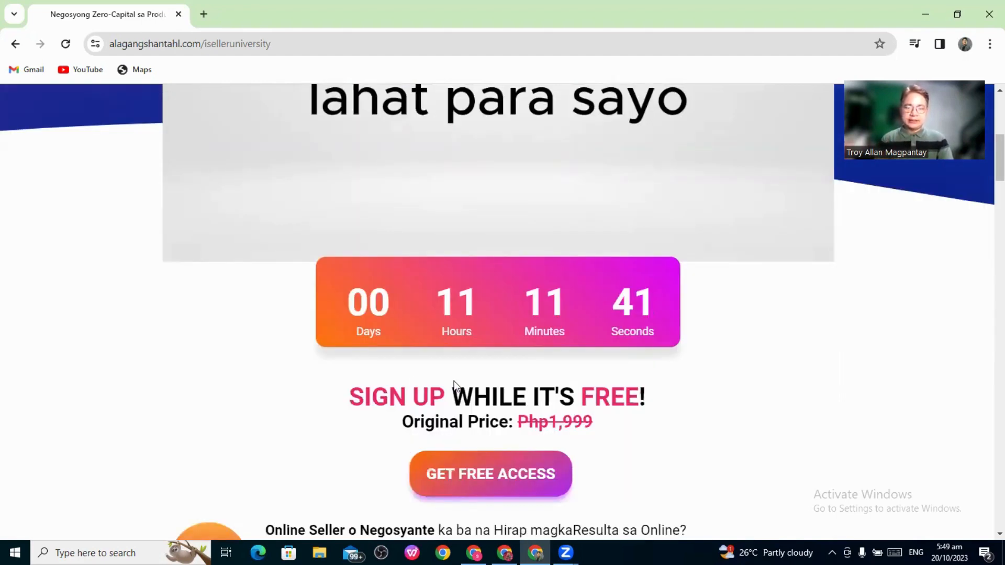
scroll(454, 386, "down", 1)
scroll(507, 411, "down", 1)
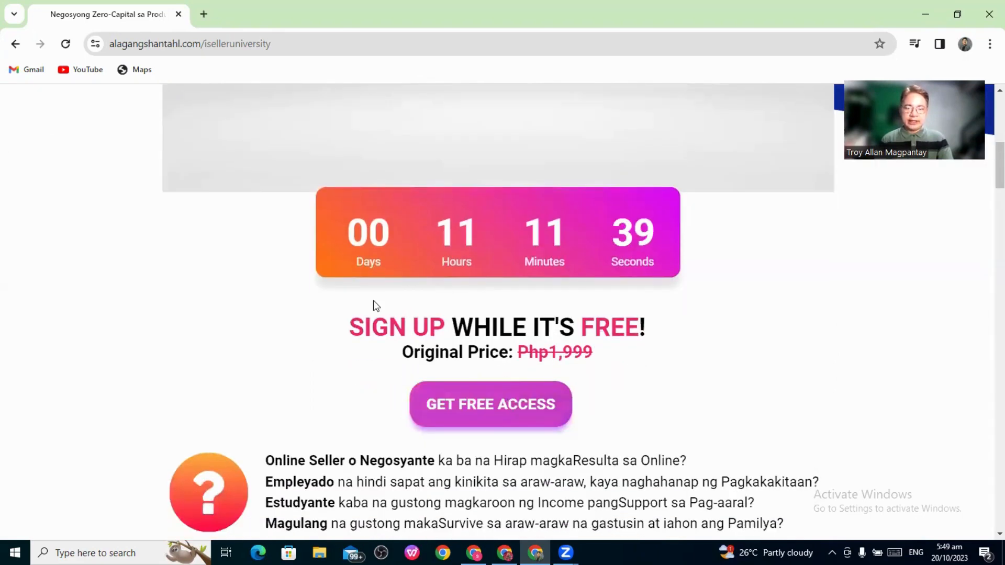
scroll(380, 308, "down", 1)
scroll(387, 307, "down", 8)
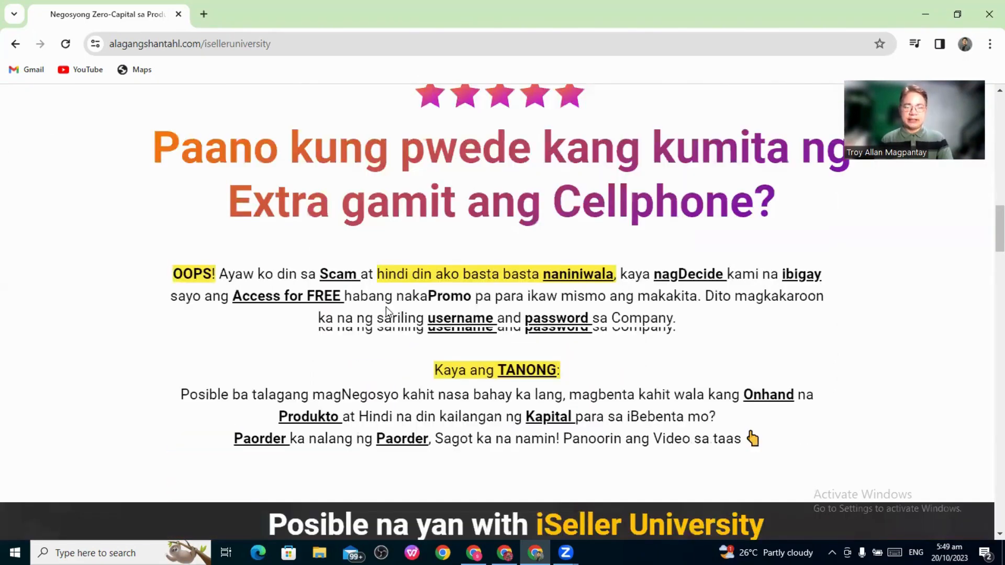
scroll(391, 308, "down", 5)
scroll(658, 348, "down", 8)
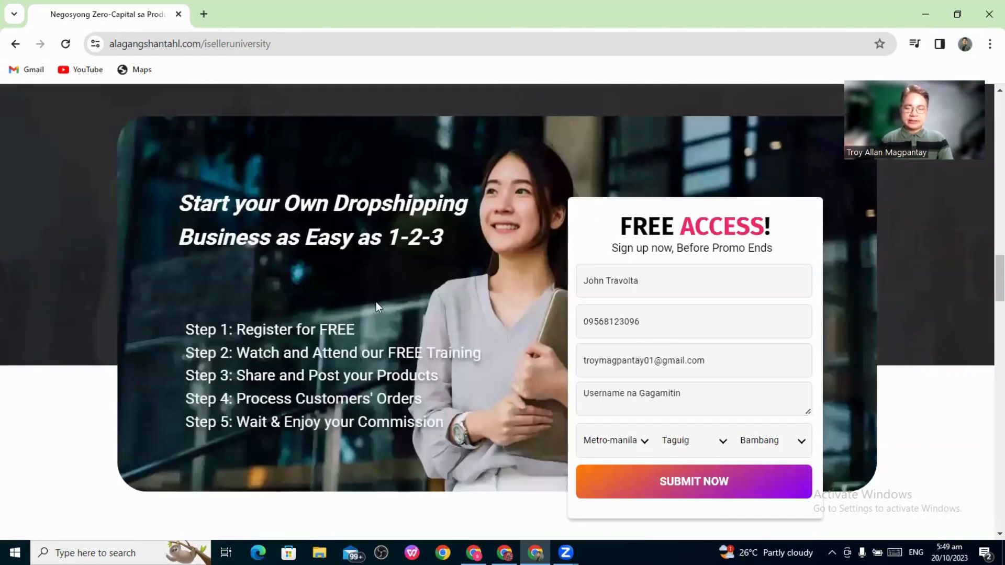
scroll(376, 304, "down", 6)
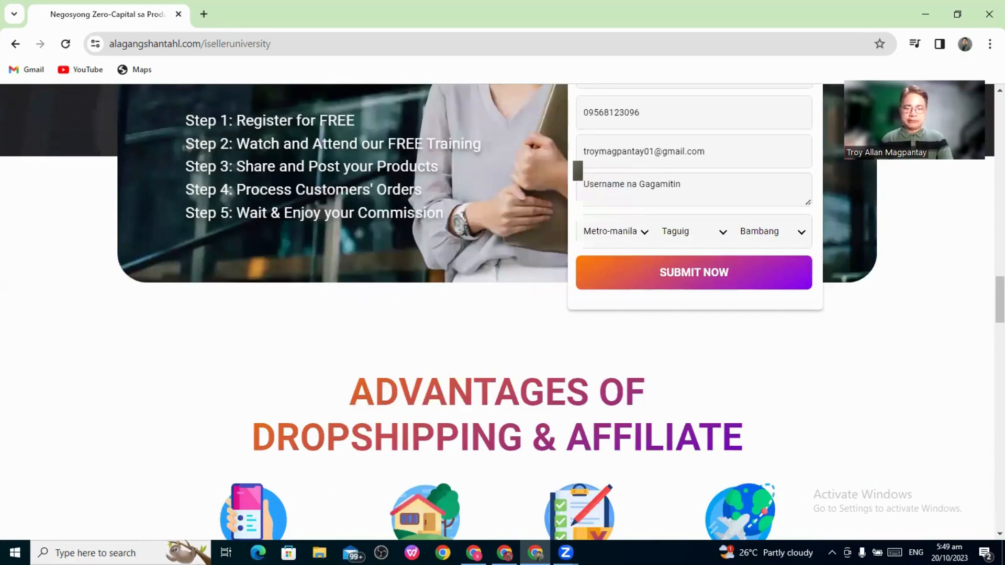
mouse_move(473, 552)
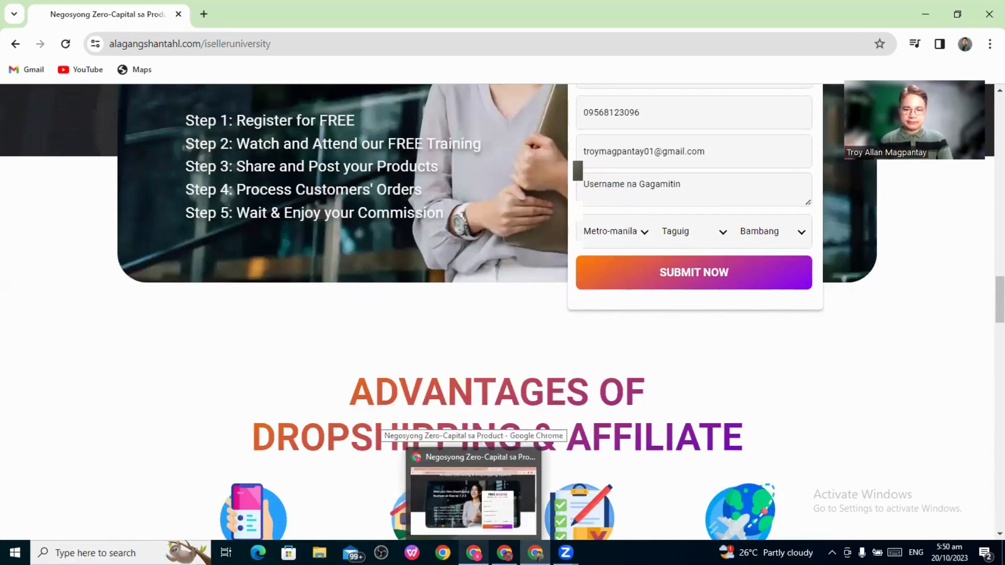
mouse_move(504, 553)
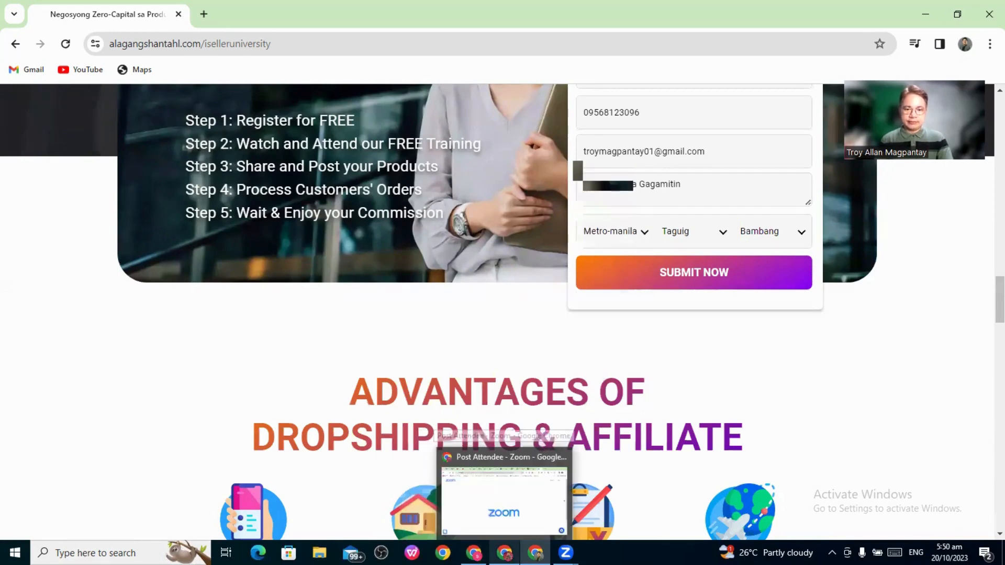
Open another Chrome profile's window and load the alagangshantahl.com/iselleruniversity address there
left_click(966, 44)
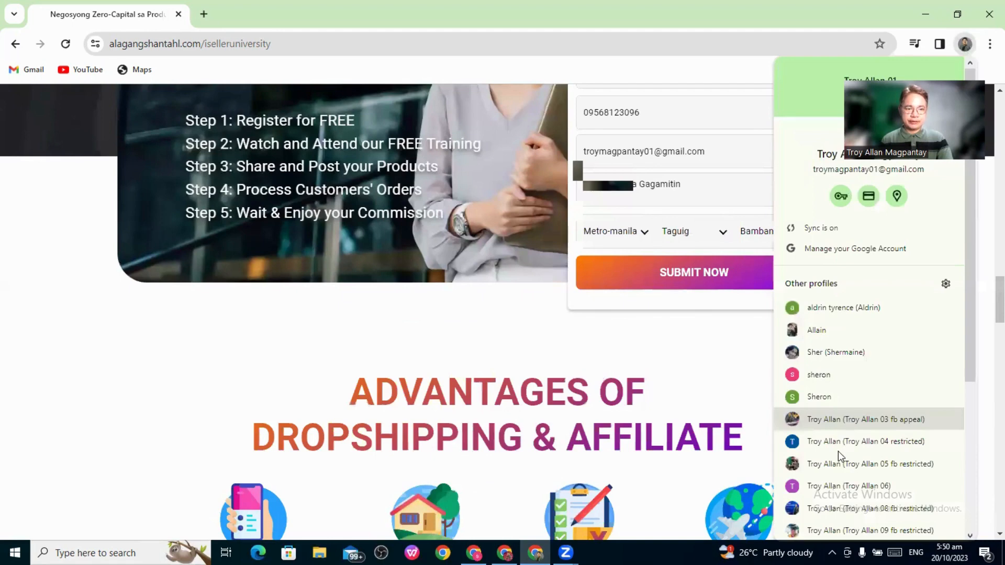
left_click(834, 397)
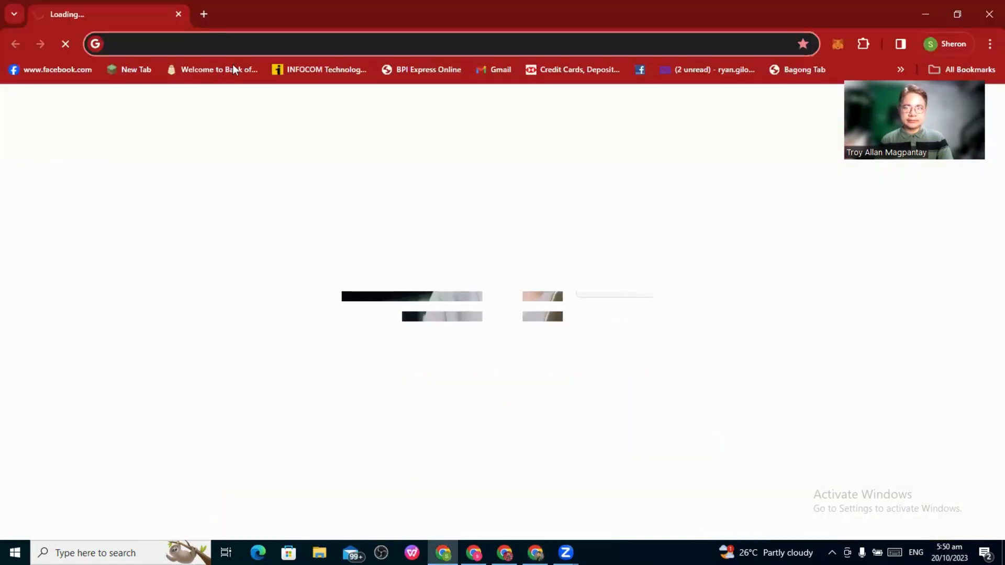
type("22089")
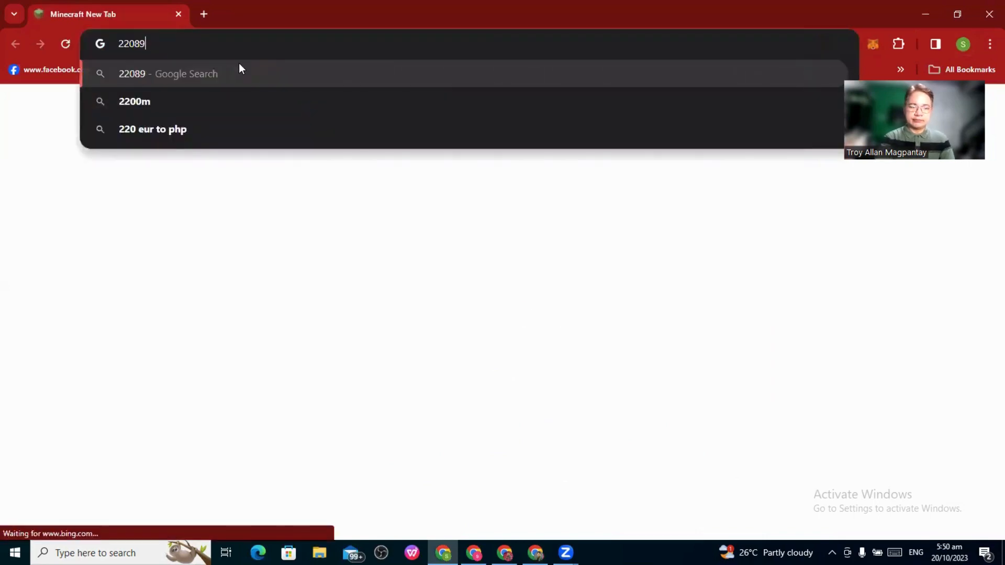
key("BackSpace")
key("BackSpace")
key("BackSpace")
key("BackSpace")
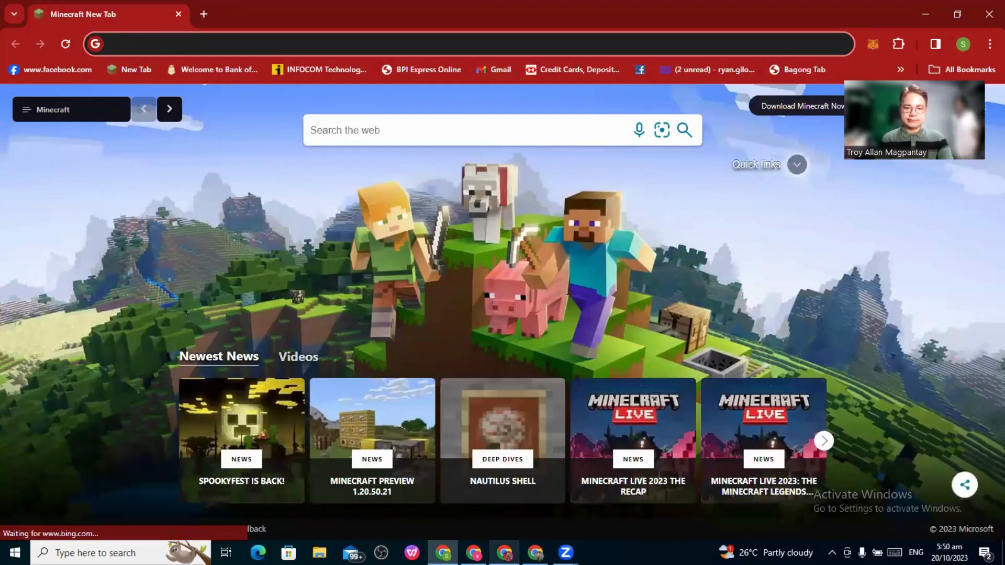
left_click(474, 552)
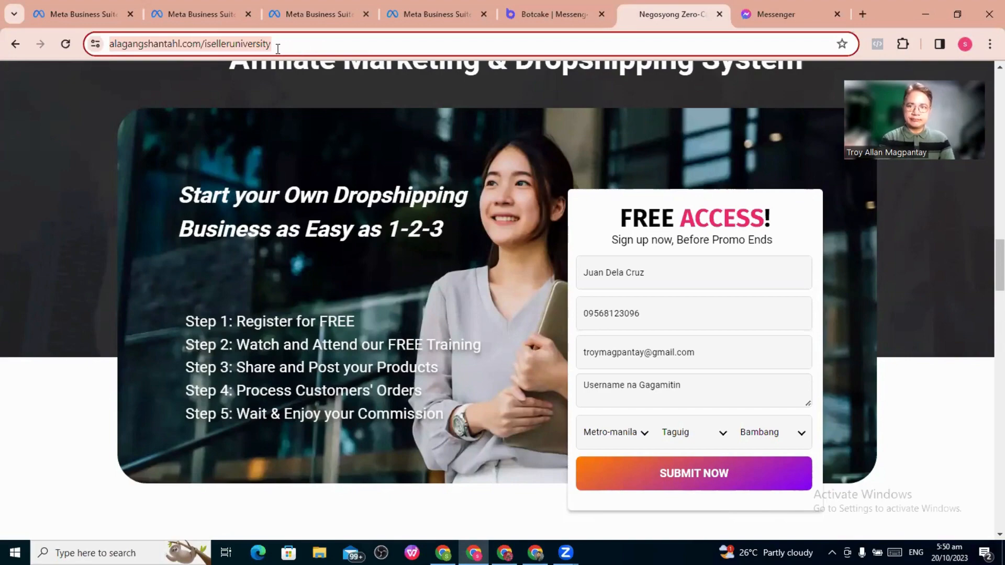
key("alt+Tab")
type("https://www.alagangshantahl.com/iselleruniversity")
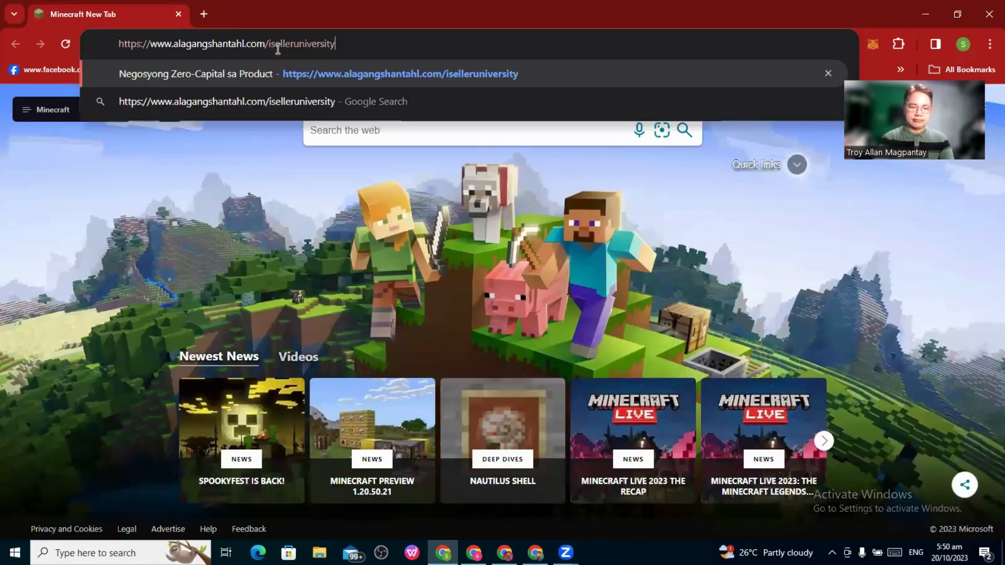
key("Return")
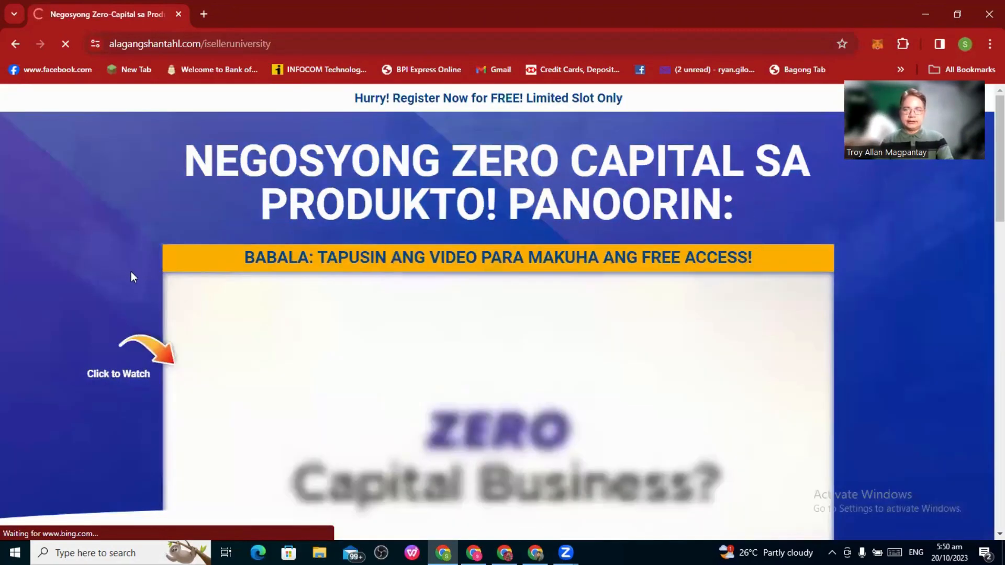
scroll(131, 272, "down", 8)
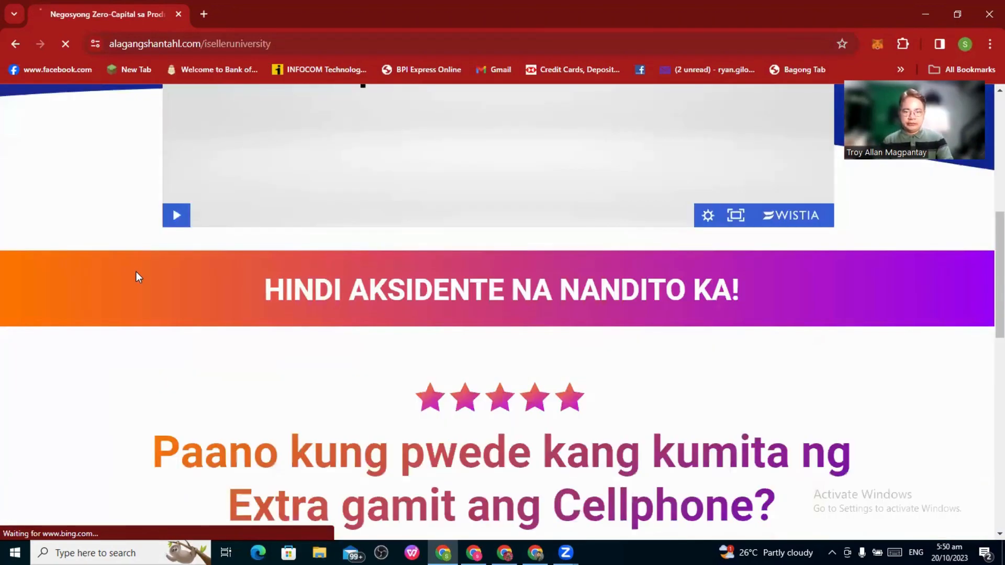
scroll(136, 272, "down", 6)
scroll(140, 281, "down", 7)
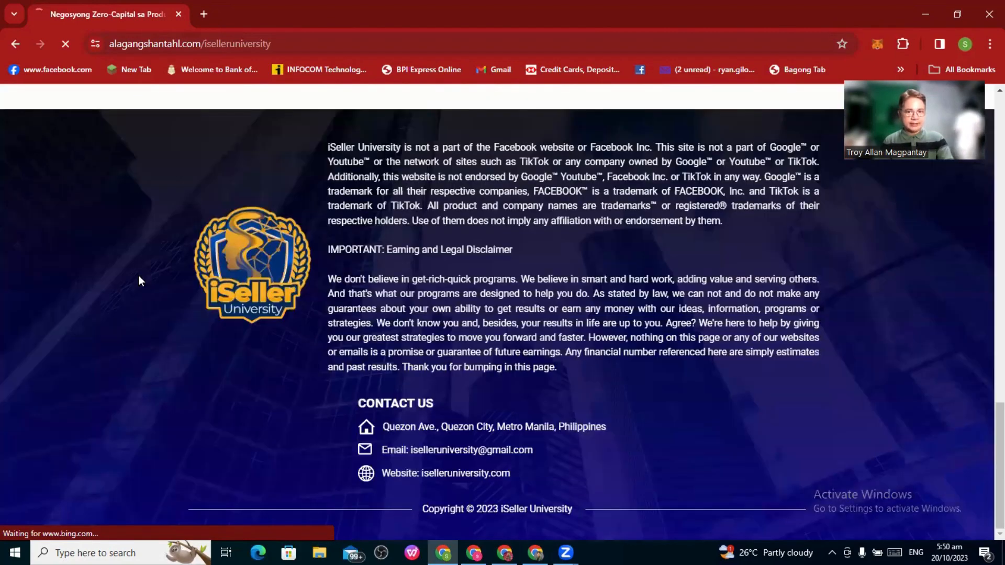
scroll(141, 280, "up", 5)
scroll(140, 275, "up", 9)
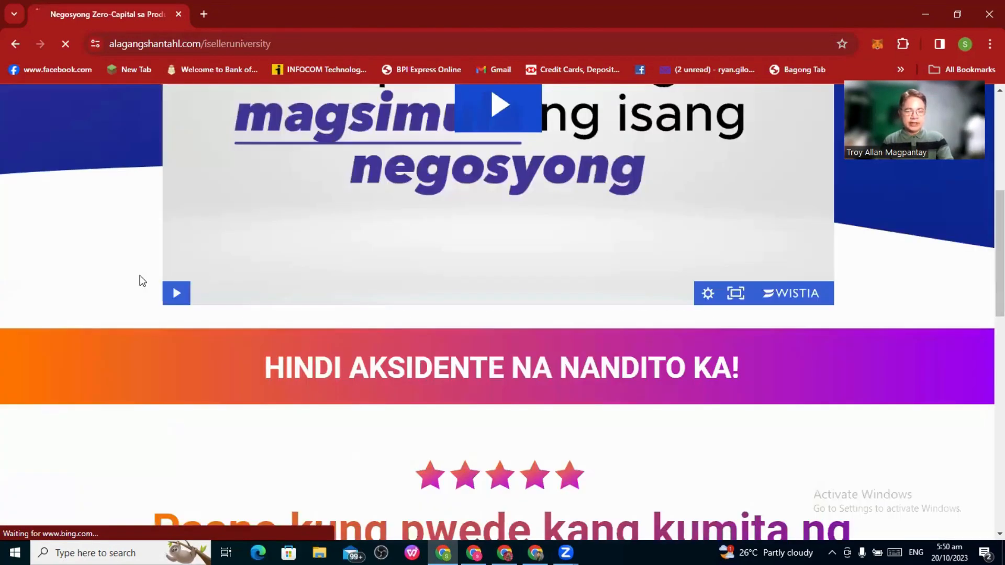
scroll(163, 274, "up", 3)
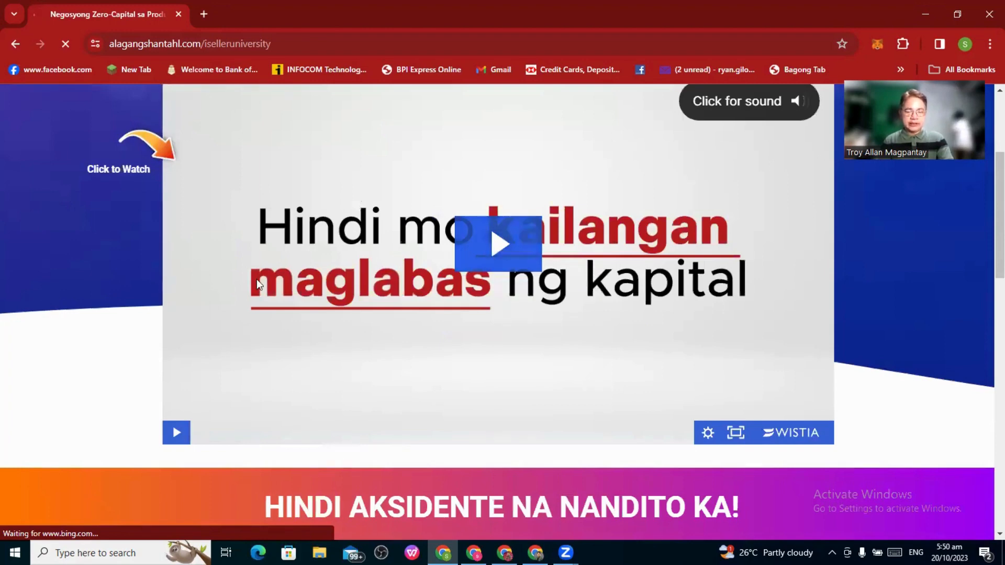
scroll(257, 281, "up", 4)
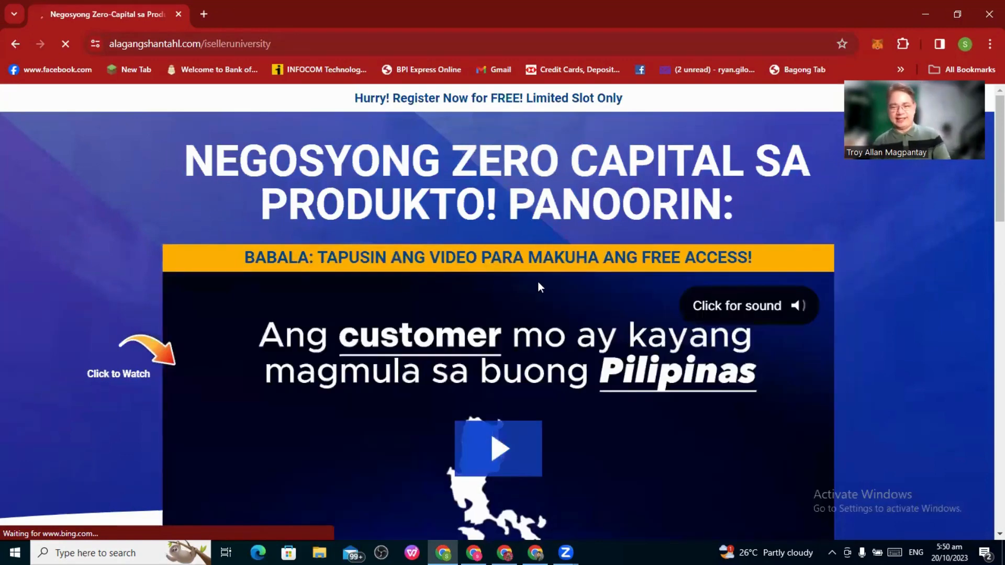
scroll(538, 296, "down", 2)
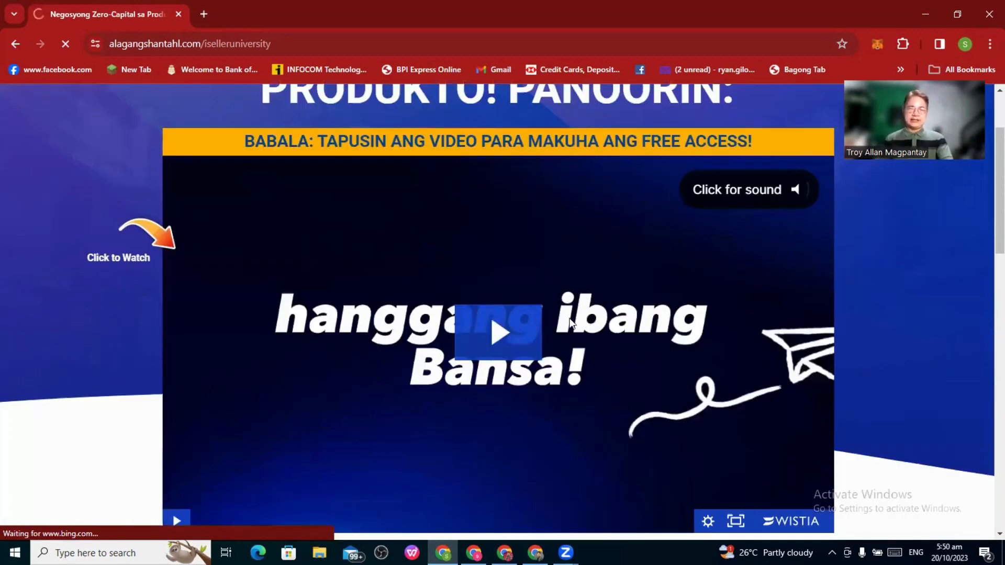
scroll(511, 325, "down", 1)
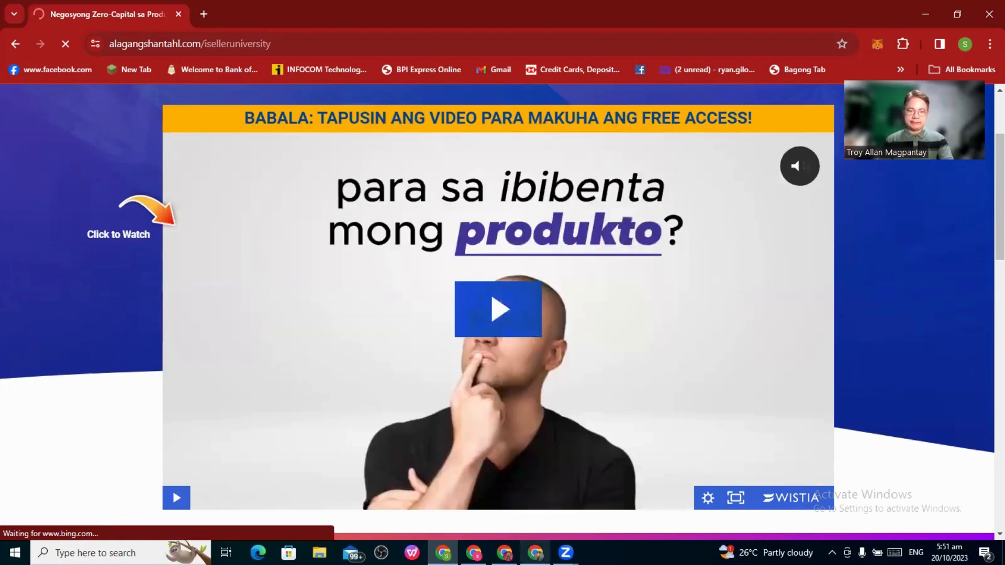
left_click(534, 552)
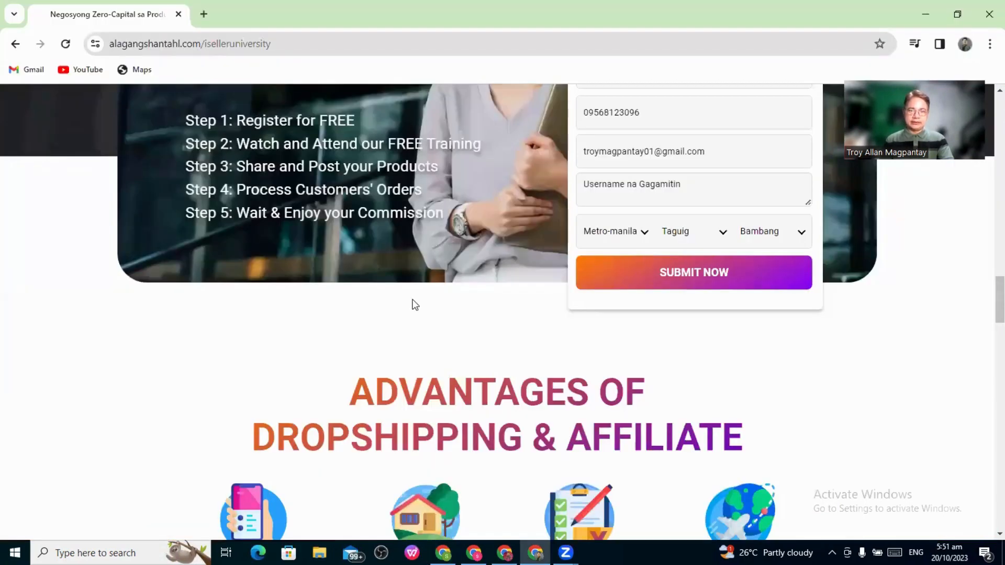
scroll(419, 303, "up", 5)
scroll(417, 296, "up", 10)
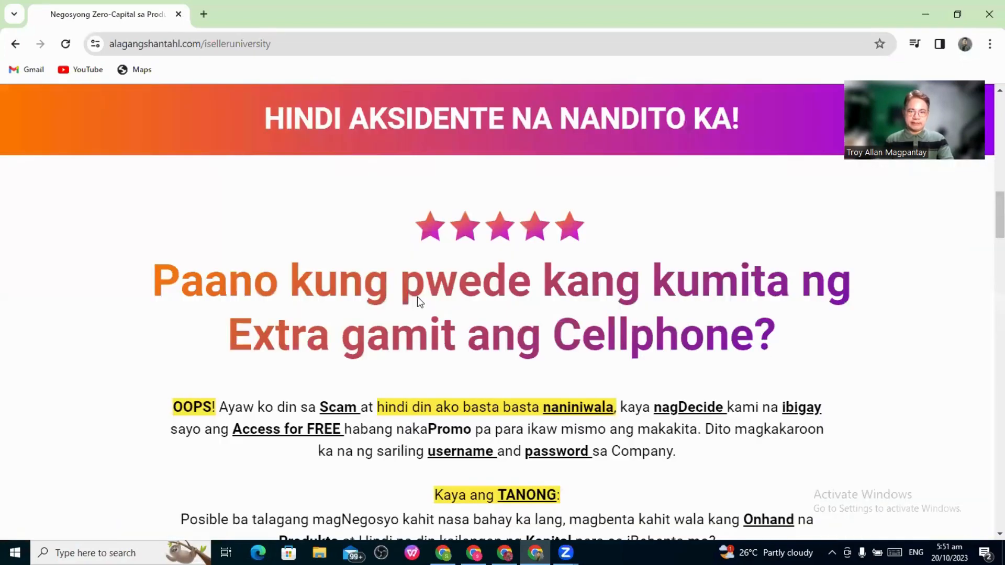
scroll(420, 295, "up", 5)
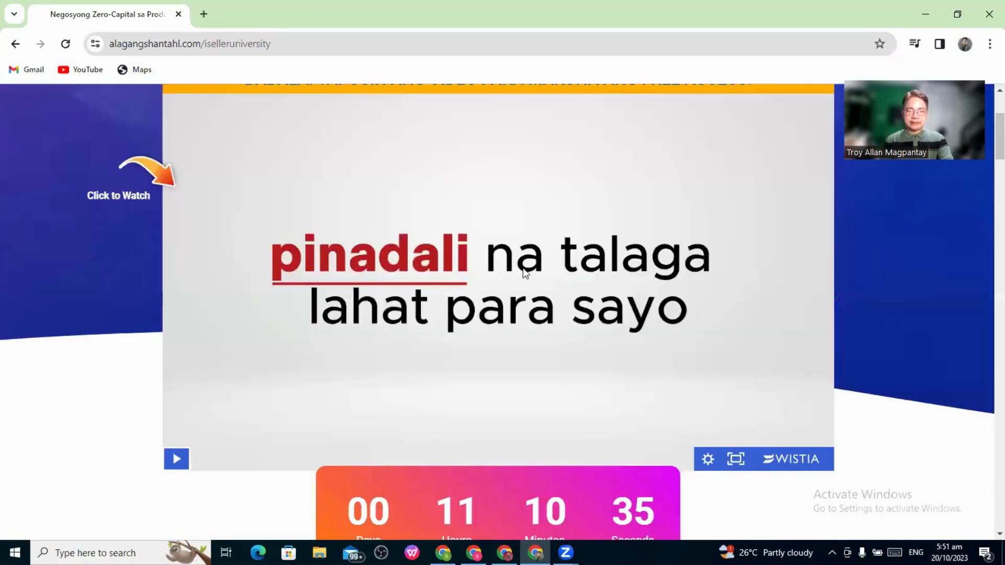
scroll(526, 273, "down", 2)
scroll(527, 273, "down", 5)
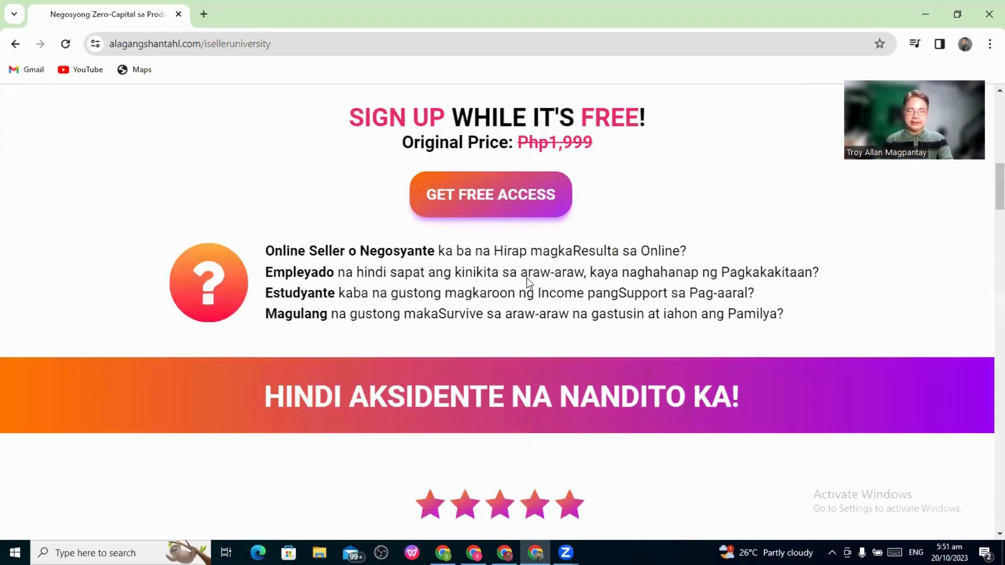
scroll(527, 278, "down", 5)
scroll(527, 281, "down", 5)
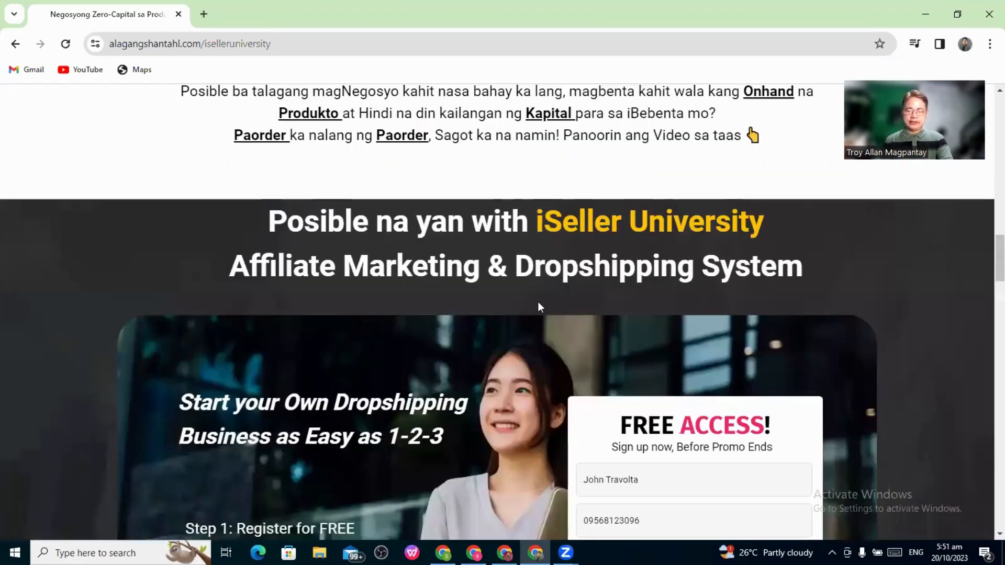
scroll(539, 307, "down", 5)
scroll(540, 309, "down", 5)
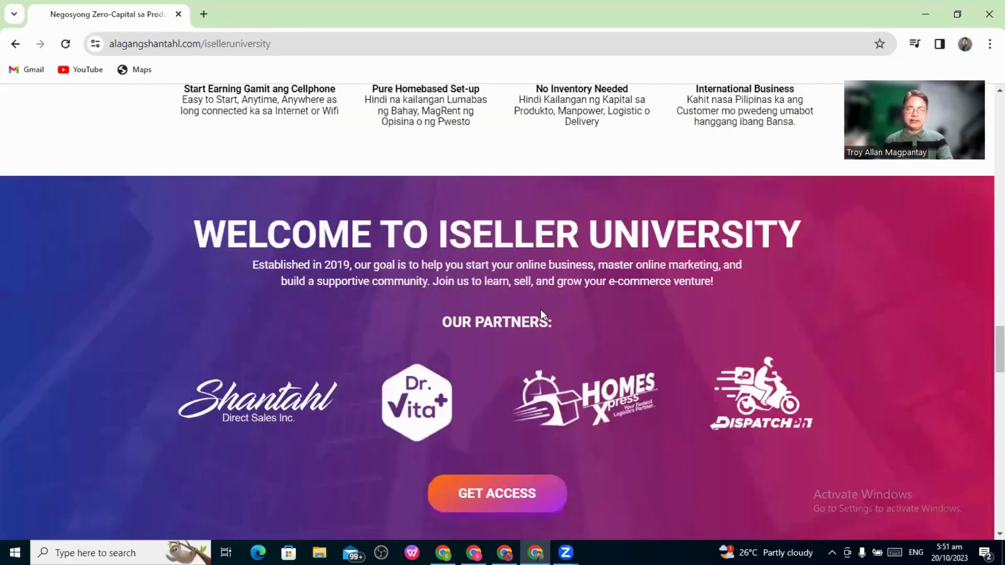
scroll(540, 309, "up", 5)
scroll(540, 309, "up", 5)
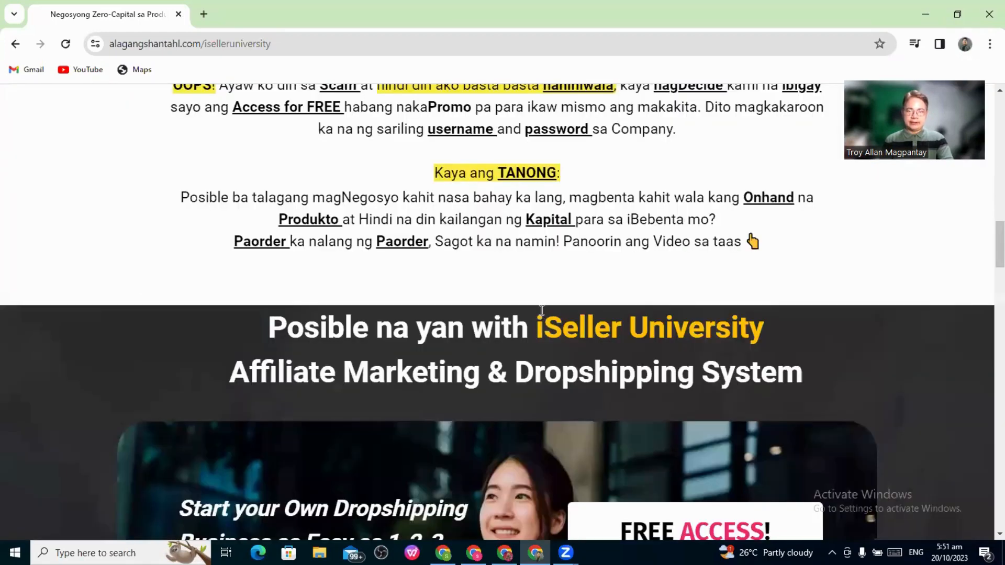
scroll(542, 311, "up", 5)
scroll(542, 310, "up", 5)
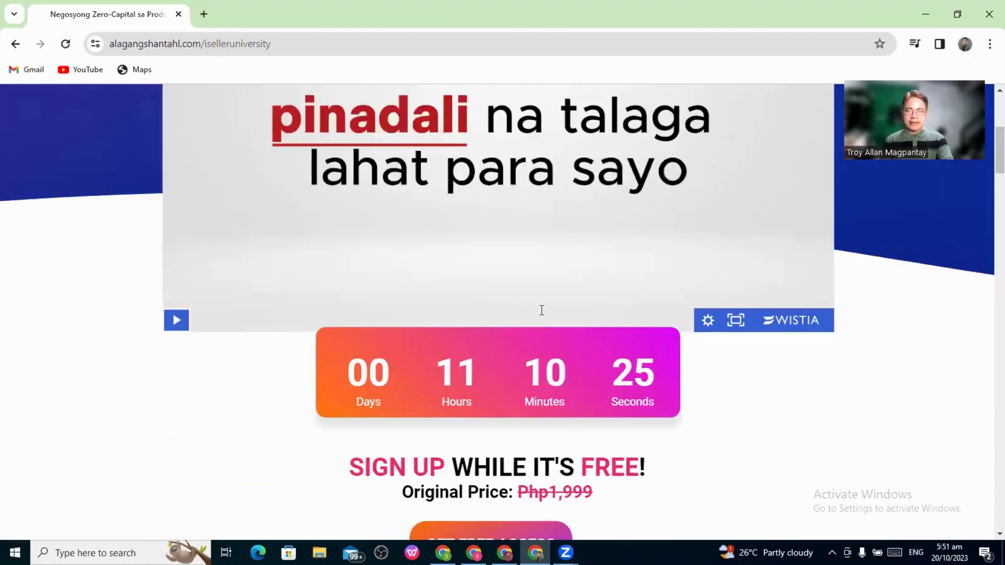
scroll(541, 310, "up", 5)
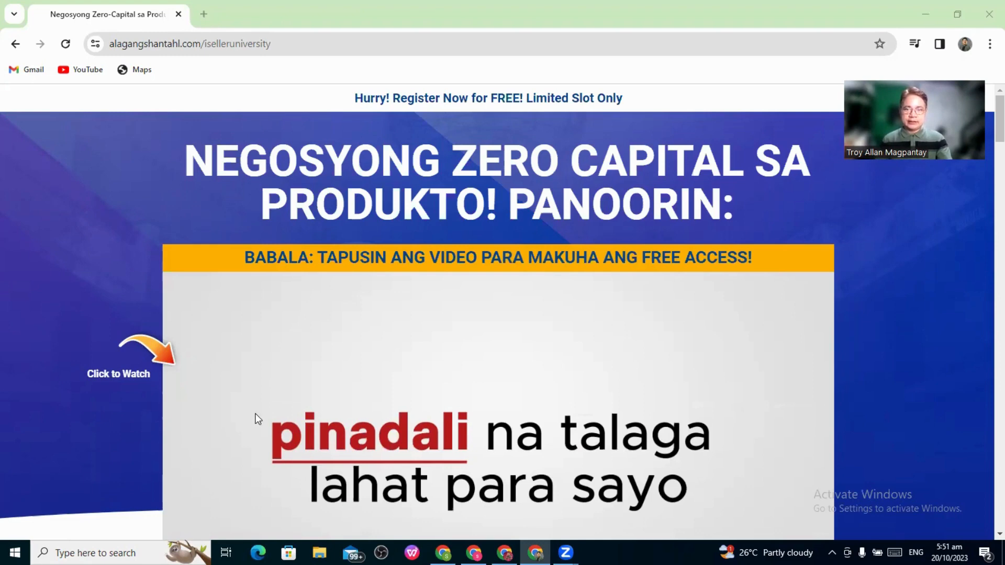
Open the 'Fwd: Folder shared with you' email and its iSeller Webcake Template folder card
key("super+e")
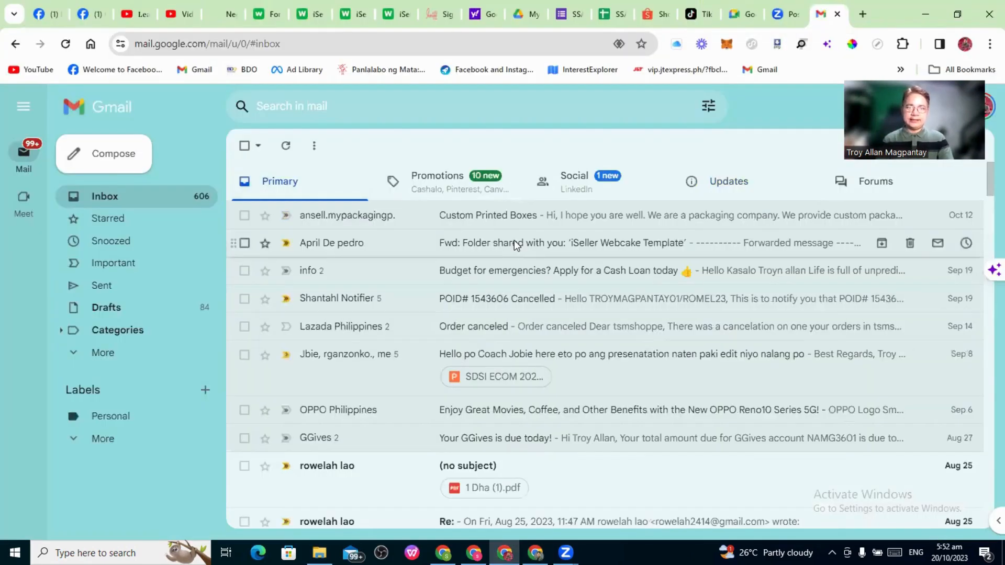
left_click(513, 243)
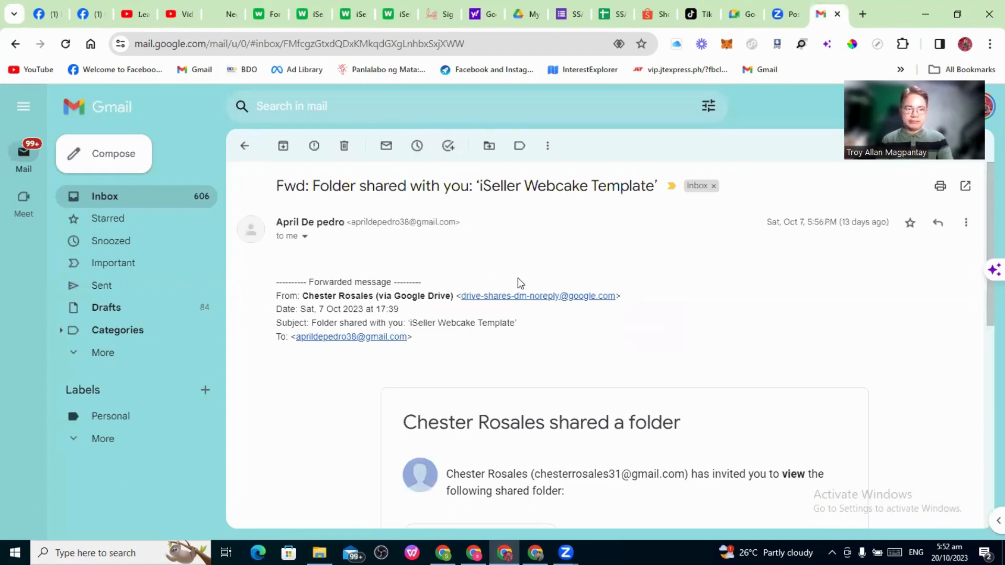
scroll(532, 278, "down", 2)
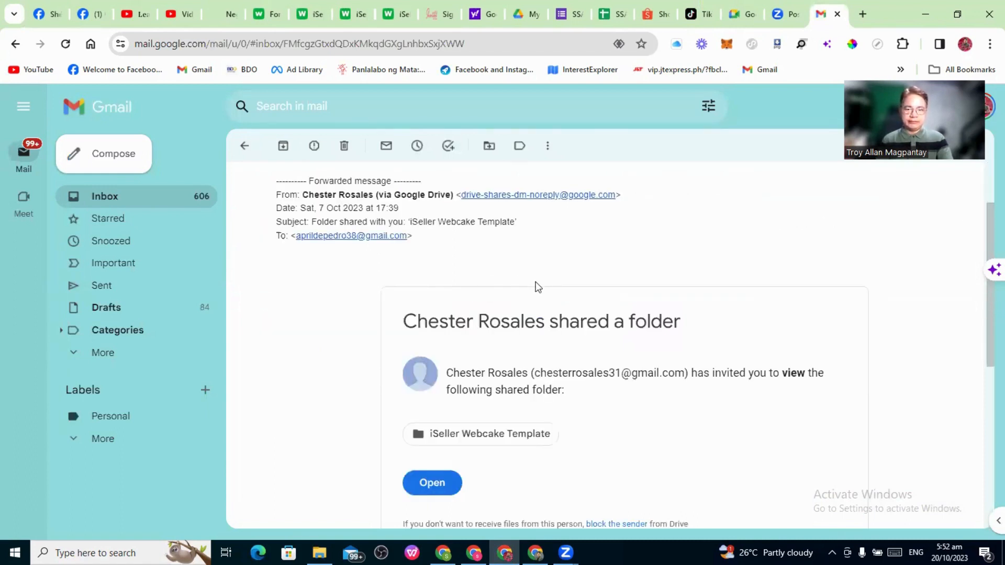
scroll(535, 282, "down", 5)
scroll(537, 287, "down", 1)
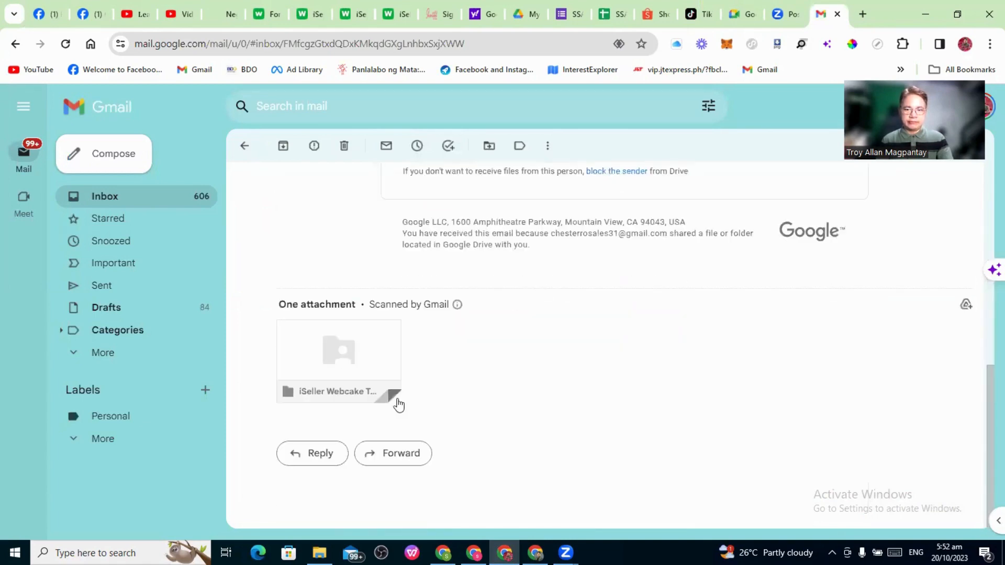
mouse_move(319, 387)
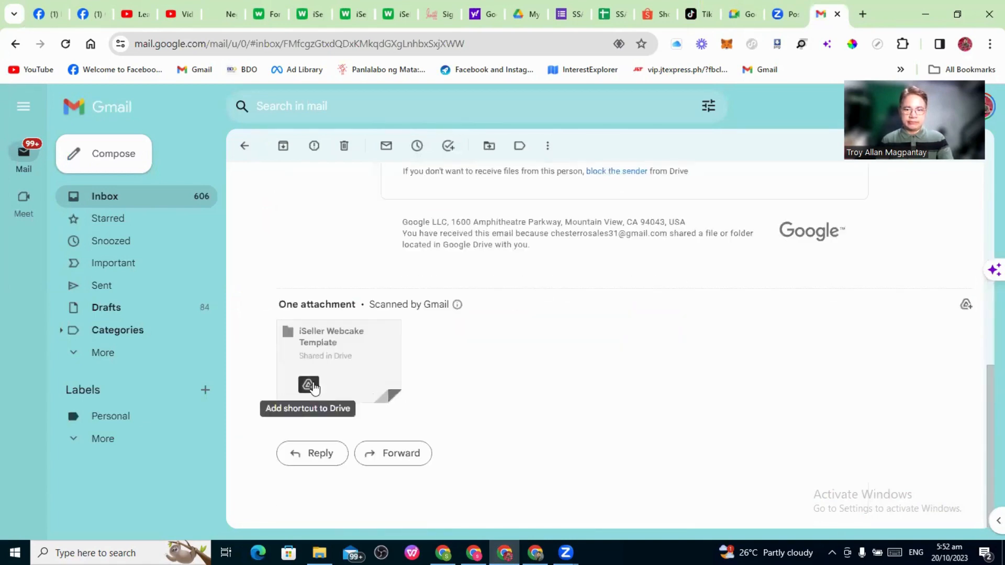
left_click(350, 359)
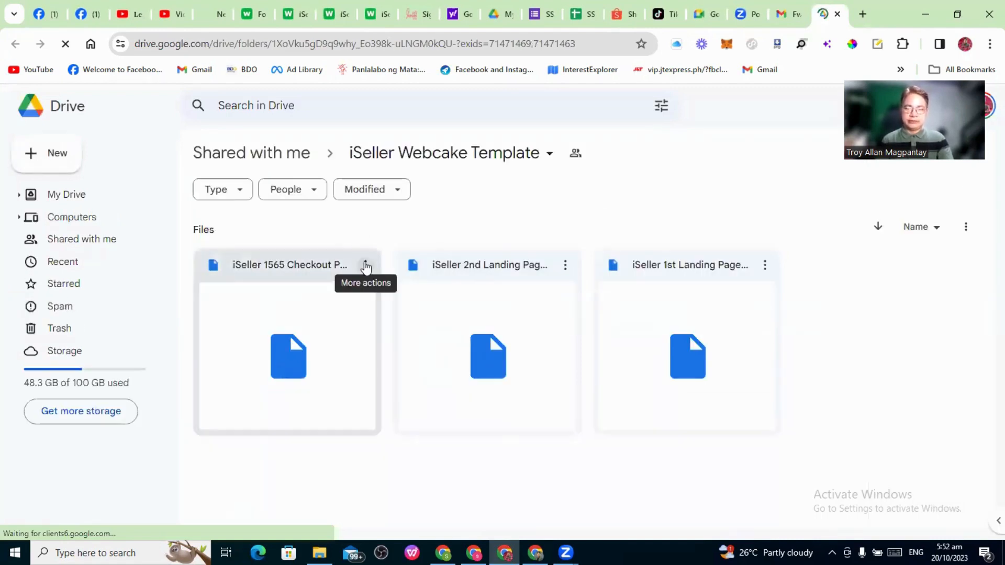
Download the iSeller 1565 Checkout Page file from its More actions menu
left_click(365, 266)
left_click(366, 266)
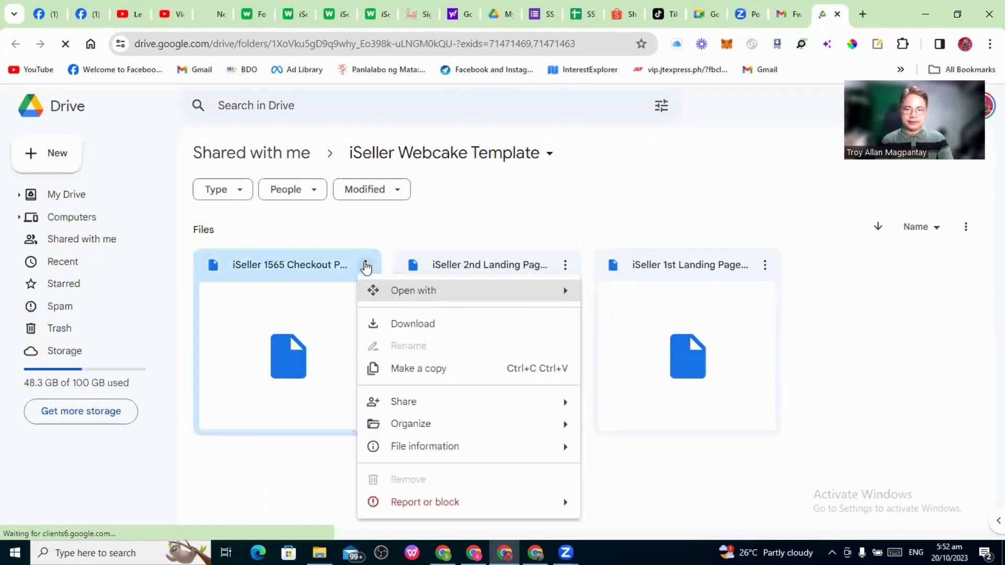
left_click(413, 324)
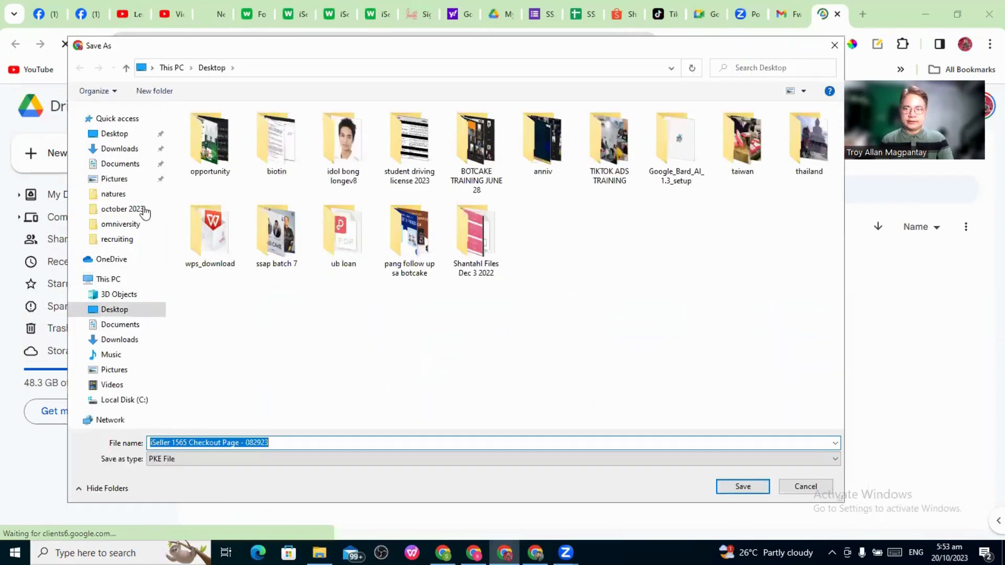
Create a Desktop folder 'webcake iseller pke template' and save the checkout page into it
left_click(154, 91)
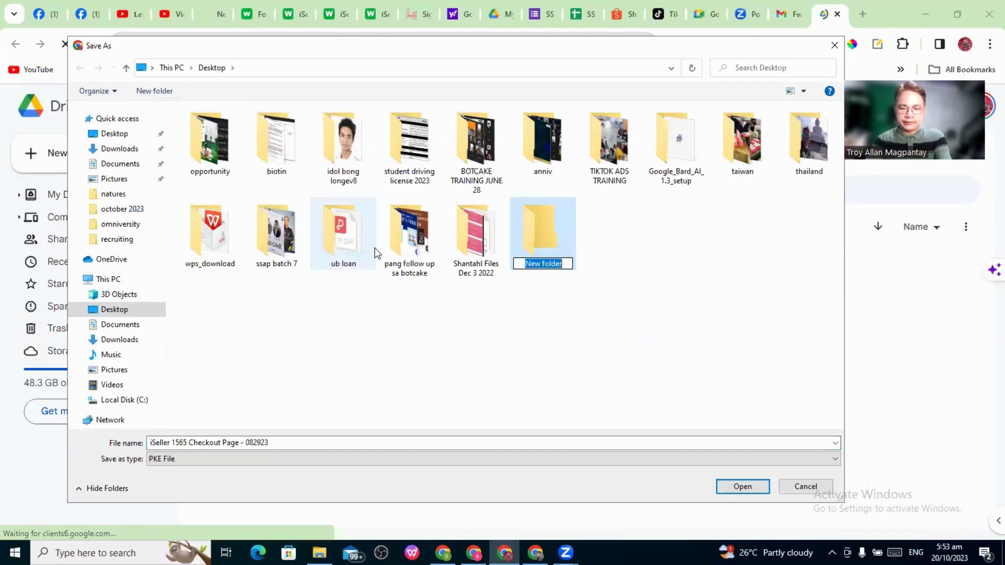
type("webc")
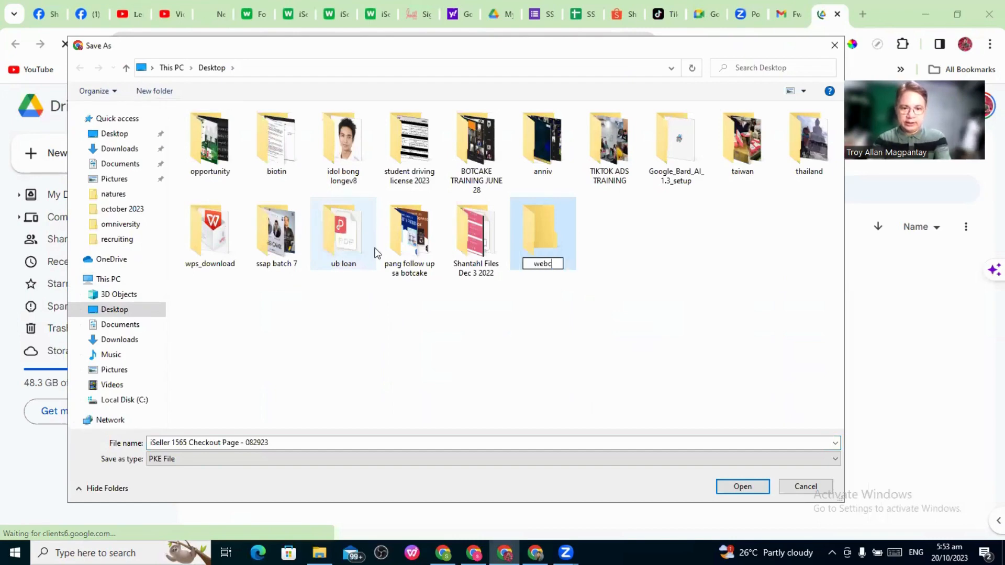
type("ake iseller")
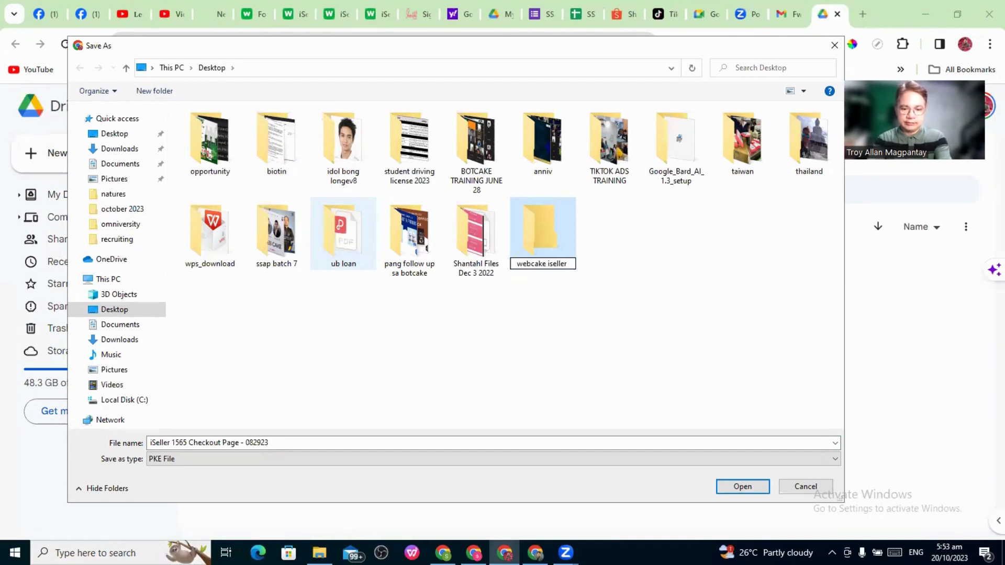
type(" pke")
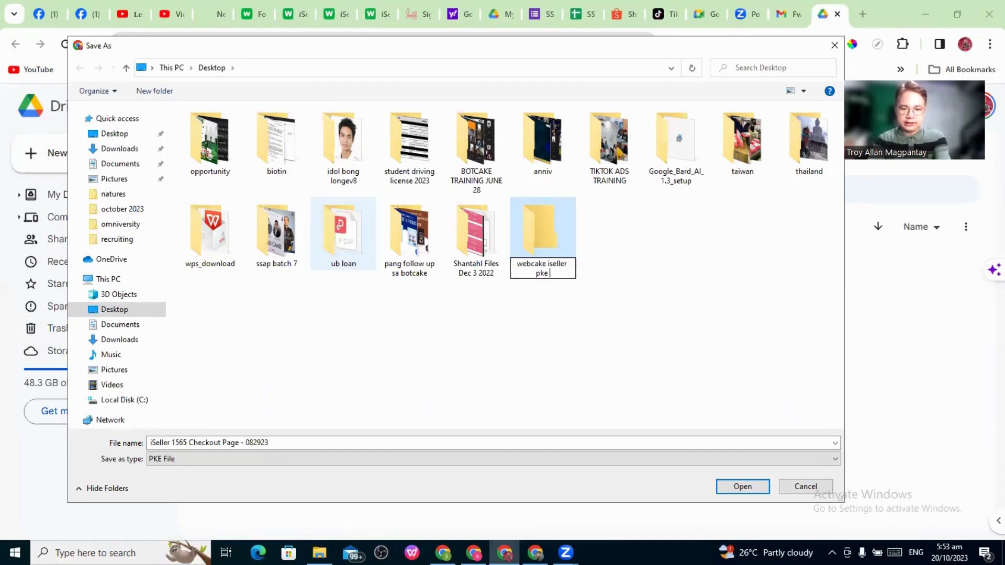
type(" template")
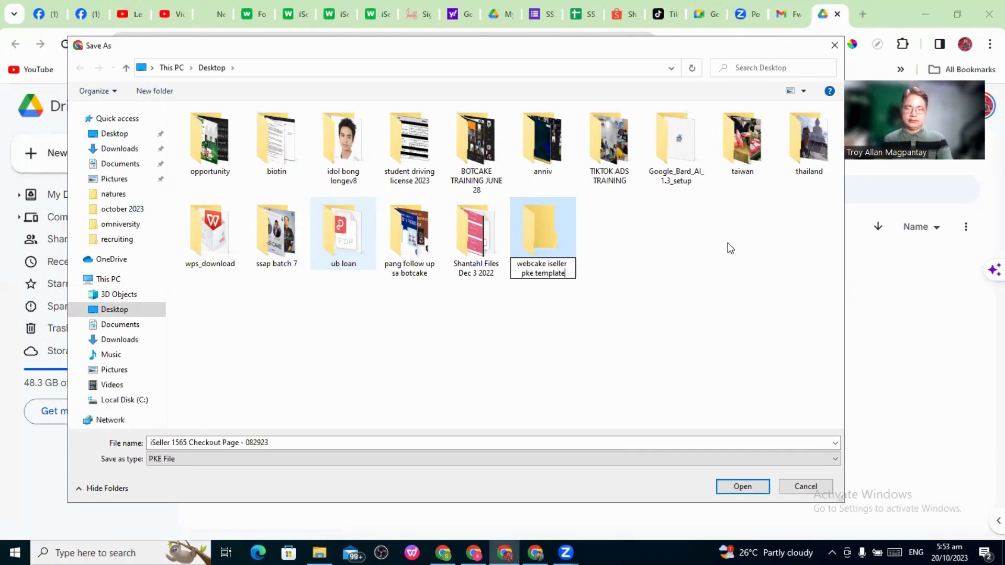
left_click(567, 237)
left_click(735, 491)
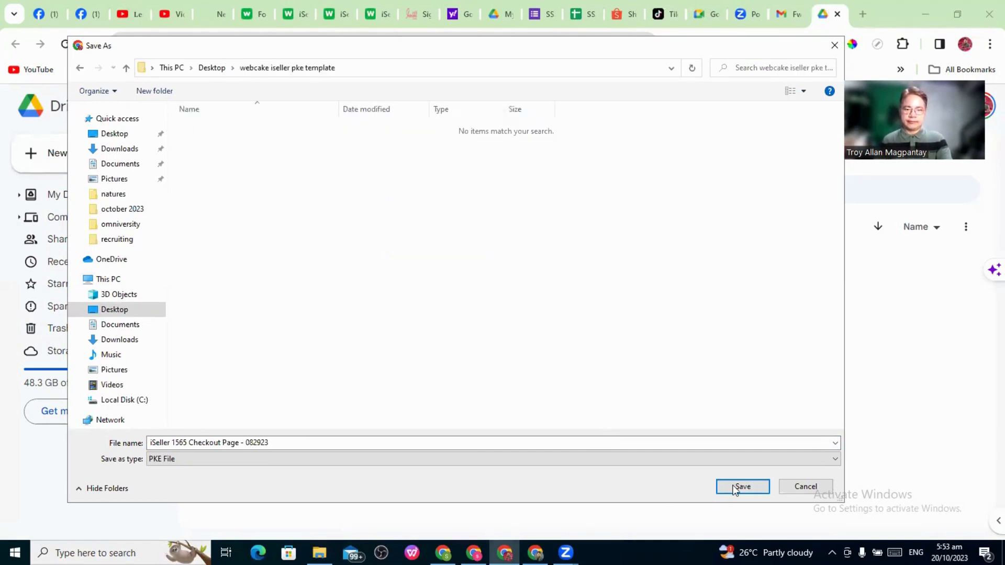
left_click(735, 489)
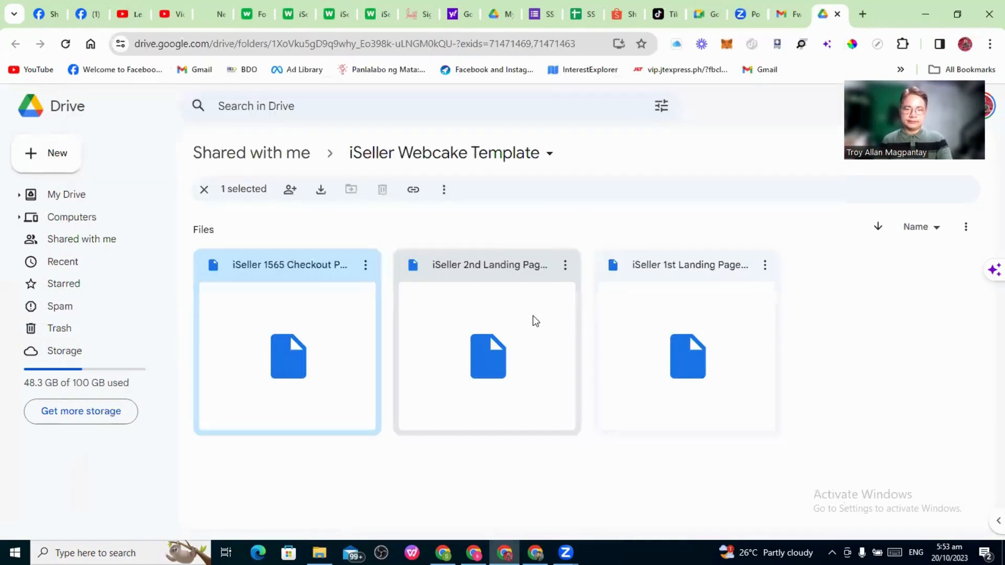
Download the 2nd and 1st landing page files and save each into the same folder
left_click(565, 265)
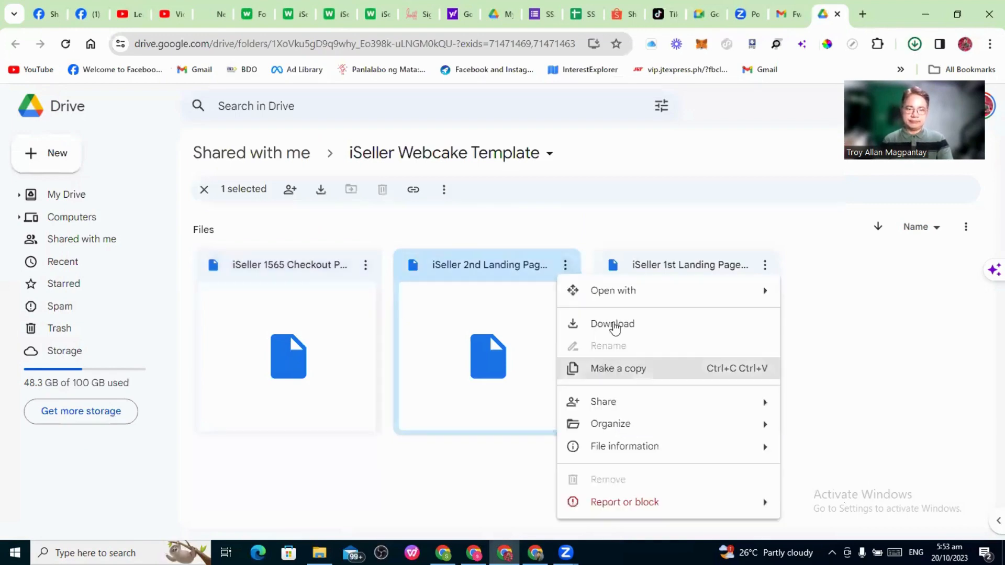
left_click(614, 324)
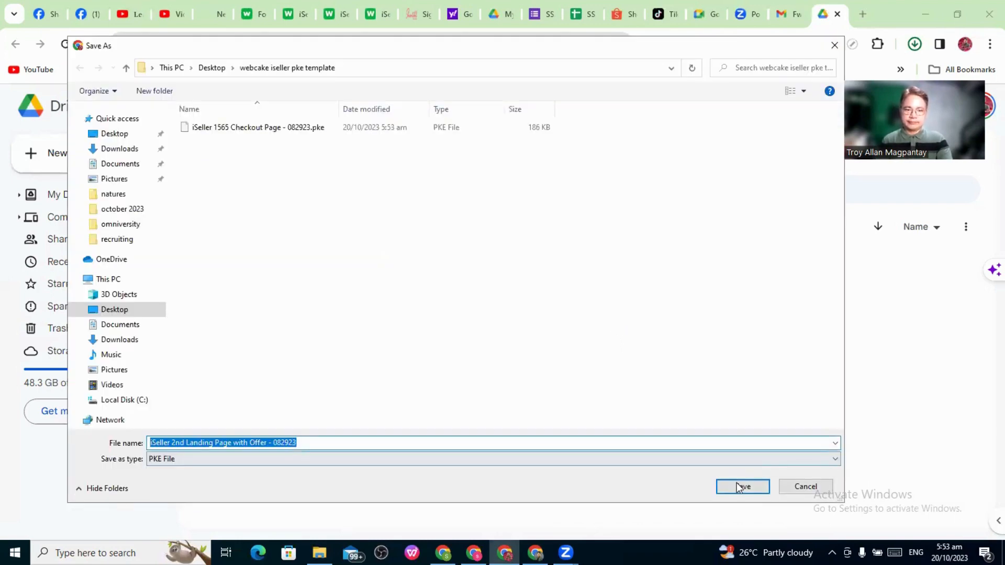
left_click(737, 486)
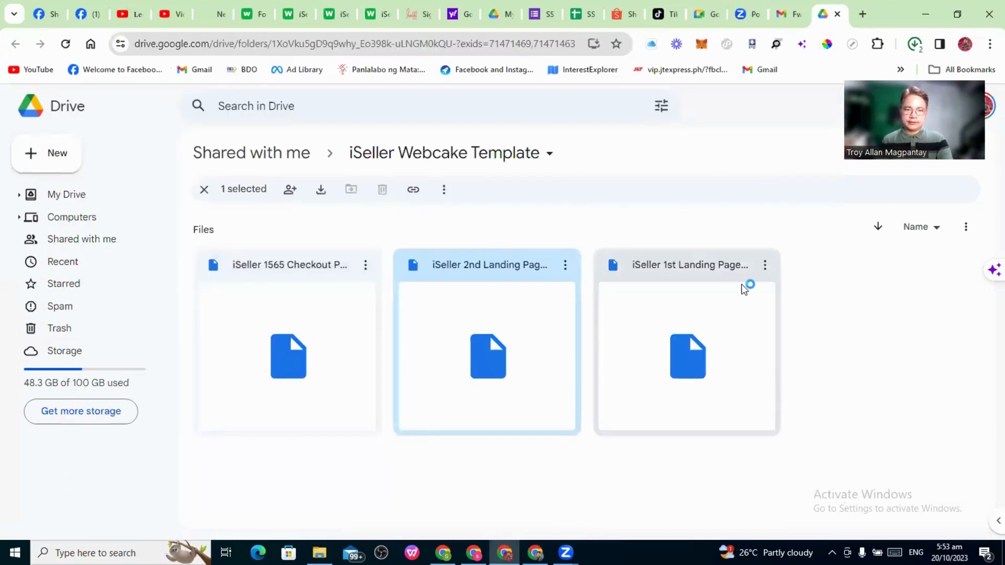
left_click(766, 265)
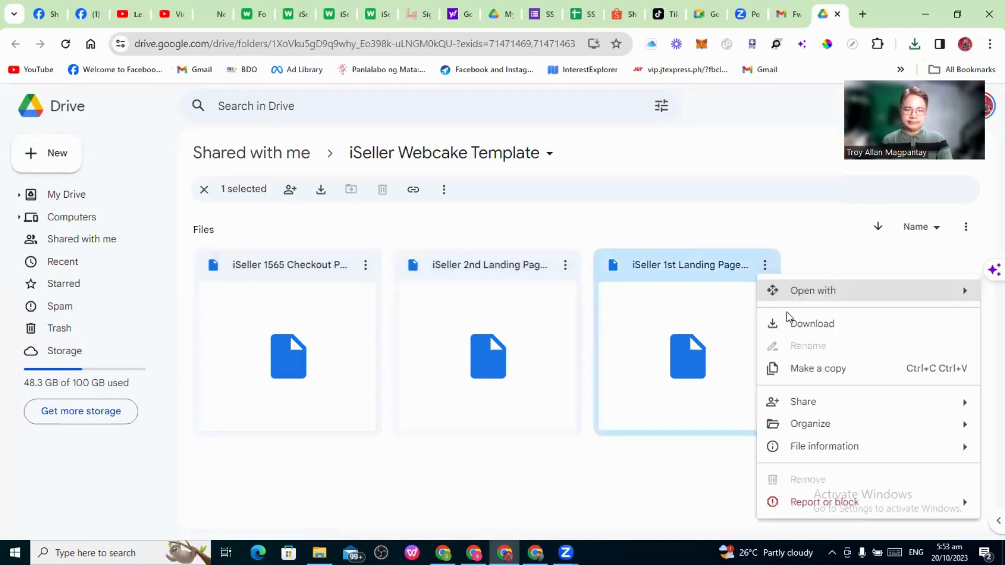
left_click(810, 325)
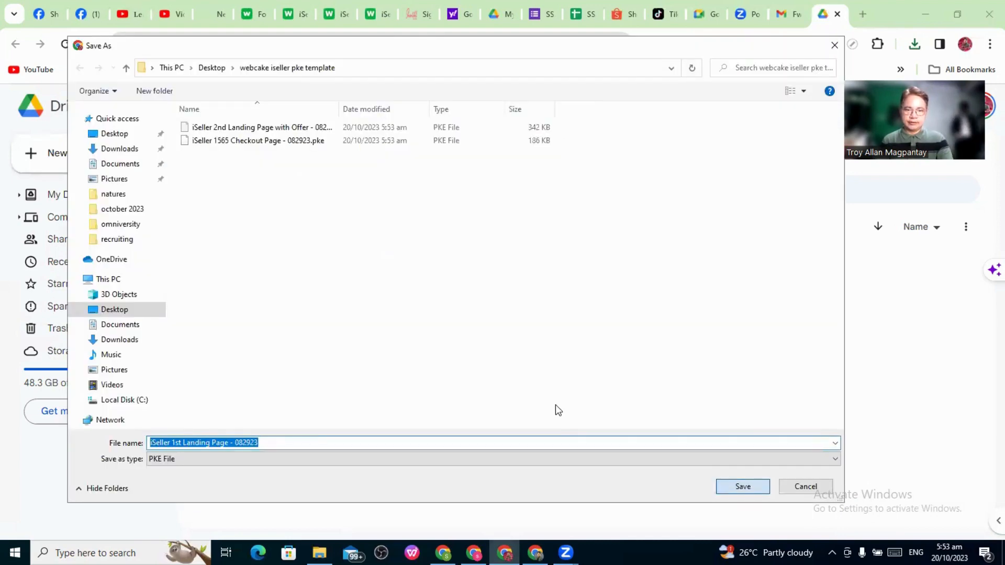
key("Return")
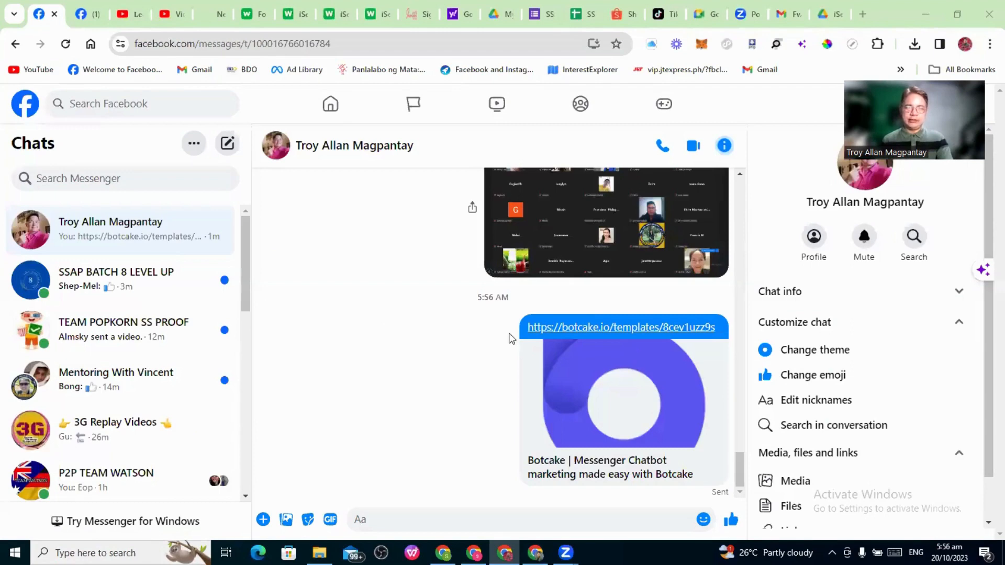
Open the botcake.io/templates link shared in the Messenger chat
left_click(618, 331)
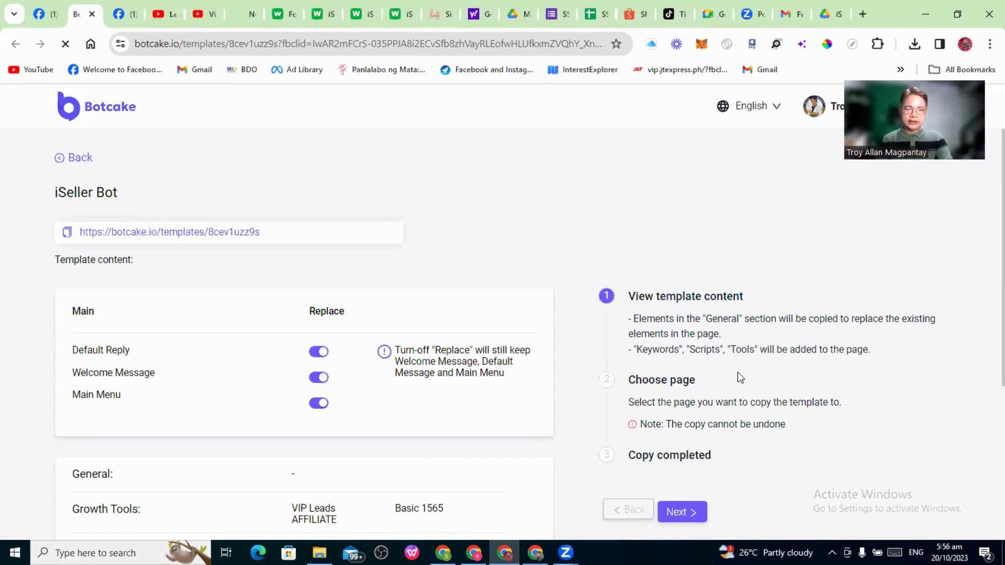
Copy the iSeller Bot template to the Kumikitang Kabuhayan sa Bahay page and finish
scroll(740, 377, "down", 3)
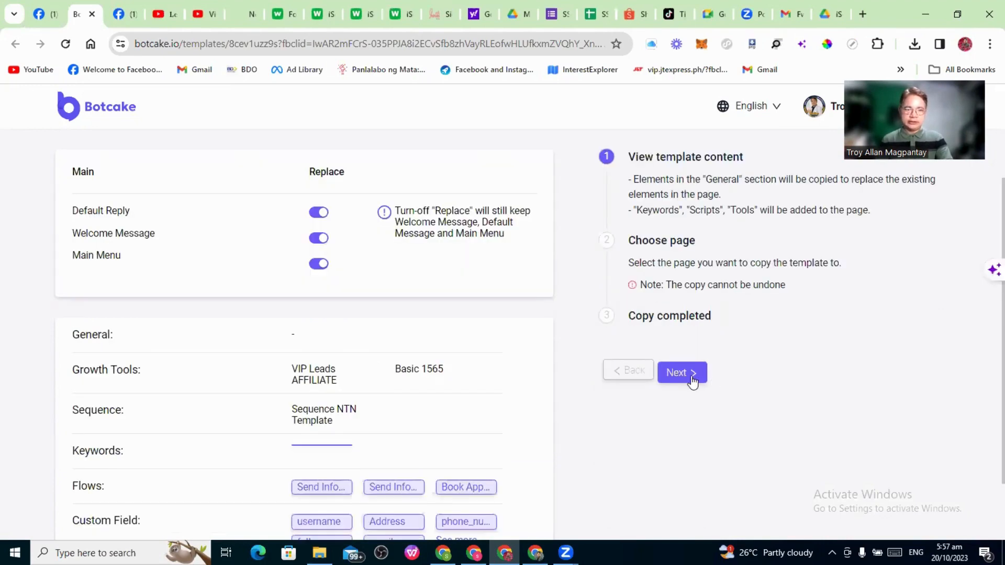
left_click(691, 375)
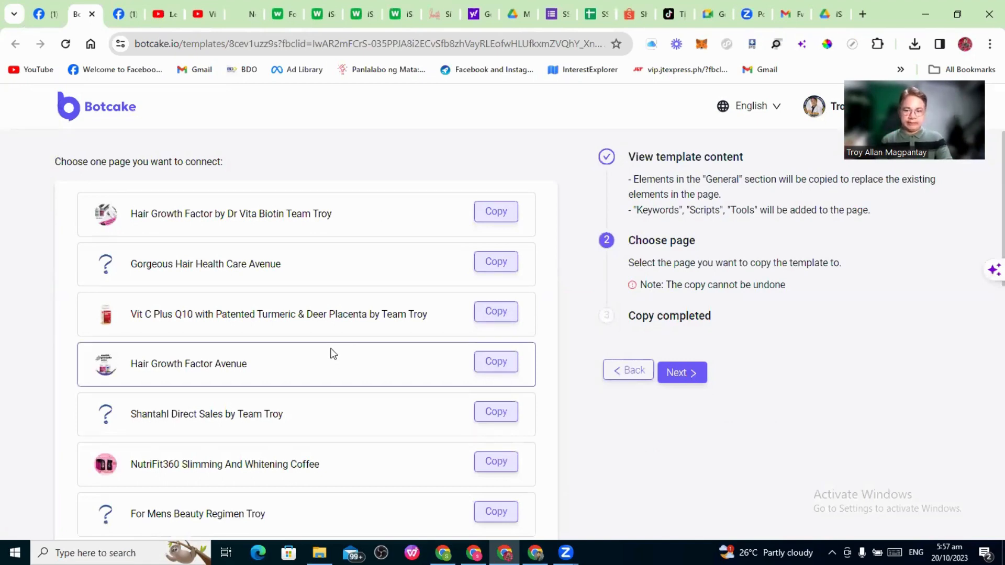
scroll(369, 349, "down", 1)
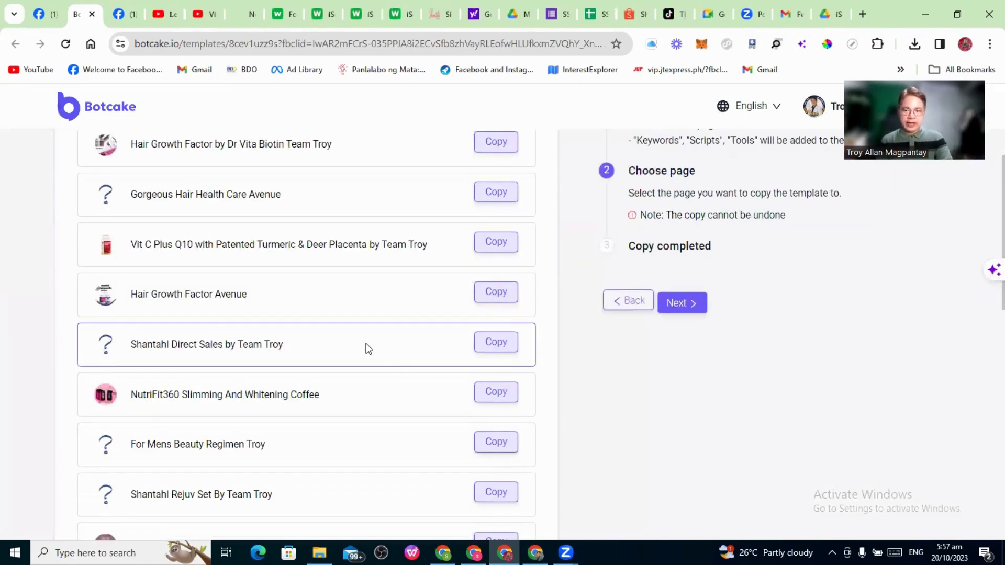
scroll(368, 349, "down", 3)
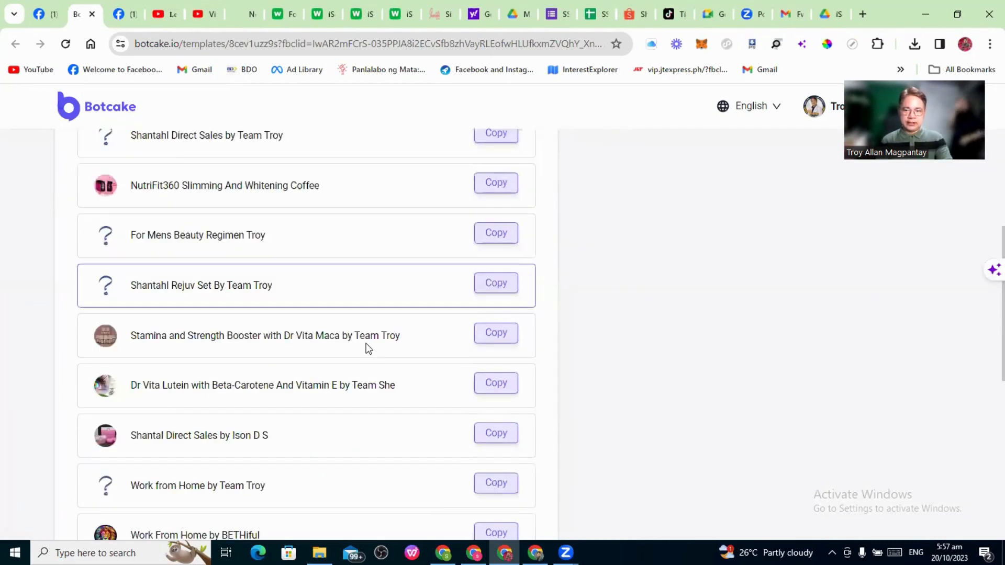
scroll(368, 349, "down", 2)
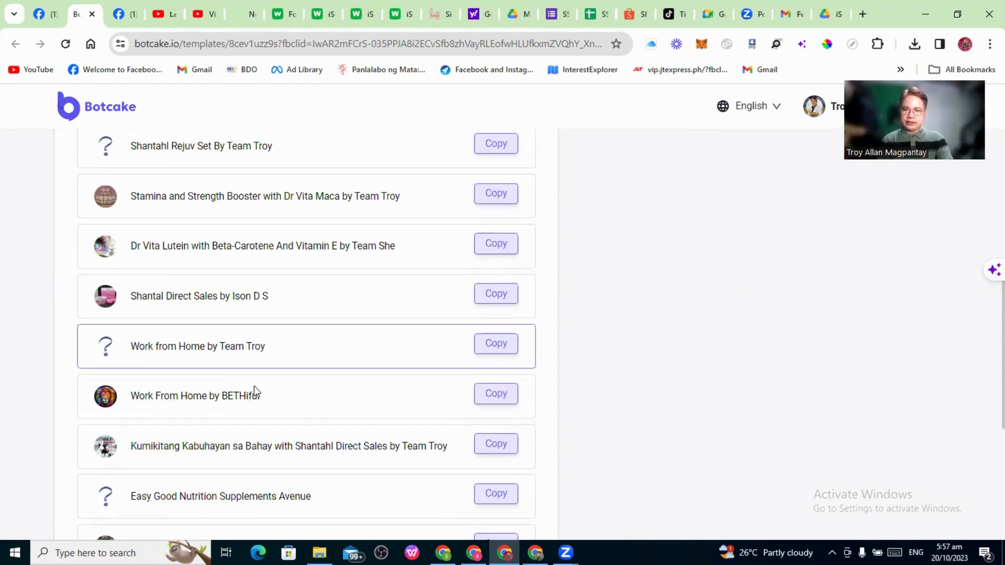
scroll(254, 387, "down", 1)
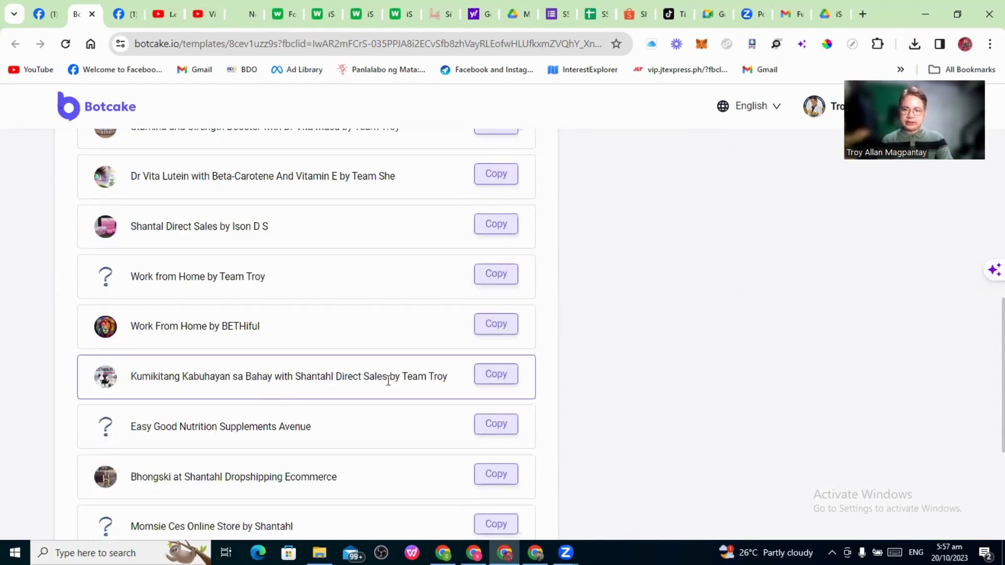
left_click(502, 374)
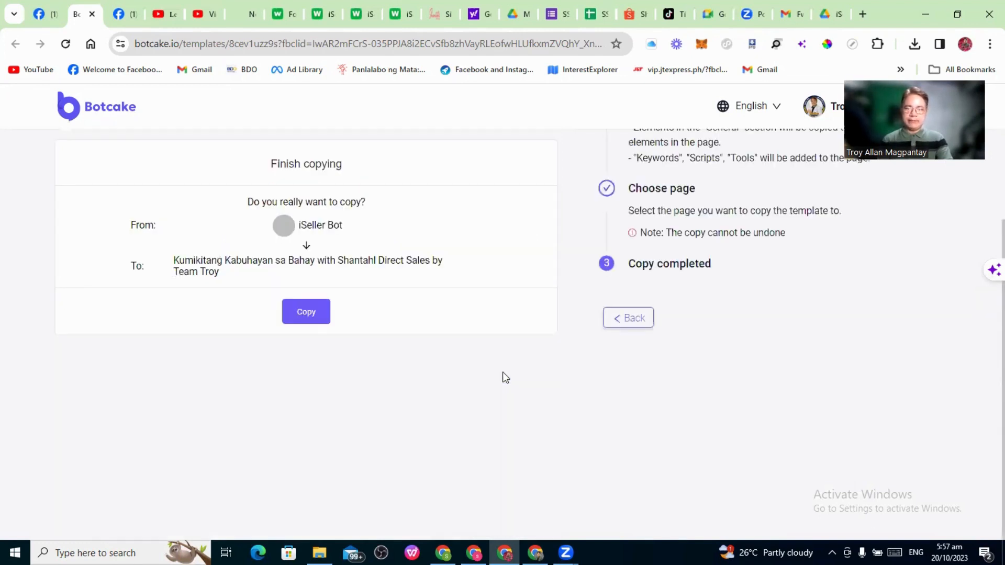
left_click(320, 312)
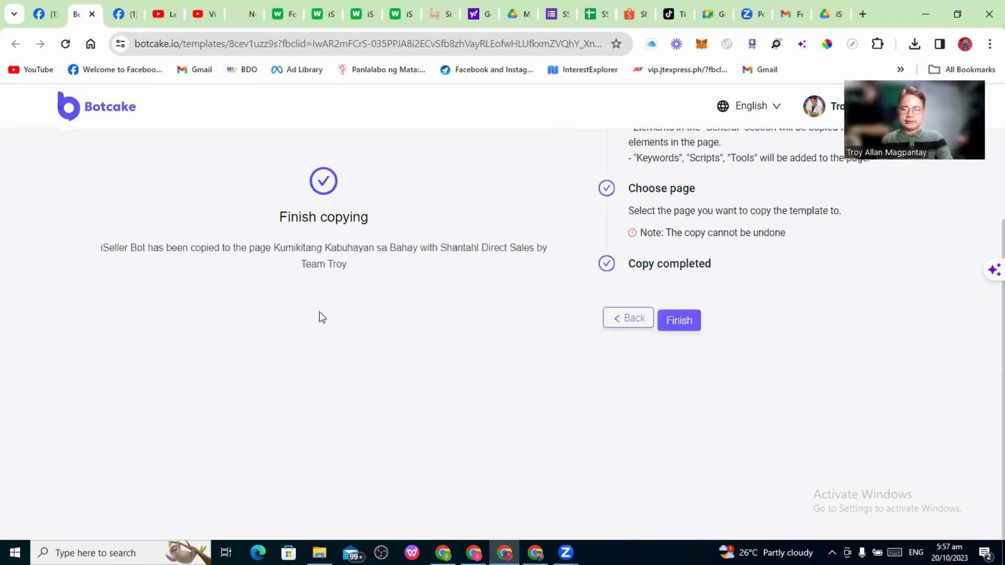
left_click(691, 325)
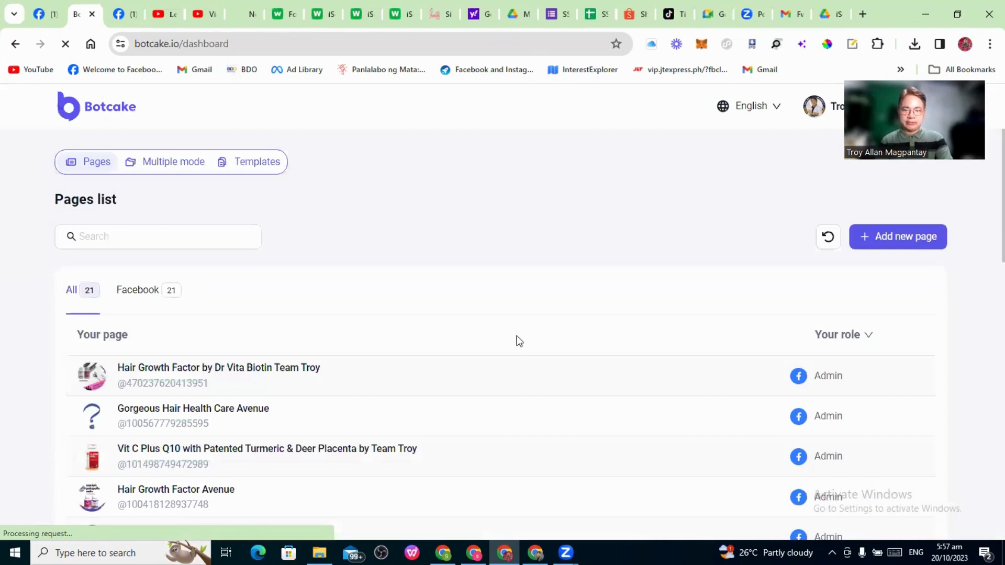
Find the Kumikitang Kabuhayan sa Bahay page and open its General settings
scroll(521, 340, "down", 4)
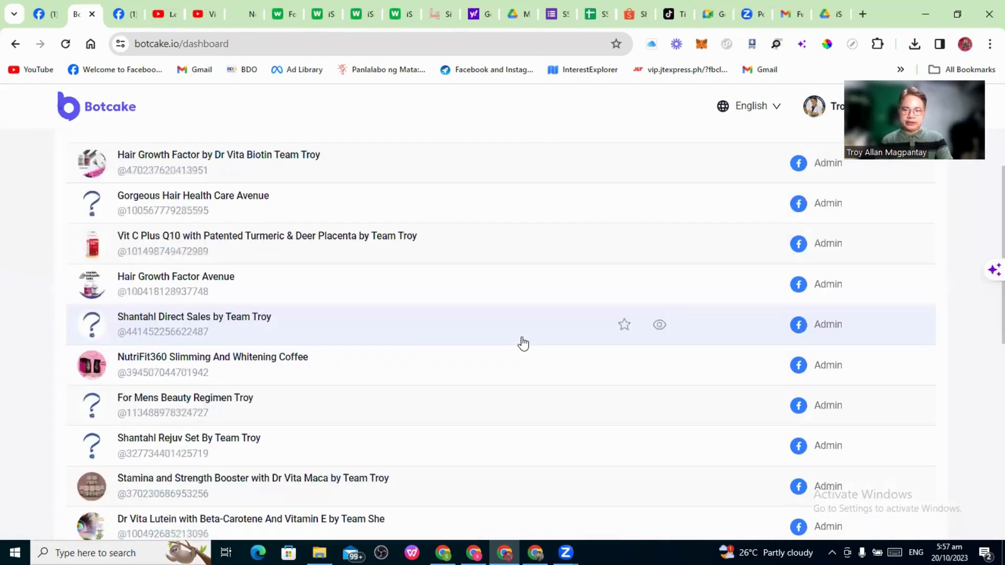
scroll(522, 344, "down", 3)
scroll(524, 344, "down", 4)
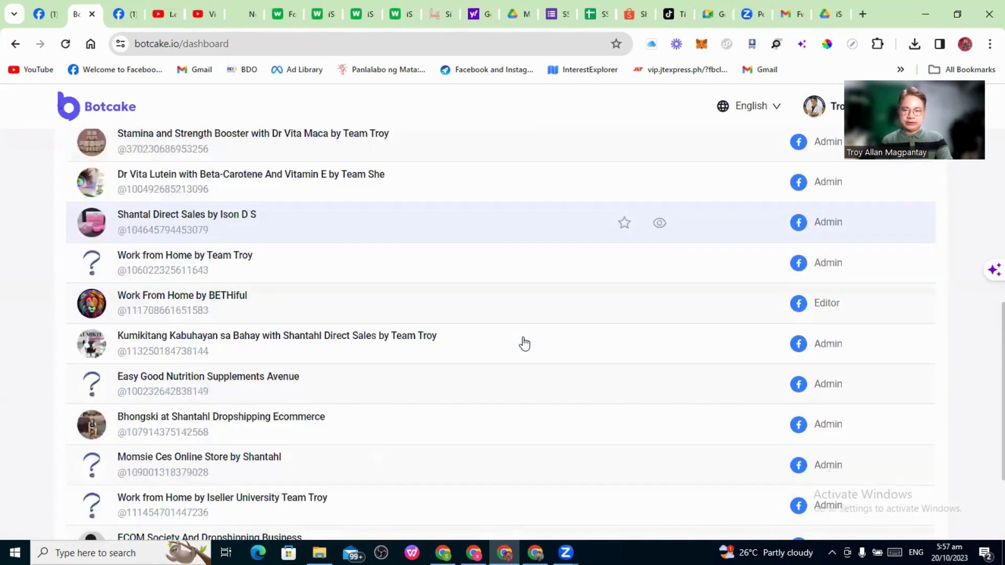
scroll(524, 343, "down", 1)
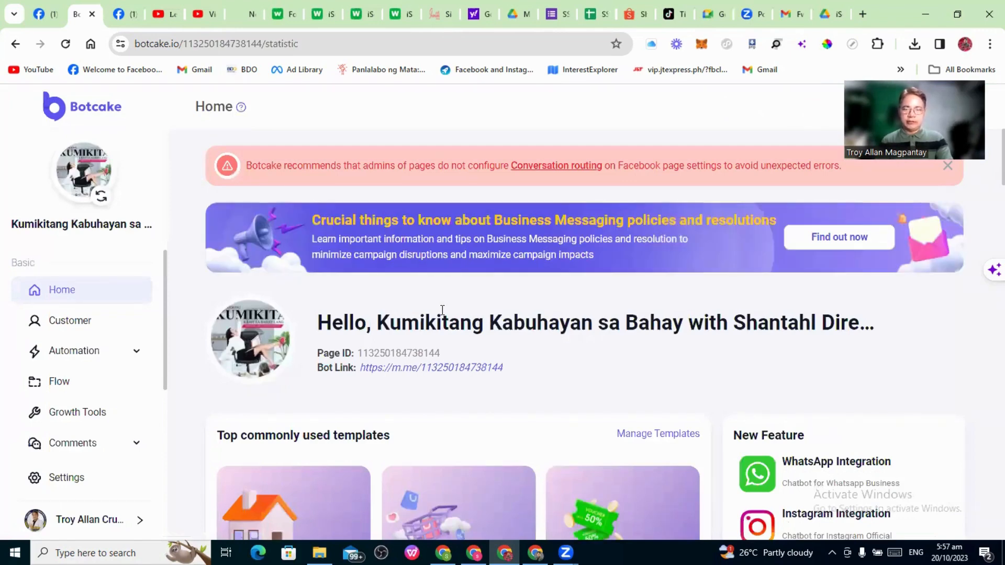
left_click(78, 481)
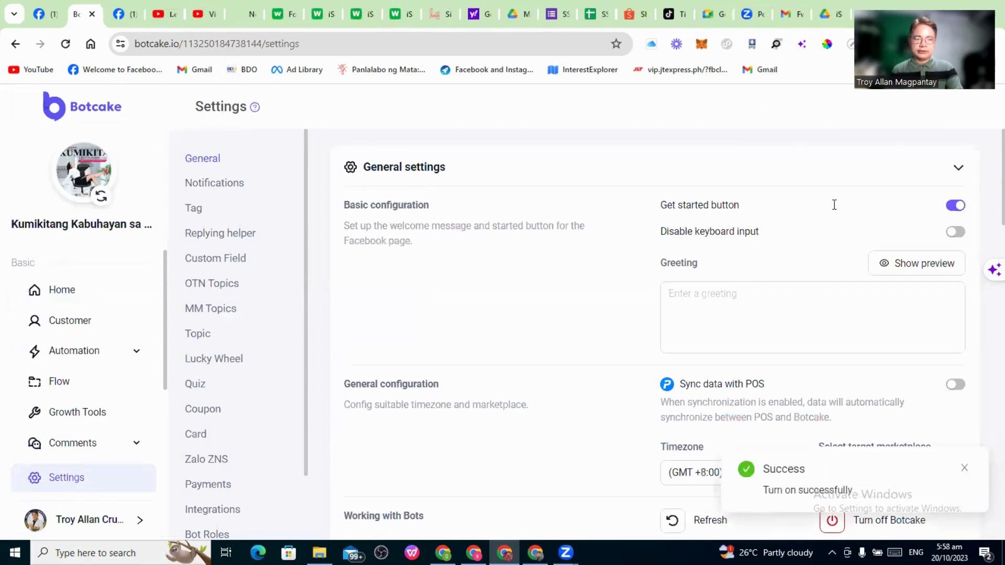
scroll(834, 204, "down", 3)
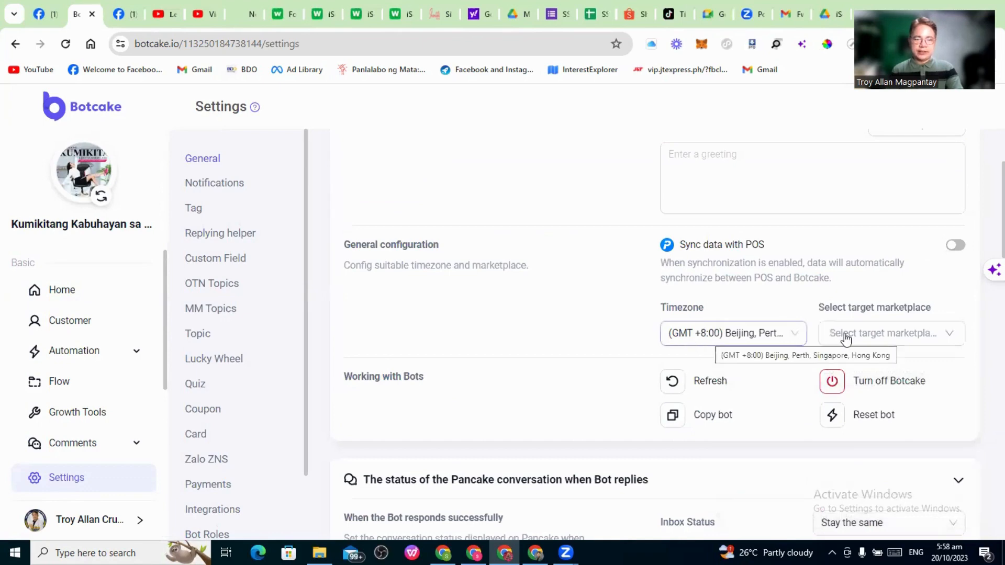
Set the page's target marketplace to Philippines in General settings
left_click(946, 339)
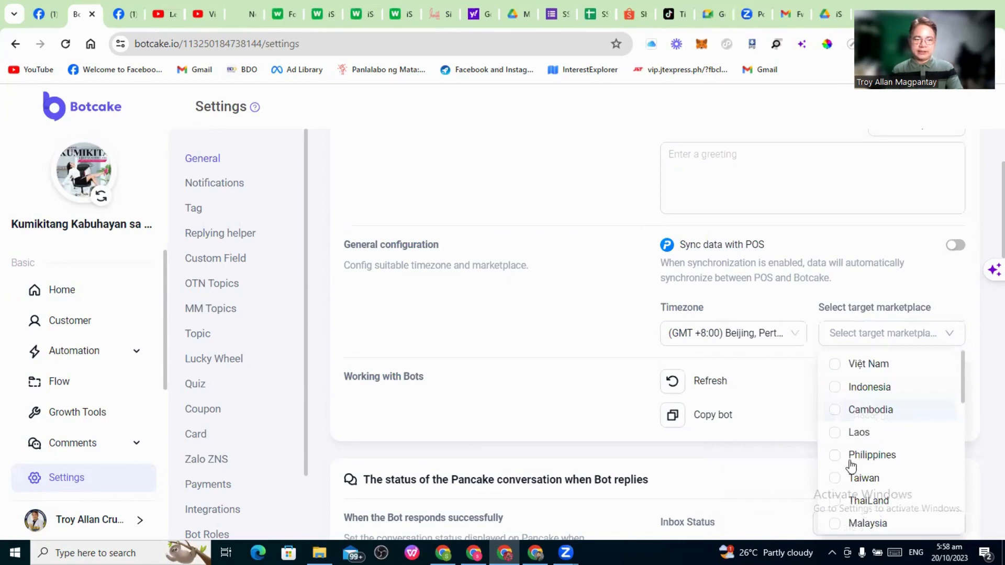
left_click(585, 283)
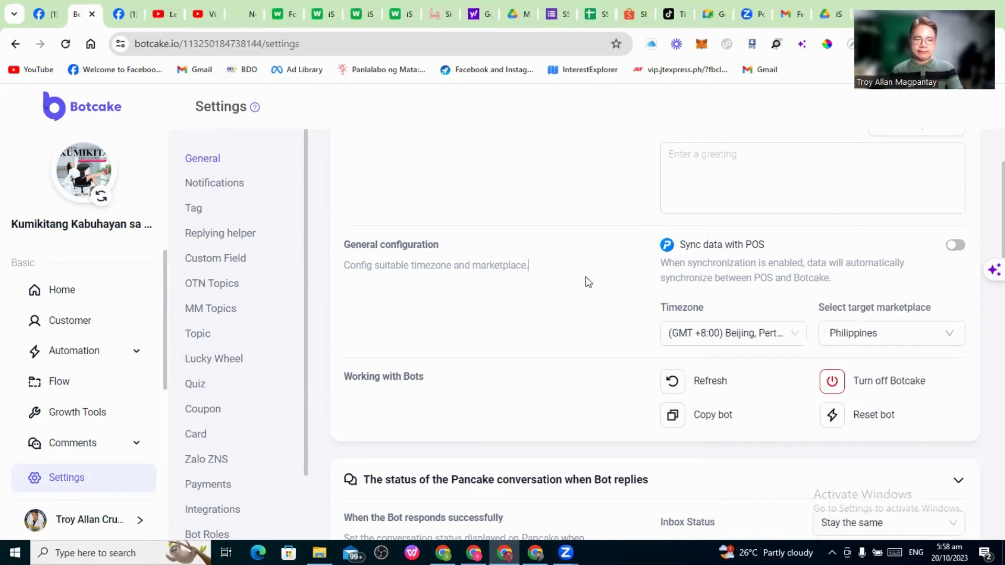
scroll(588, 283, "down", 2)
scroll(590, 282, "down", 2)
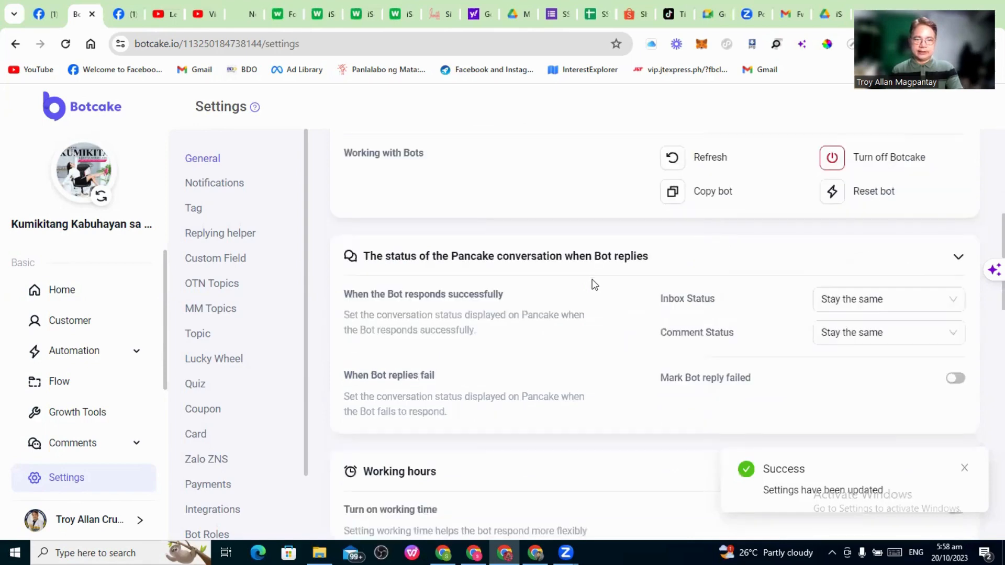
scroll(594, 284, "down", 6)
scroll(596, 288, "down", 6)
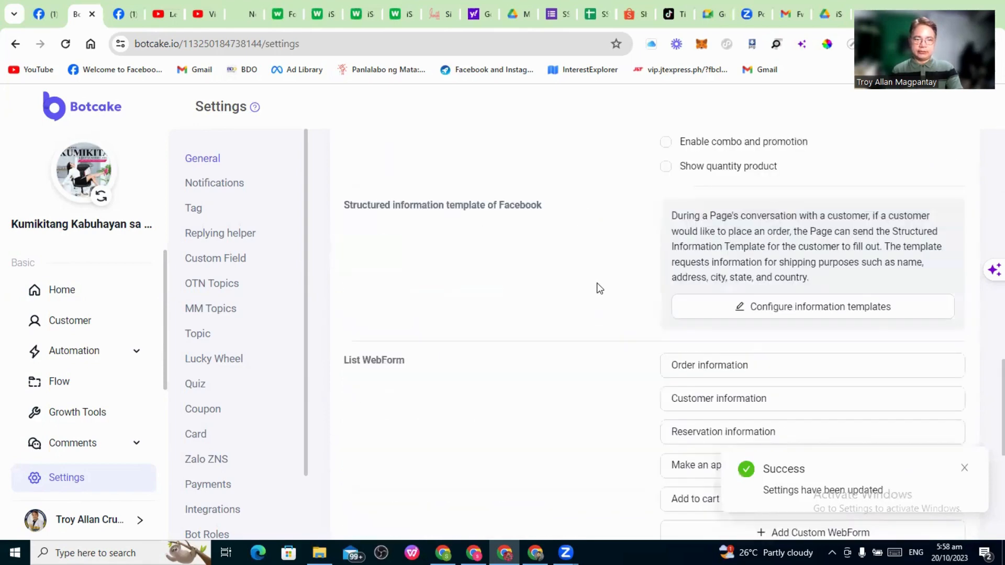
scroll(599, 288, "down", 7)
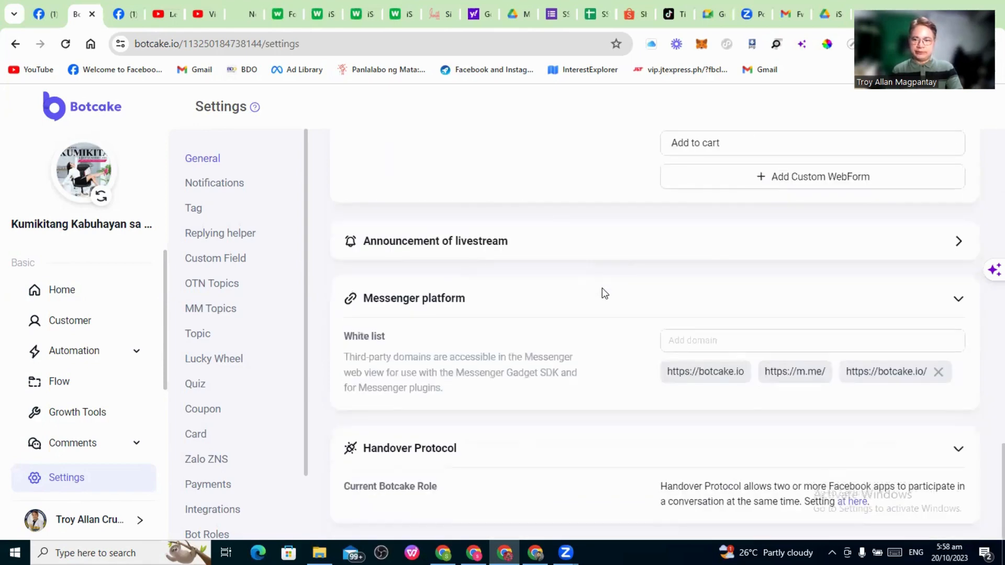
scroll(604, 292, "up", 19)
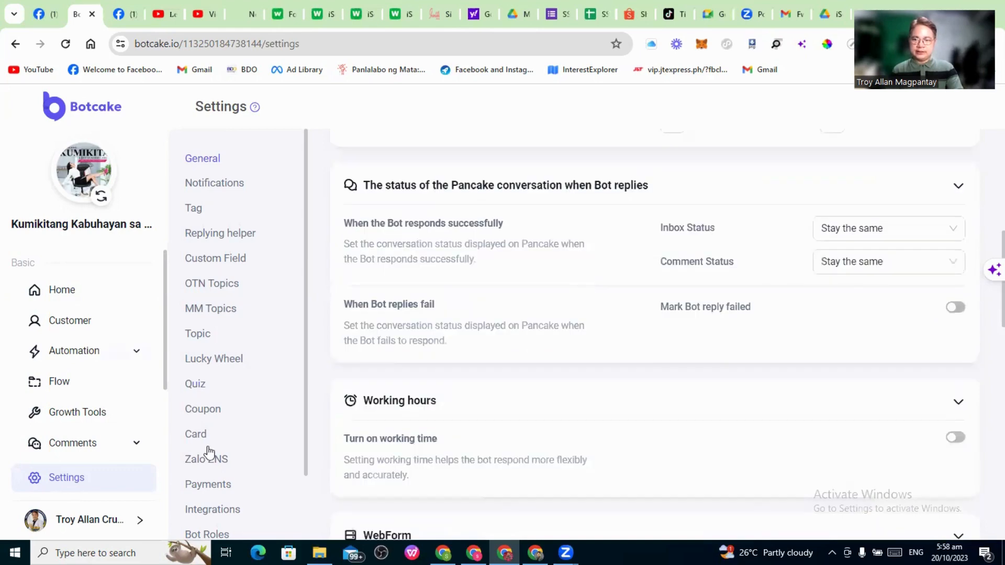
In Payment settings, keep the currency on PHP
left_click(213, 491)
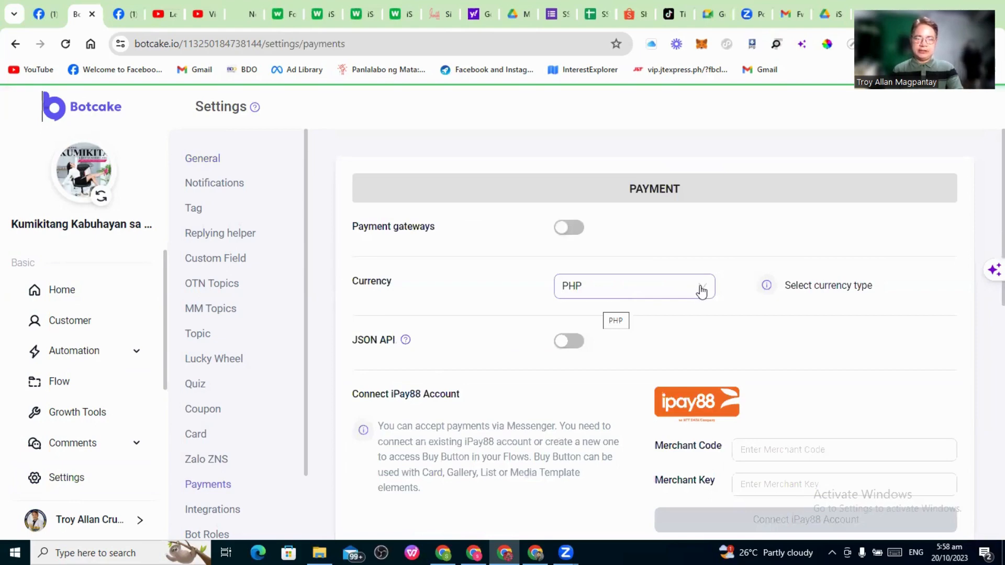
left_click(596, 294)
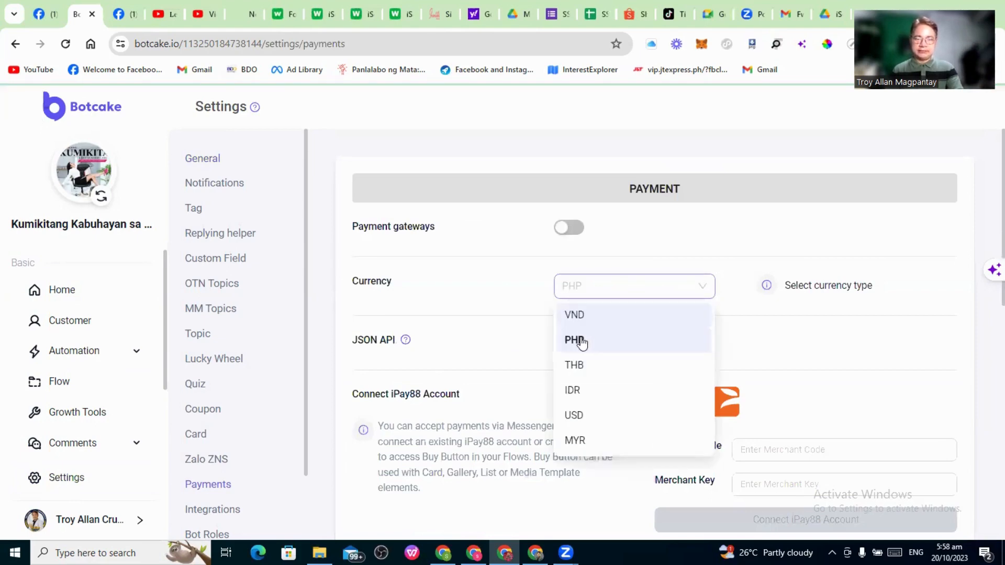
left_click(504, 287)
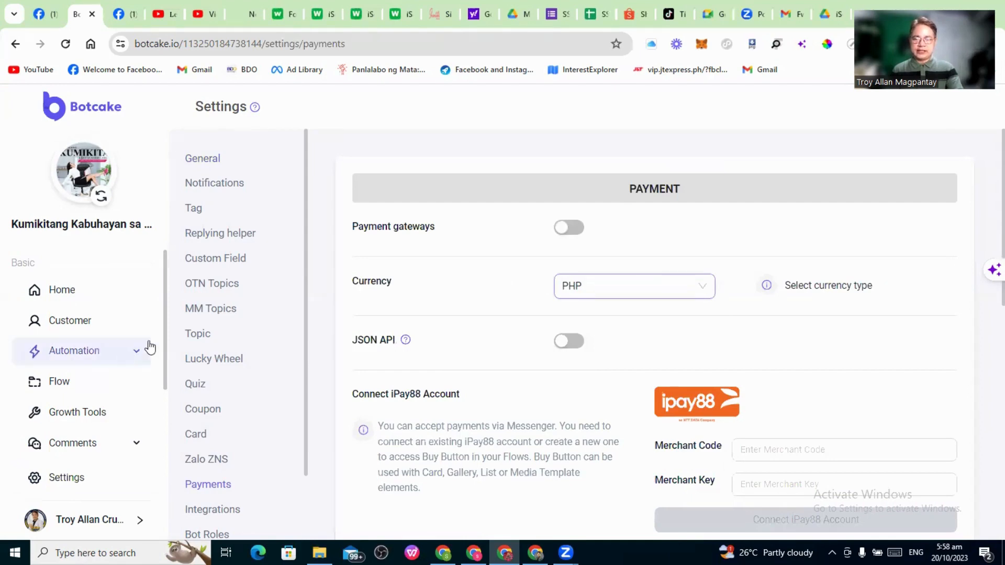
View the page's Growth Tools, then bring the Negosyong Zero Capital sales page window forward
left_click(69, 417)
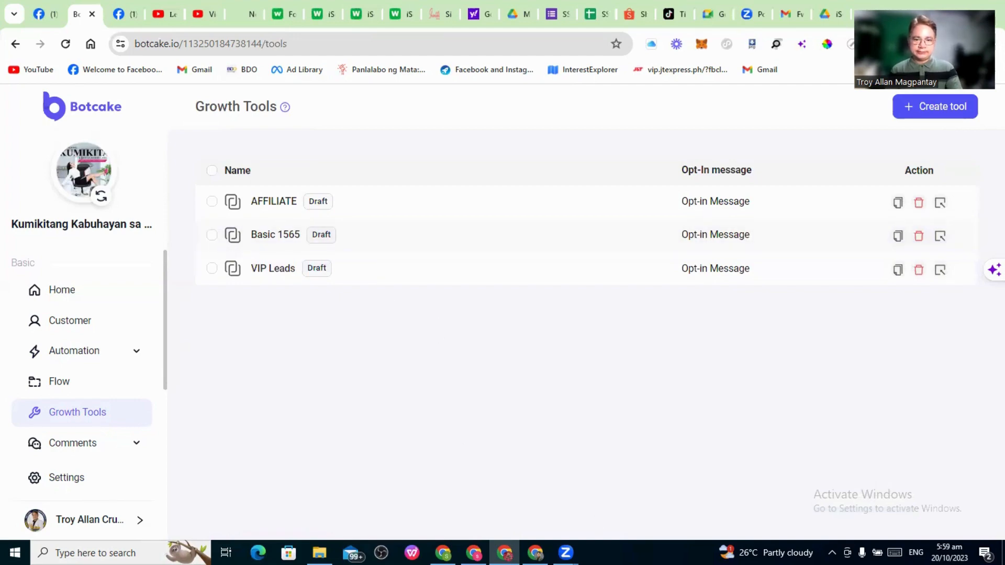
mouse_move(535, 553)
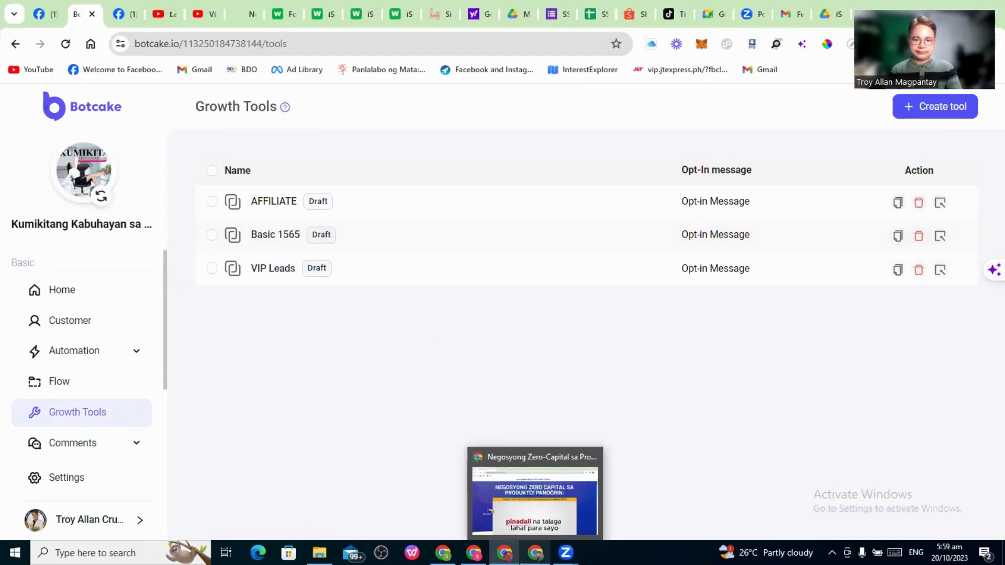
left_click(534, 497)
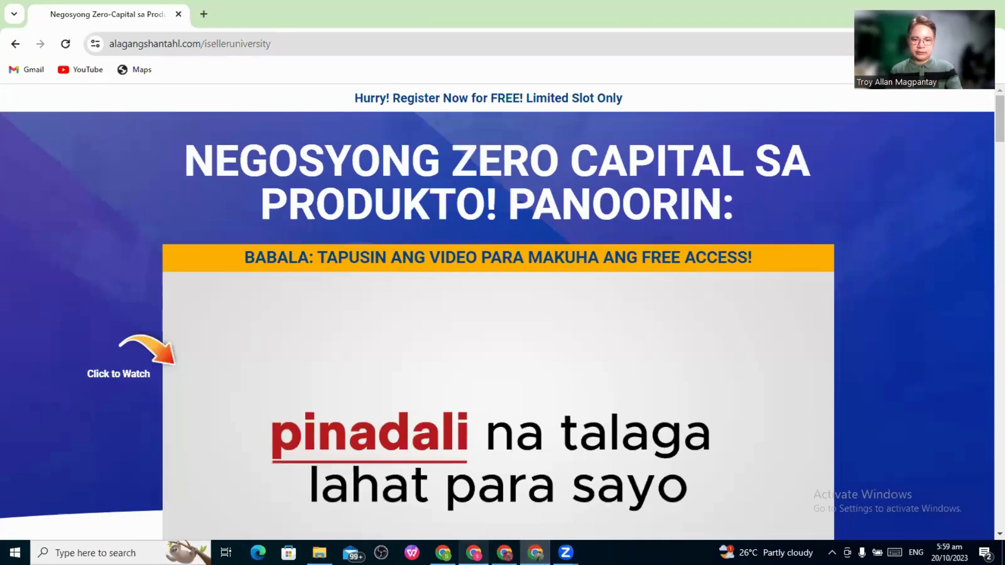
Switch to the Botcake | Messenger Chatbot Chrome window showing the Growth Tools list
mouse_move(474, 553)
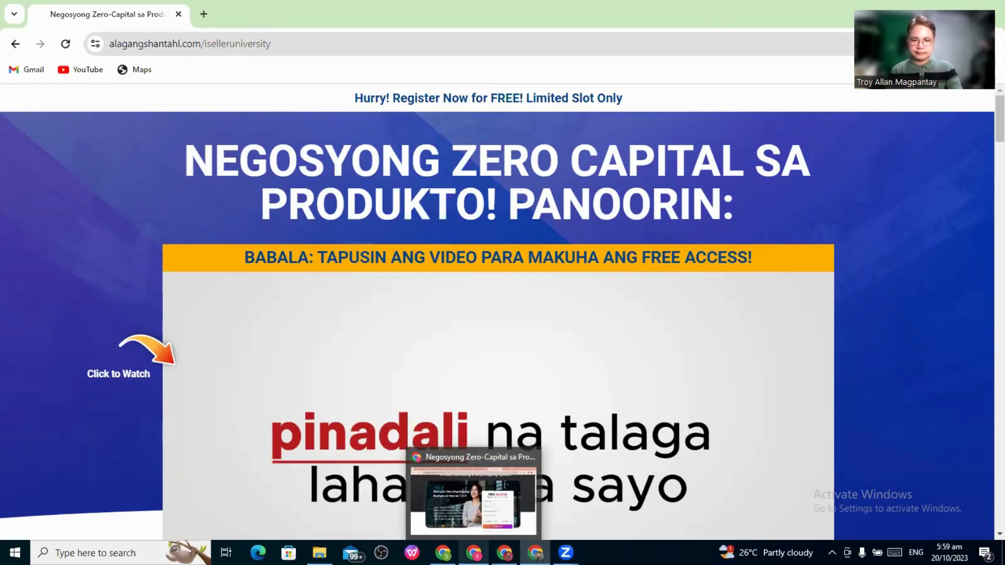
mouse_move(504, 552)
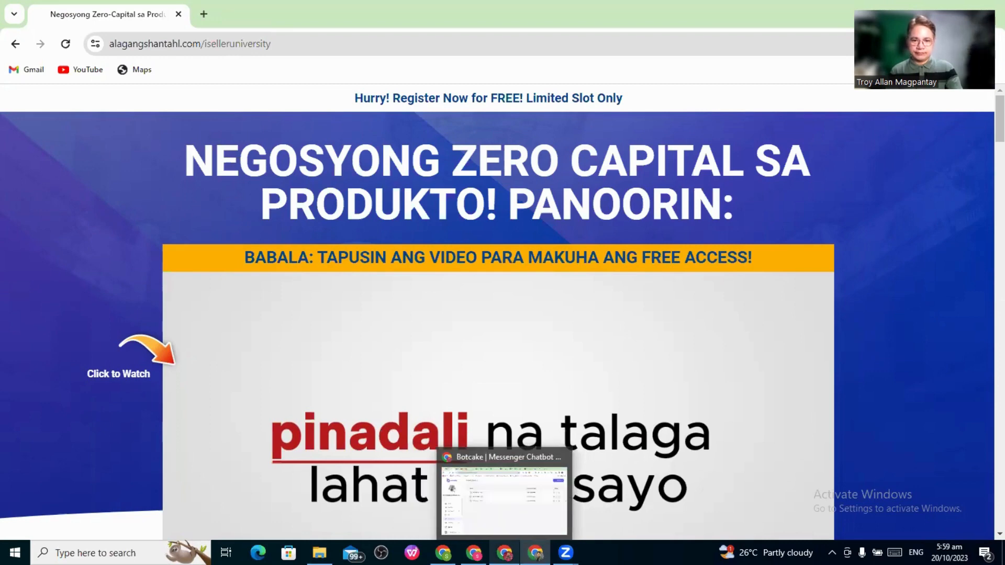
left_click(504, 500)
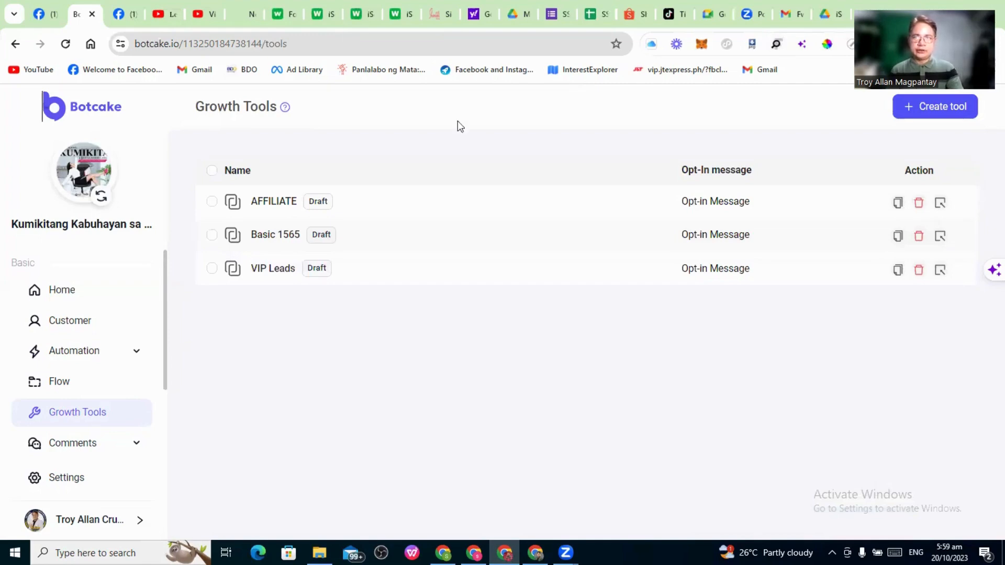
Go to webcake.io's Landing Page Management and bring up the Create new options
left_click(121, 14)
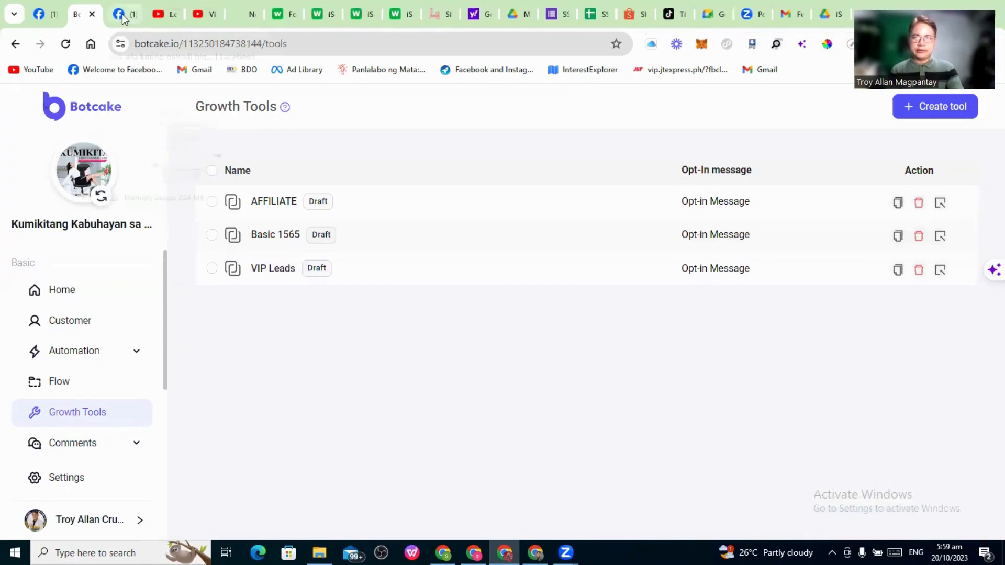
left_click(211, 44)
type("w")
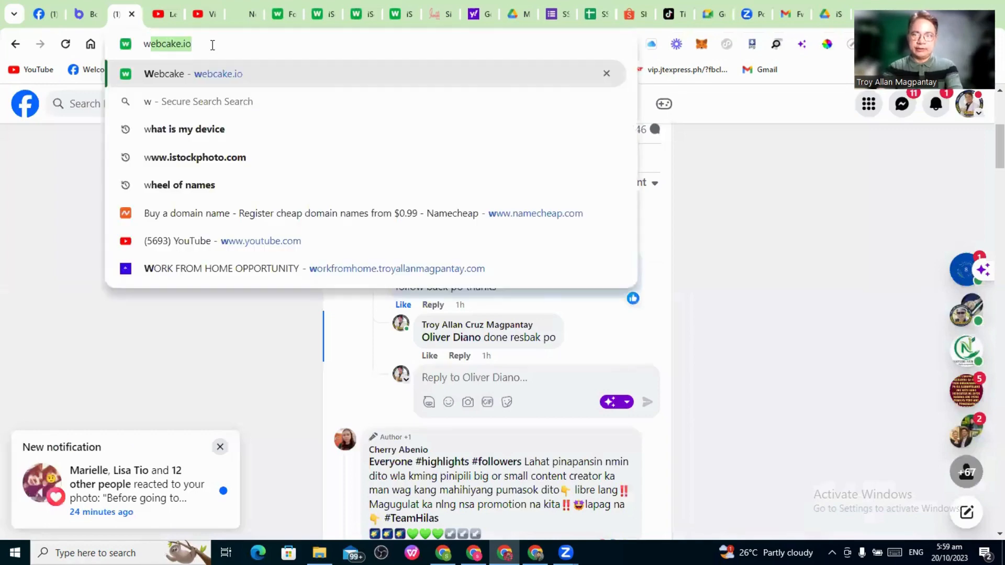
type("e")
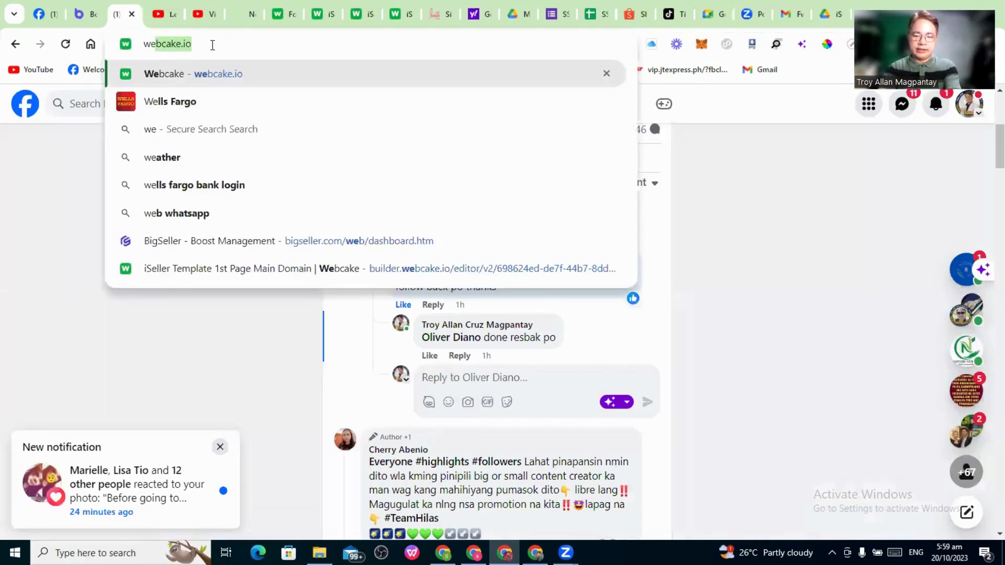
type("bcake")
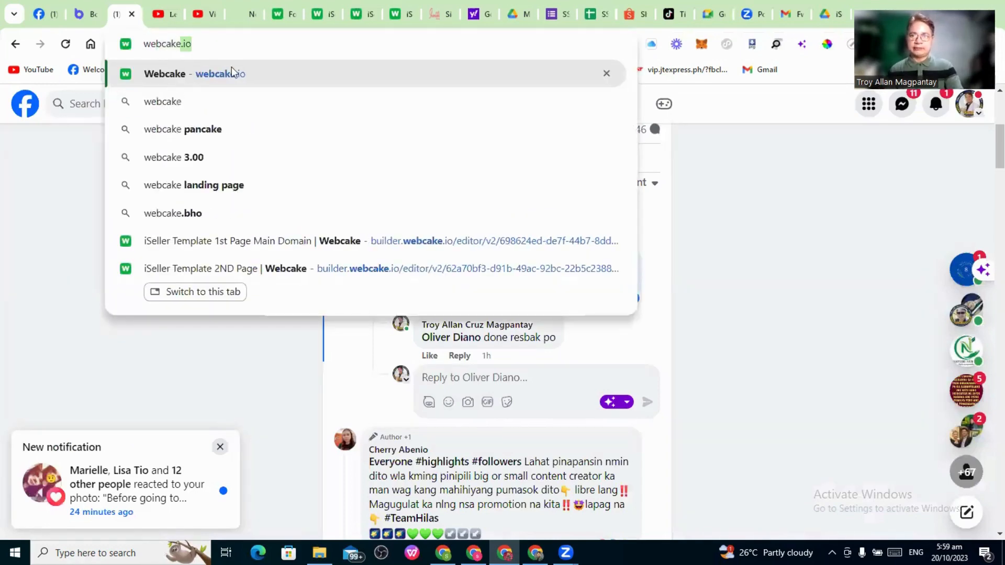
left_click(231, 68)
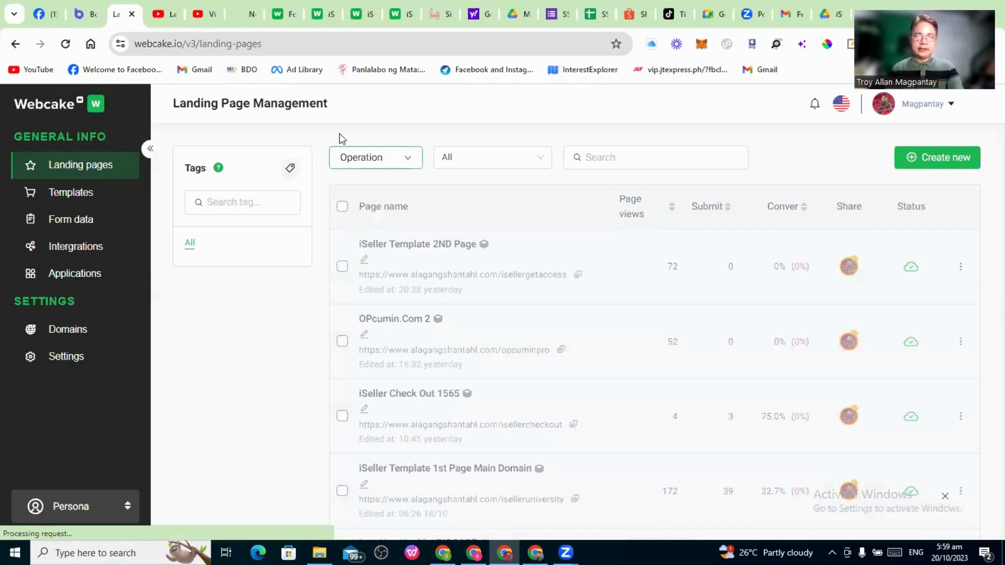
left_click(953, 159)
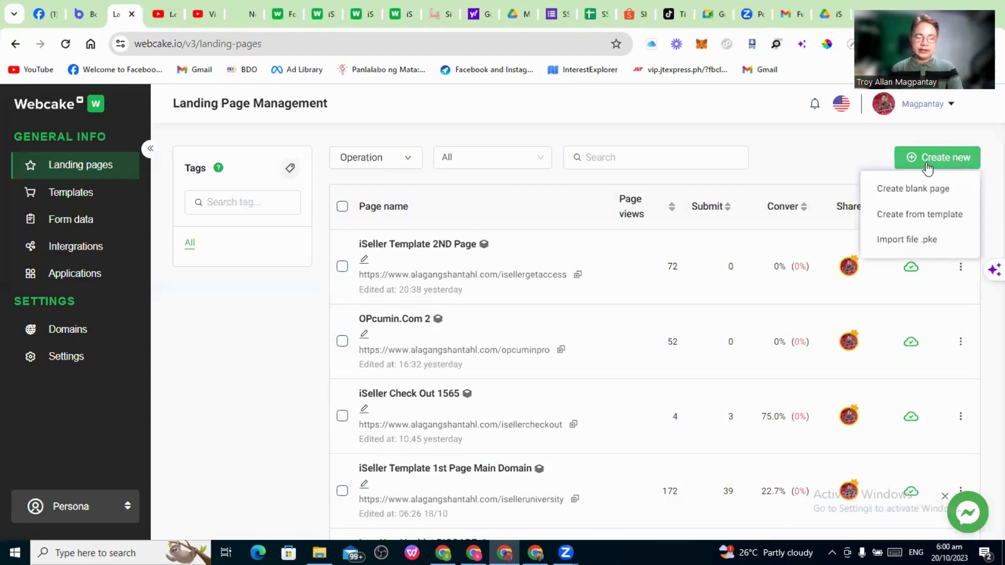
Import 'iSeller 1st Landing Page - 082923.pke' from the webcake iseller pke template folder
left_click(926, 244)
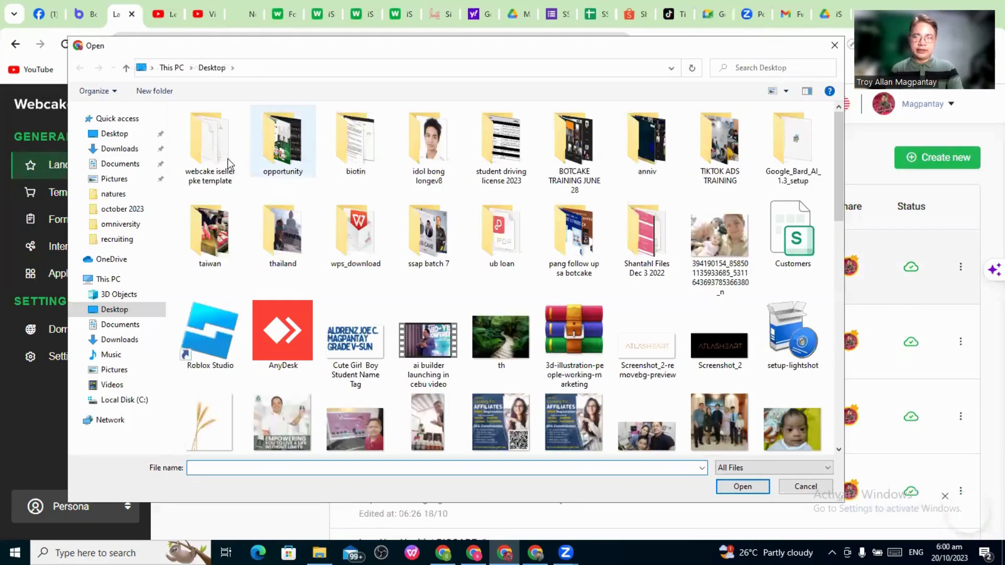
double_click(228, 158)
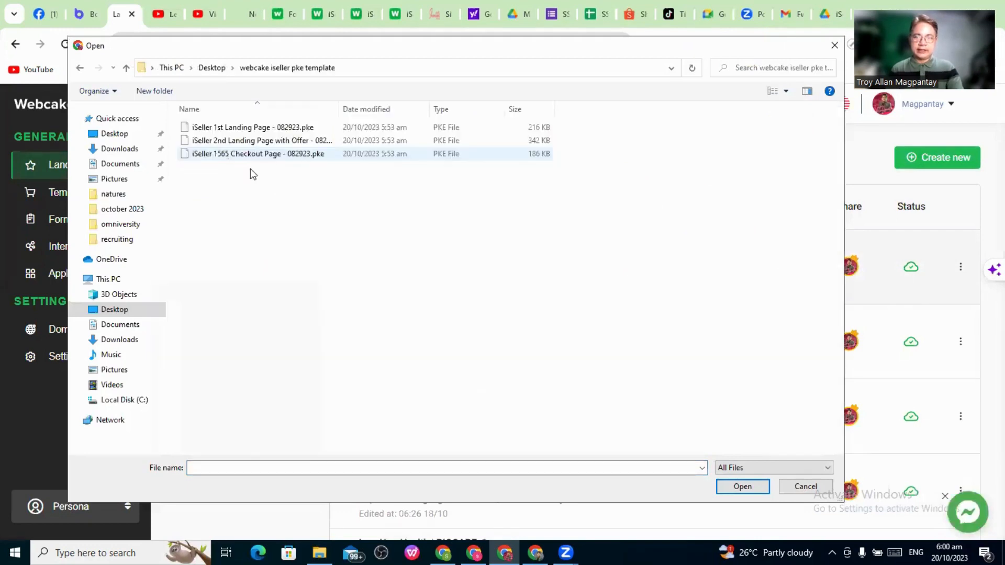
left_click(233, 128)
left_click(741, 486)
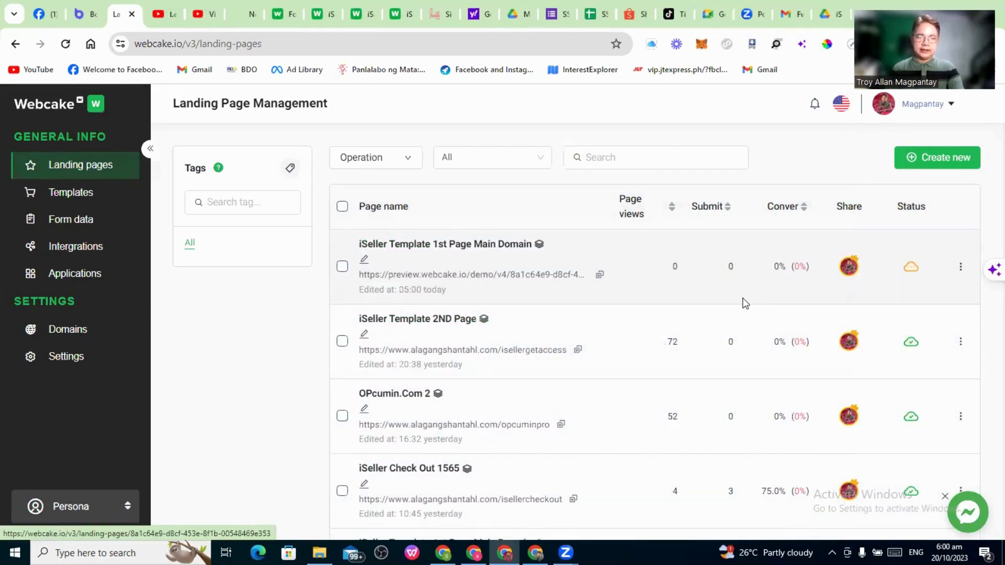
Open the first-row 'Not published' iSeller Template 1st Page Main Domain in the builder
mouse_move(916, 271)
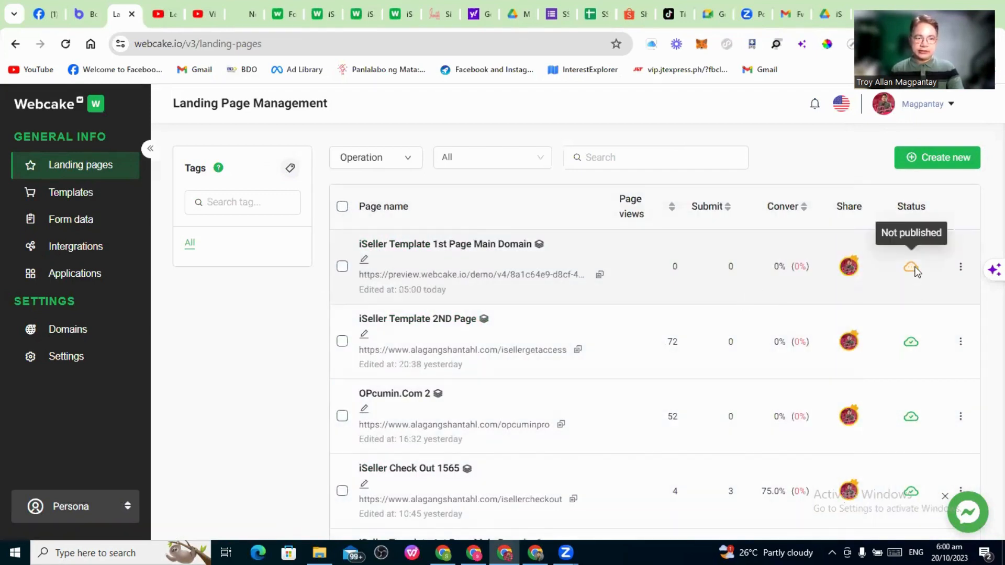
left_click(916, 270)
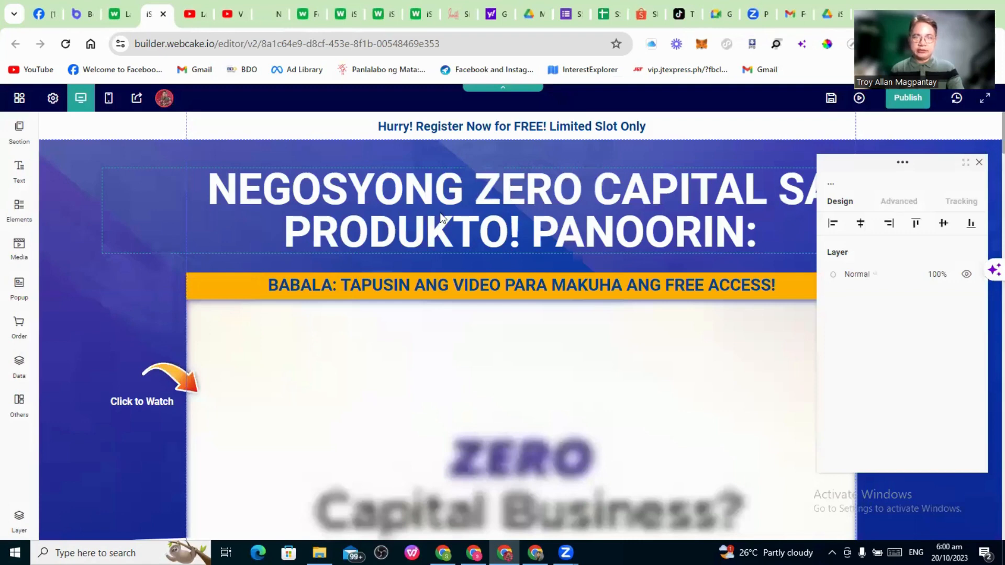
left_click(910, 101)
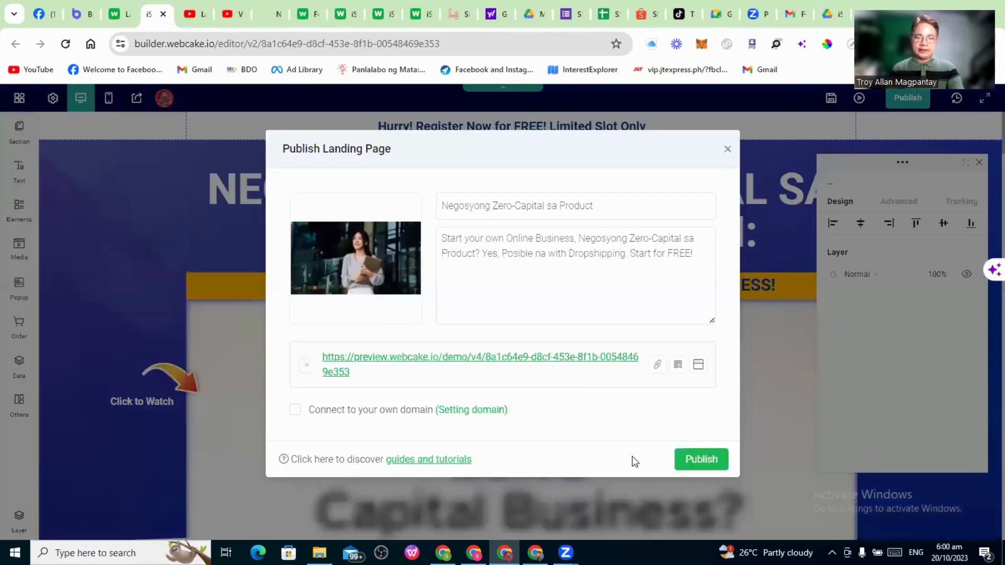
left_click(295, 410)
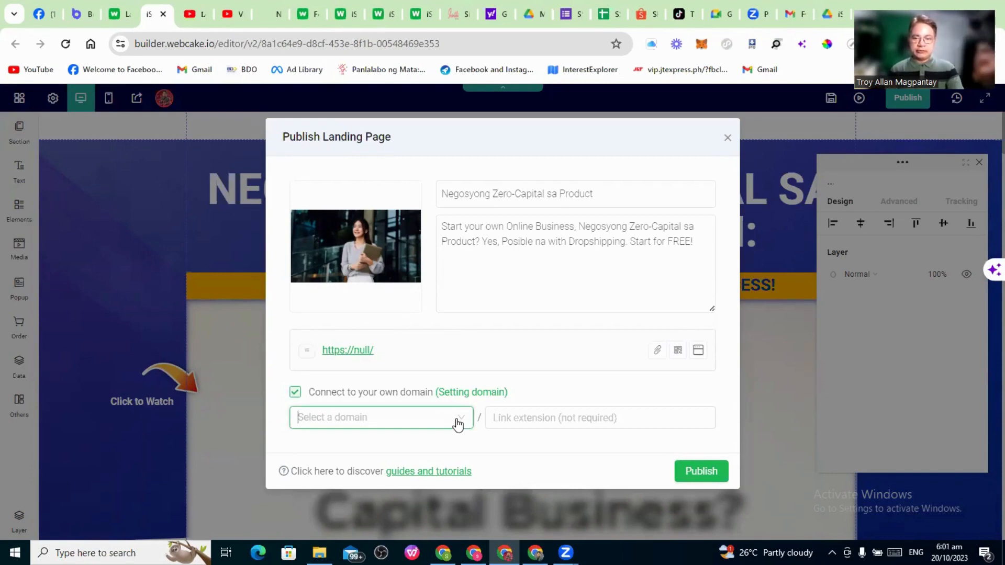
left_click(457, 424)
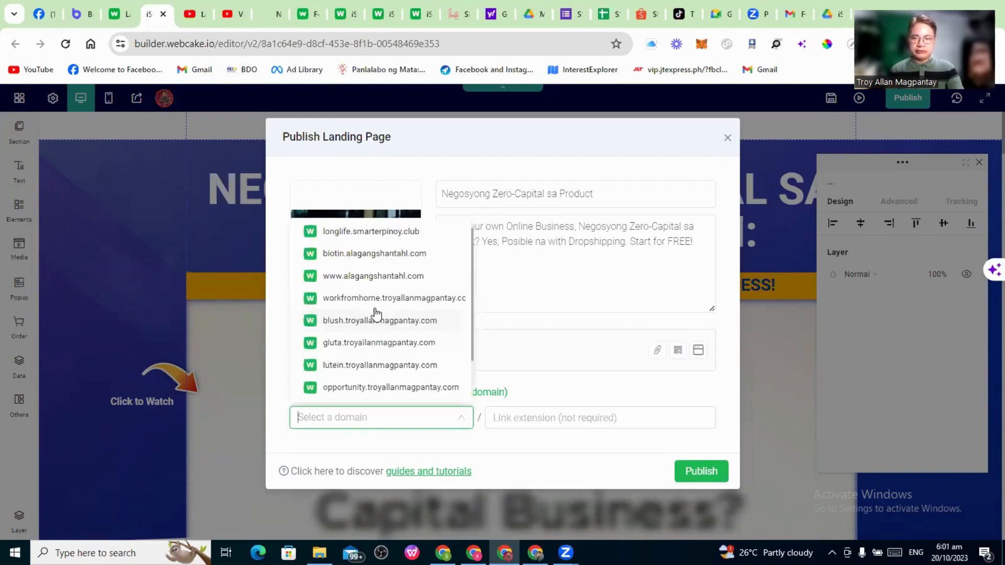
left_click(374, 281)
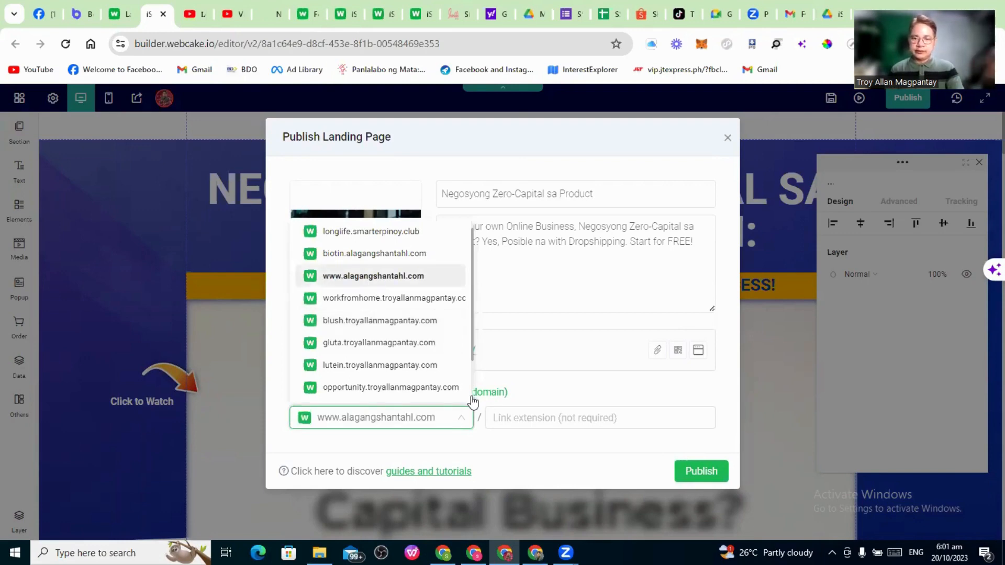
left_click(528, 417)
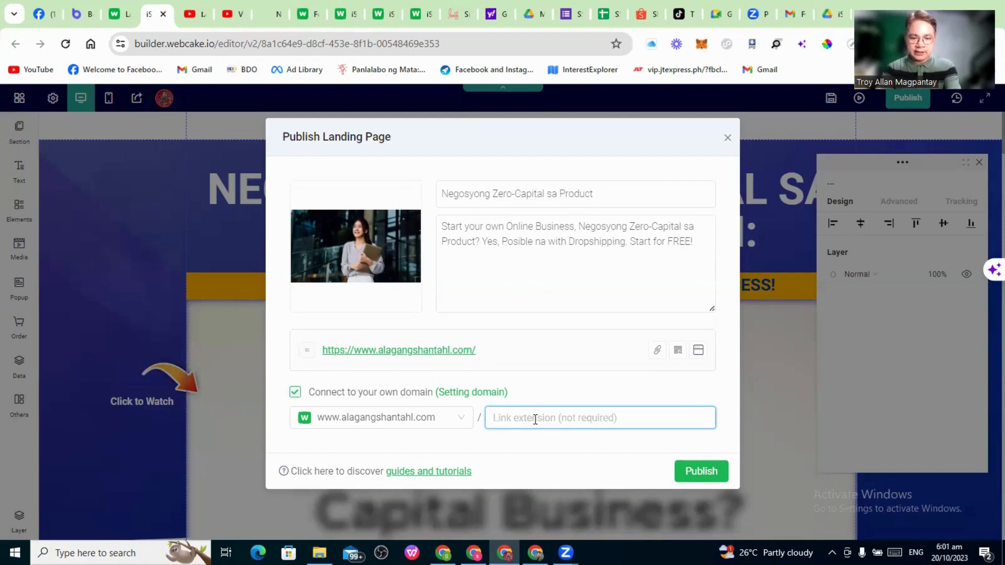
type("iseller")
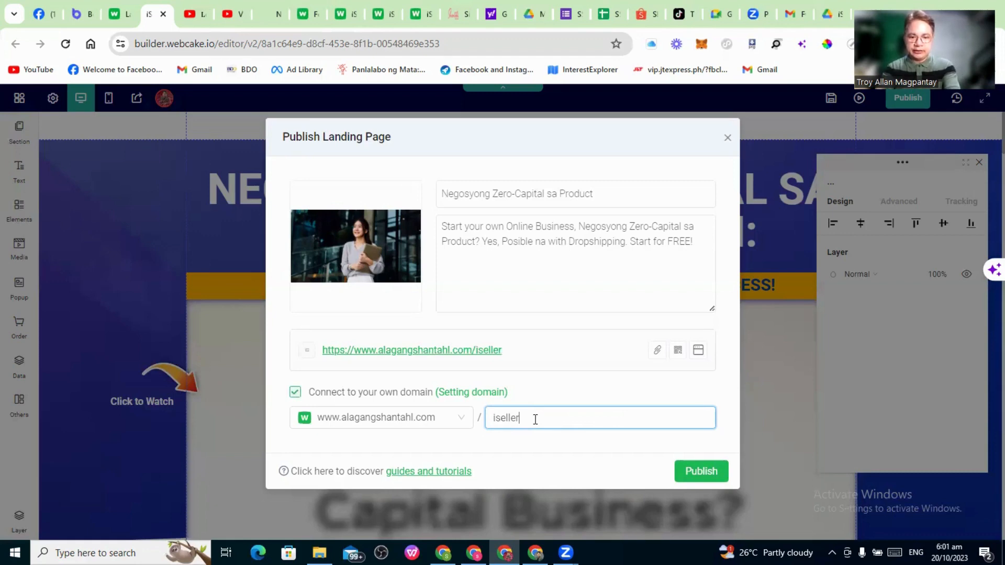
type("univ")
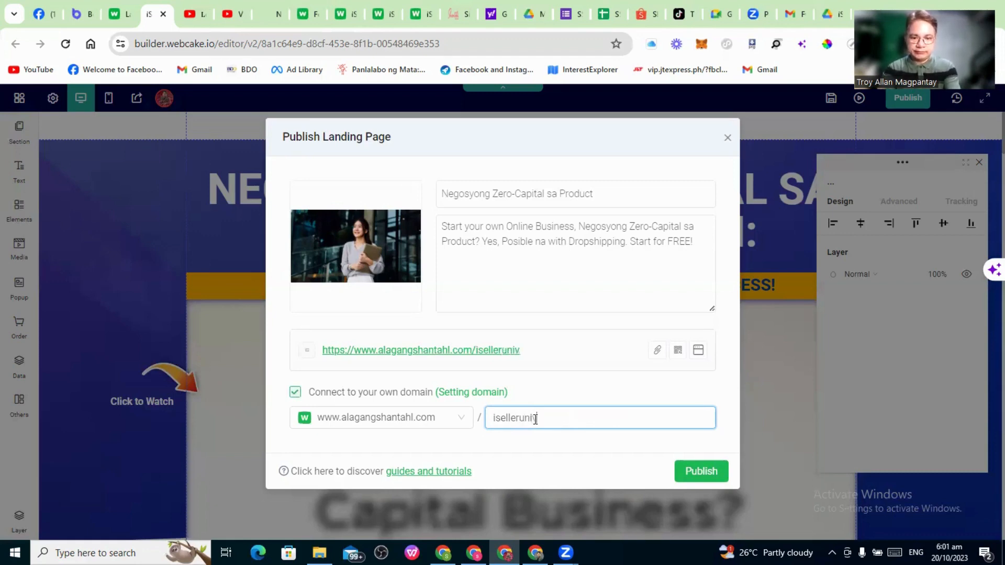
type("ersity")
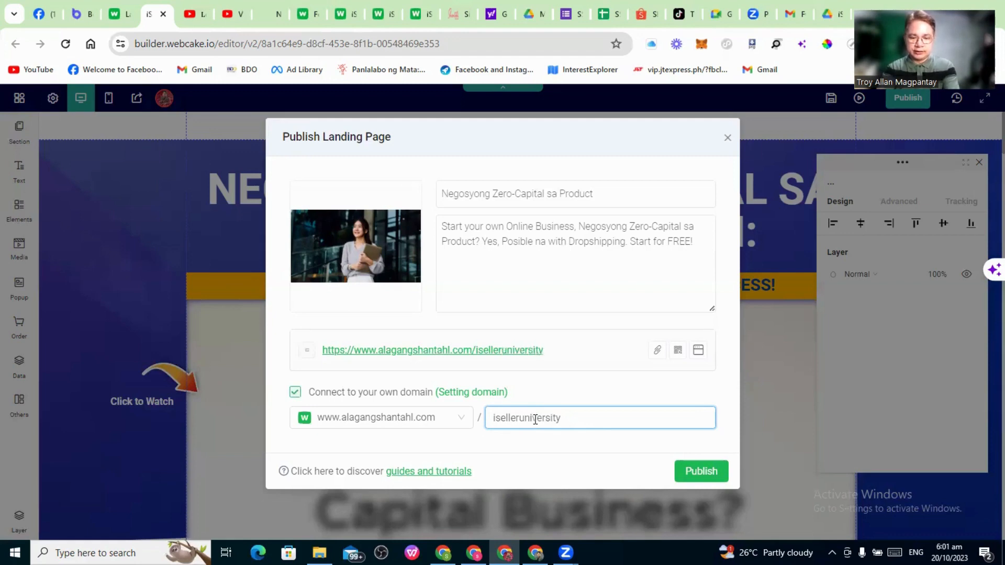
type("g")
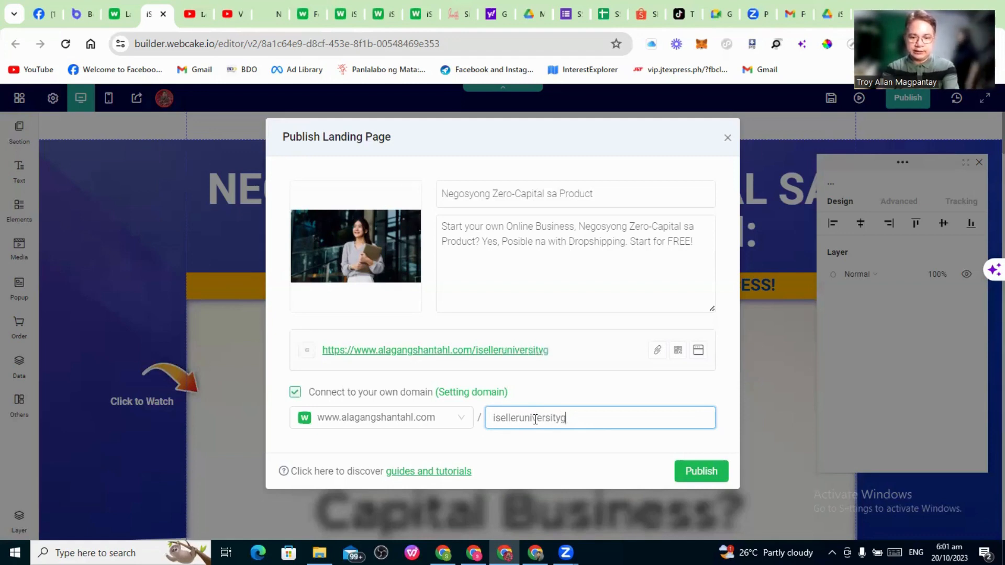
type("etstarted")
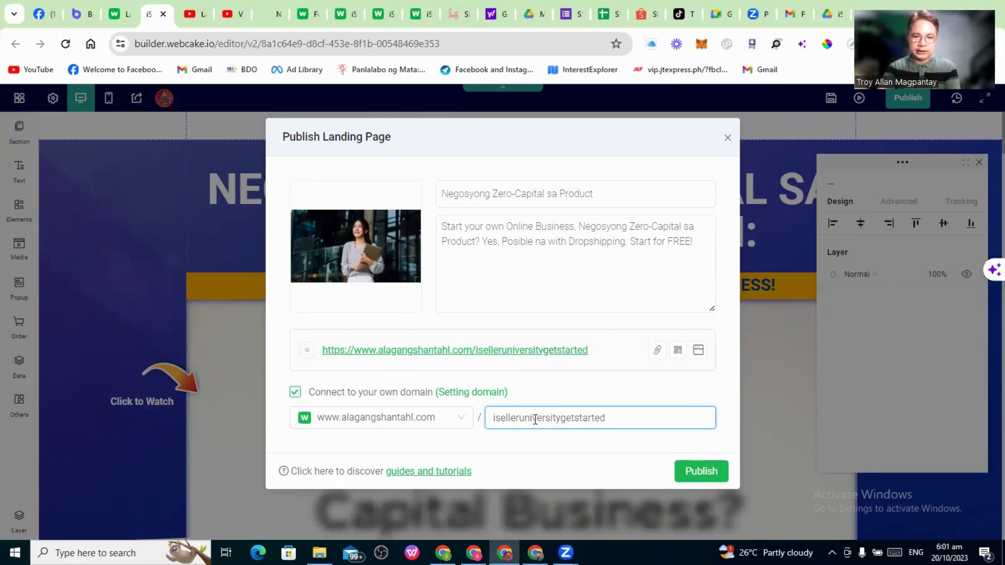
type("1")
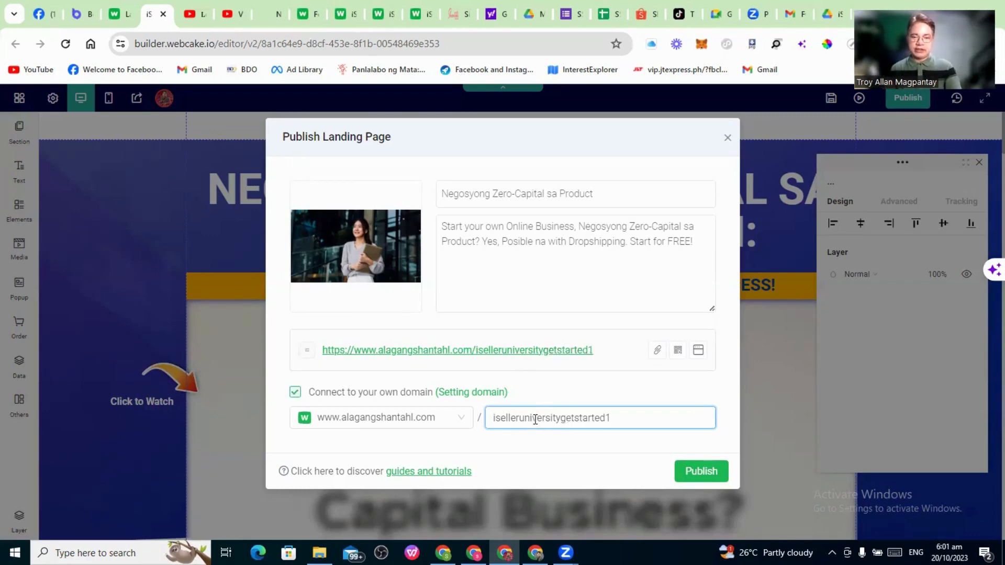
left_click(710, 473)
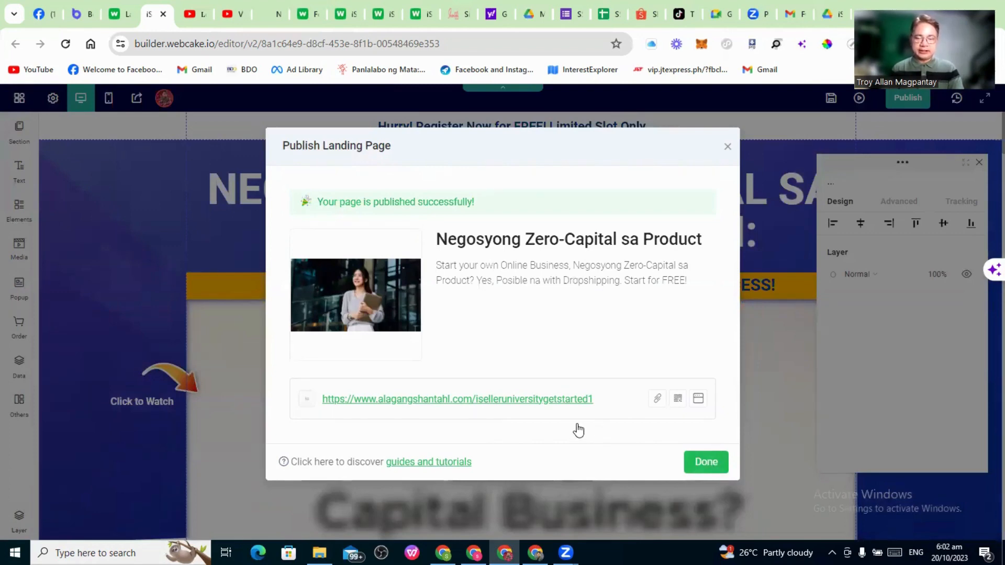
left_click(453, 400)
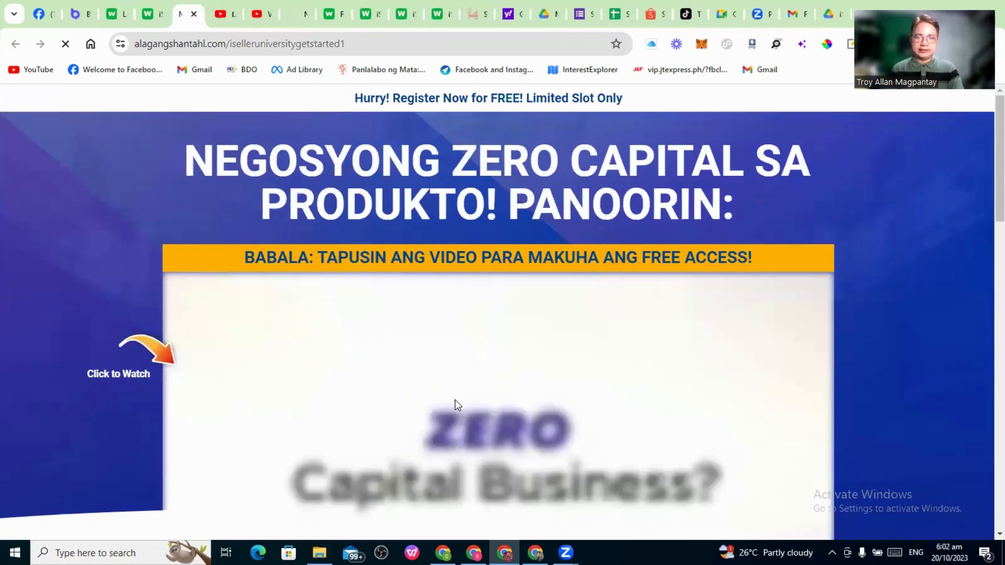
Scroll through the live iselleruniversitygetstarted1 page to review it
scroll(612, 361, "down", 1)
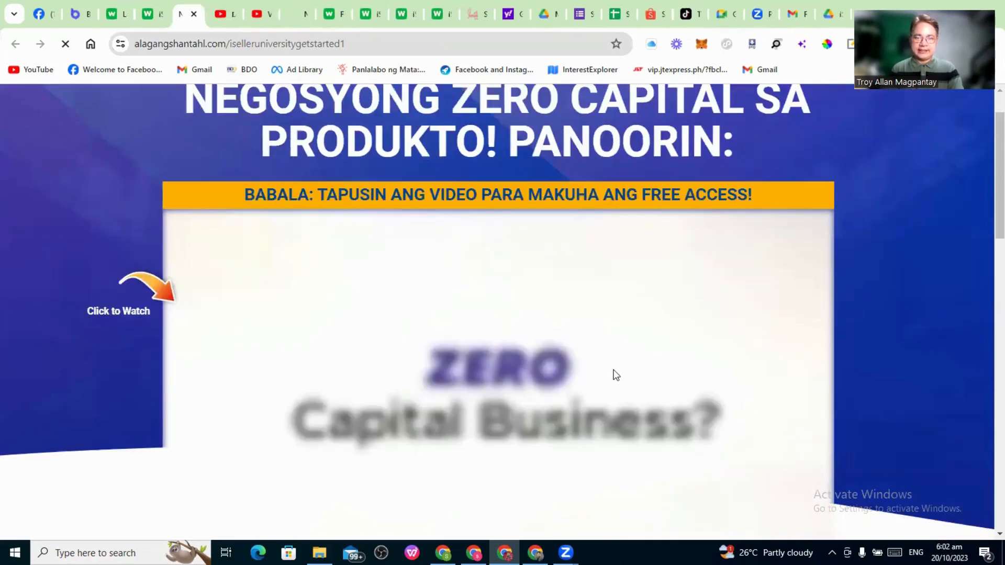
scroll(614, 372, "down", 3)
scroll(615, 372, "down", 2)
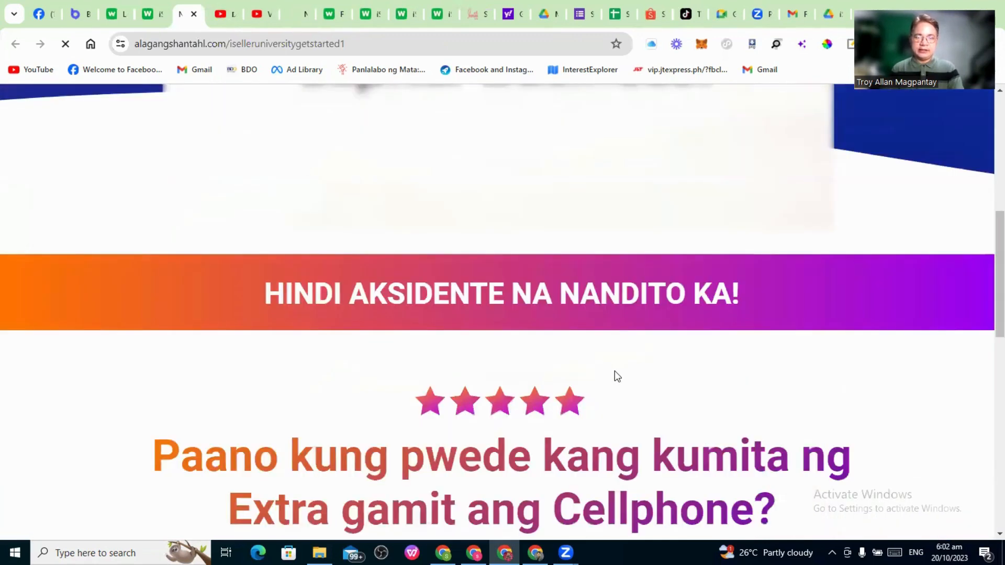
scroll(614, 370, "up", 3)
scroll(615, 370, "up", 3)
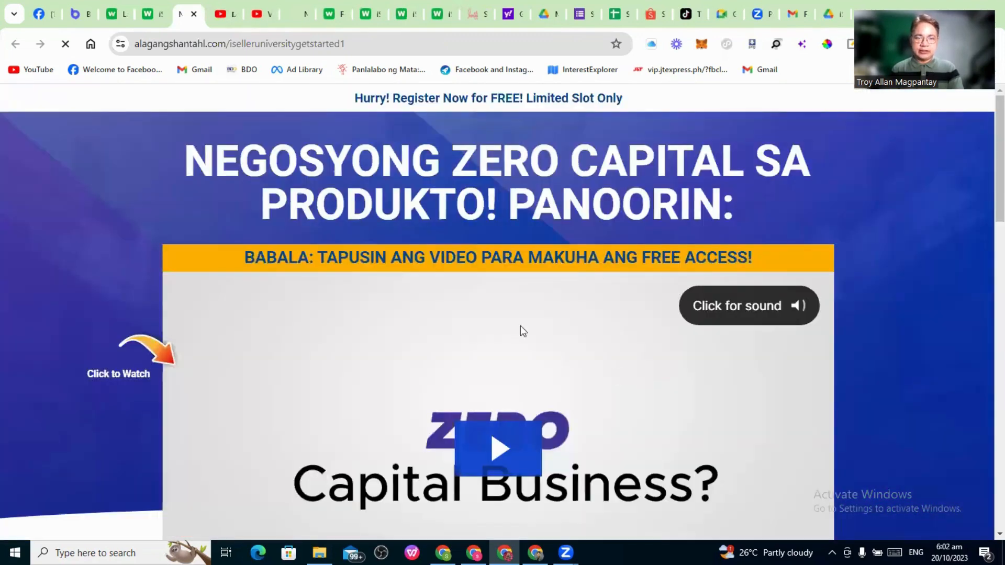
scroll(592, 356, "down", 4)
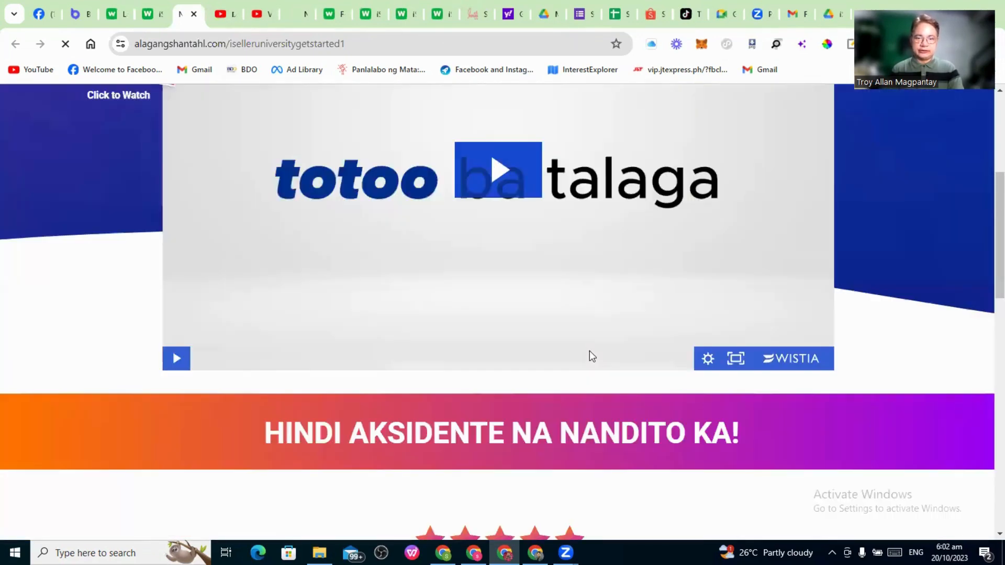
scroll(592, 356, "down", 6)
scroll(591, 377, "down", 2)
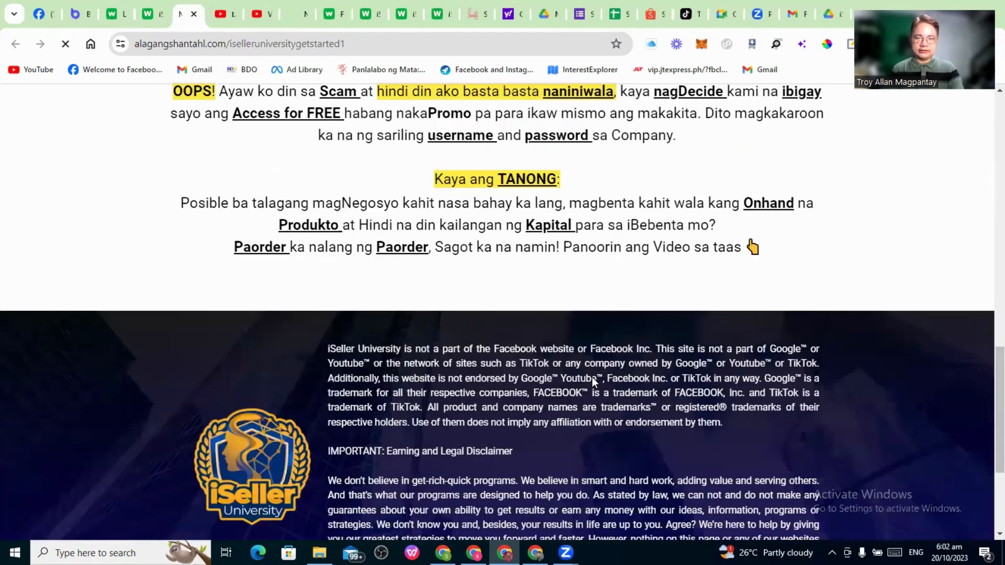
scroll(592, 377, "up", 8)
scroll(552, 361, "up", 4)
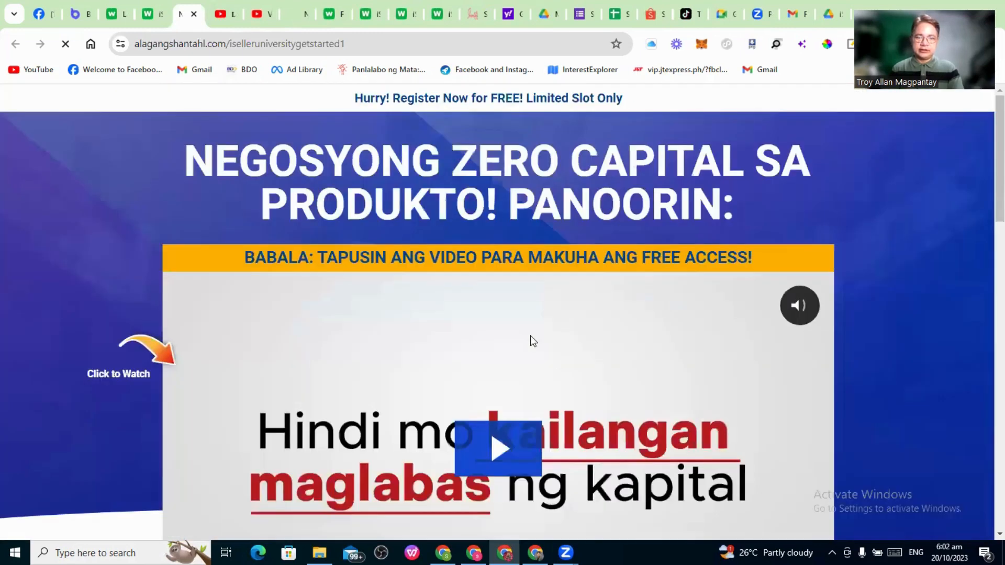
Dismiss the publish success message and close the Webcake editor tab
left_click(148, 14)
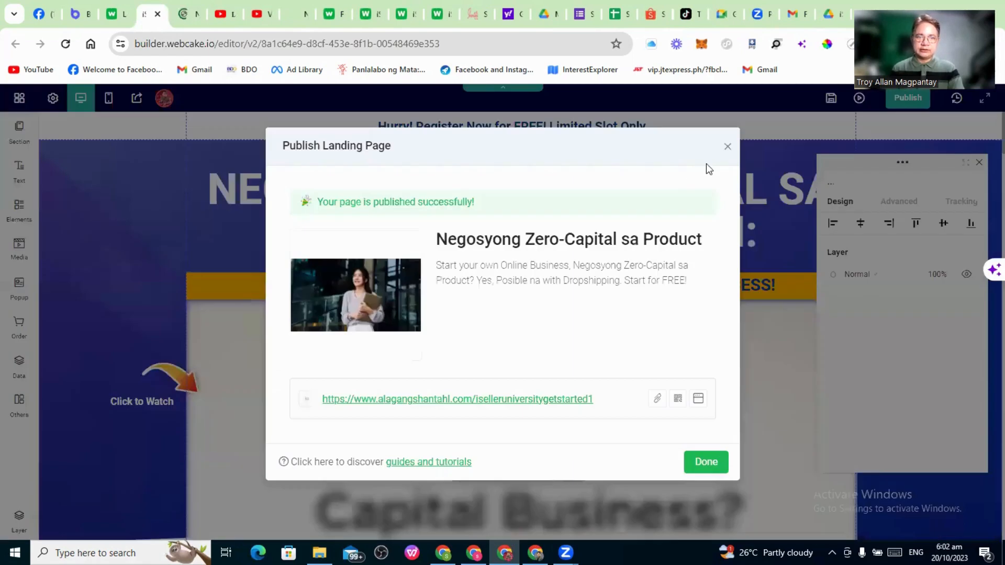
left_click(702, 461)
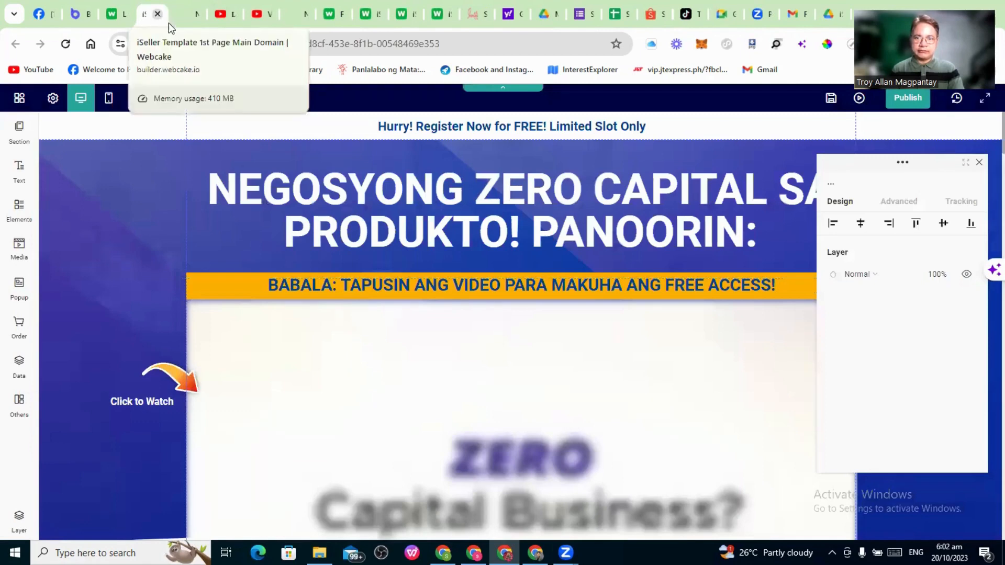
left_click(158, 14)
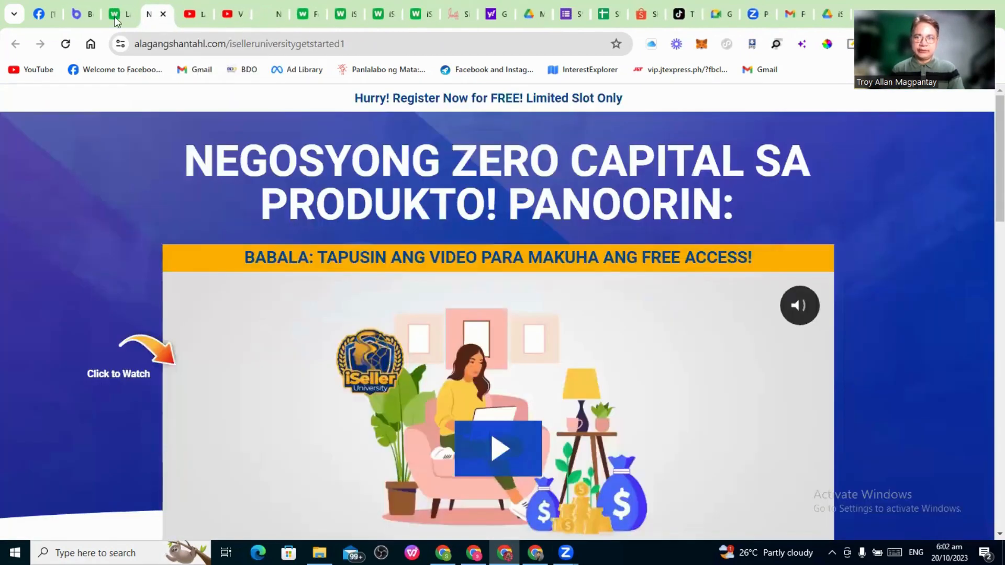
Import 'iSeller 2nd Landing Page with Offer - 082923.pke' and open the new iSeller Template 2ND Page in the editor
left_click(117, 14)
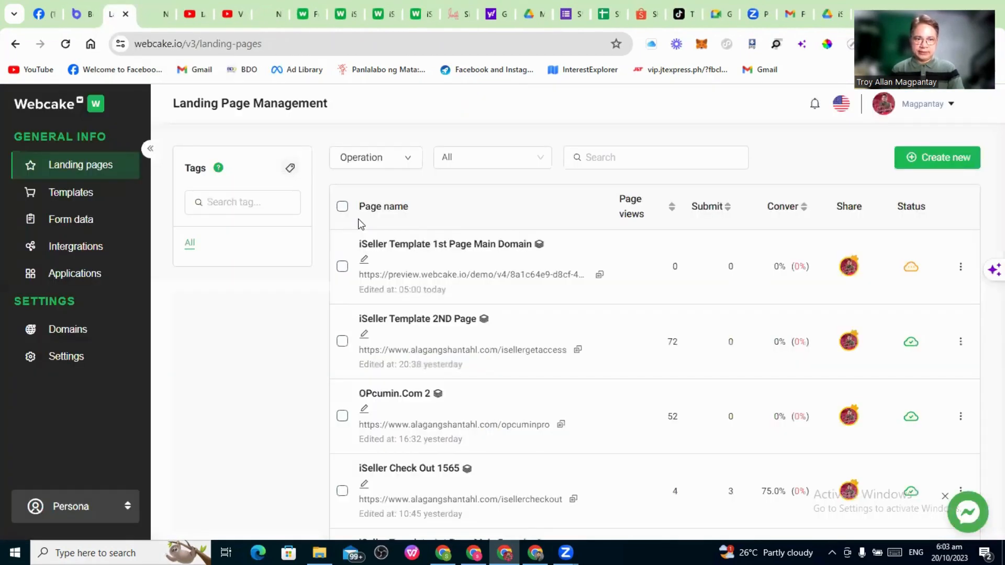
left_click(929, 157)
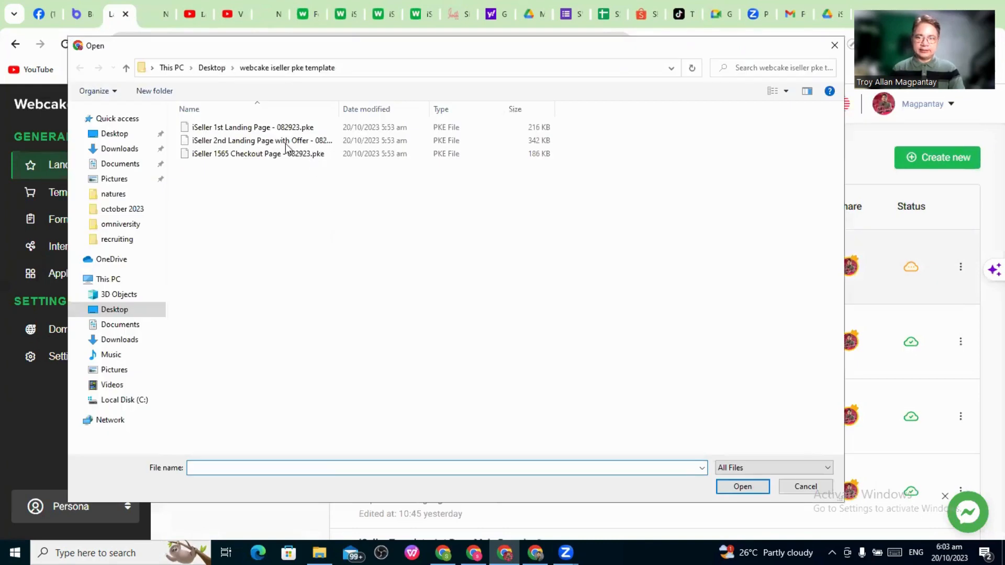
left_click(284, 145)
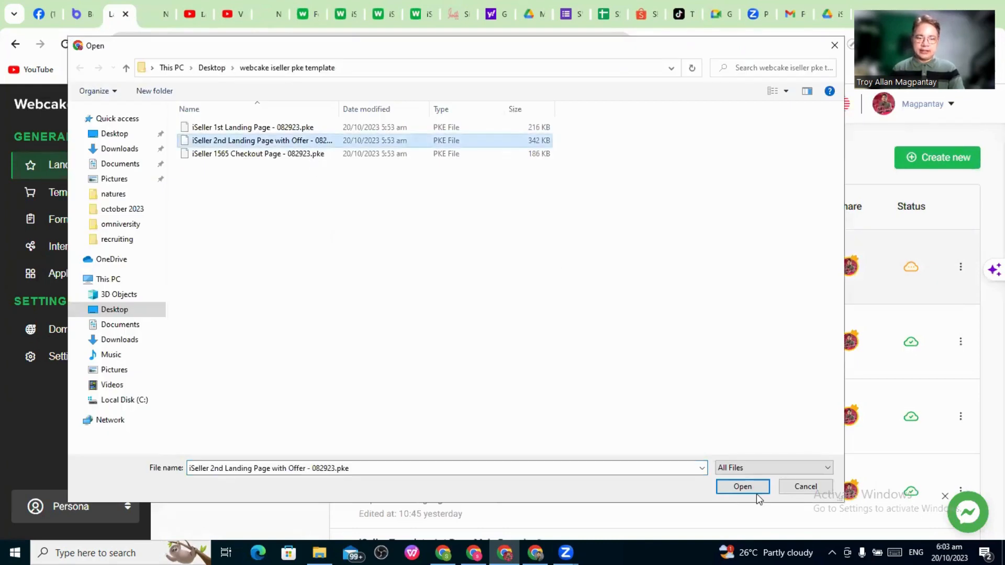
left_click(743, 486)
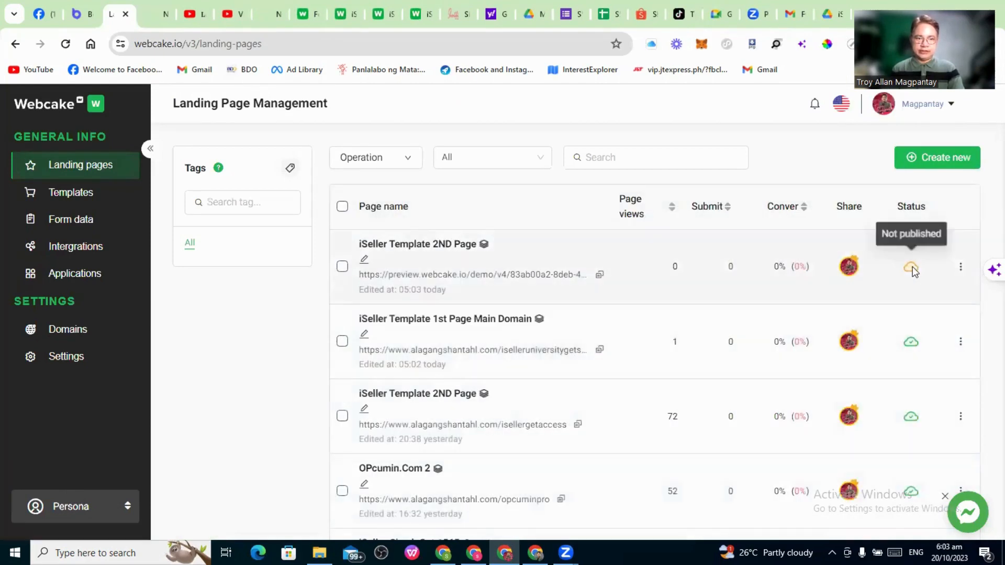
left_click(912, 266)
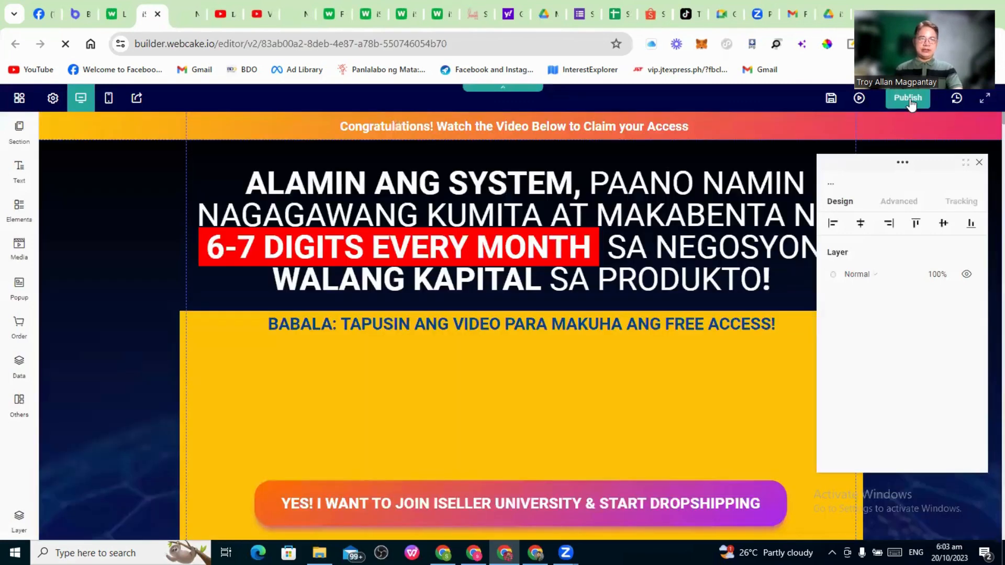
left_click(910, 105)
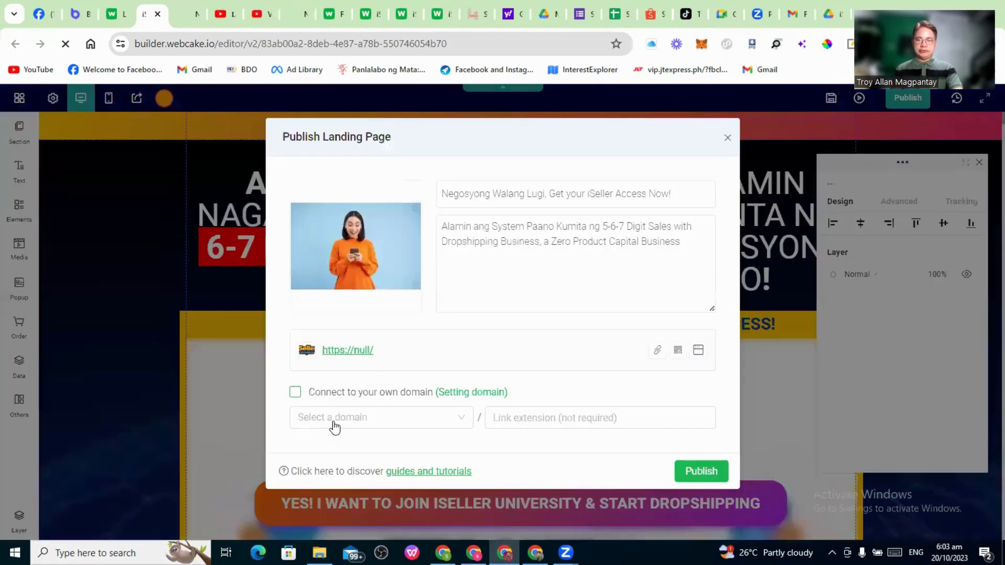
left_click(348, 417)
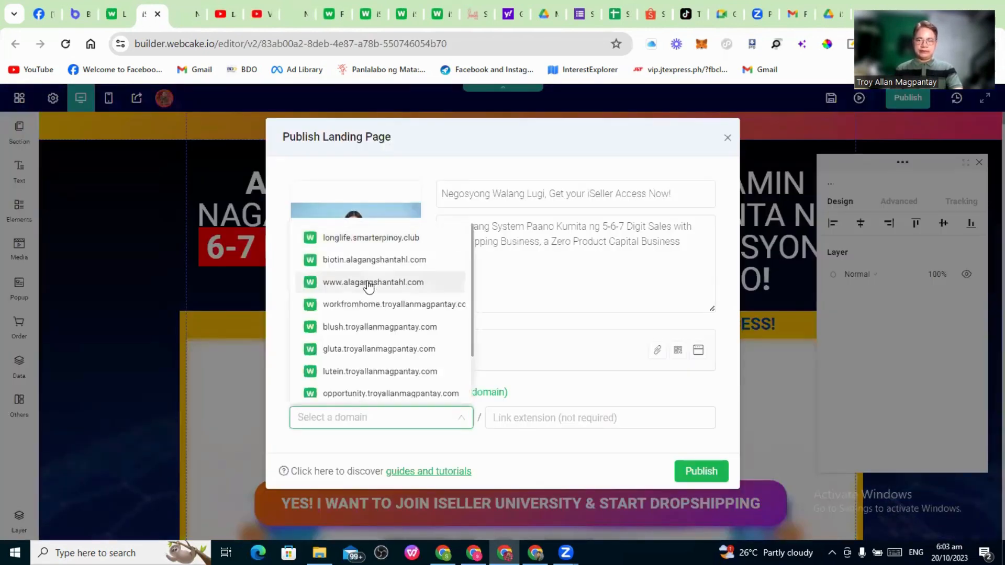
left_click(366, 283)
left_click(516, 419)
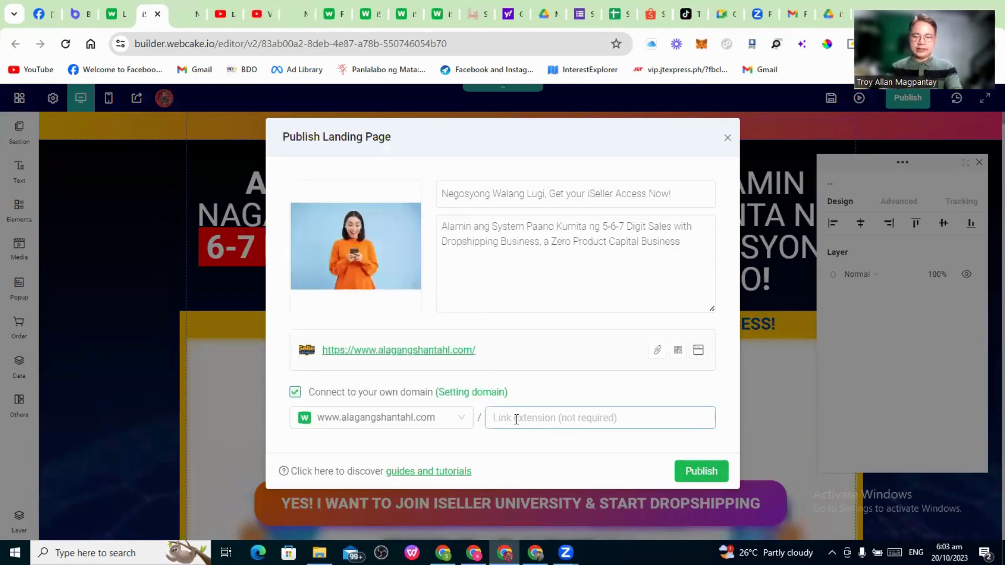
type("isellerun")
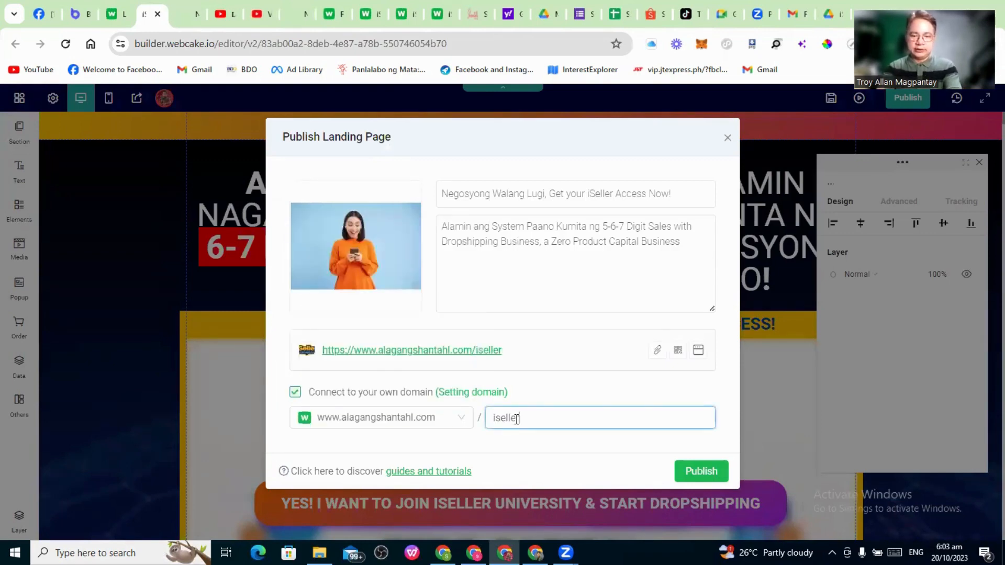
type("iversity")
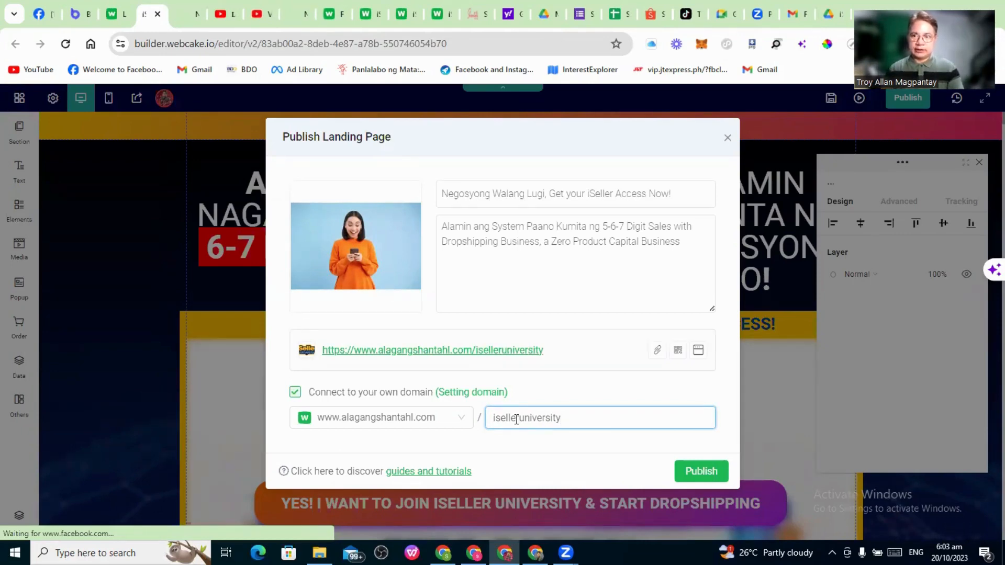
left_click(119, 16)
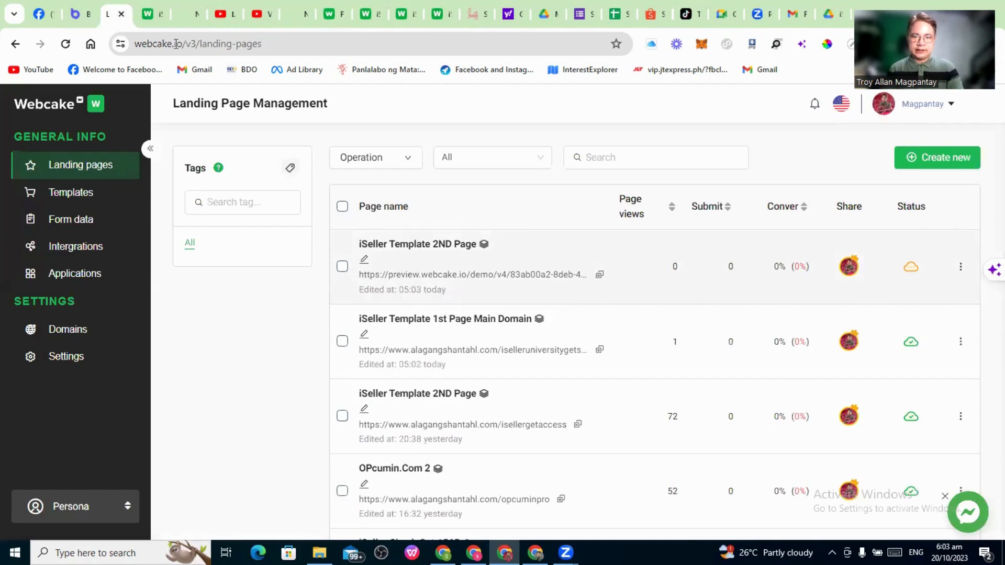
mouse_move(148, 17)
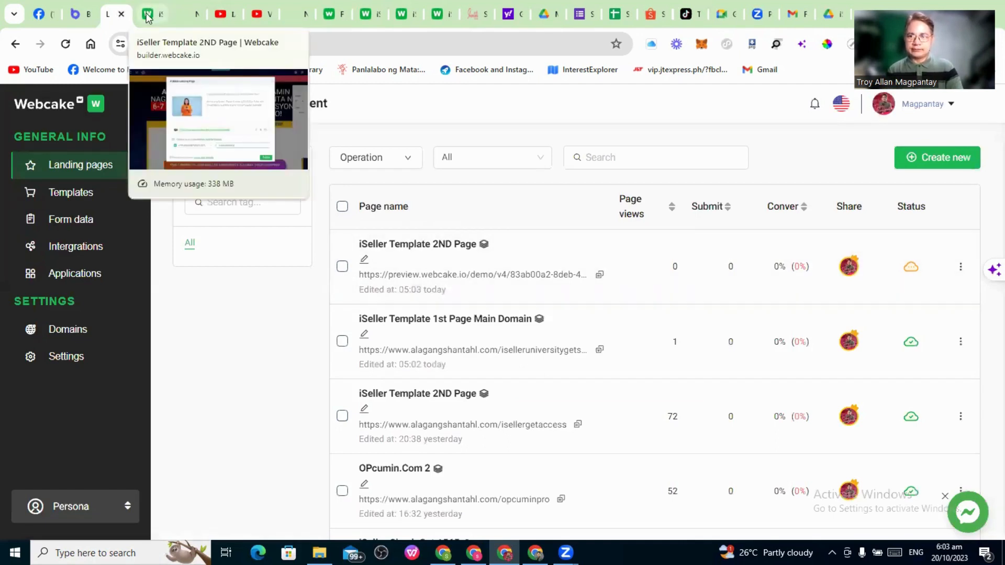
left_click(147, 18)
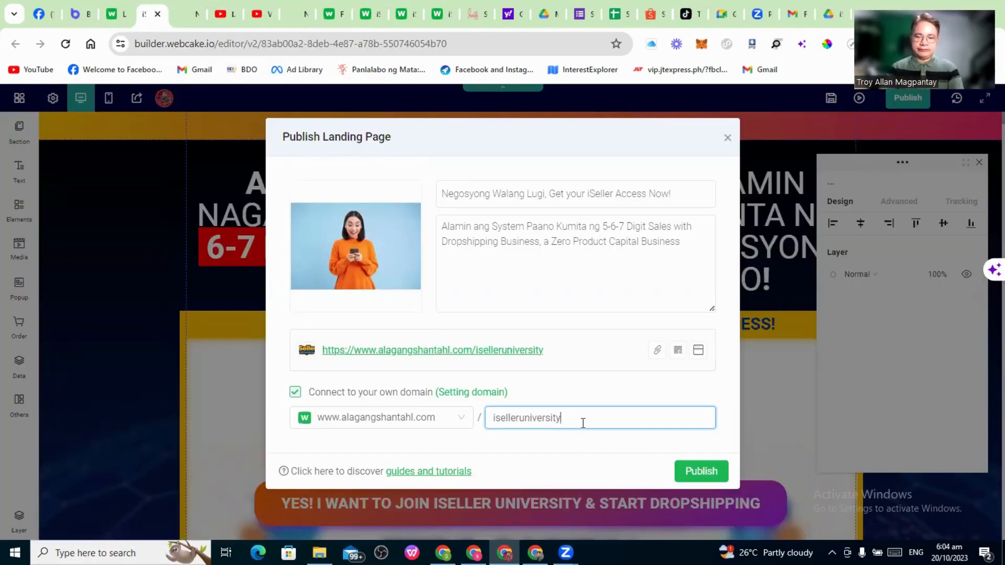
type("2ndp")
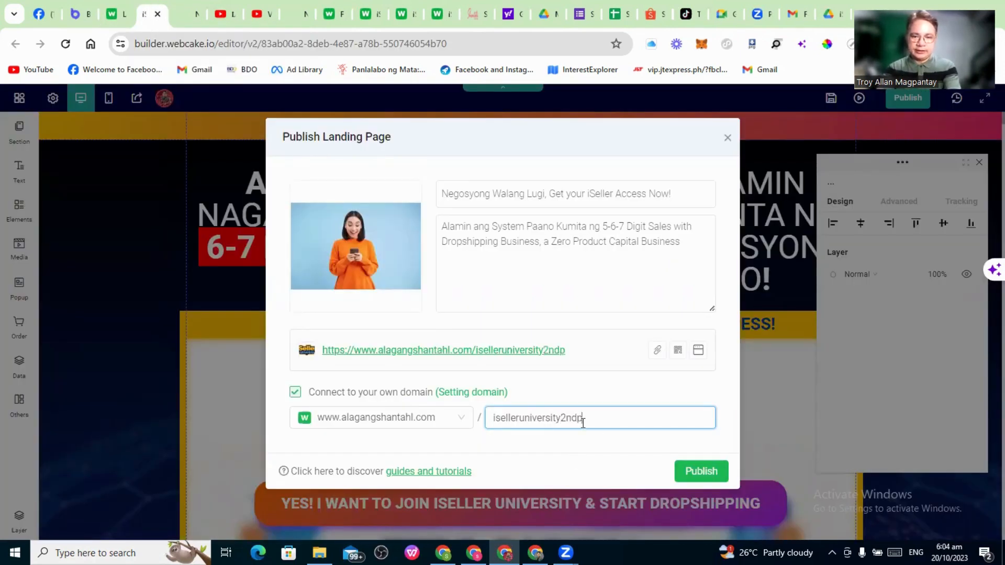
type("age")
left_click(692, 478)
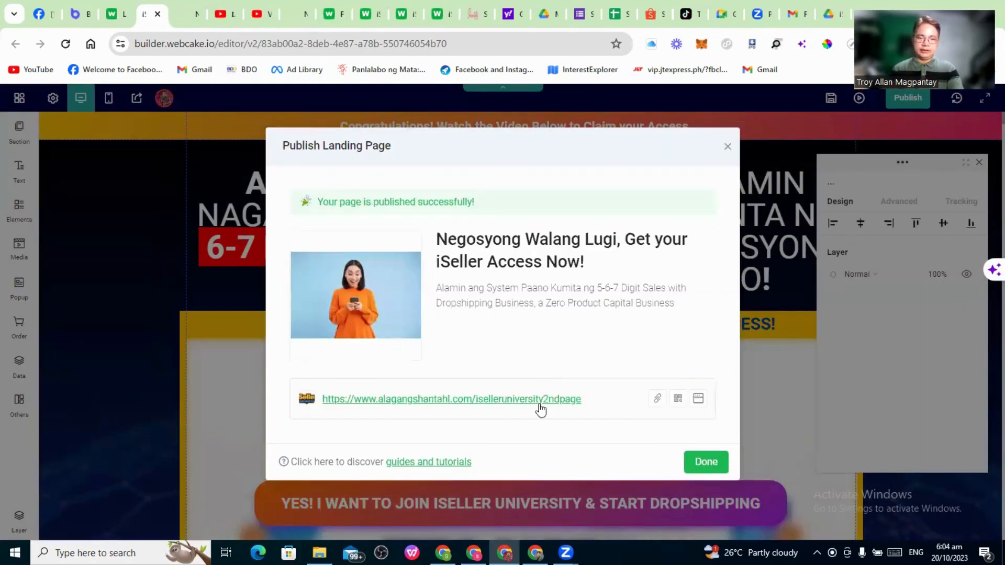
Open the live iselleruniversity2ndpage page and scroll through it
left_click(477, 401)
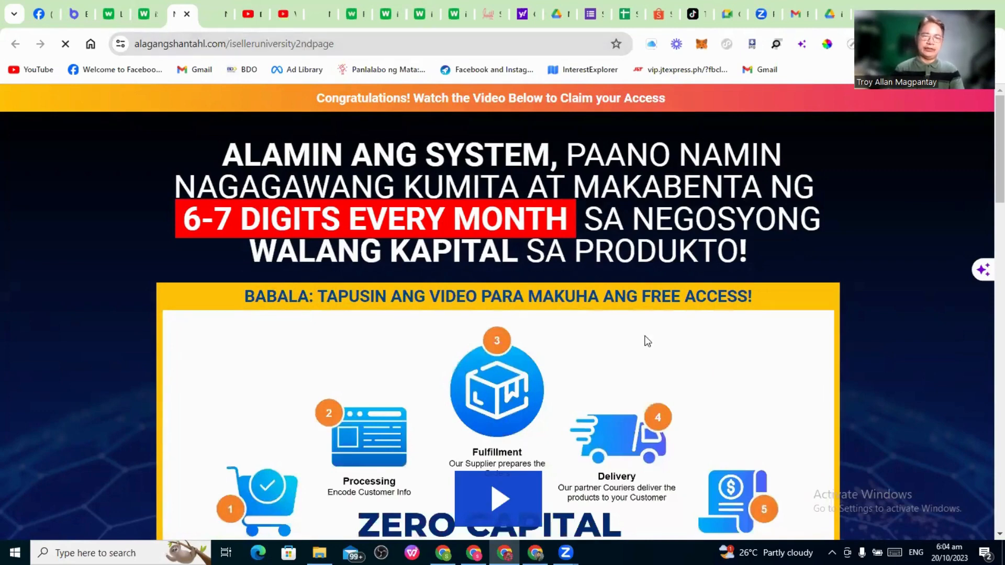
scroll(532, 319, "down", 2)
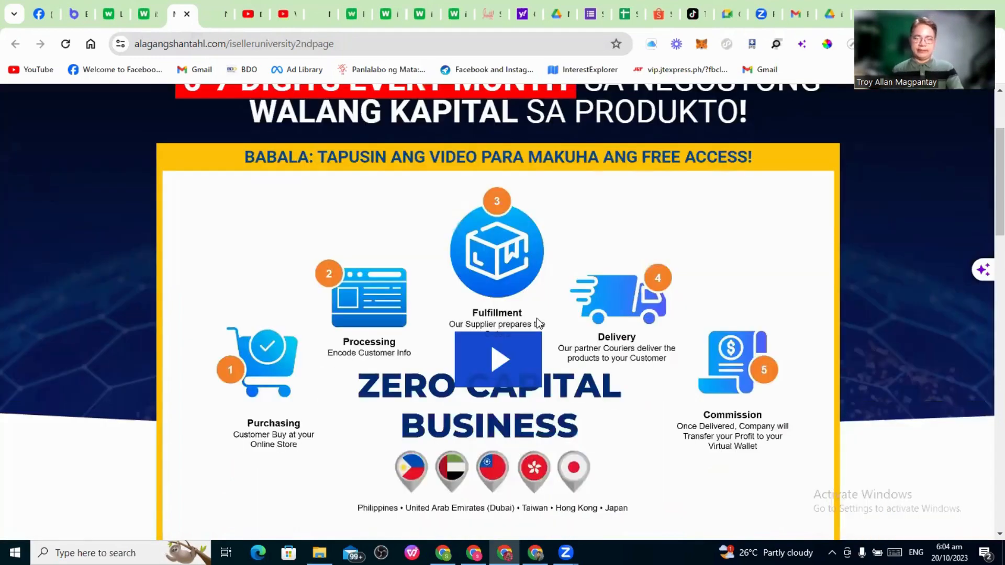
scroll(544, 330, "down", 10)
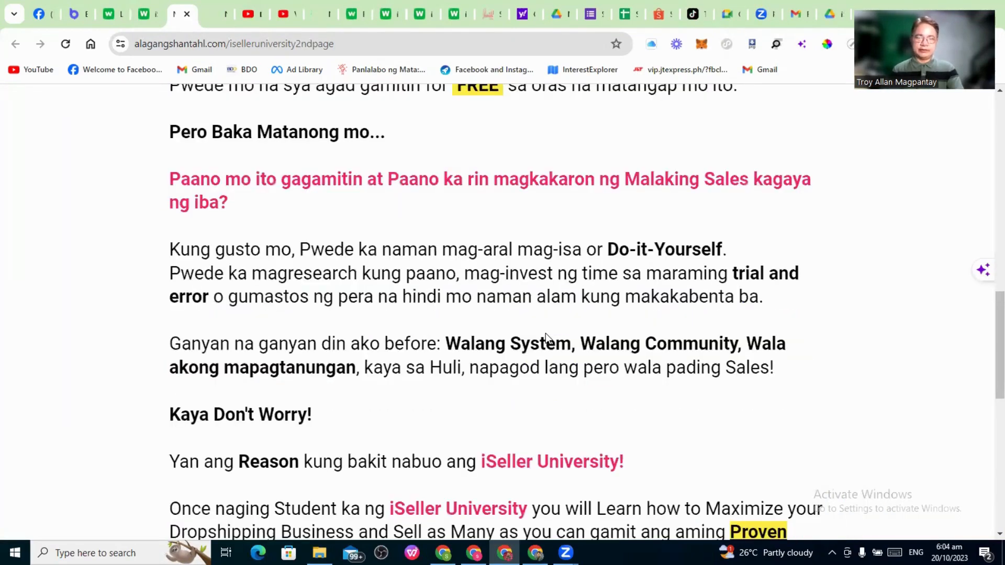
scroll(545, 333, "up", 12)
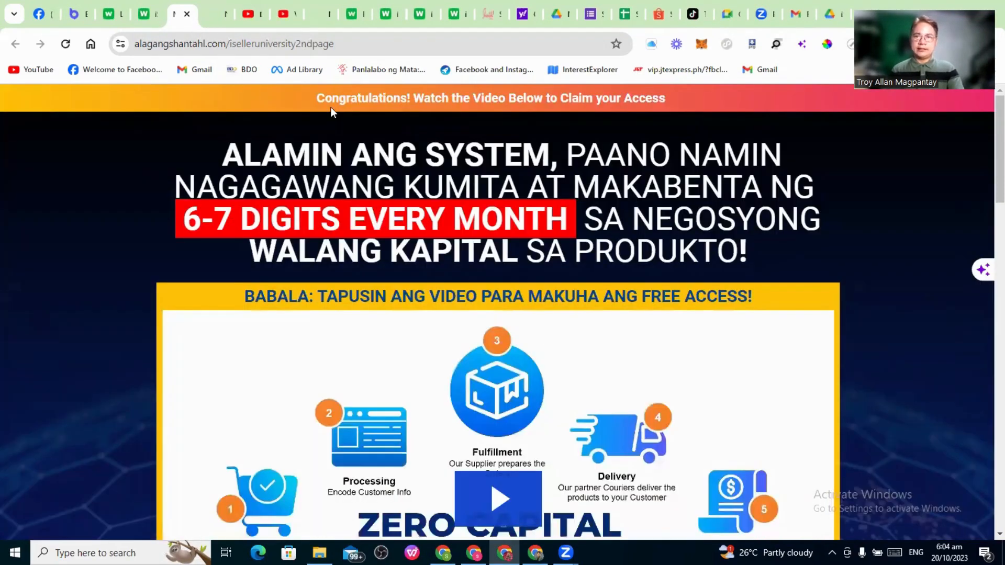
Close the builder tab and return to Webcake's landing page list
left_click(151, 17)
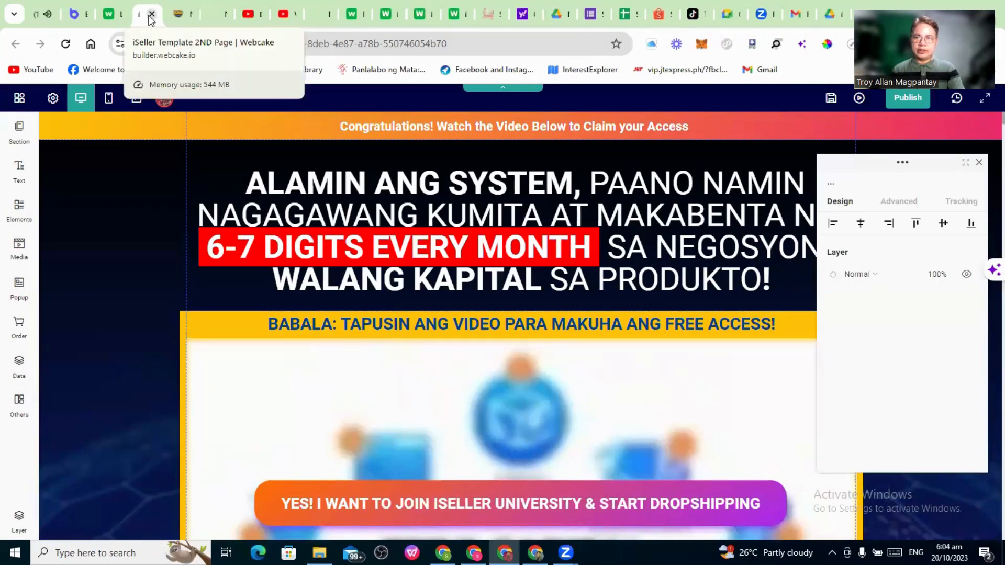
key("ctrl+w")
left_click(117, 18)
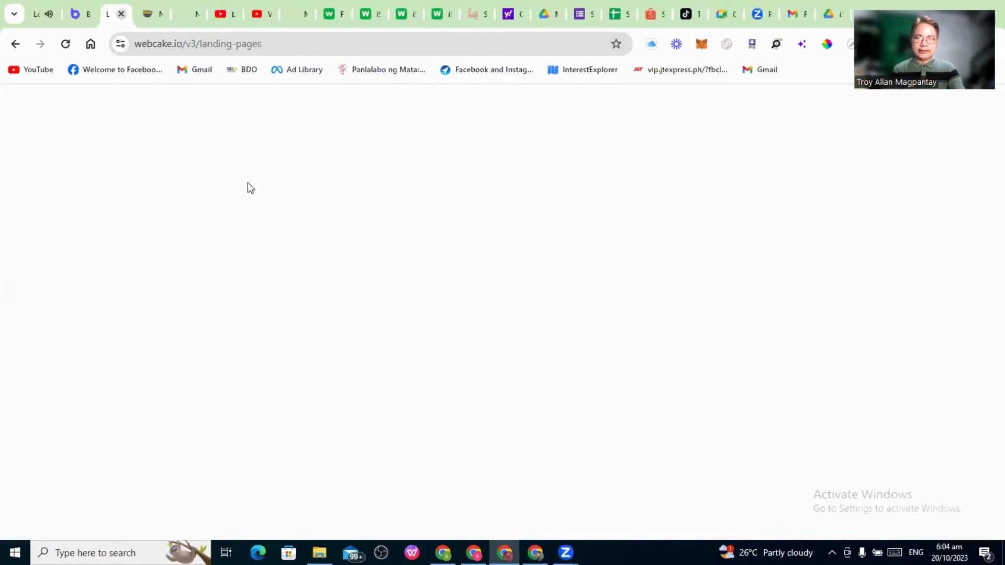
Import 'iSeller 1565 Checkout Page - 082923.pke' as a new landing page and open it in the builder
mouse_move(913, 160)
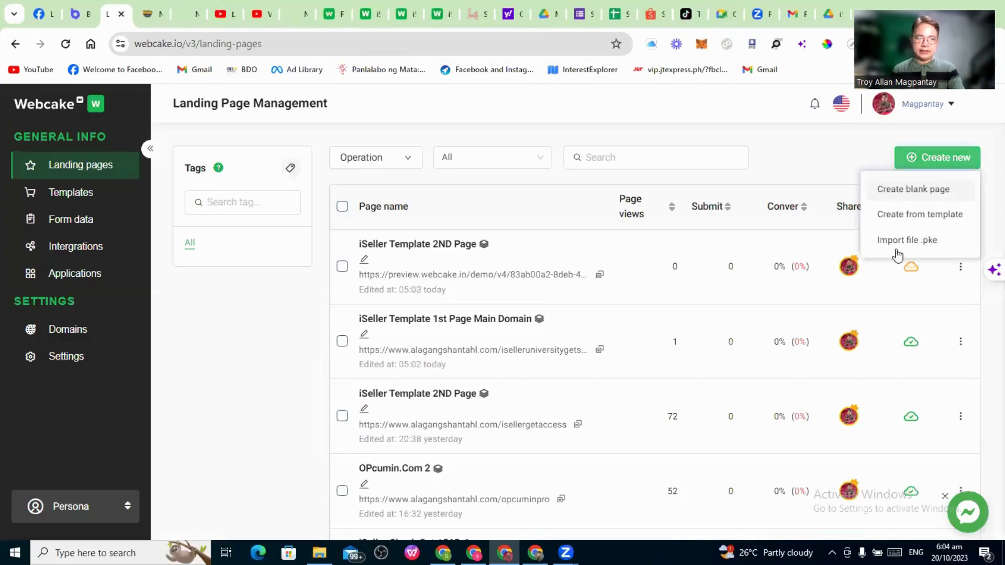
left_click(896, 241)
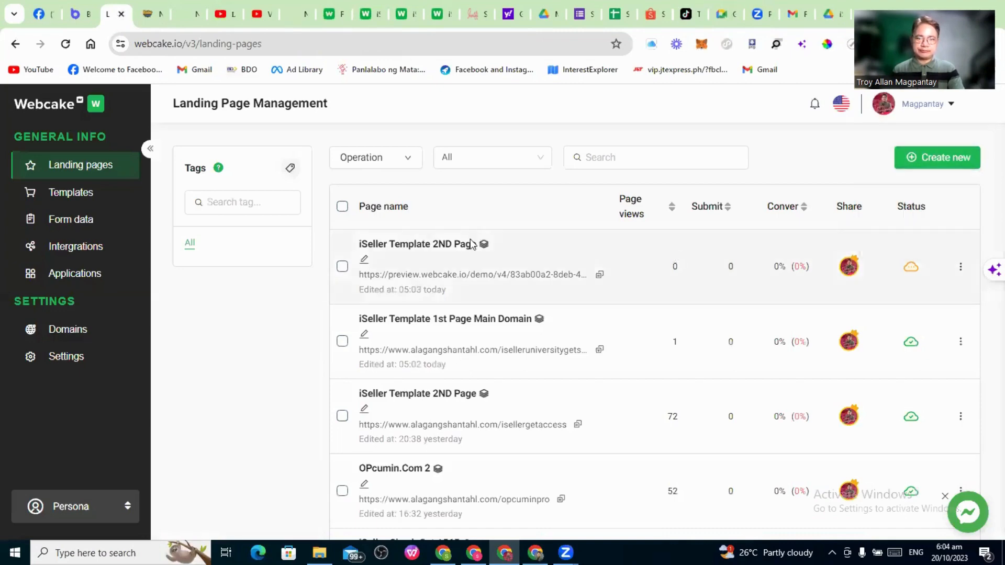
left_click(236, 154)
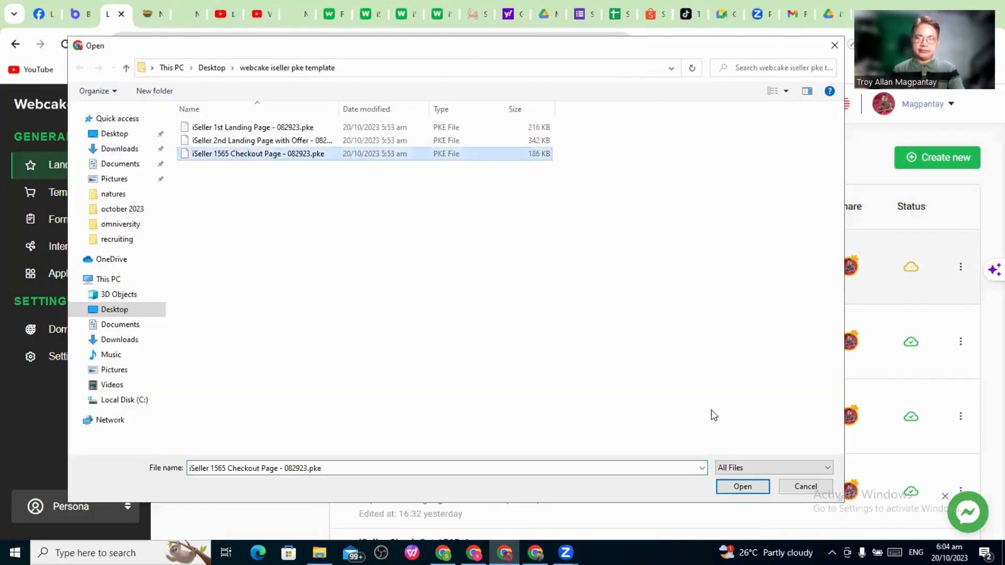
key("Return")
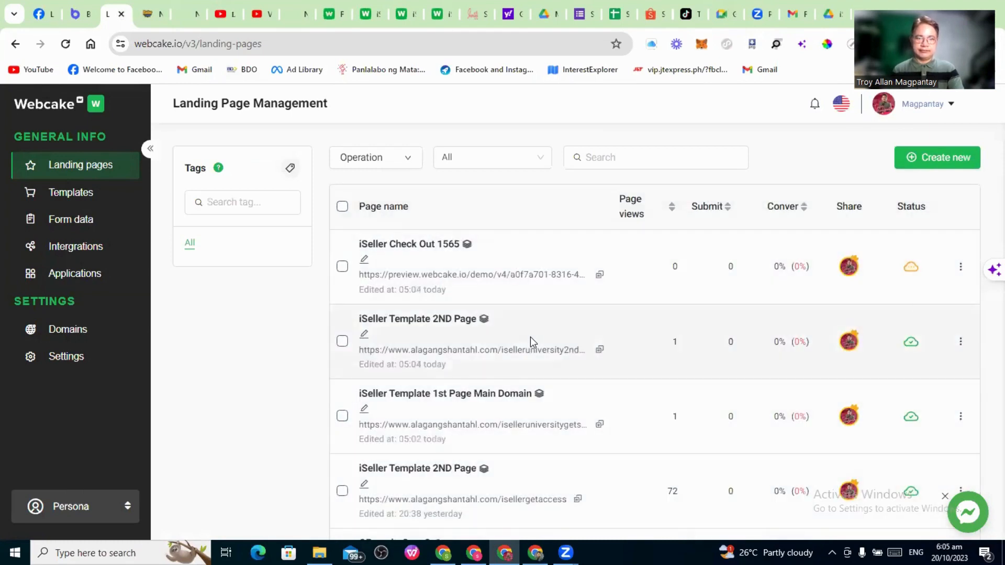
left_click(912, 264)
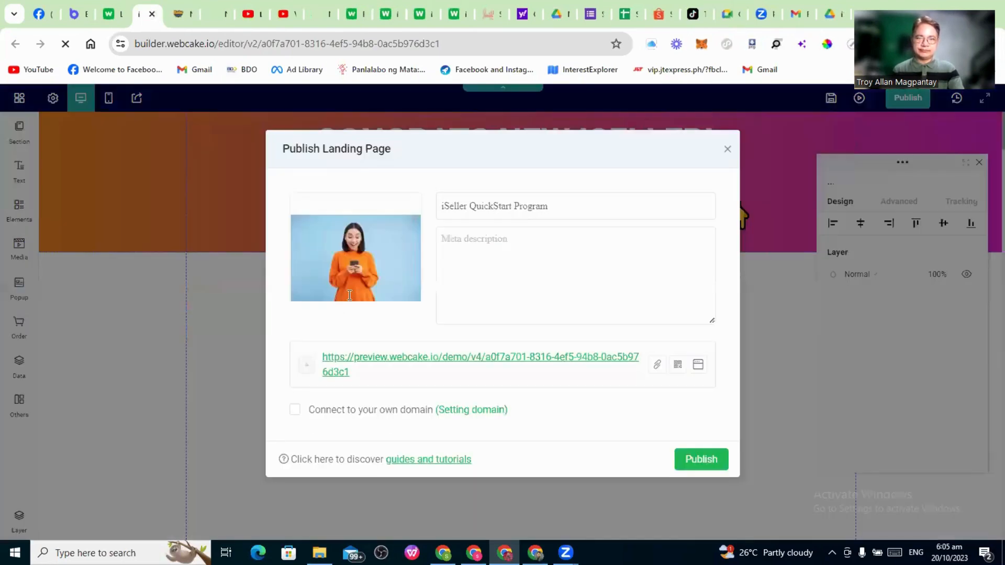
left_click(316, 414)
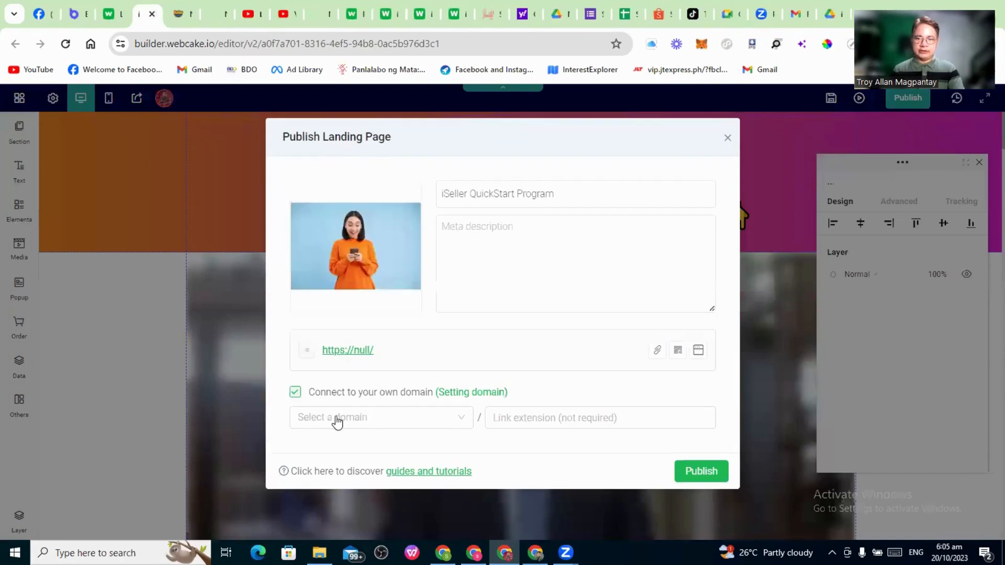
left_click(338, 417)
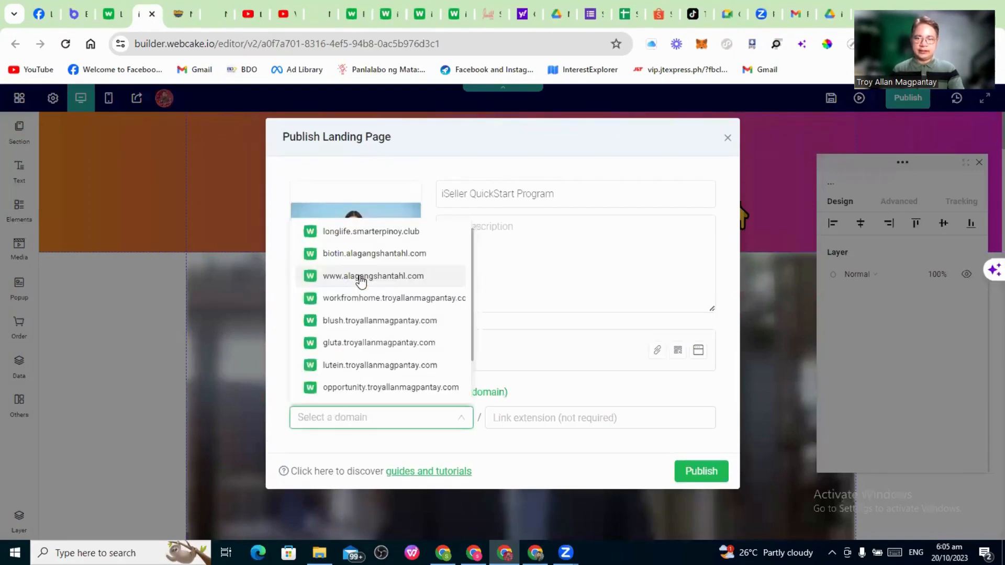
left_click(361, 281)
left_click(549, 417)
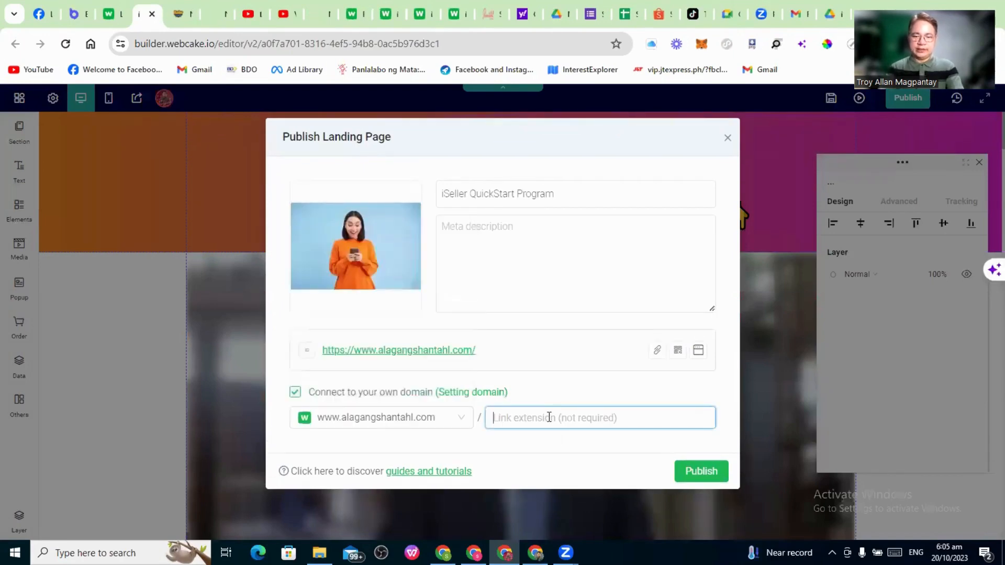
type("iselle")
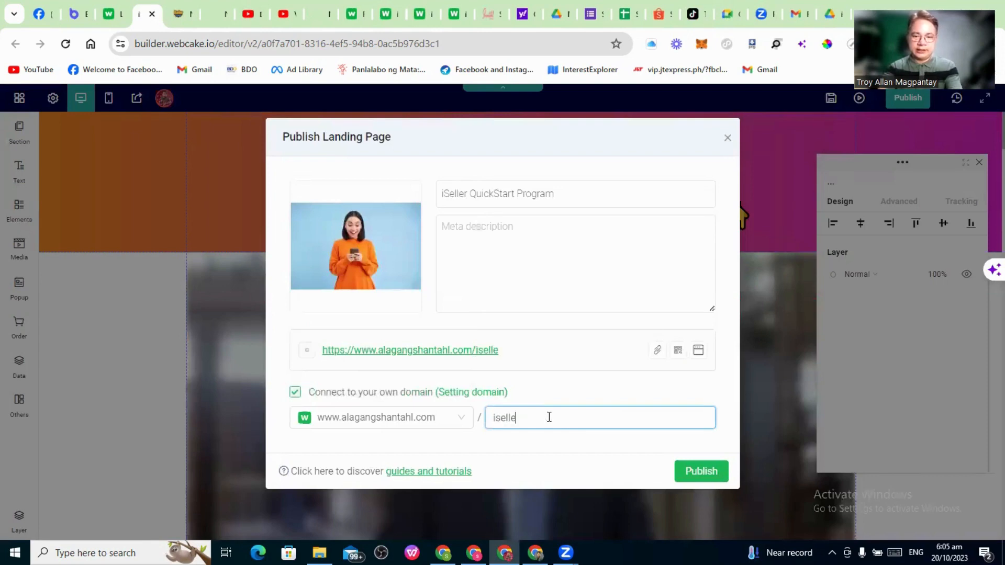
type("ru")
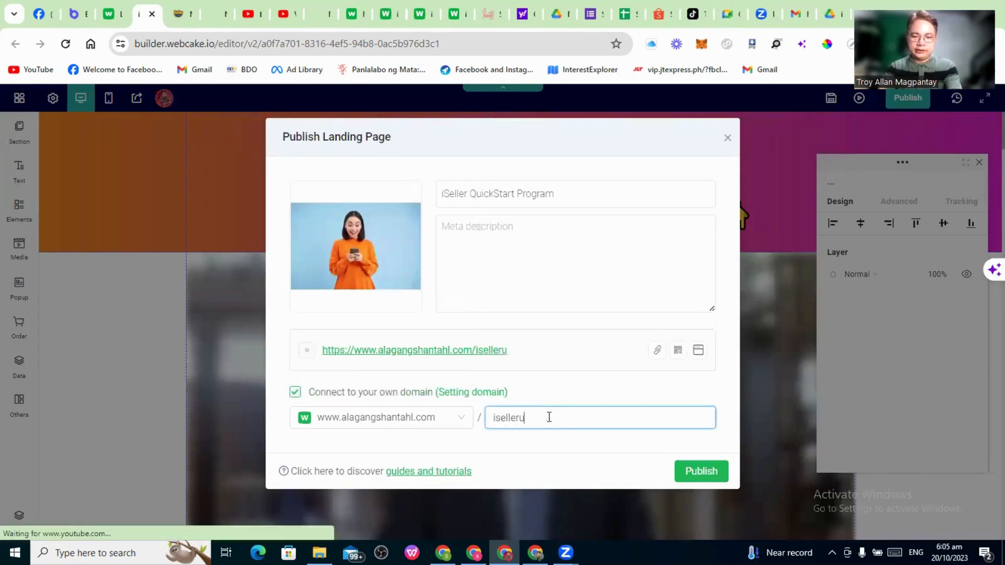
type("niversity")
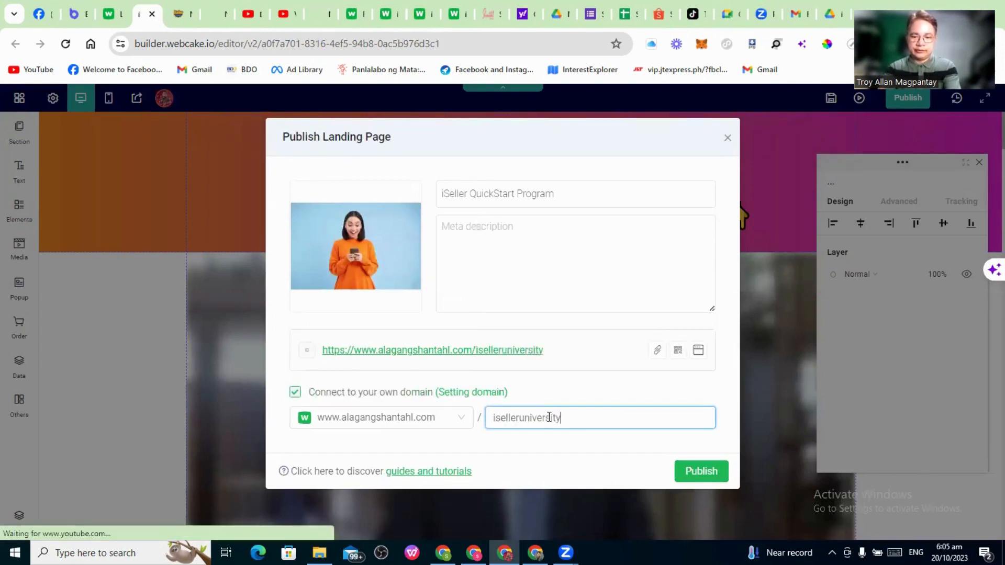
type("checkout")
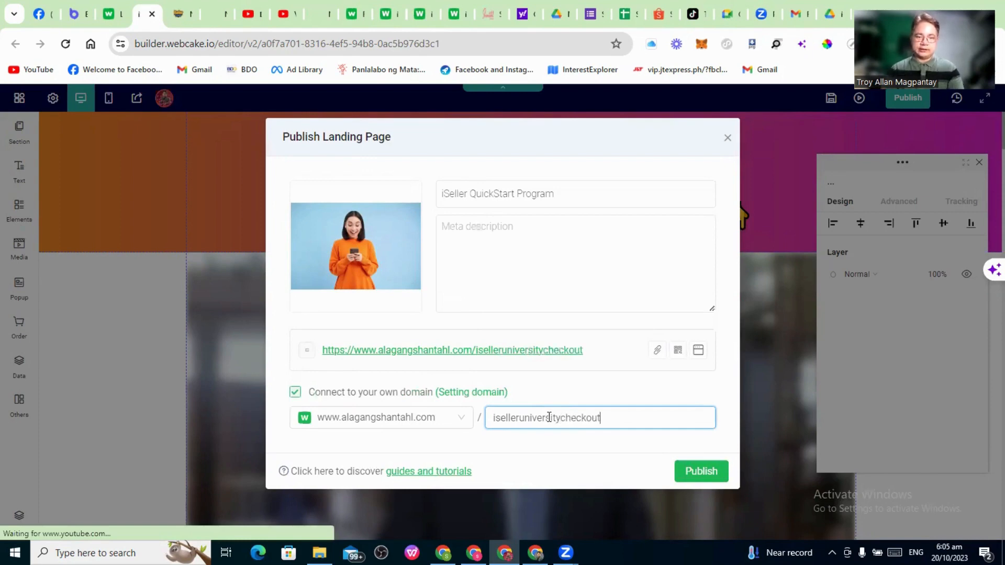
left_click(713, 469)
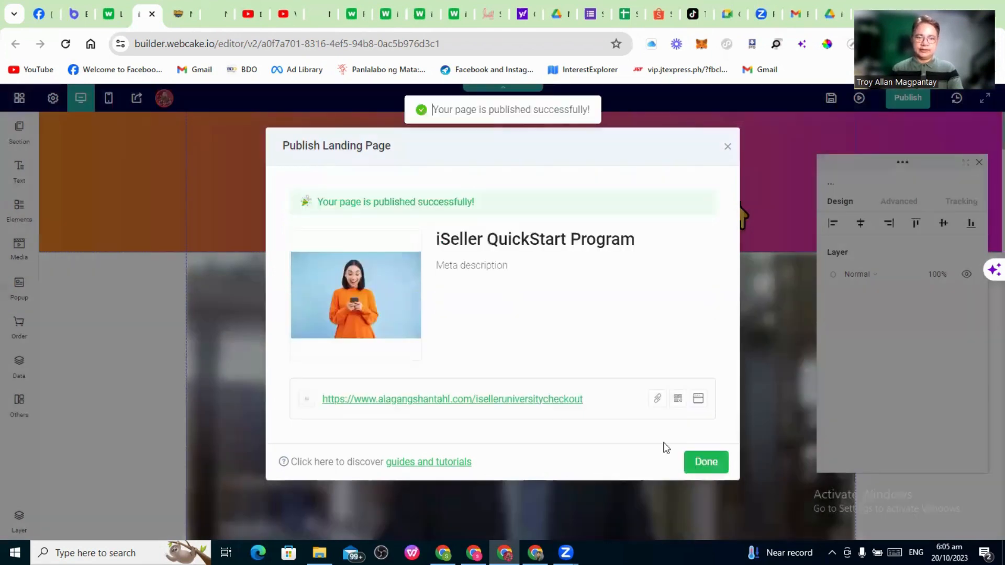
left_click(705, 463)
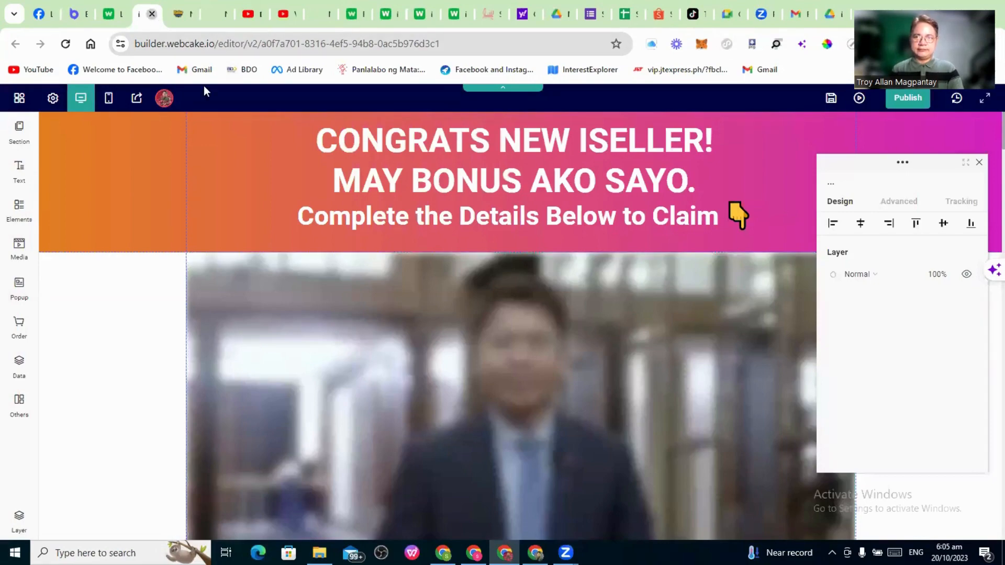
Close every leftover Chrome tab except Messenger, Botcake and Landing Page Management
left_click(152, 15)
left_click(157, 15)
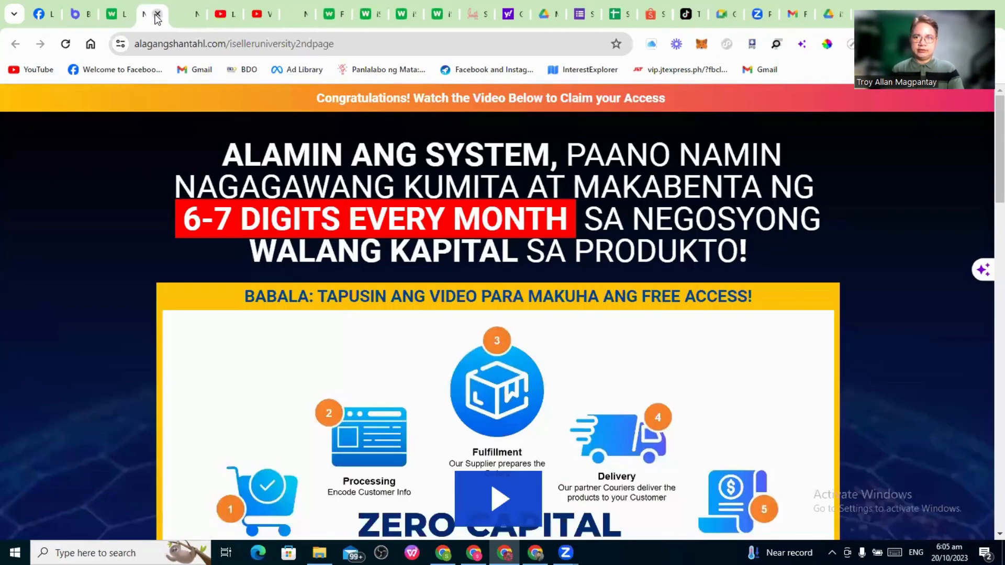
left_click(156, 14)
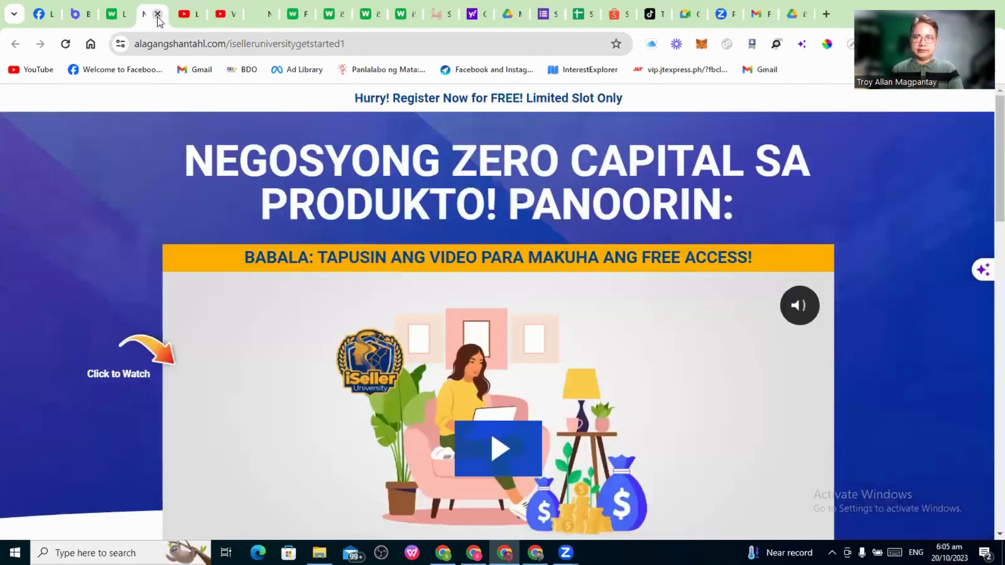
left_click(158, 15)
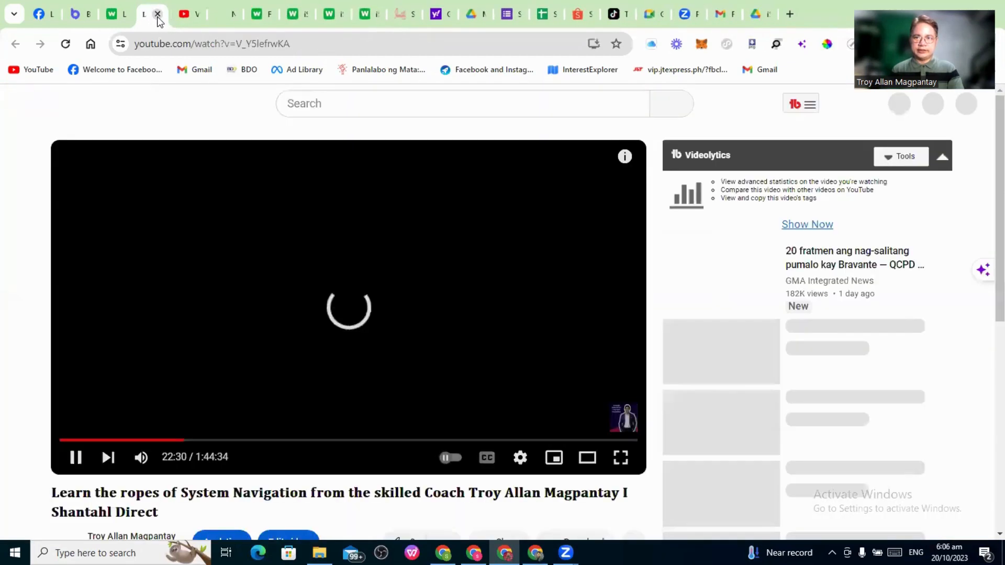
left_click(158, 14)
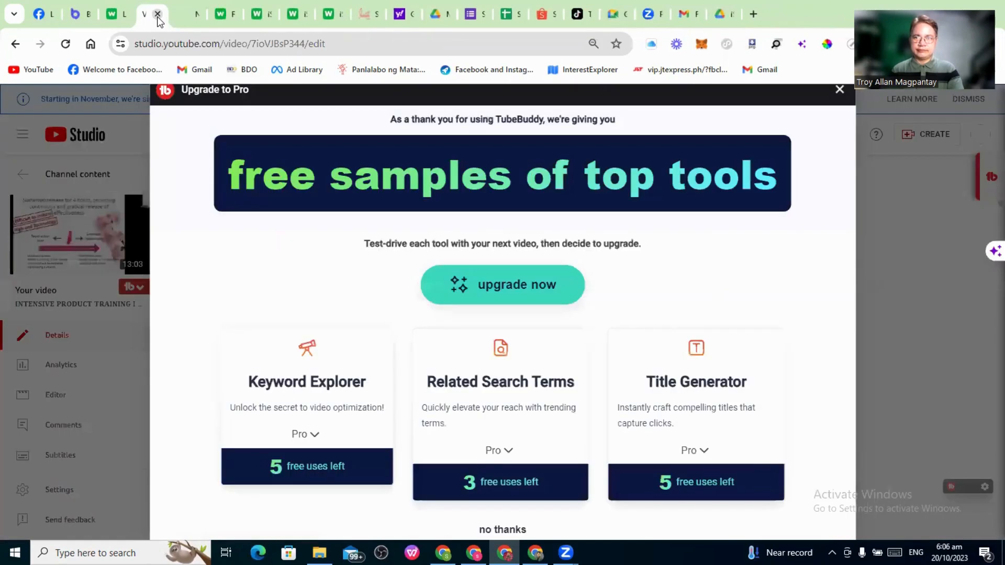
left_click(158, 14)
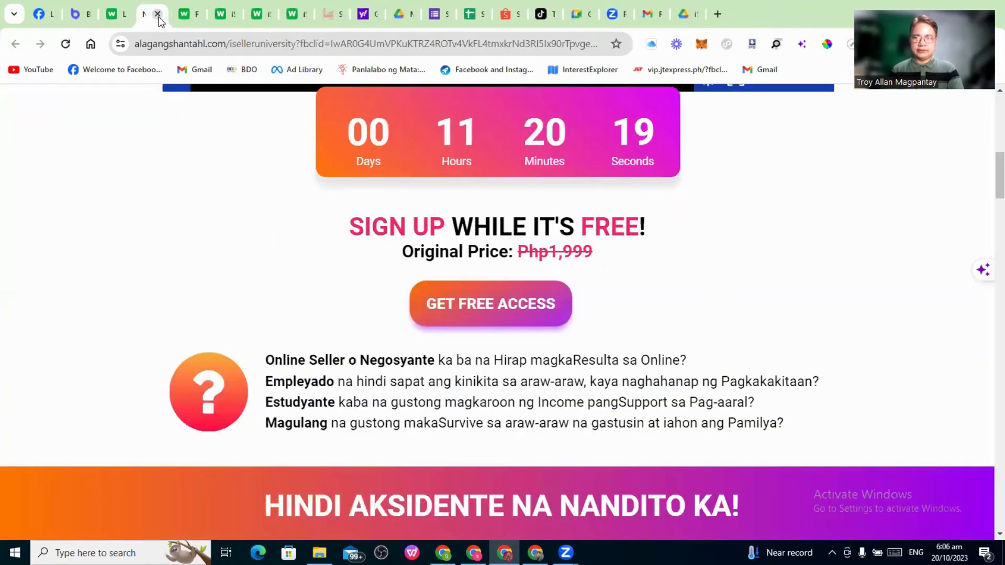
left_click(157, 15)
left_click(157, 15)
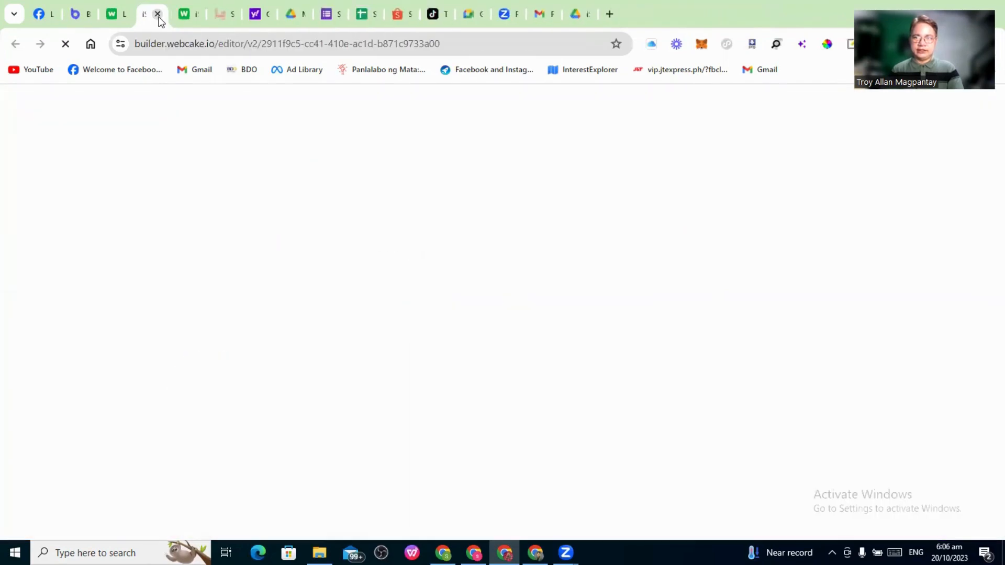
left_click(158, 14)
left_click(158, 15)
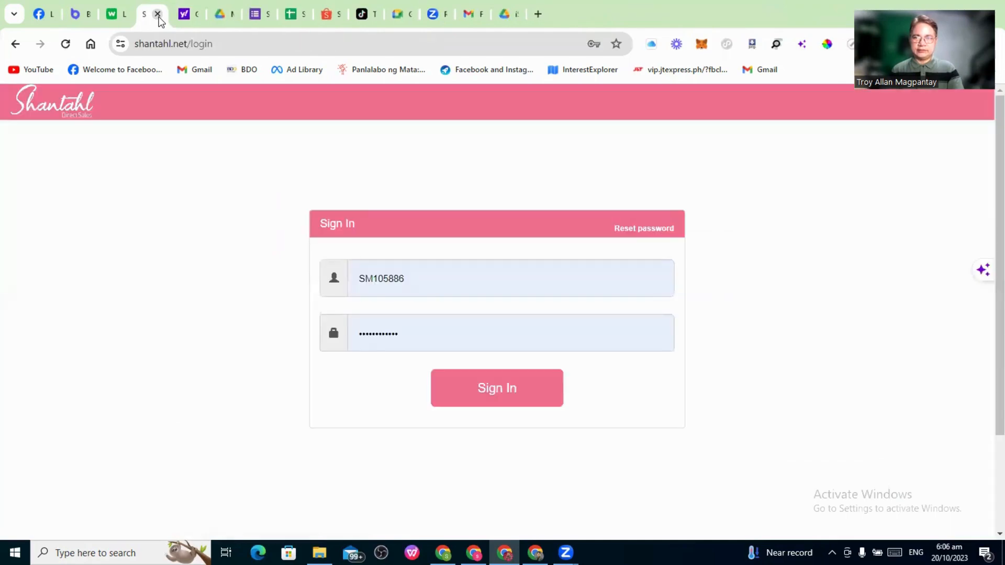
left_click(158, 14)
left_click(157, 15)
left_click(158, 15)
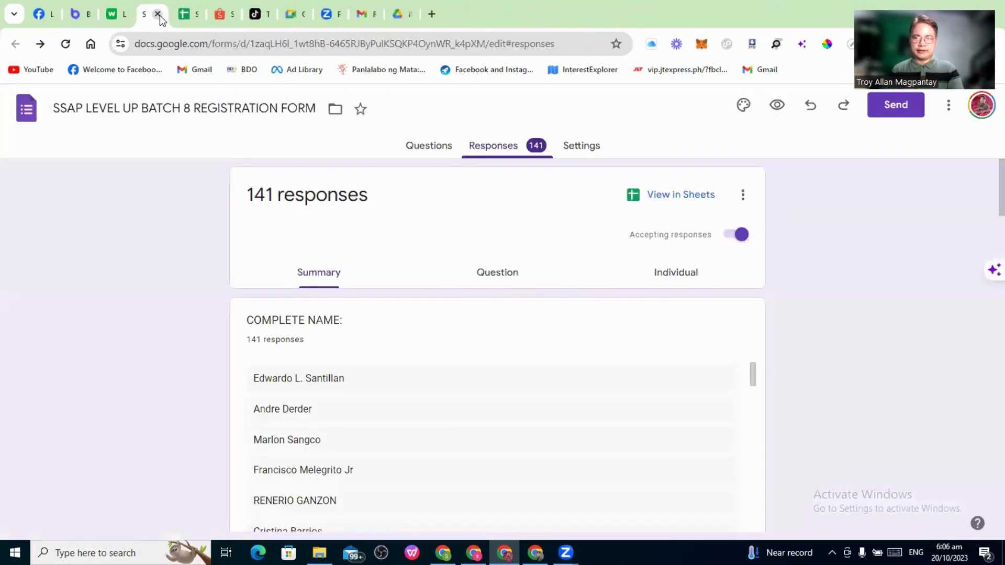
left_click(157, 15)
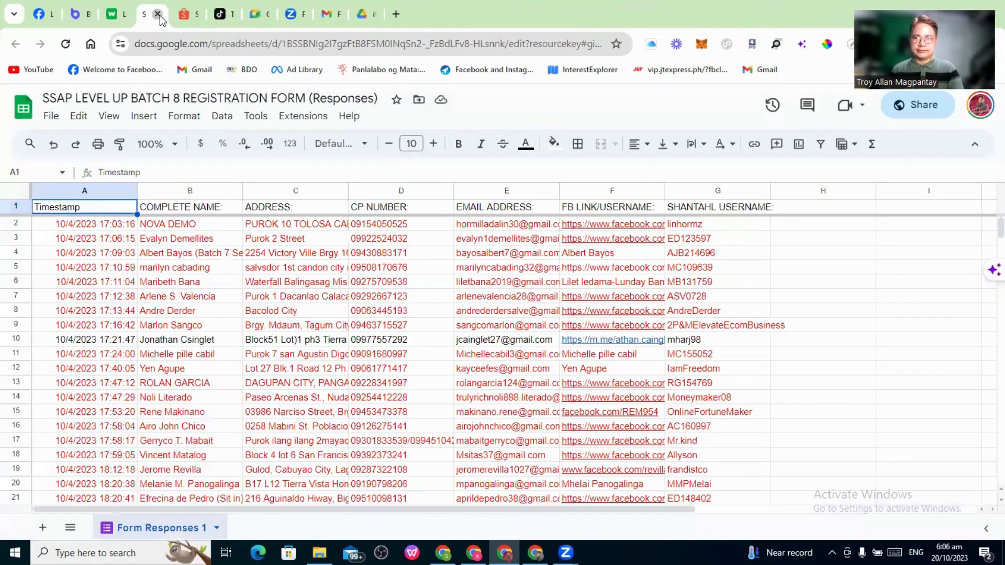
left_click(158, 15)
left_click(157, 15)
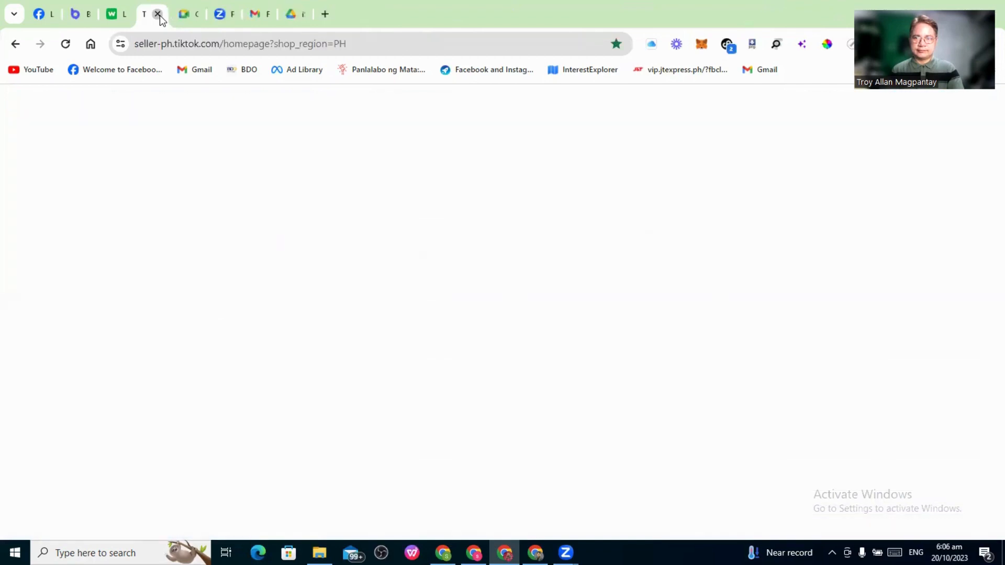
left_click(159, 15)
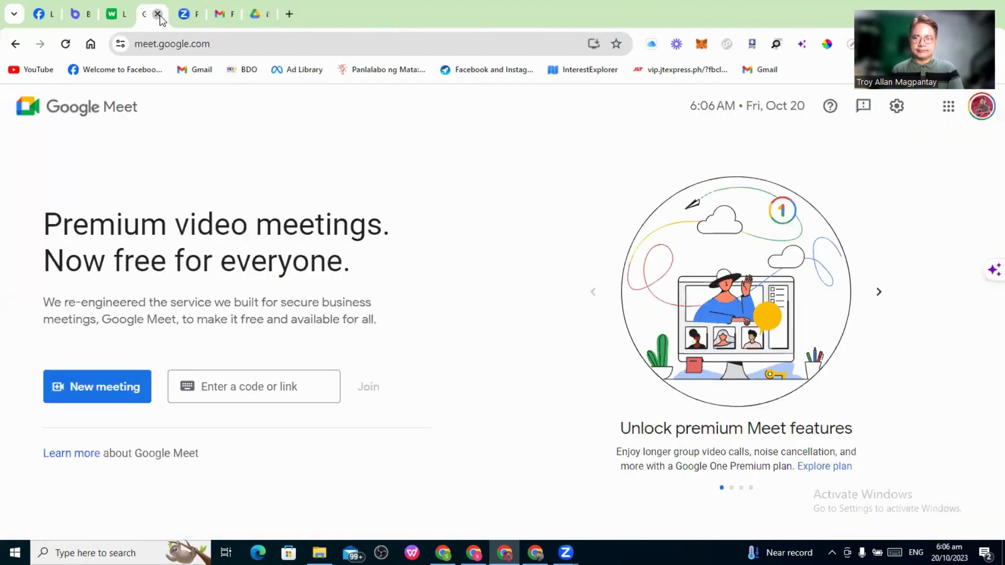
left_click(158, 15)
left_click(159, 15)
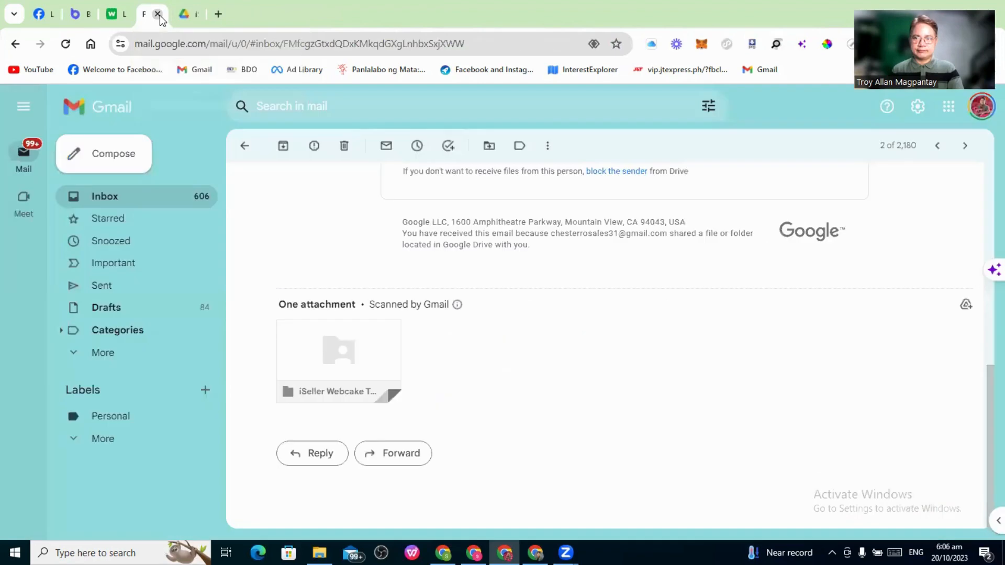
left_click(159, 14)
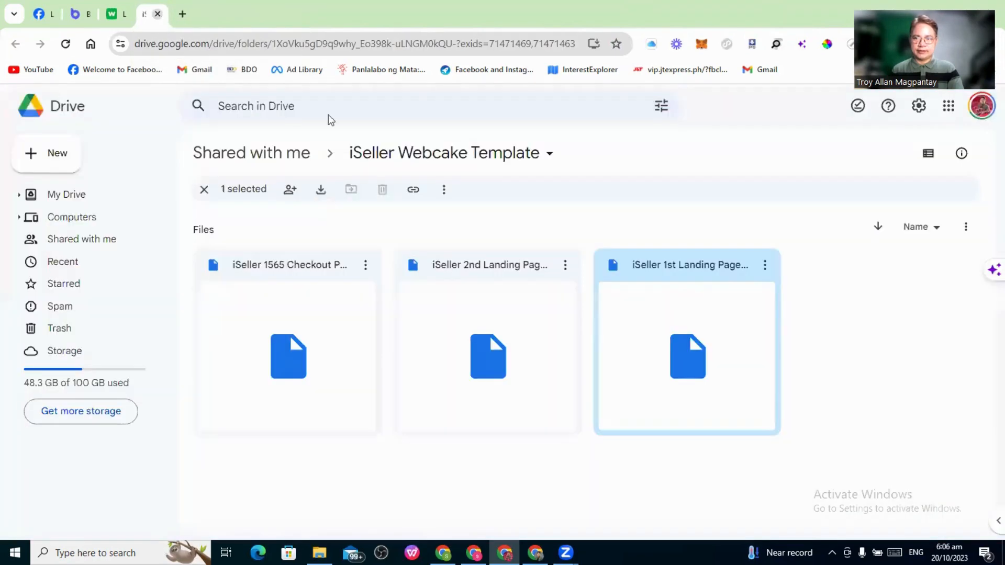
key("ctrl+w")
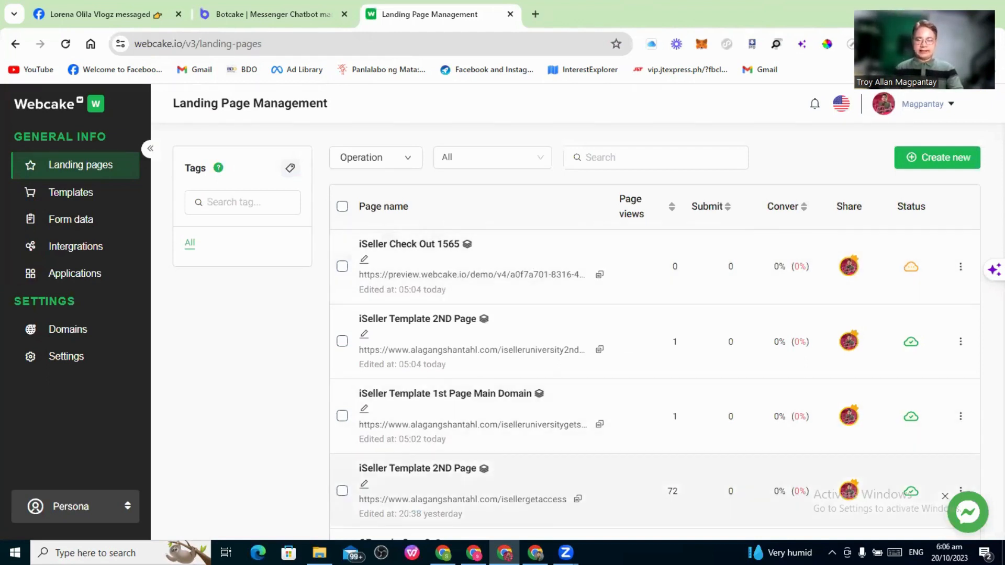
left_click(536, 553)
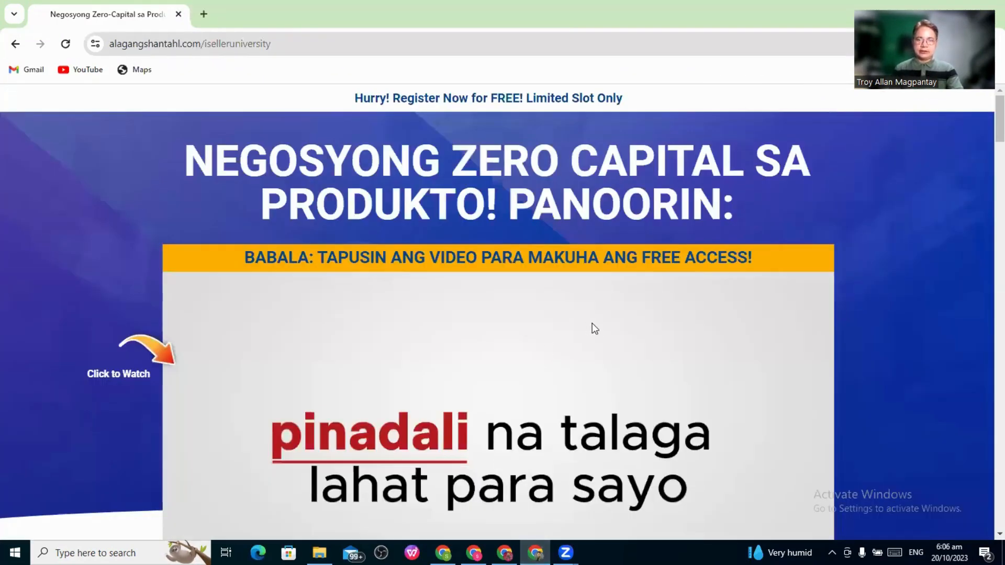
scroll(639, 328, "down", 2)
scroll(639, 328, "down", 3)
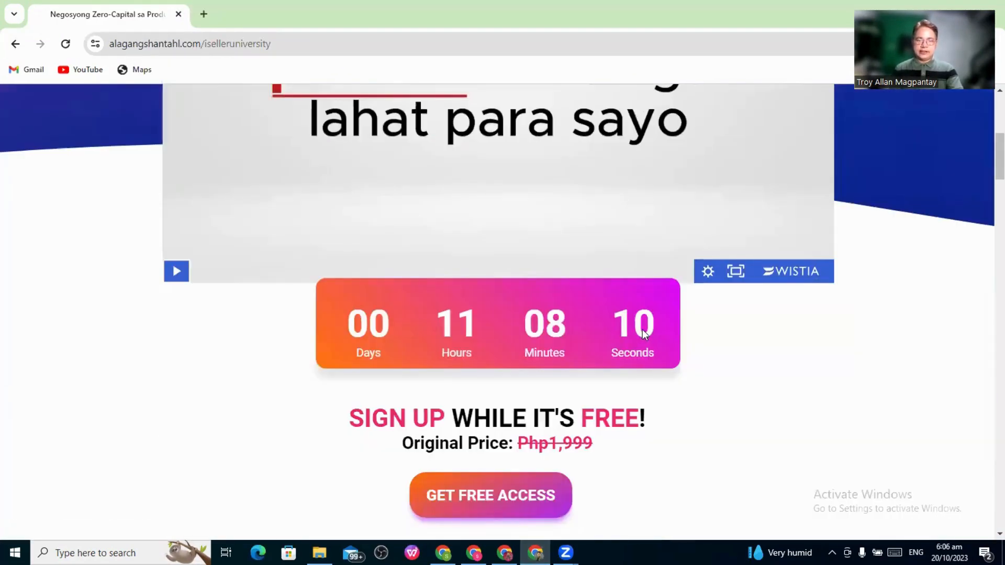
scroll(664, 337, "down", 3)
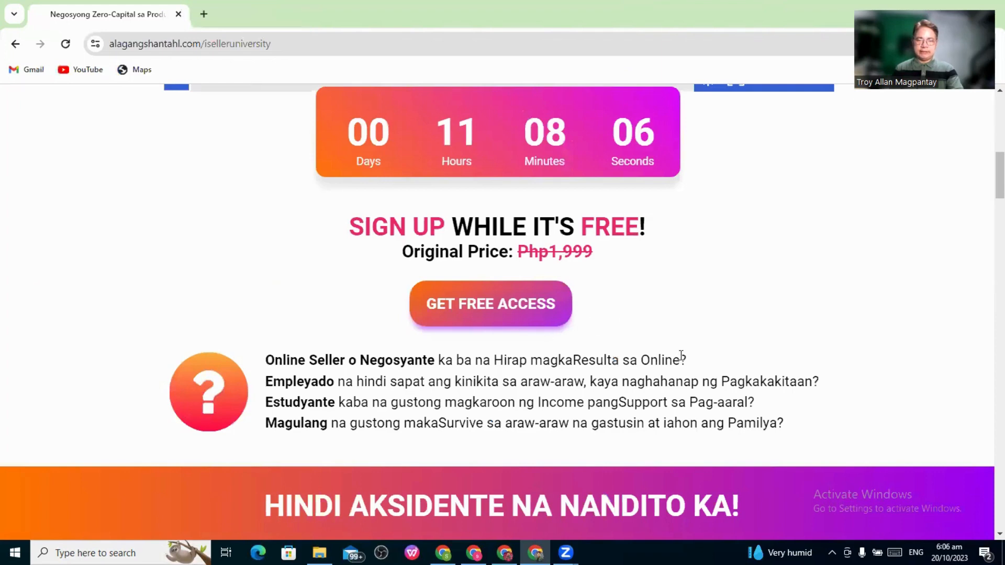
scroll(680, 353, "down", 3)
scroll(676, 353, "up", 3)
scroll(661, 345, "up", 3)
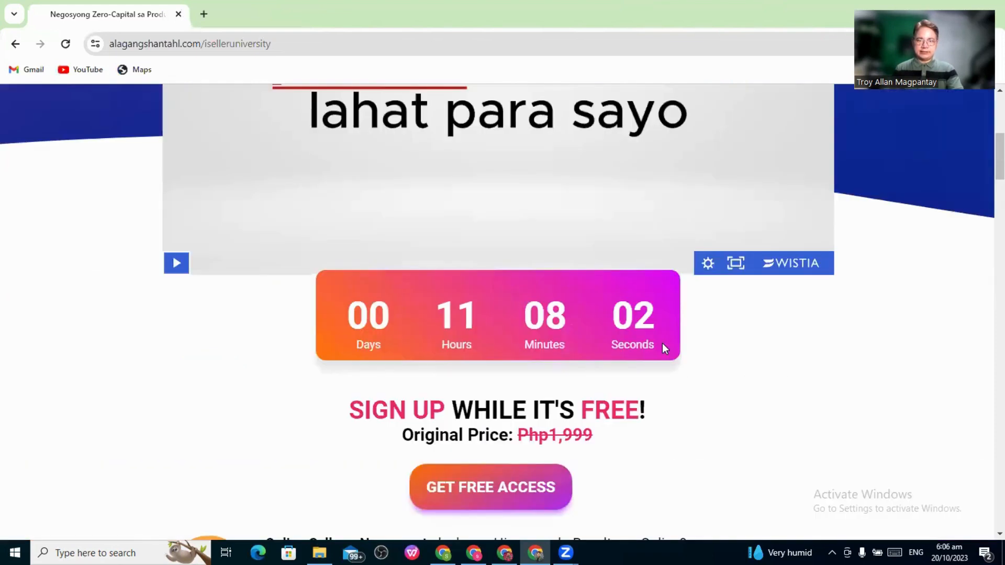
scroll(520, 382, "up", 2)
scroll(475, 366, "down", 3)
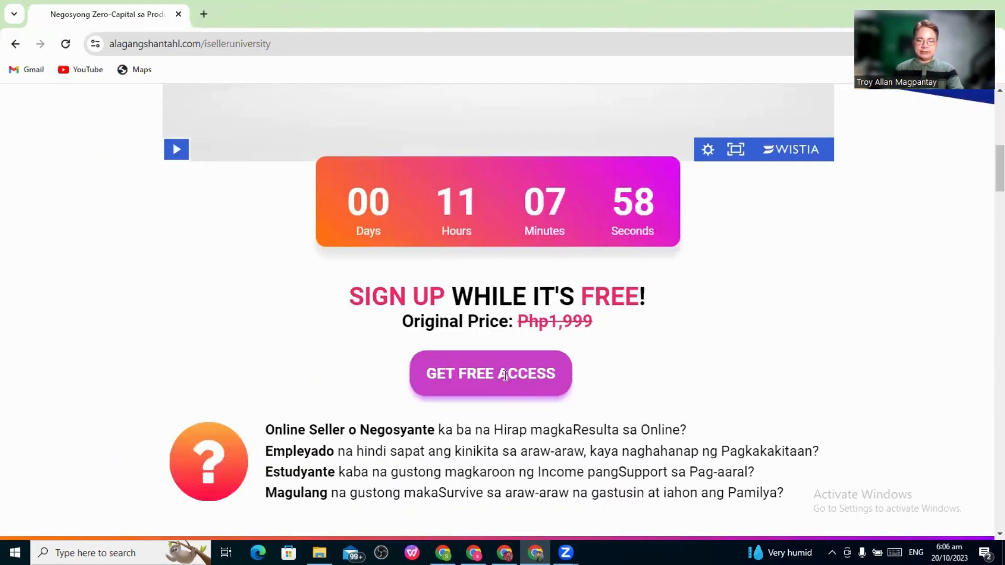
left_click(504, 375)
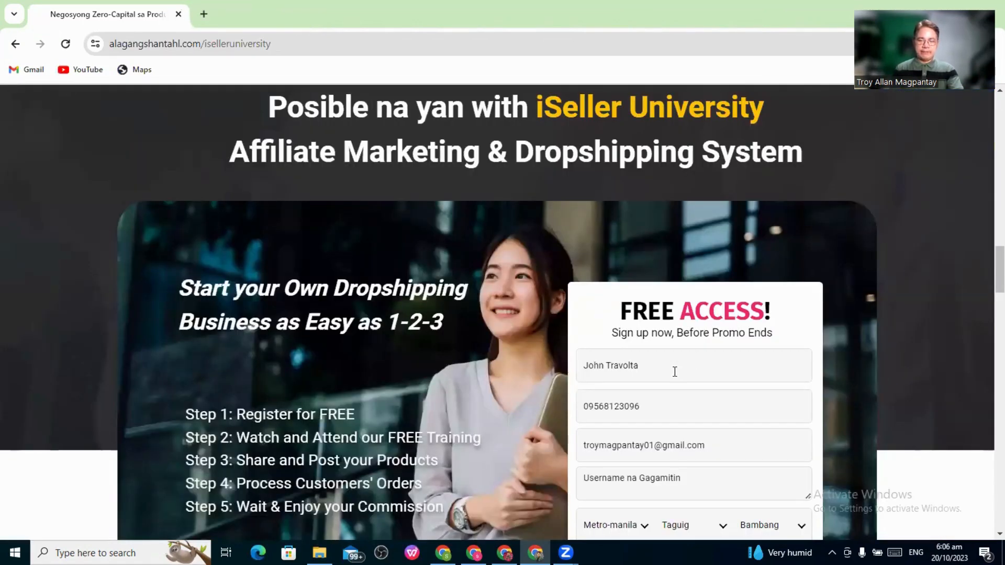
scroll(660, 316, "down", 1)
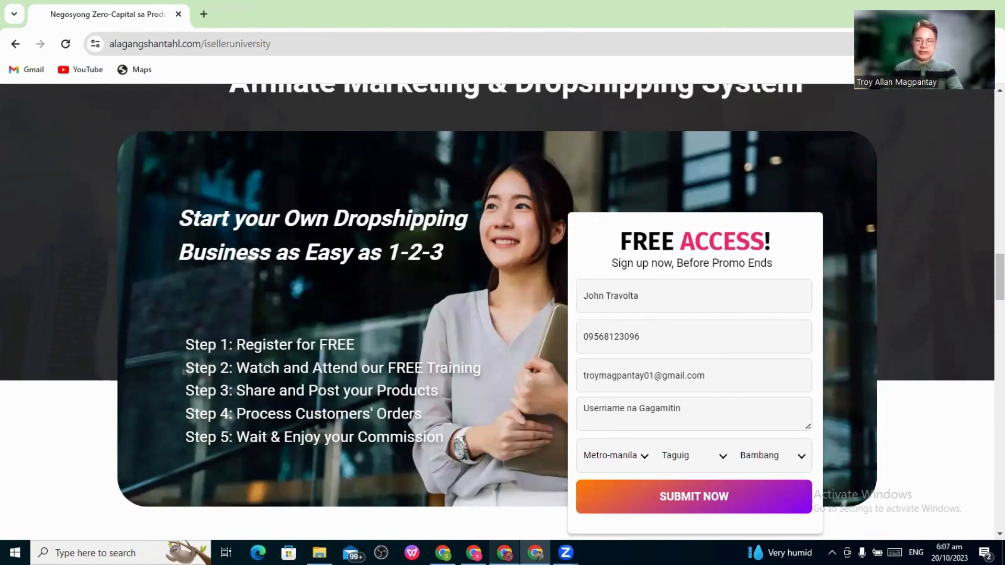
left_click(505, 553)
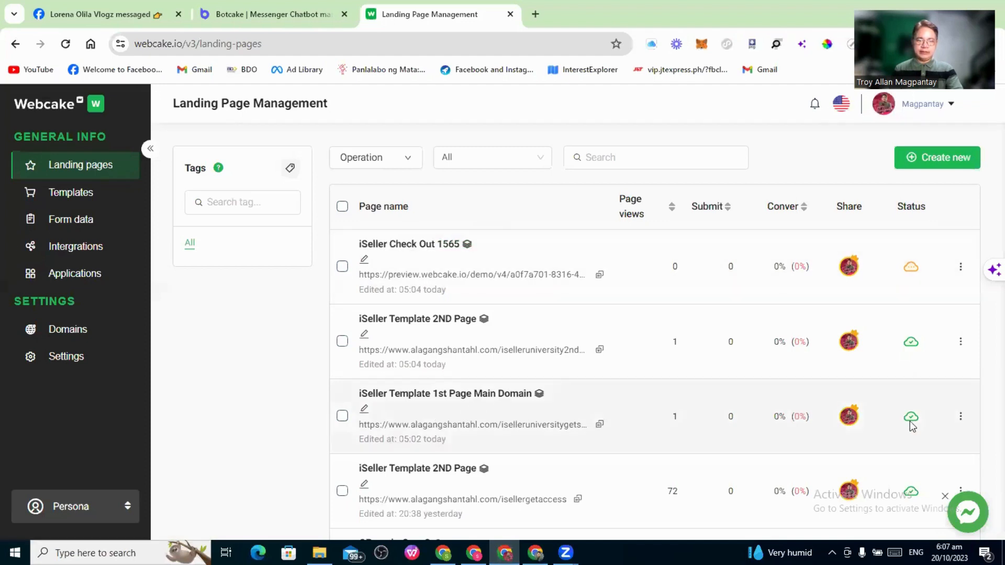
Open iSeller Template 1st Page Main Domain in the editor and scroll to its sign-up form
left_click(553, 349)
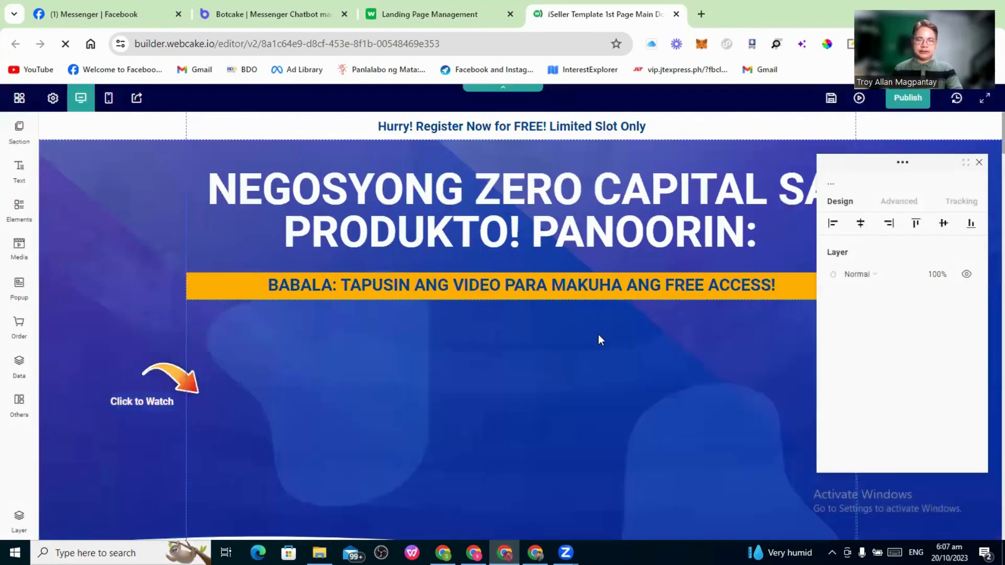
scroll(528, 300, "down", 1)
scroll(617, 319, "down", 2)
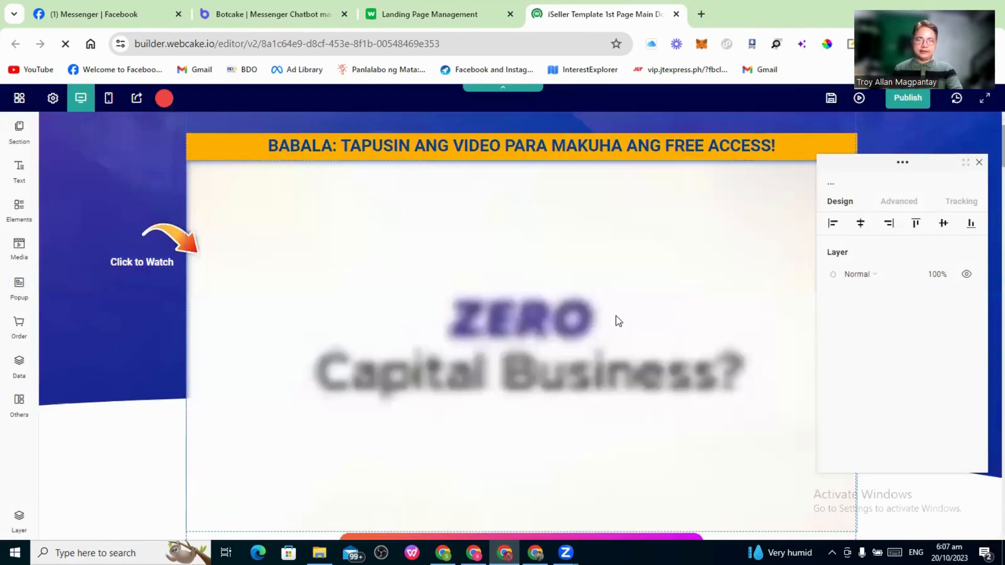
scroll(616, 317, "down", 2)
scroll(617, 319, "down", 2)
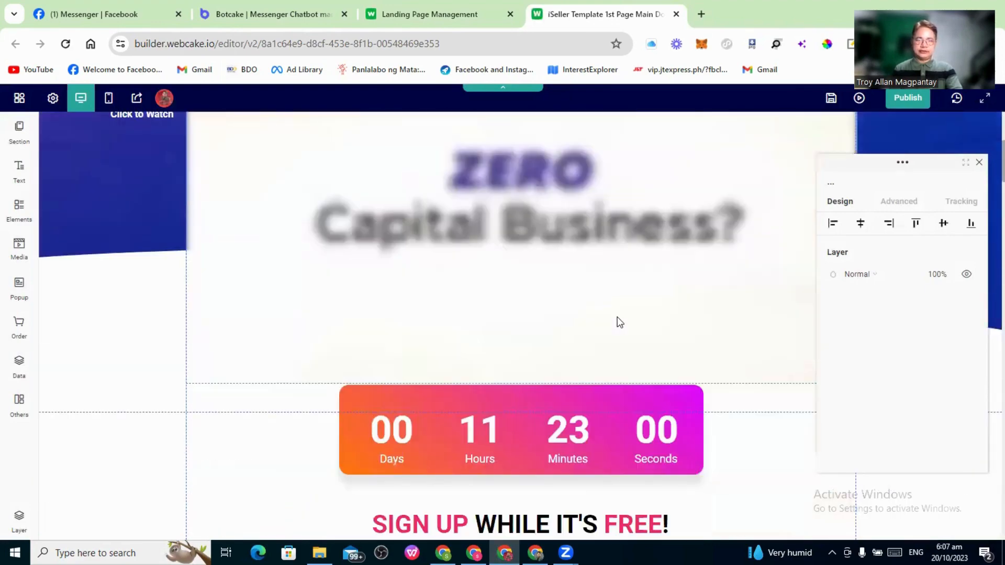
scroll(617, 318, "down", 6)
scroll(616, 315, "down", 2)
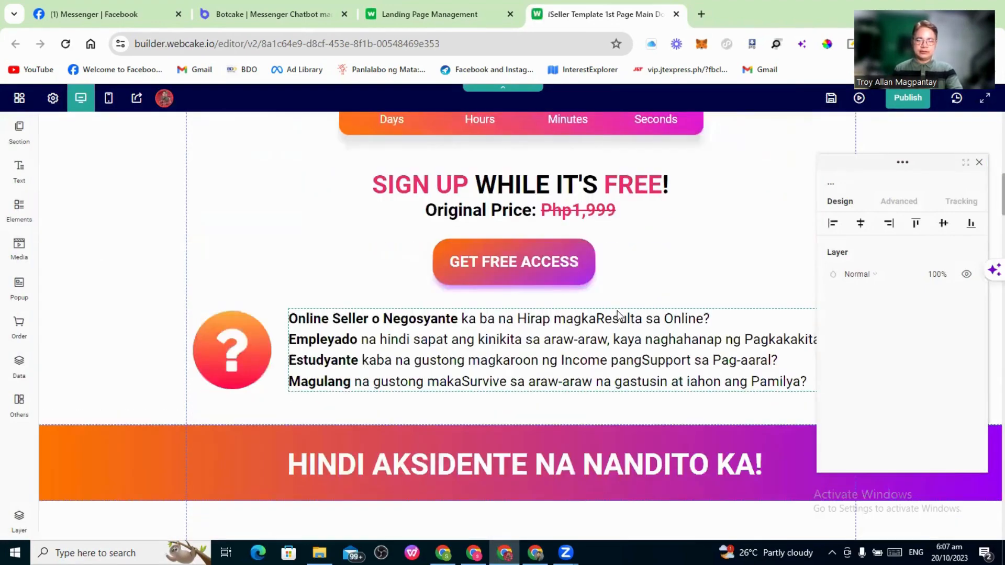
scroll(619, 315, "down", 3)
scroll(622, 320, "down", 8)
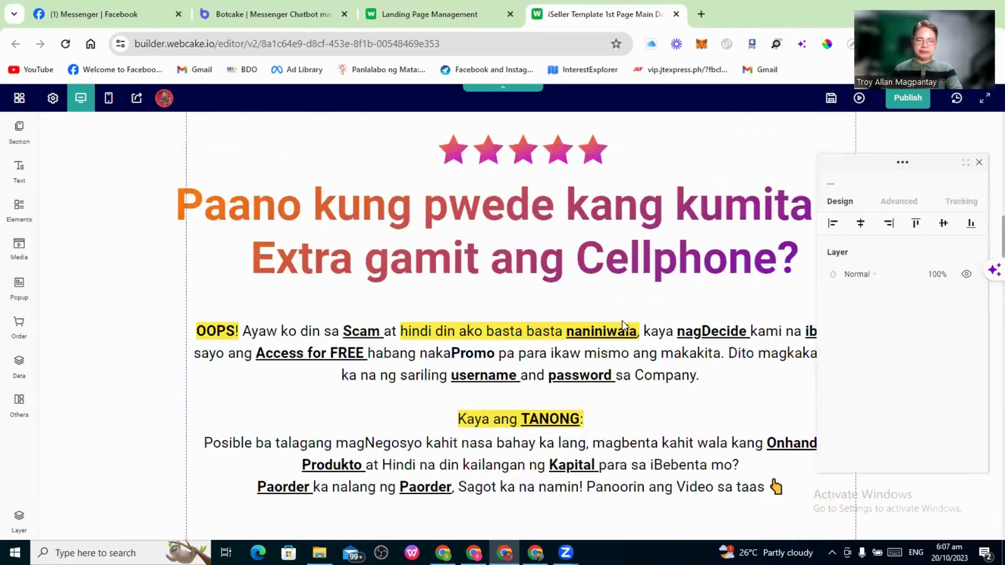
scroll(623, 325, "down", 5)
scroll(624, 324, "down", 5)
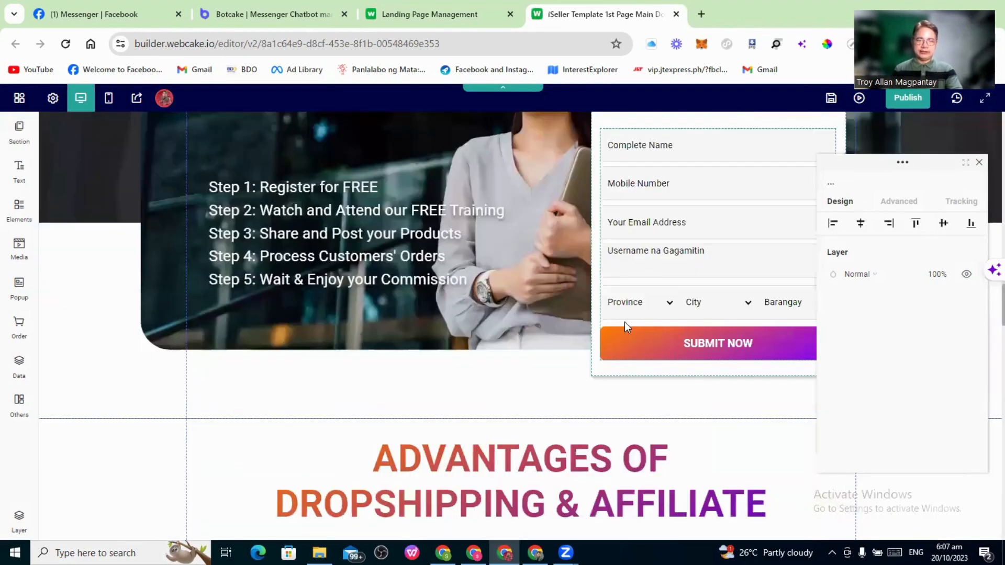
scroll(648, 280, "up", 2)
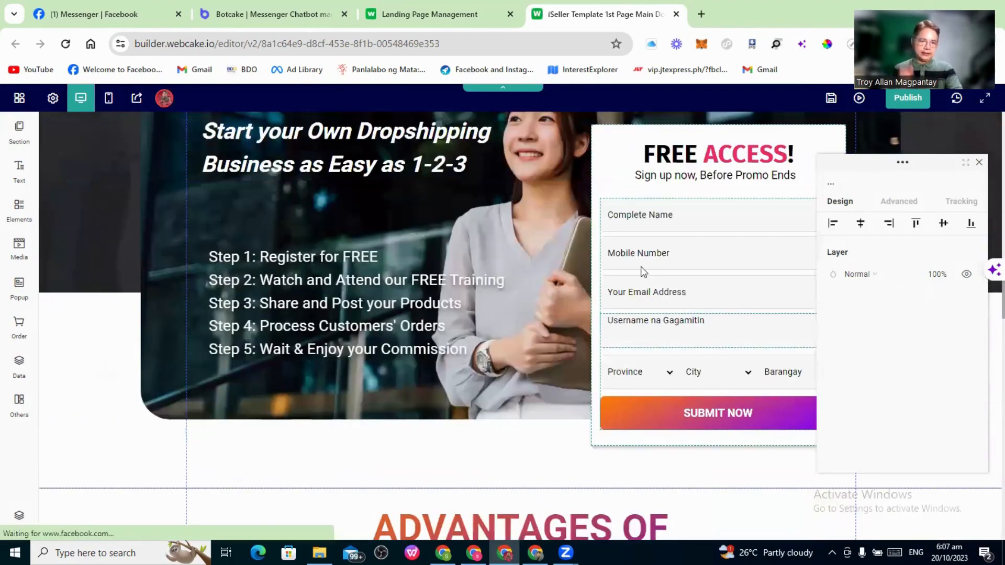
Set the sign-up form's Mobile Number field country to Philippines
left_click(680, 257)
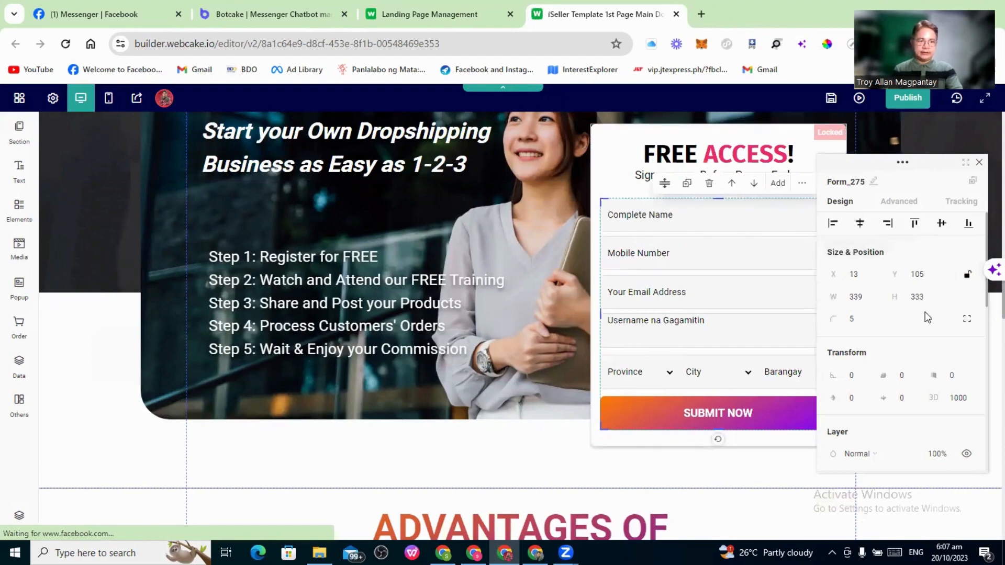
scroll(927, 317, "down", 3)
scroll(922, 312, "down", 5)
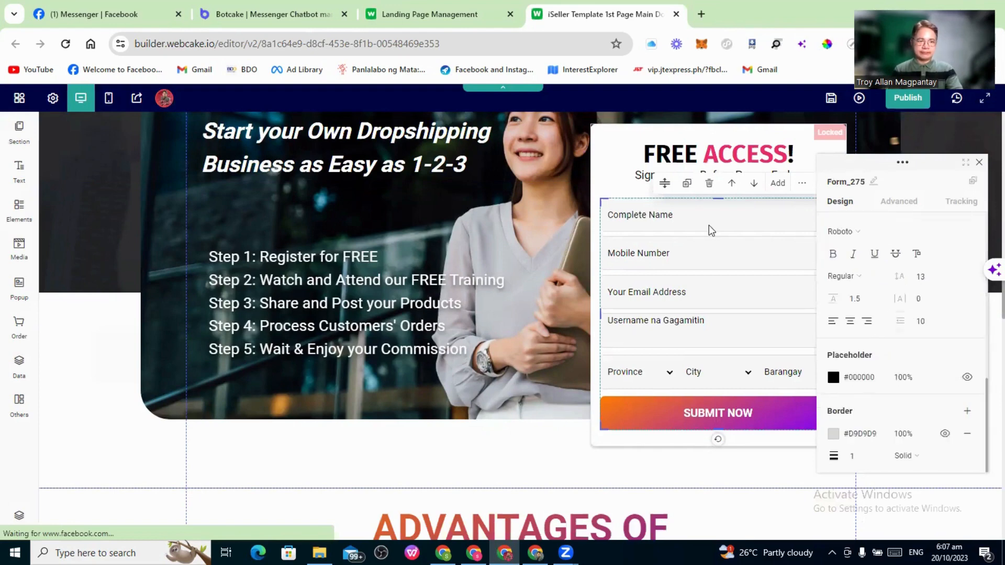
left_click(684, 255)
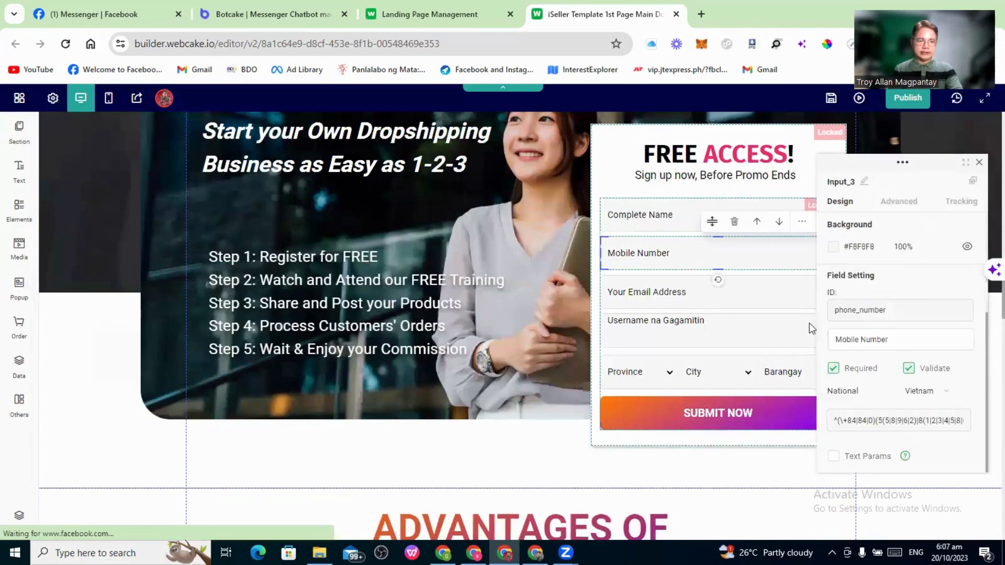
left_click(957, 396)
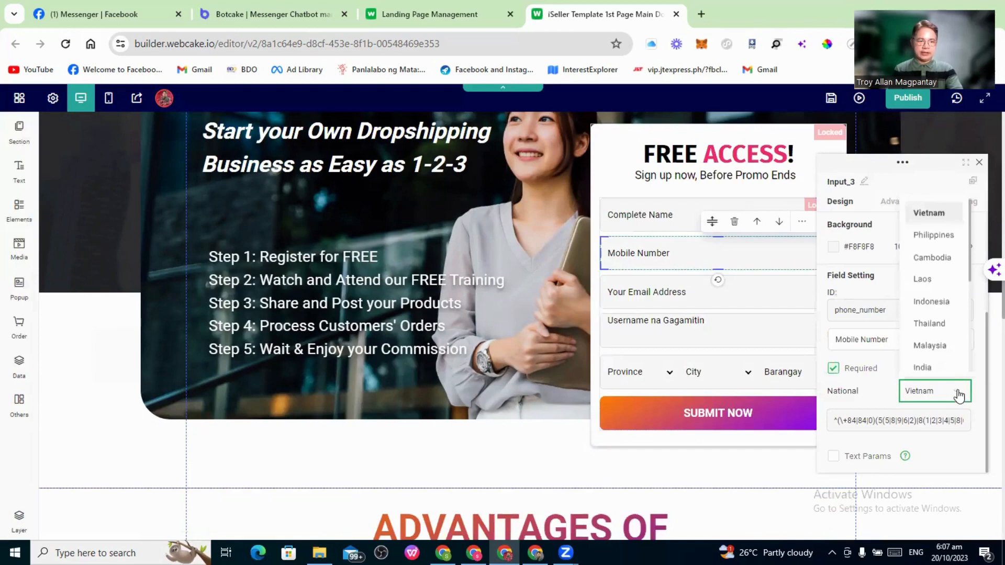
left_click(932, 231)
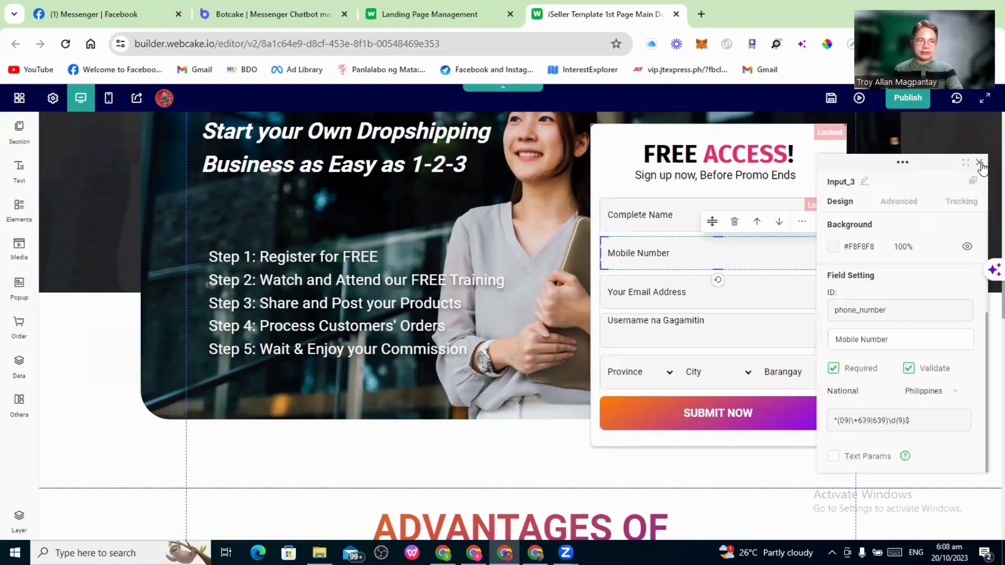
left_click(815, 267)
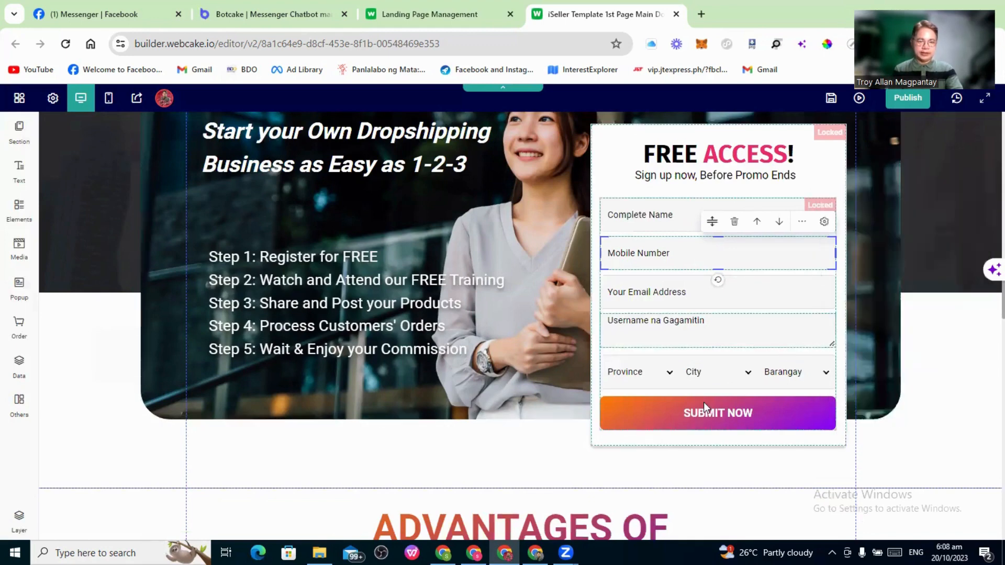
Check the SUBMIT NOW button's advanced Events settings for click events
left_click(730, 416)
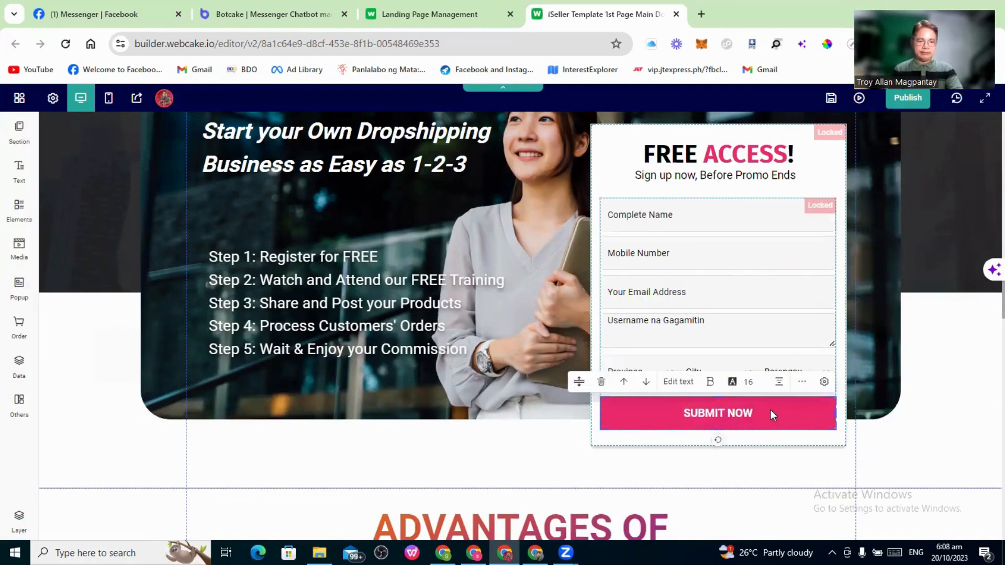
left_click(825, 382)
left_click(904, 204)
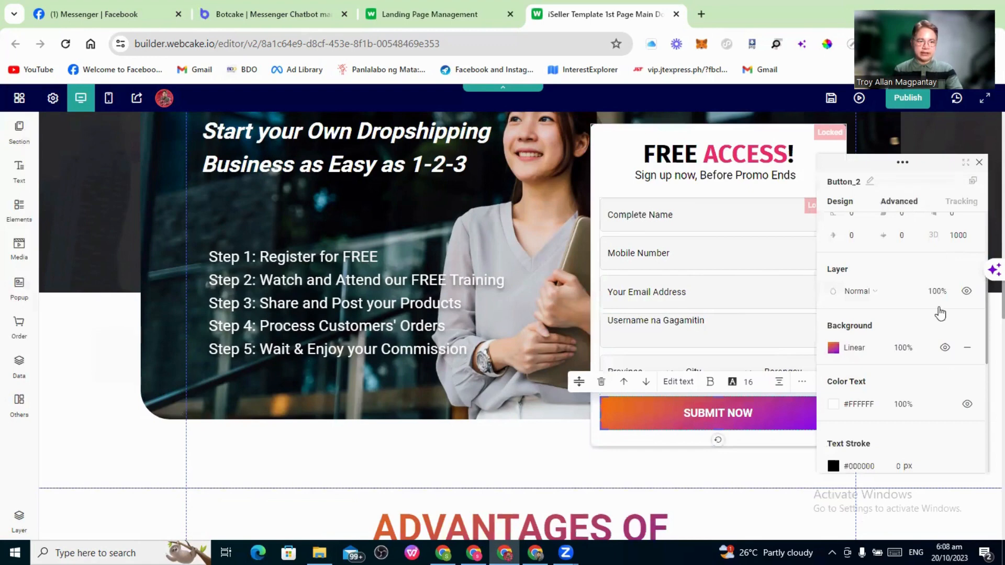
scroll(938, 358, "up", 2)
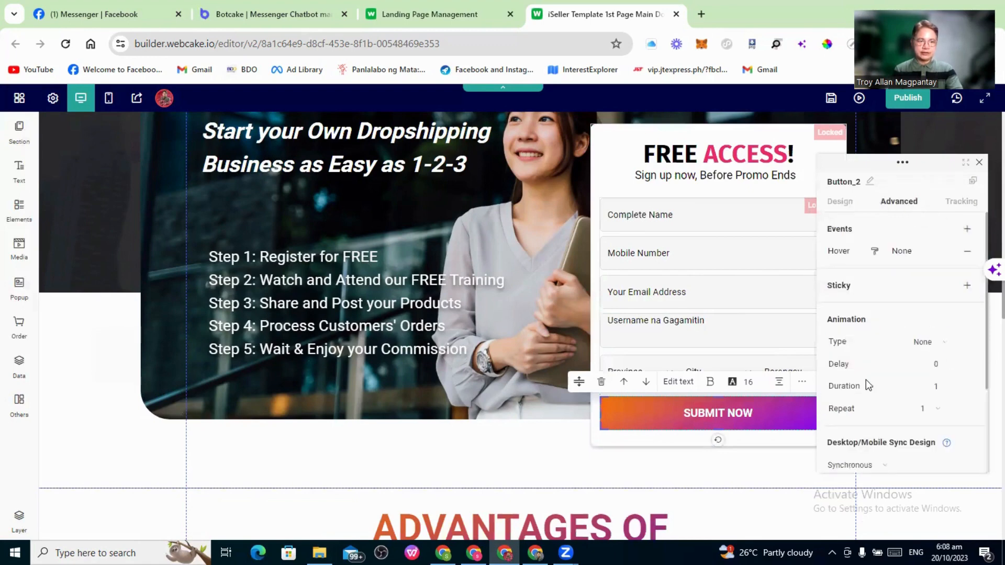
left_click(482, 446)
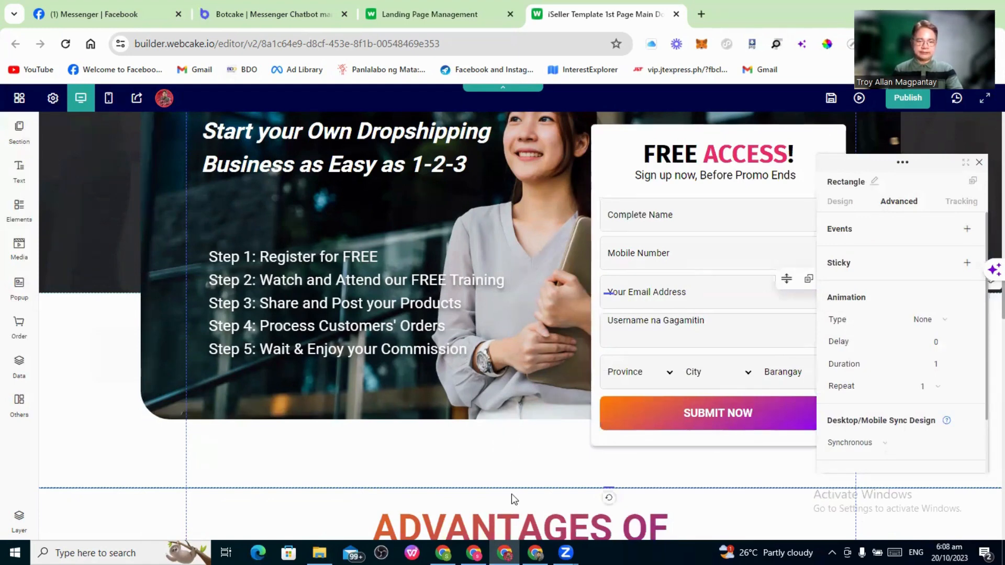
On the live page, test that JOIN OUR VIP CLUB opens the Messenger VIP bot, then return to the editor
left_click(535, 552)
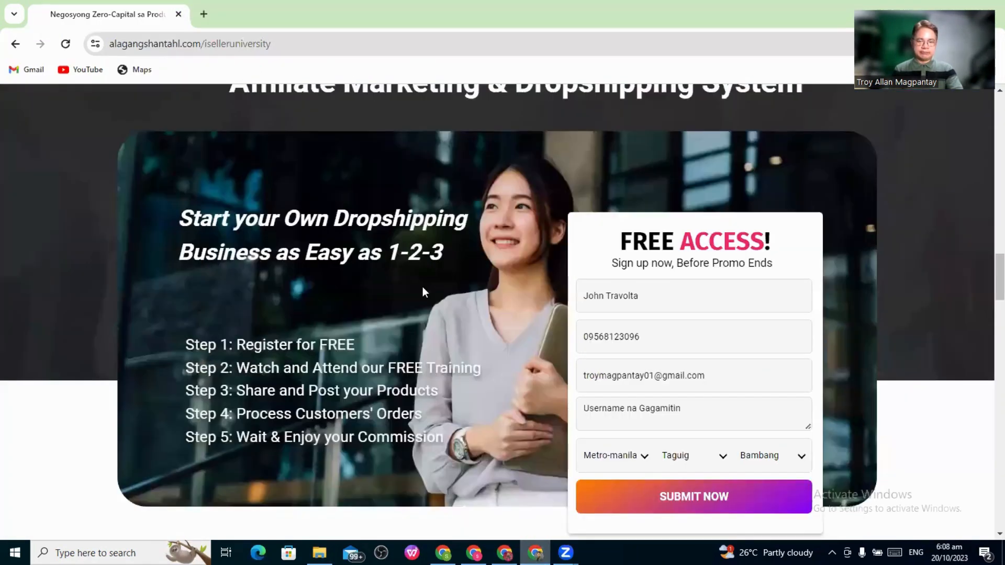
scroll(423, 287, "down", 1)
scroll(426, 291, "down", 7)
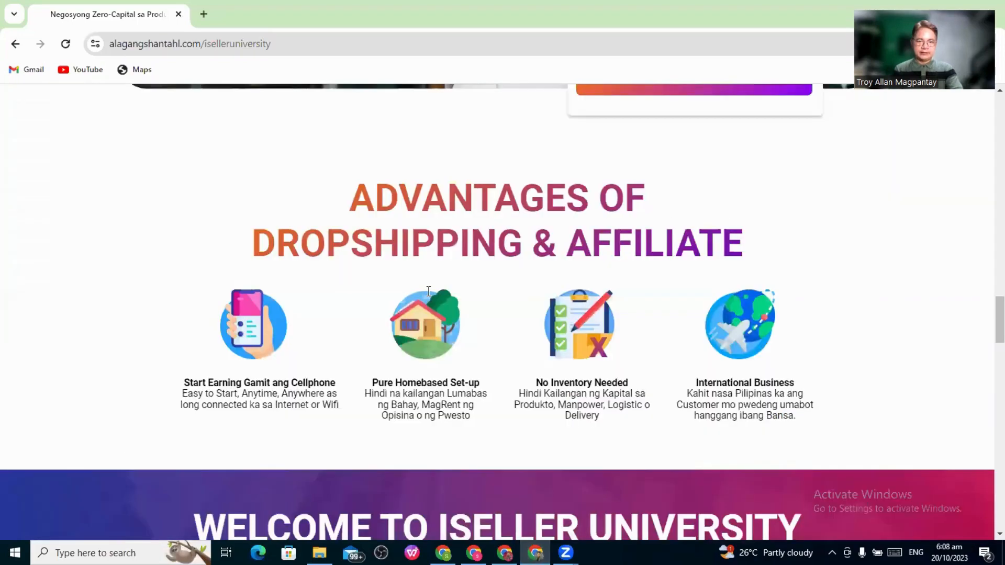
scroll(433, 294, "down", 9)
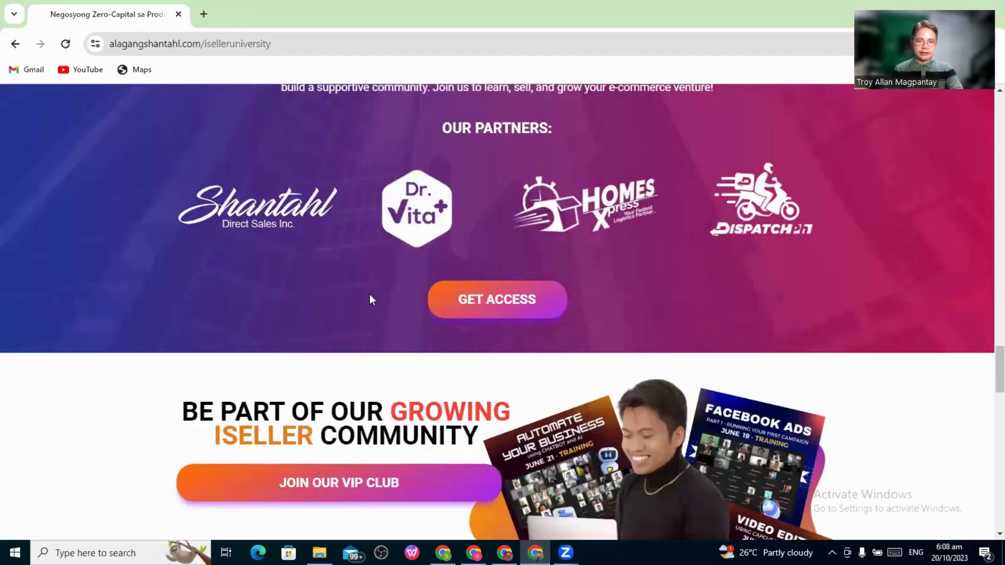
scroll(509, 308, "up", 2)
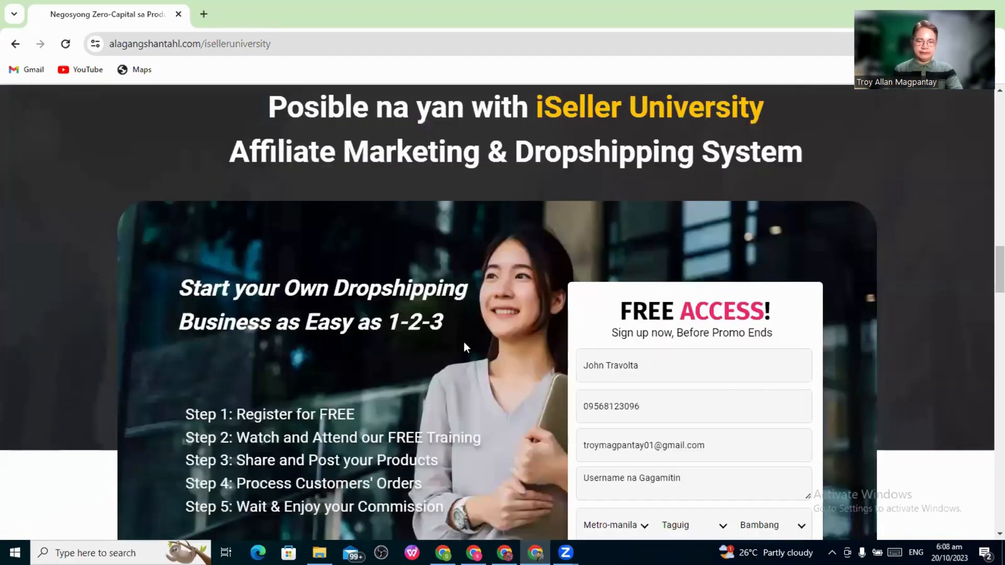
scroll(467, 341, "down", 10)
scroll(473, 345, "down", 8)
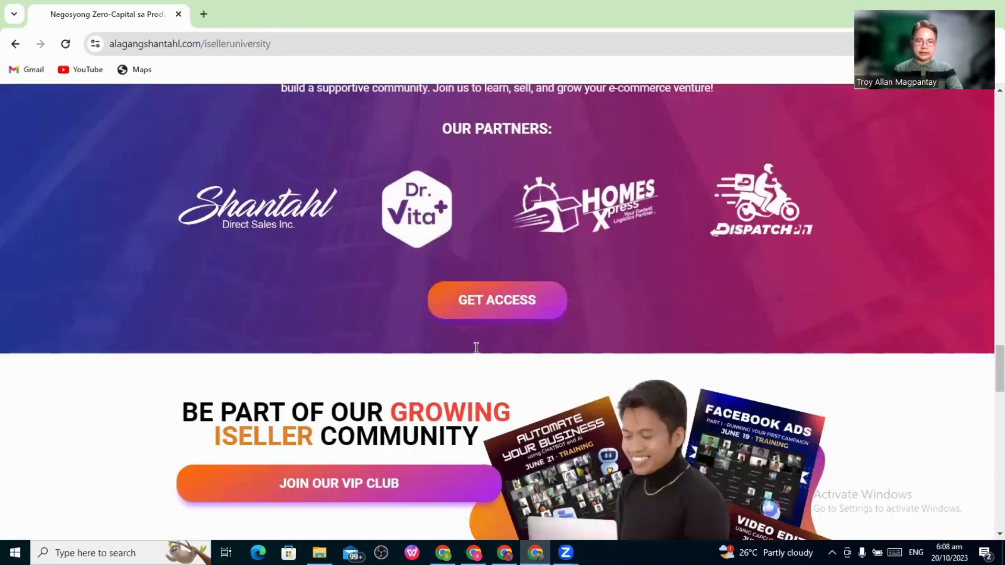
scroll(476, 348, "down", 4)
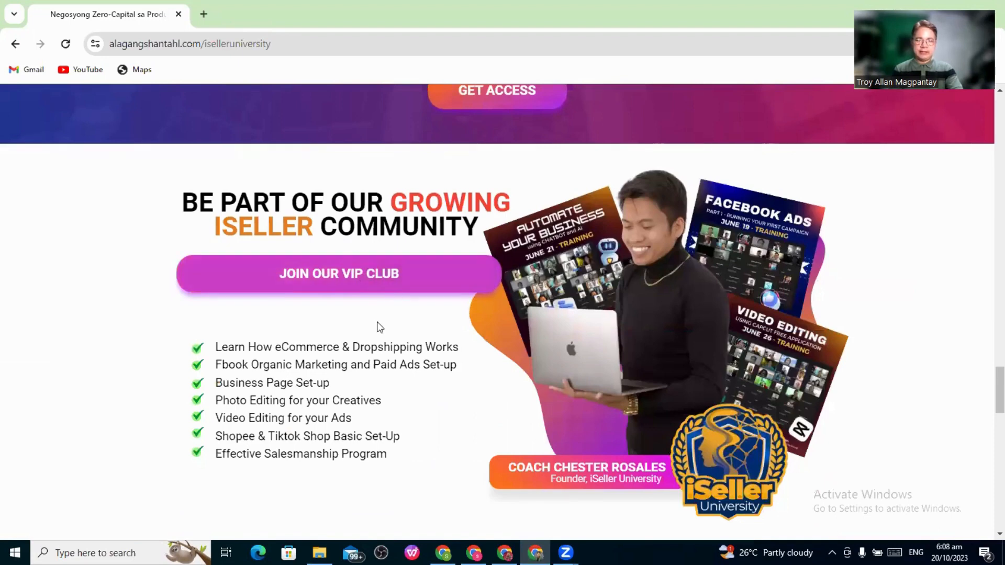
left_click(341, 281)
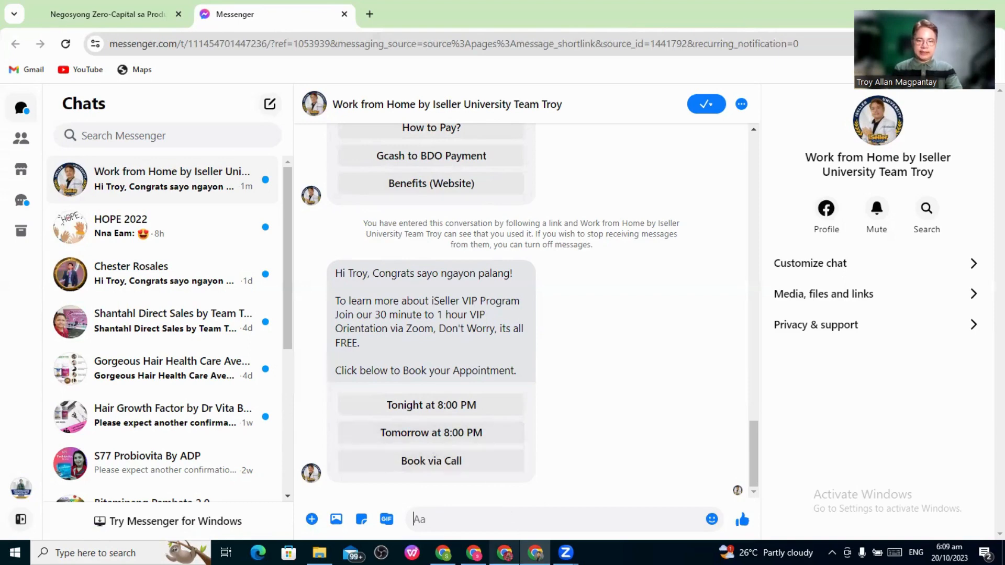
key("alt+Tab")
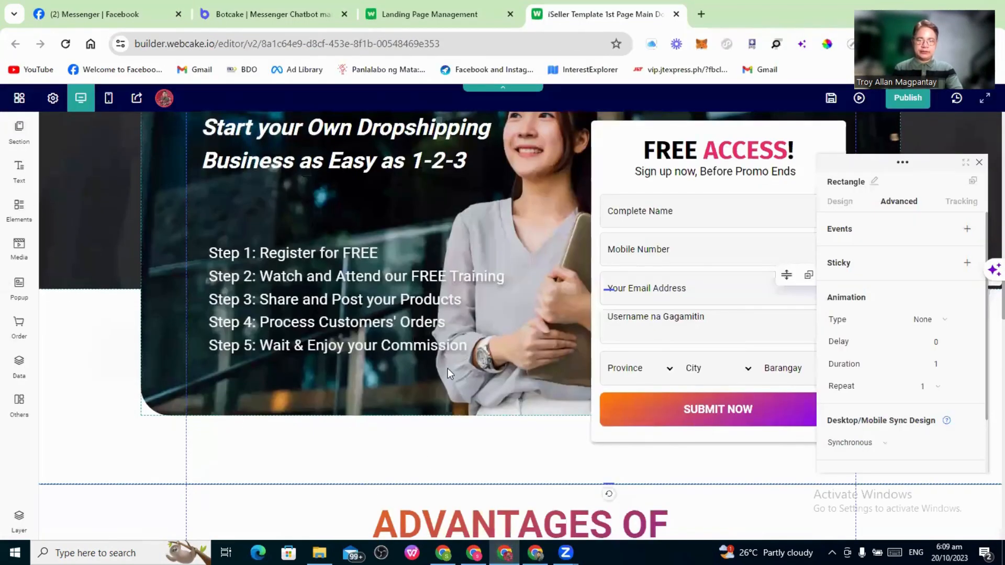
Select JOIN OUR VIP CLUB and open its click event's Botcake Messenger URL field
scroll(450, 370, "down", 7)
scroll(452, 371, "down", 7)
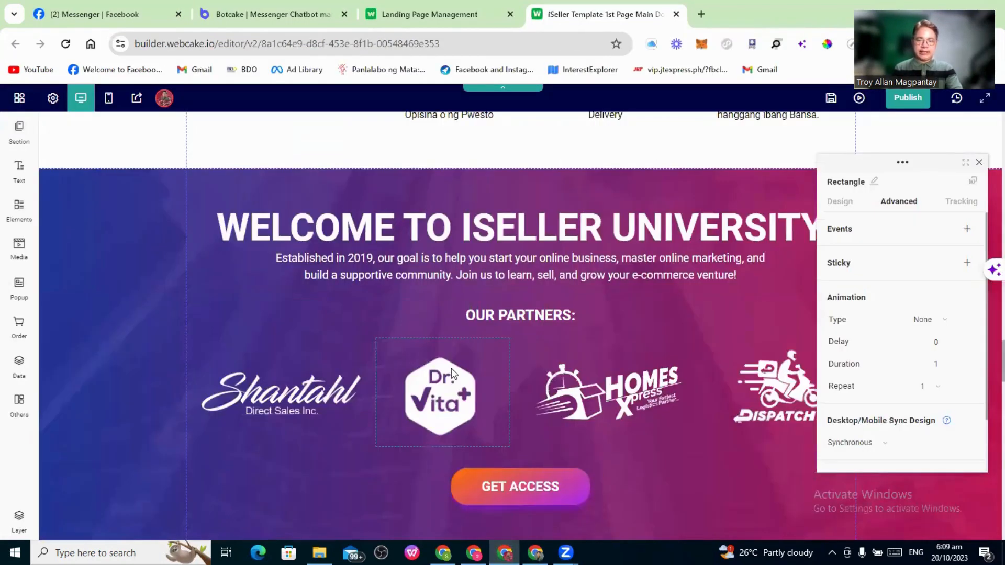
scroll(451, 368, "down", 7)
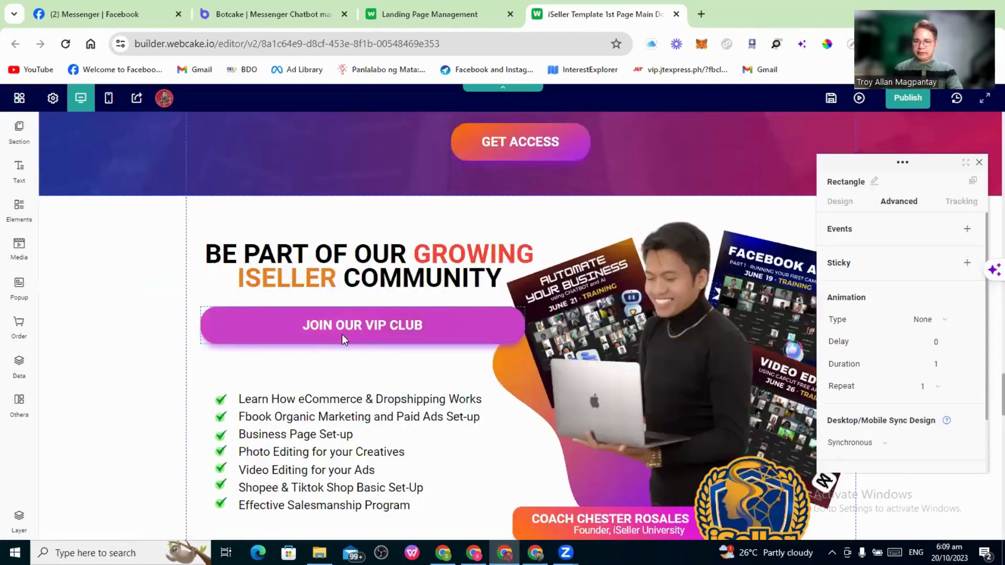
left_click(416, 324)
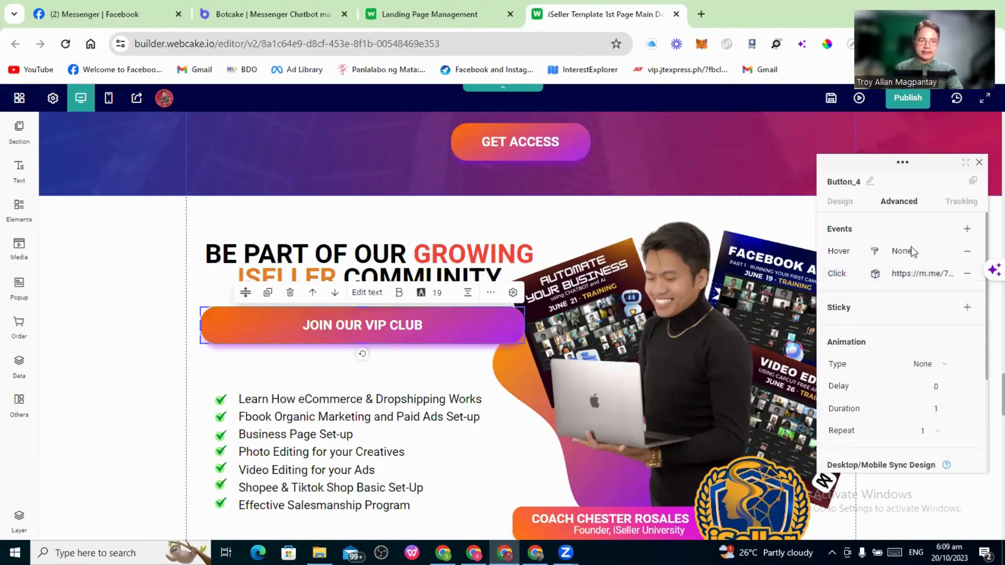
left_click(919, 274)
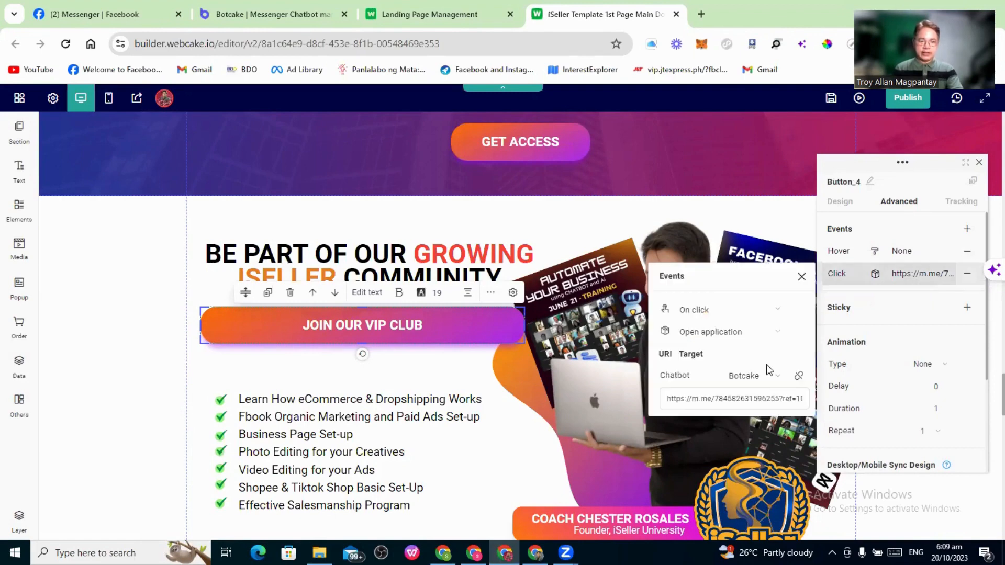
left_click(762, 398)
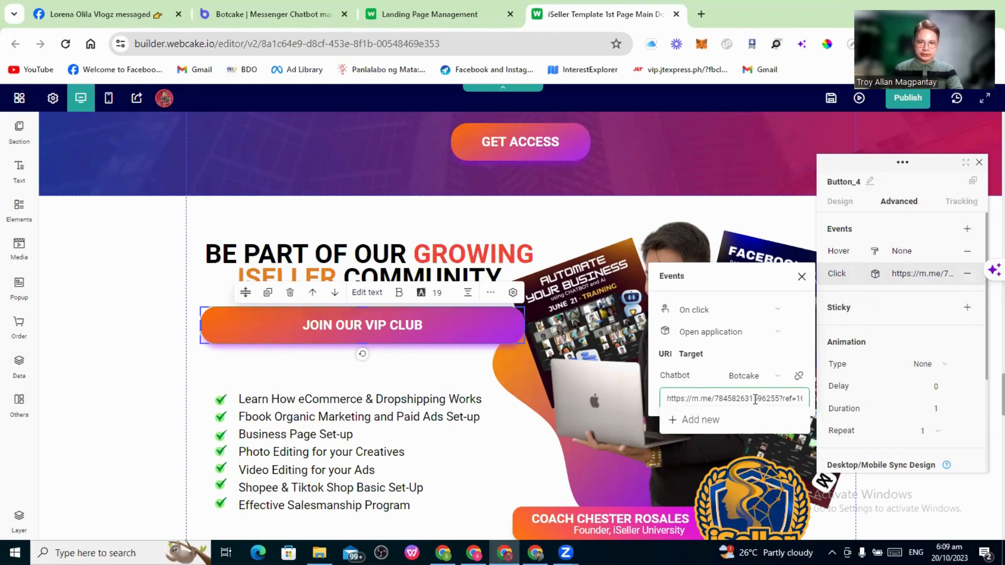
Save the VIP Leads growth tool config and copy its Messenger ref URL
left_click(266, 20)
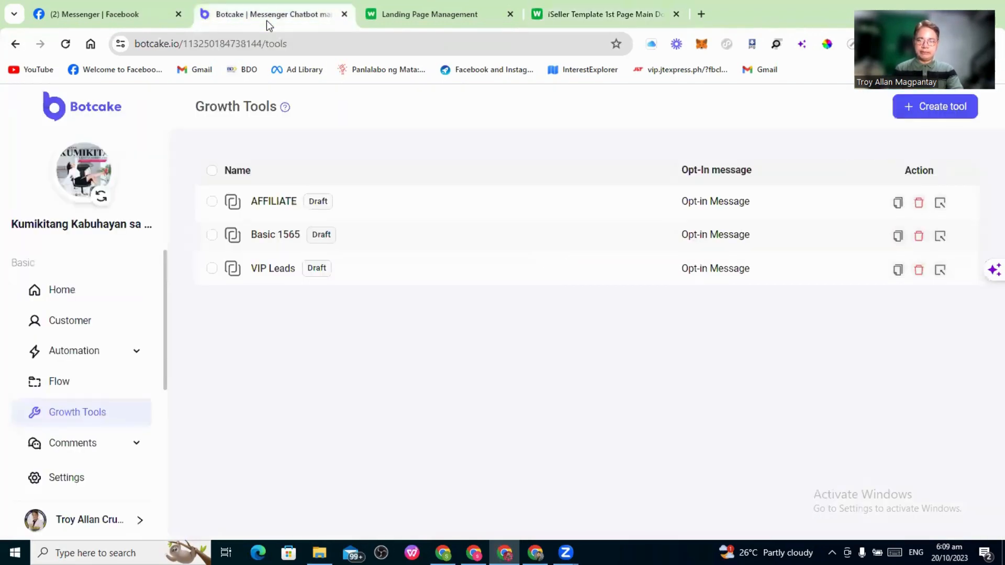
left_click(268, 272)
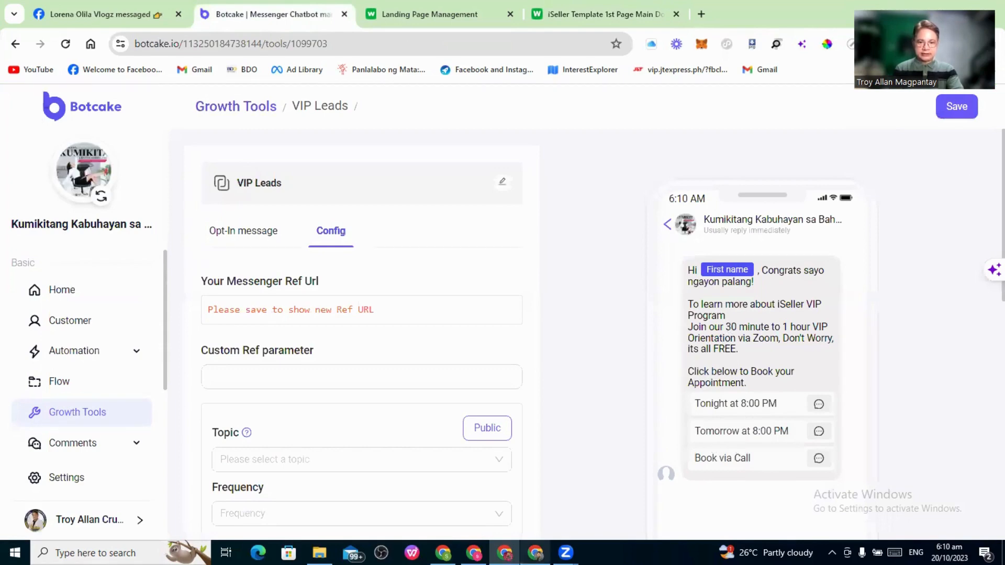
left_click(536, 552)
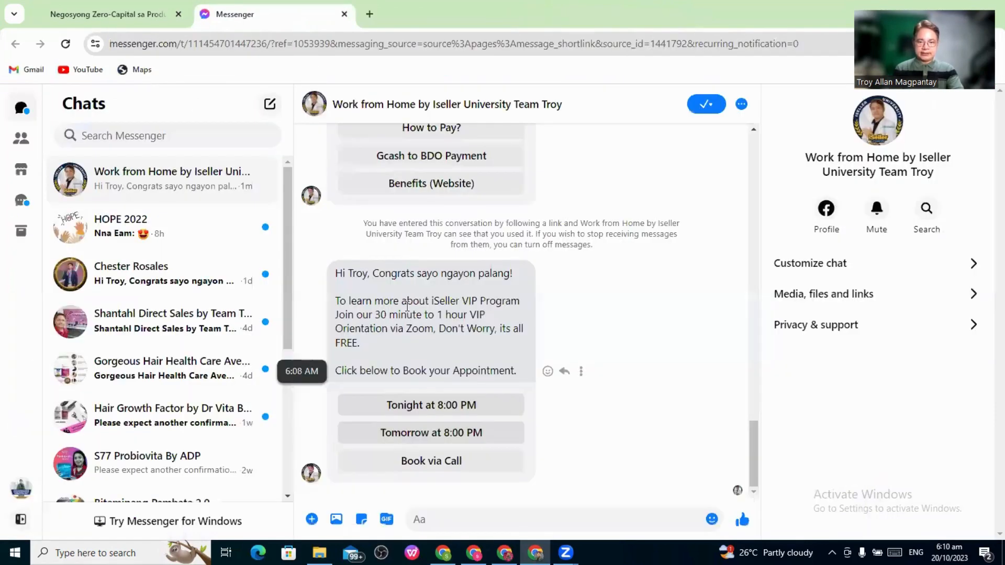
key("alt+Tab")
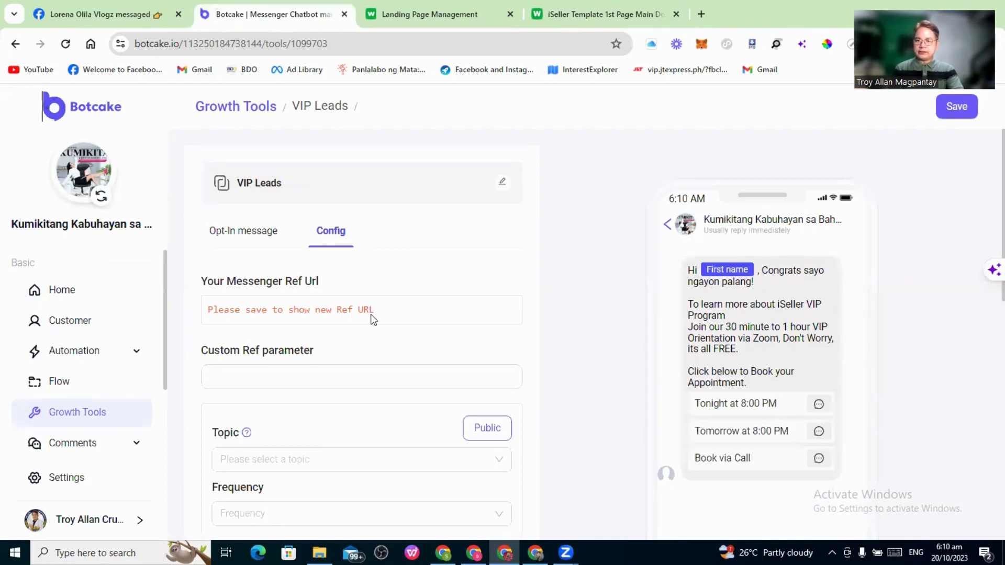
left_click(966, 108)
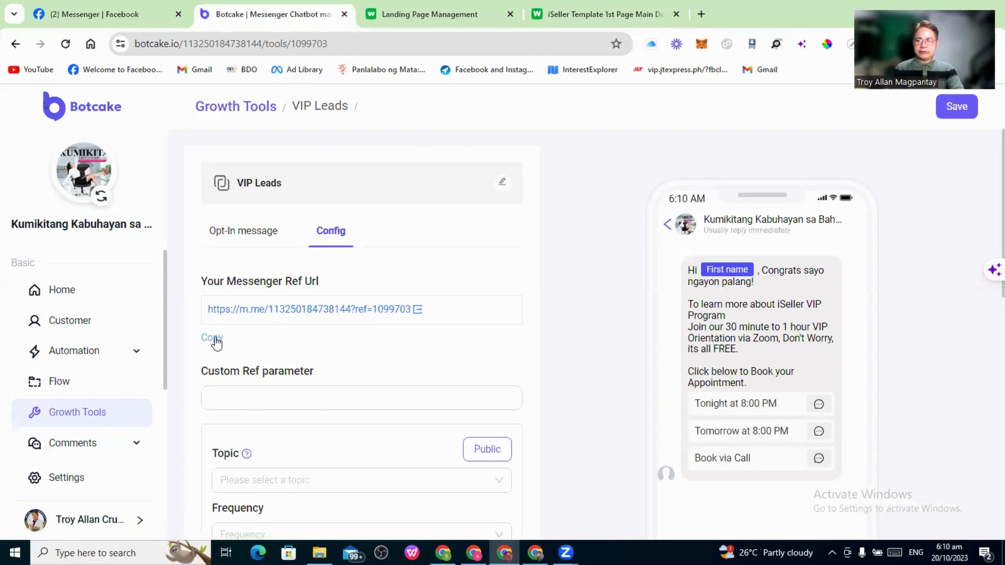
left_click(216, 342)
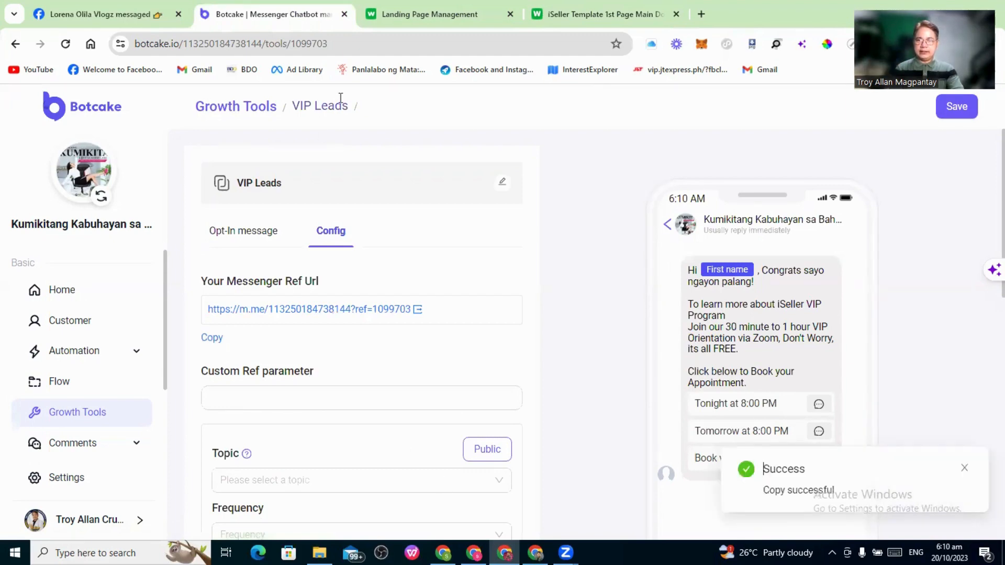
left_click(619, 20)
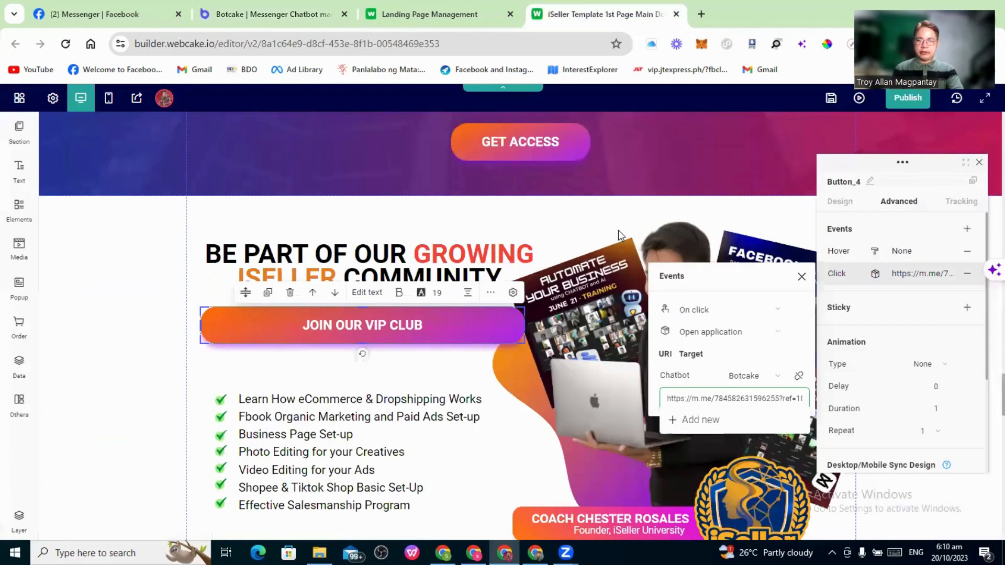
Replace JOIN OUR VIP CLUB's target link with the VIP Leads ref URL and save the page
left_click(730, 394)
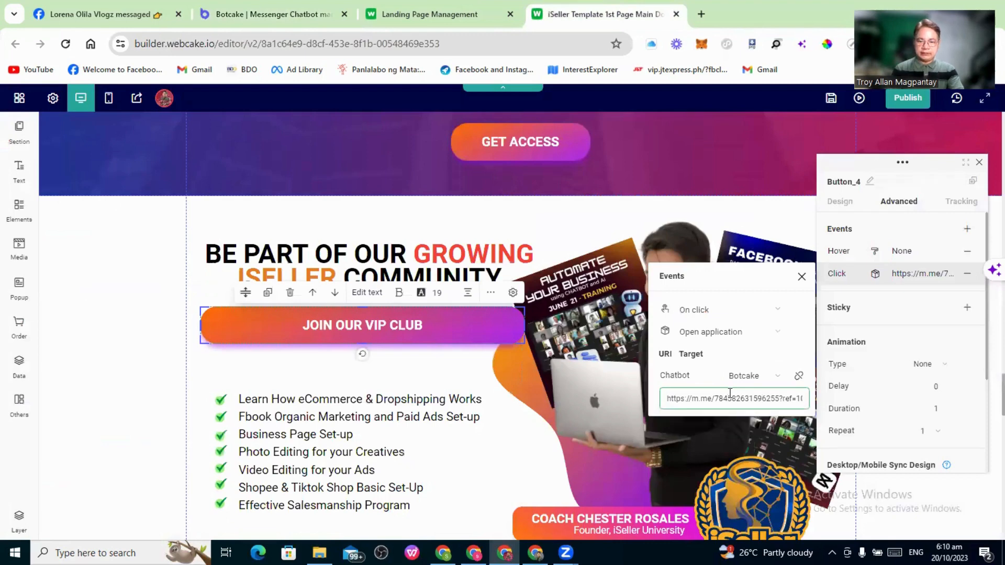
key("ctrl+a")
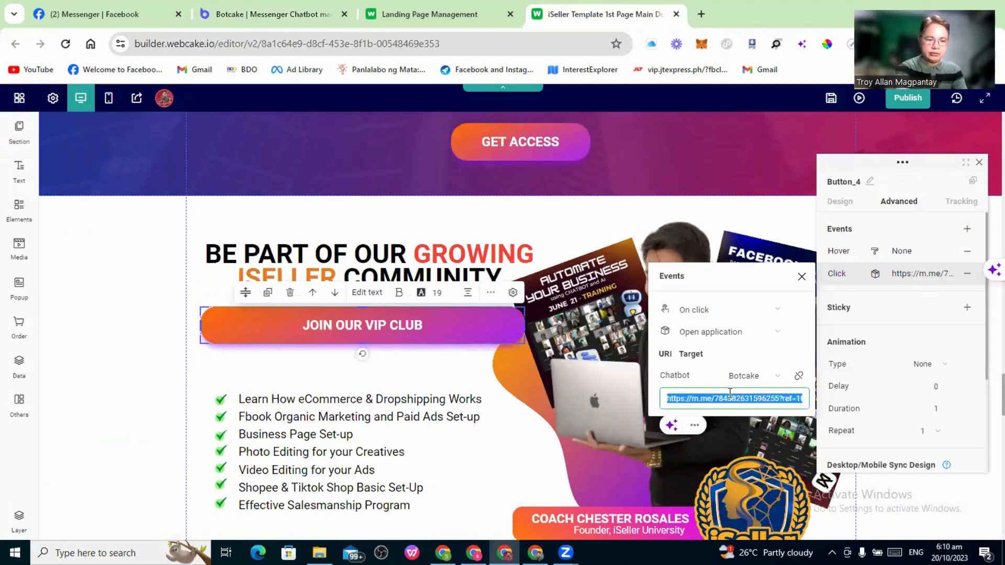
key("BackSpace")
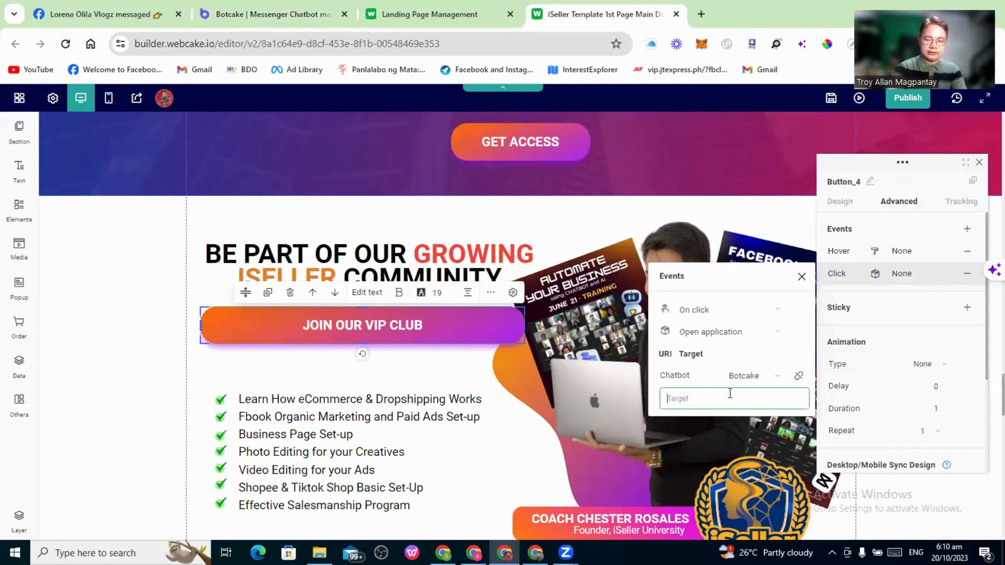
key("ctrl+v")
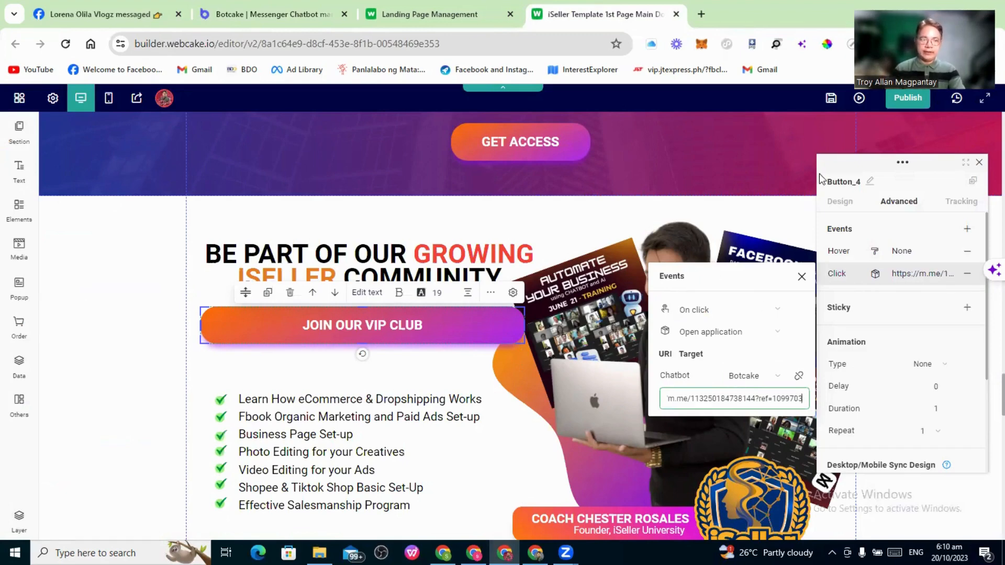
left_click(830, 98)
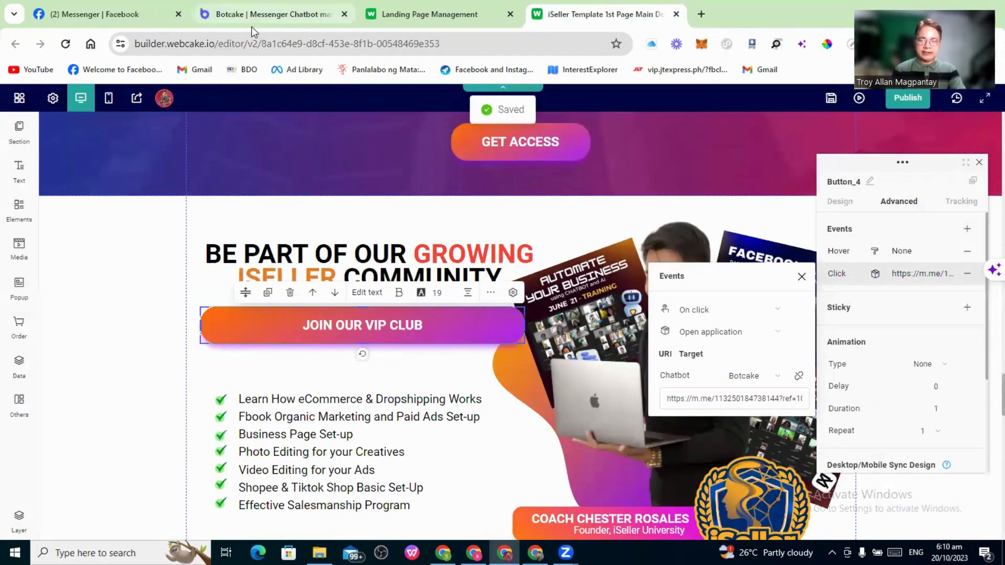
left_click(252, 23)
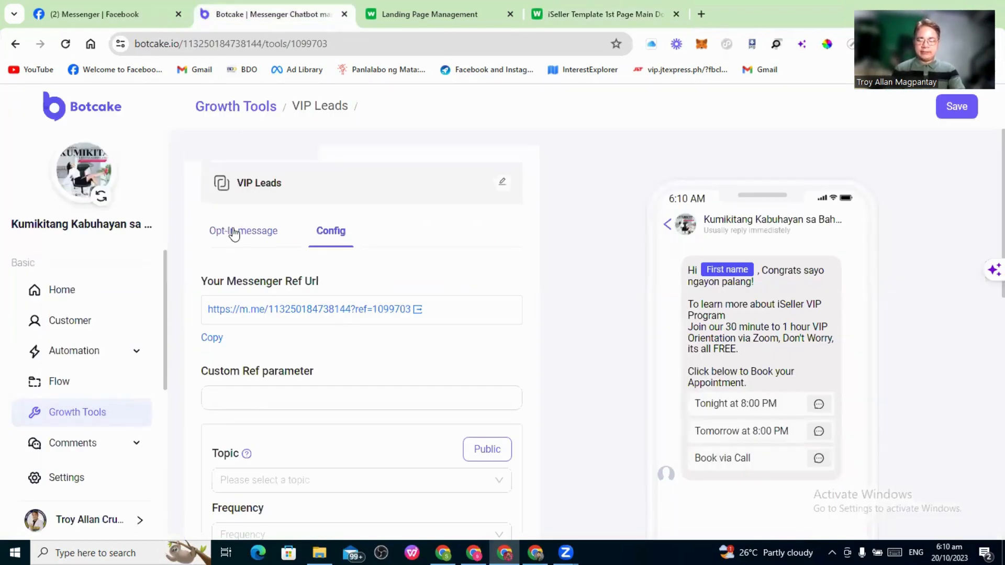
Edit the VIP Leads opt-in message and bring up its Tonight follow-up step
left_click(234, 234)
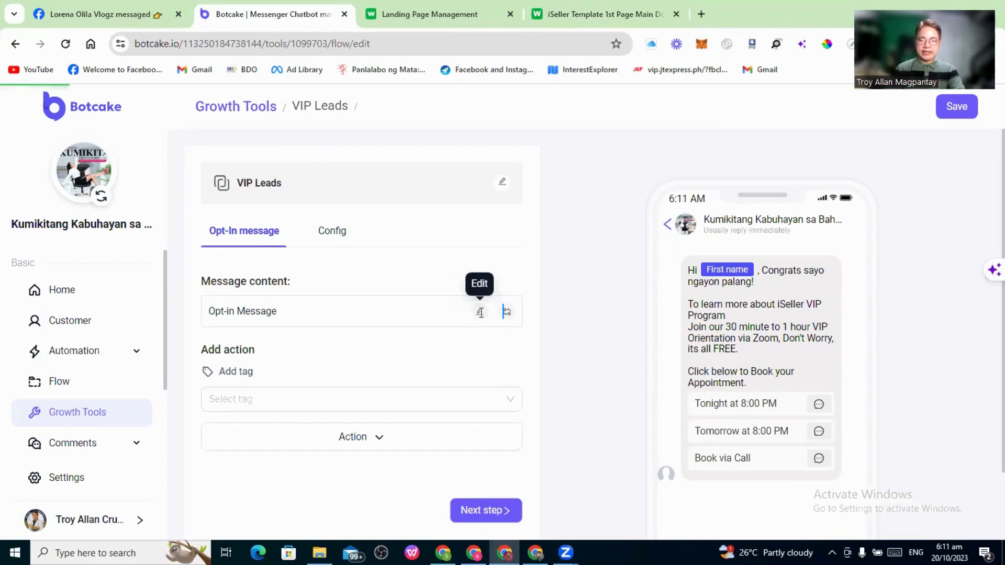
left_click(480, 313)
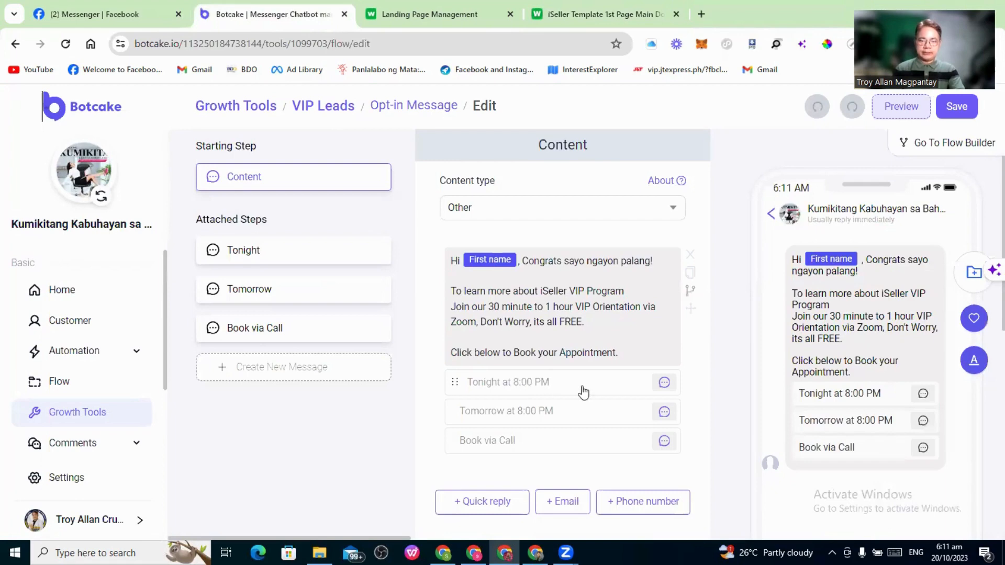
left_click(664, 388)
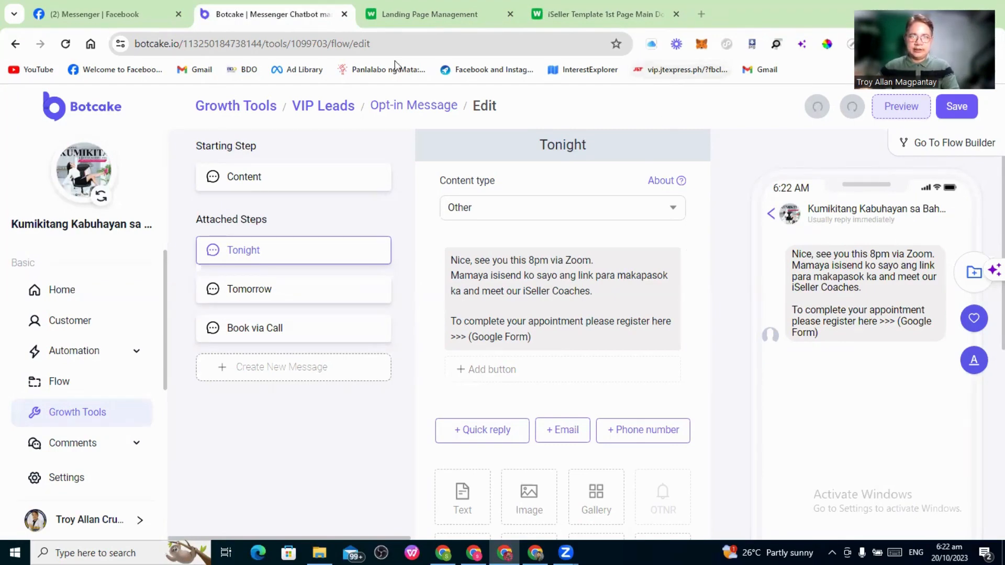
Search 'google drive' in a new tab and go to My Drive
left_click(699, 14)
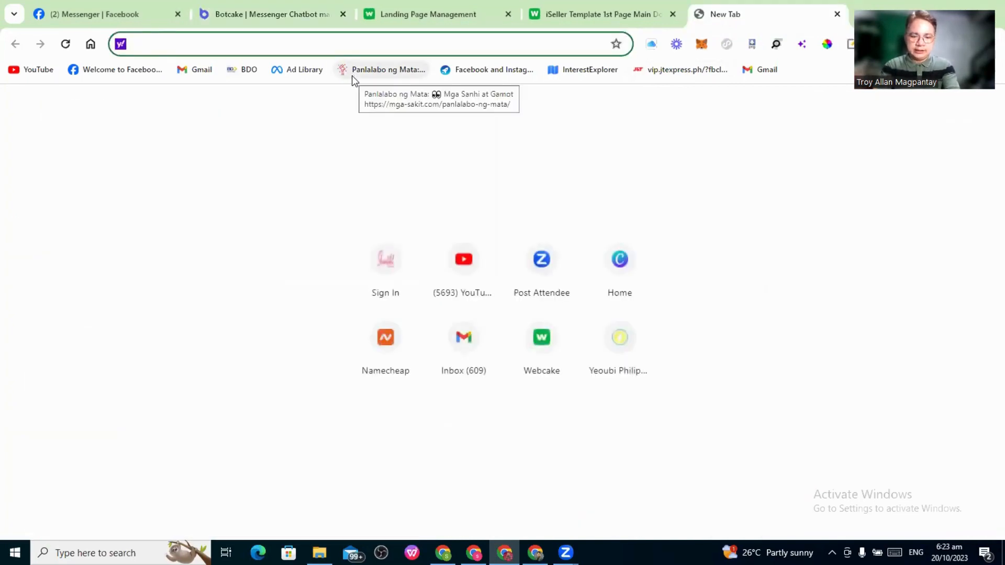
type("ggo")
key("BackSpace")
key("BackSpace")
type("oo")
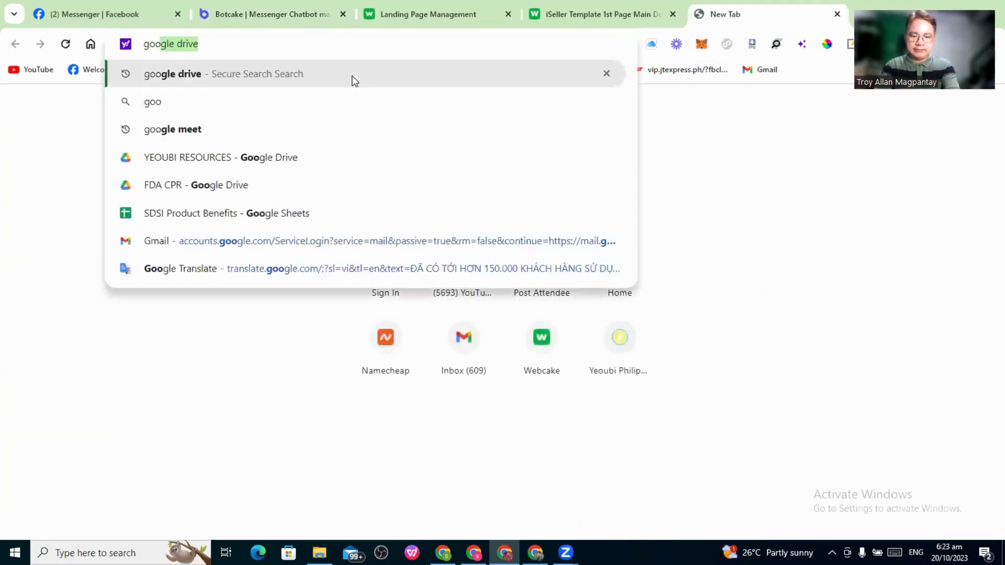
type("gle")
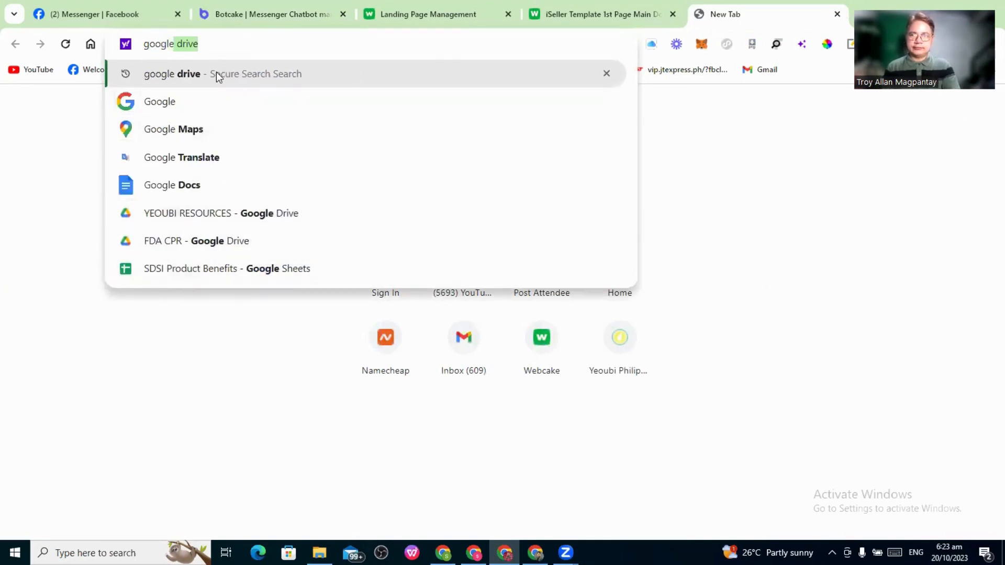
key("Return")
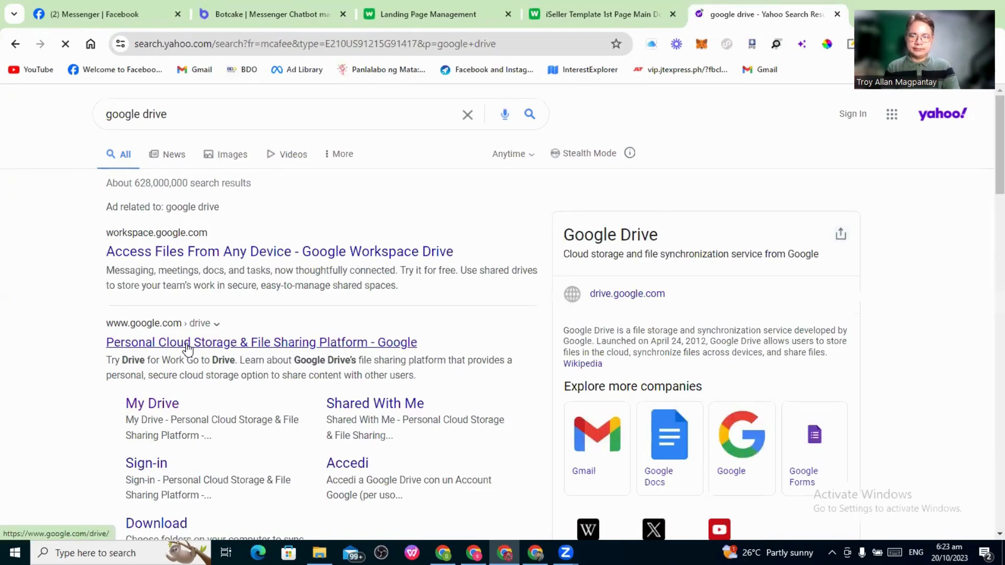
left_click(289, 336)
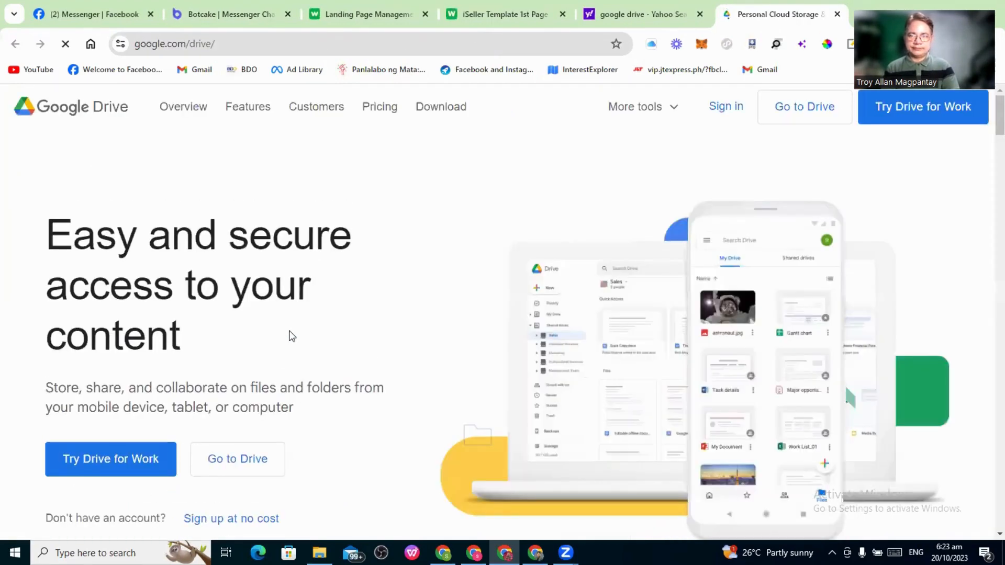
left_click(238, 461)
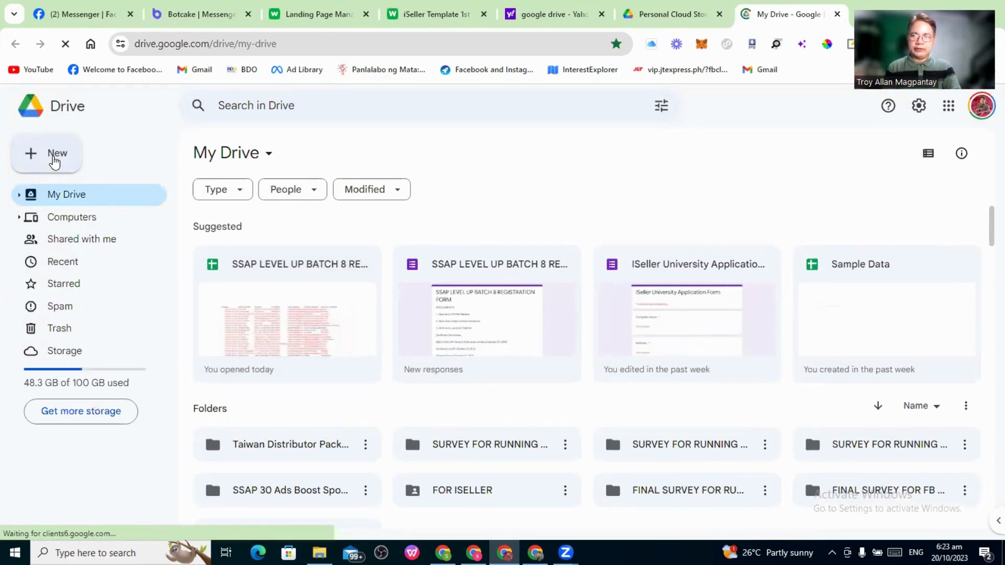
Create a blank Google Form from Drive's New menu and begin typing the title 'iSeller Un'
left_click(54, 158)
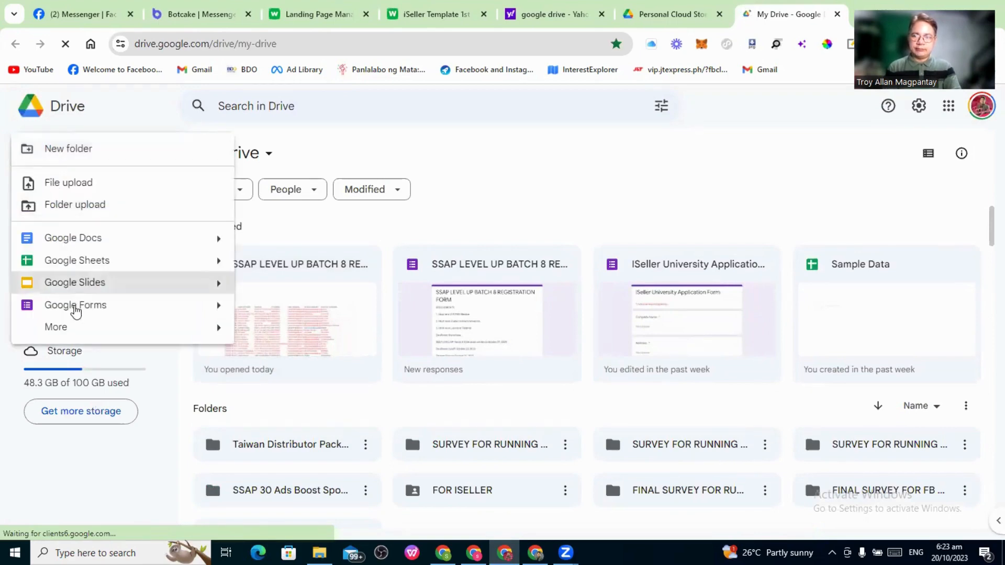
left_click(76, 309)
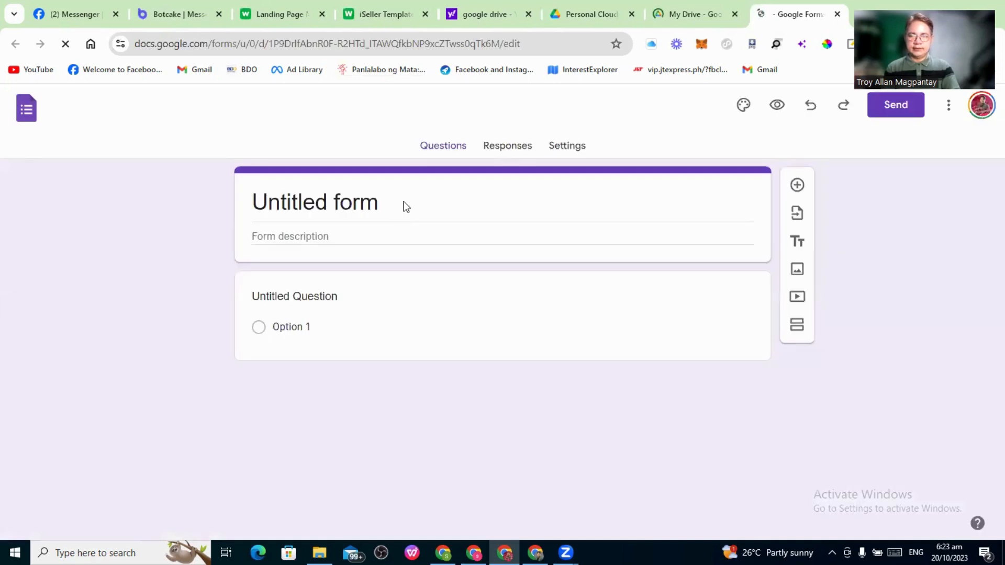
left_click(406, 206)
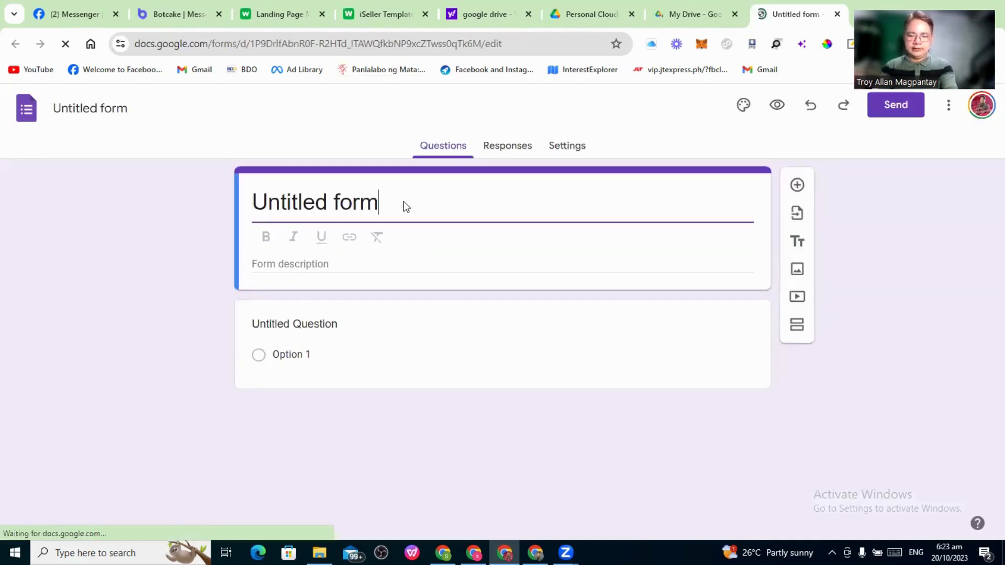
type("i")
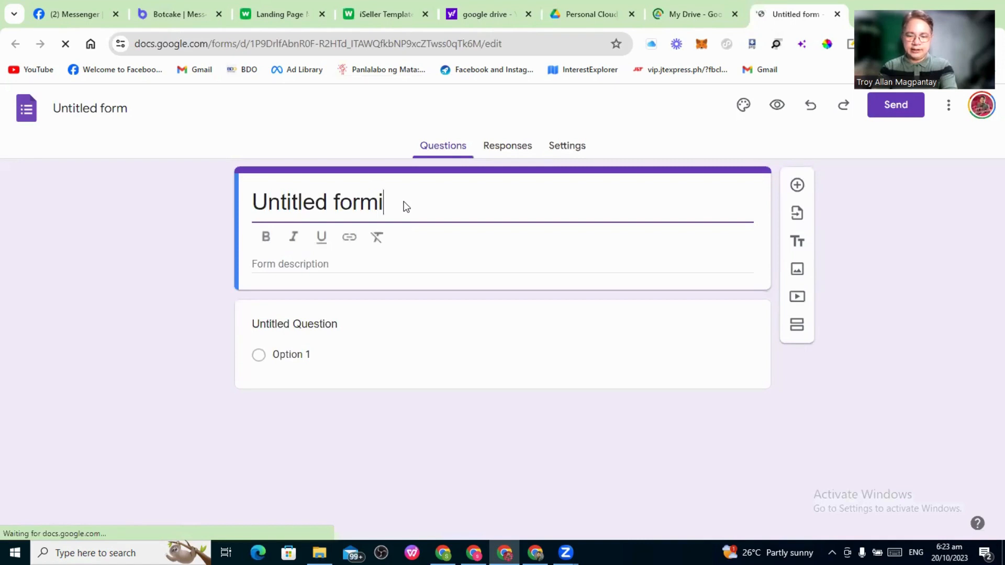
type("Seller Un")
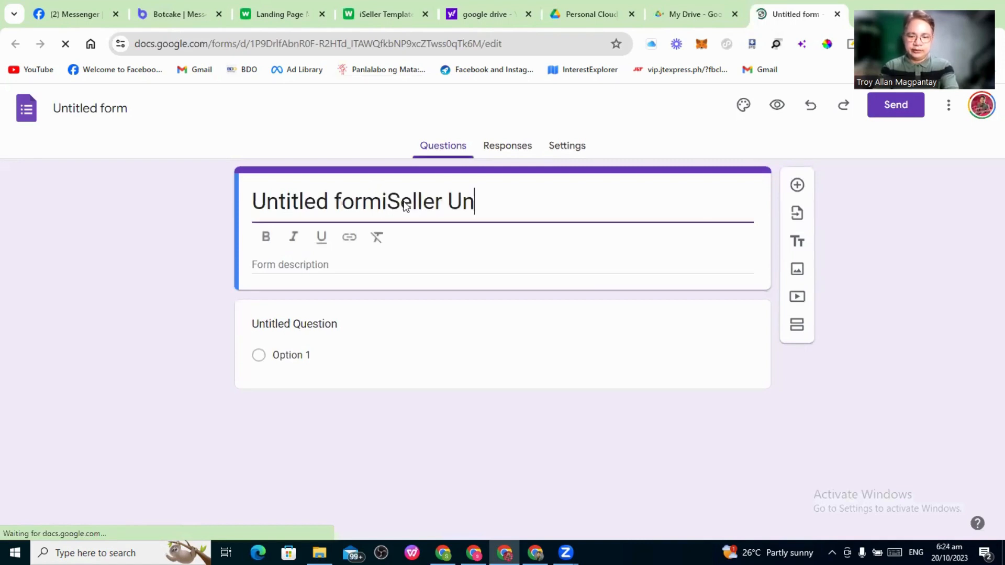
Fix the title to 'ISeller University Application Form', delete 'Untitled form', and sync the file name
key("BackSpace")
key("BackSpace")
key("BackSpace")
key("BackSpace")
key("BackSpace")
key("BackSpace")
key("BackSpace")
key("BackSpace")
key("BackSpace")
key("BackSpace")
type("versity")
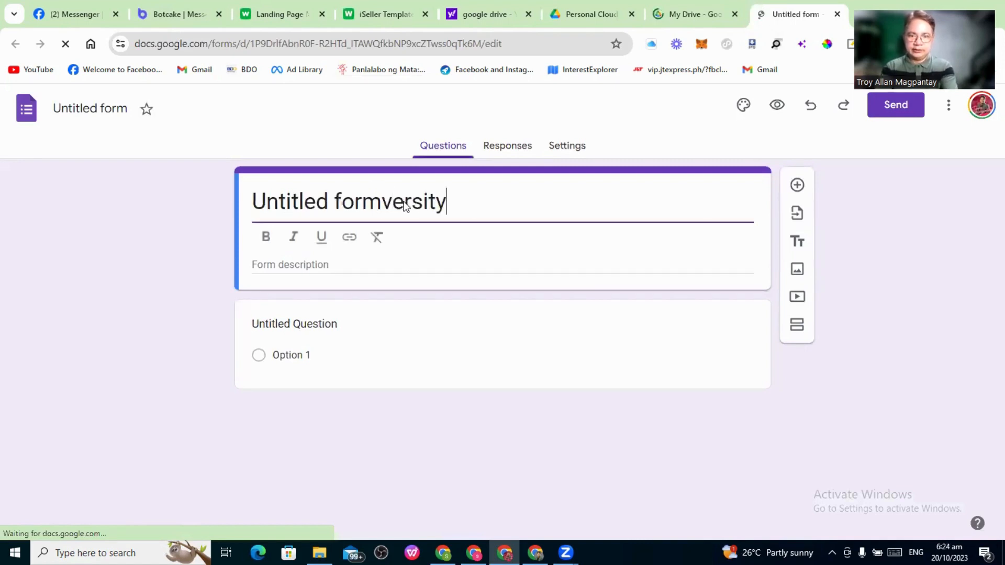
key("BackSpace")
key("BackSpace")
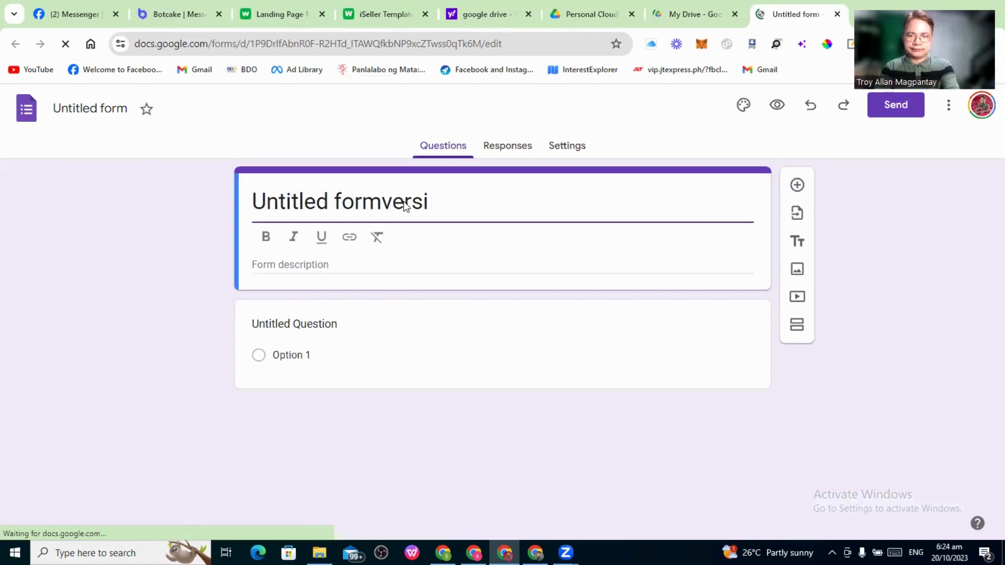
key("BackSpace")
key("BackSpace")
key("BackSpace")
key("BackSpace")
key("BackSpace")
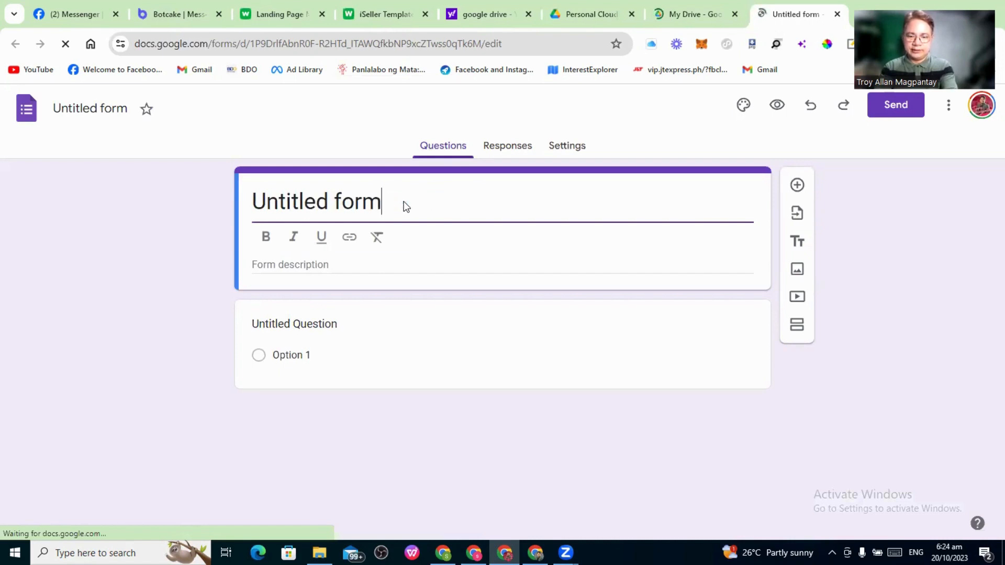
type("led formiSeller")
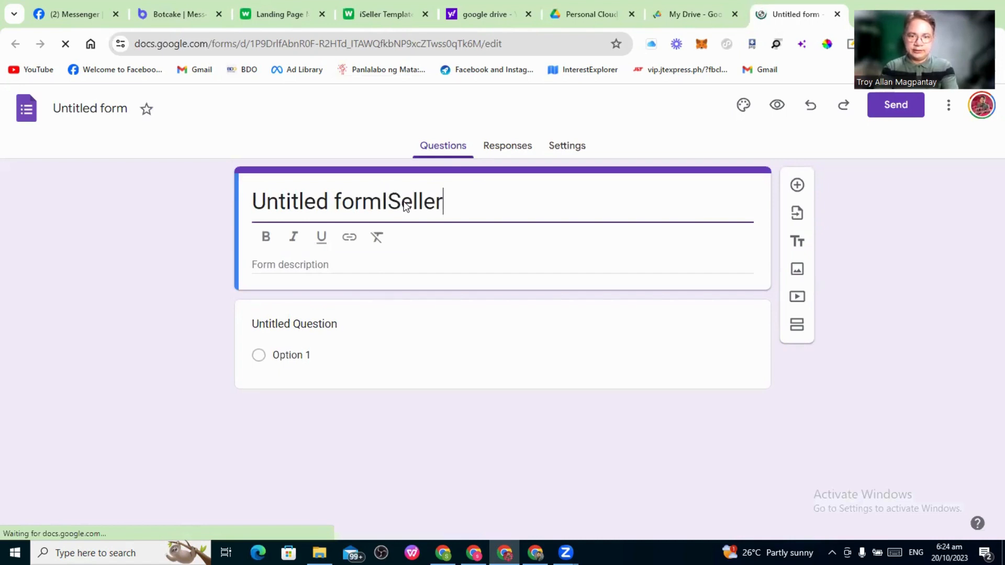
type(" Univer")
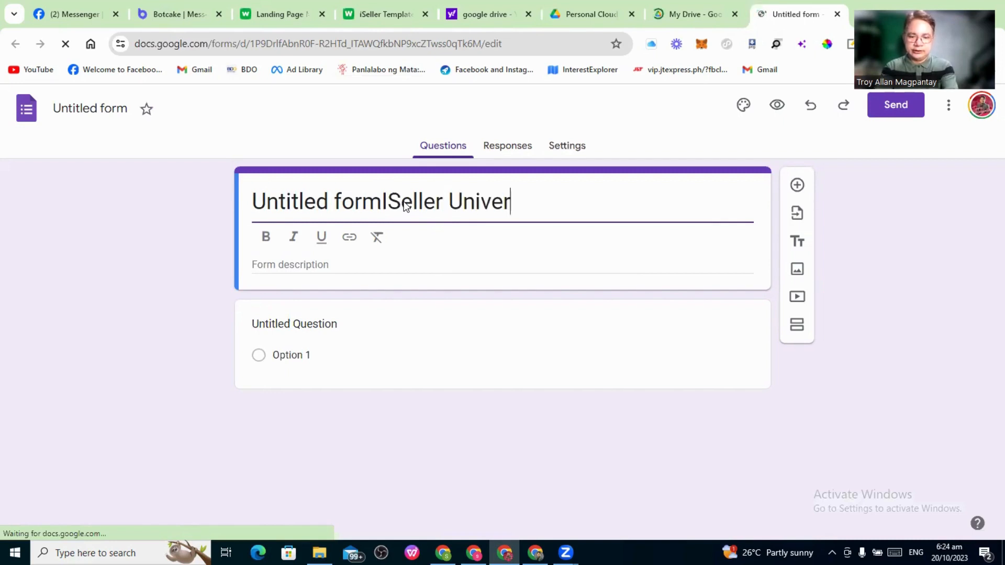
type("sity Ap")
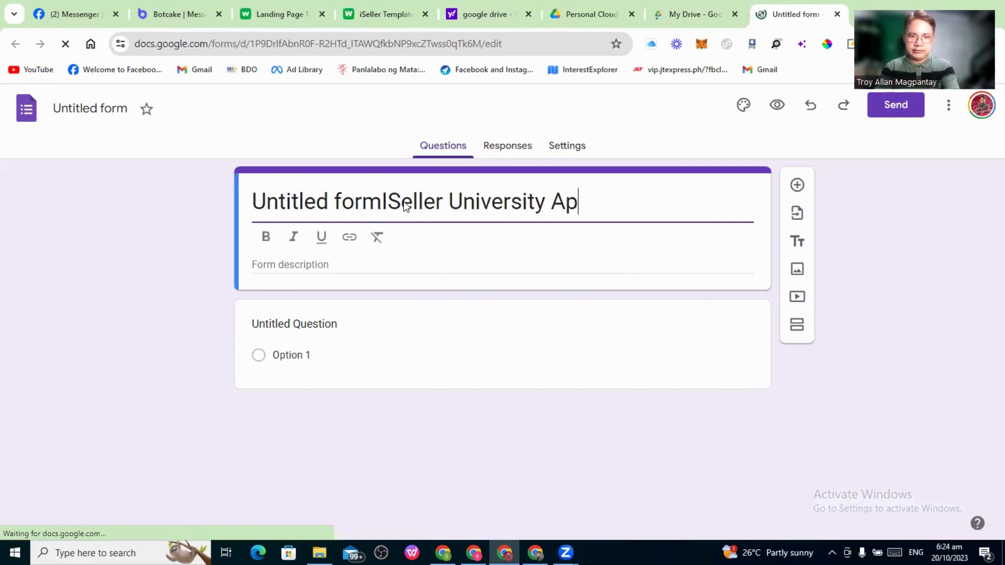
type("plication ")
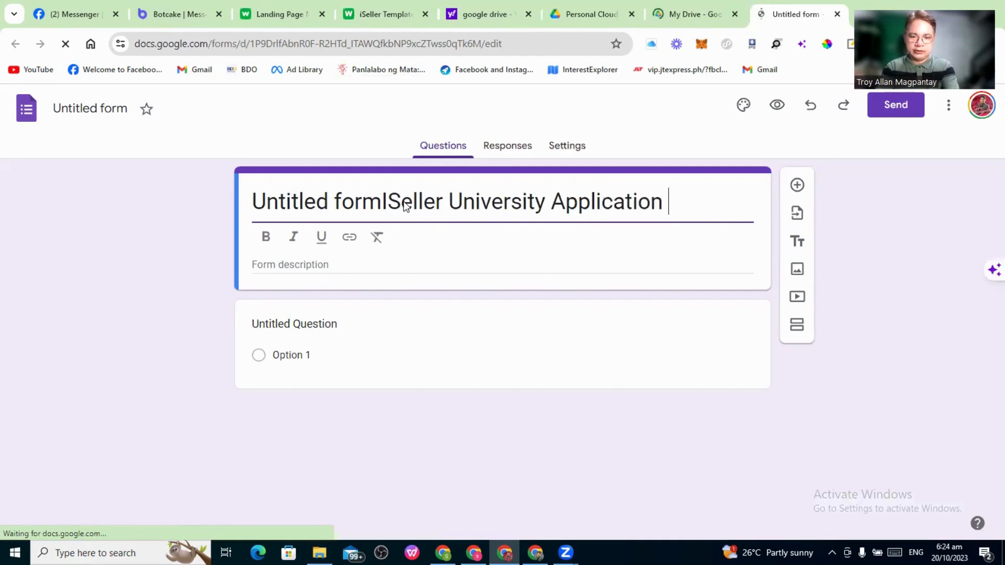
type("Form")
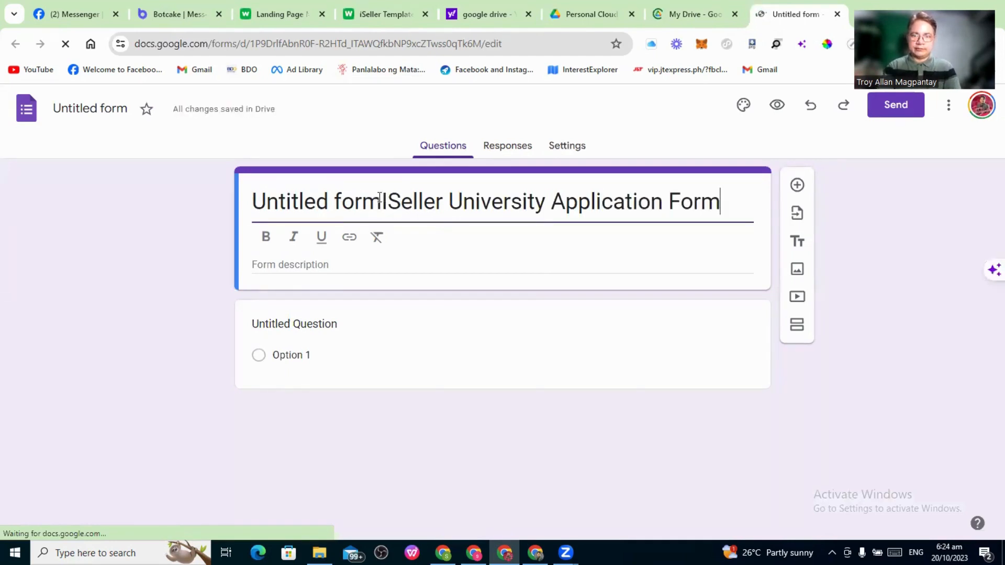
left_click_drag(382, 200, 291, 202)
left_click_drag(226, 195, 228, 188)
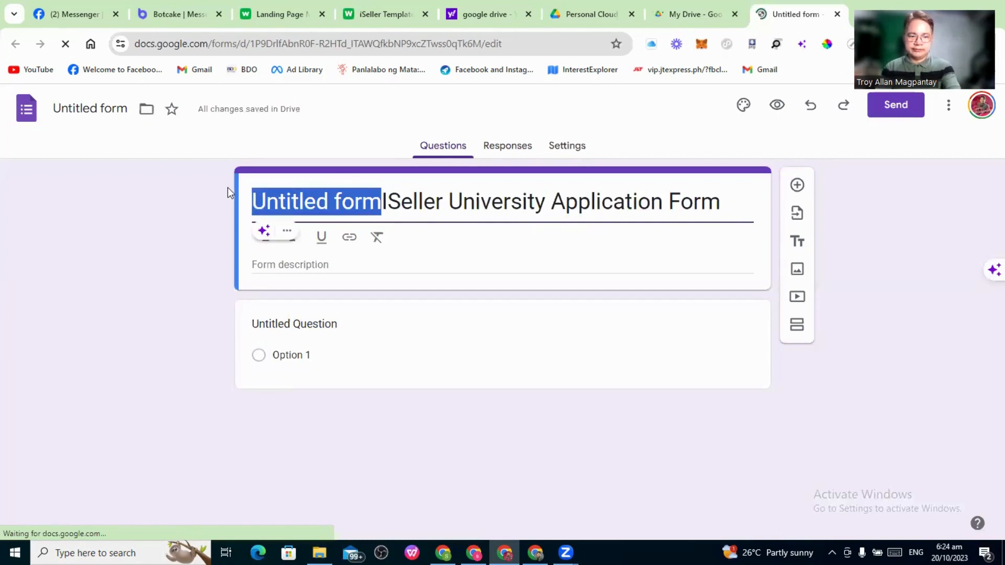
key("BackSpace")
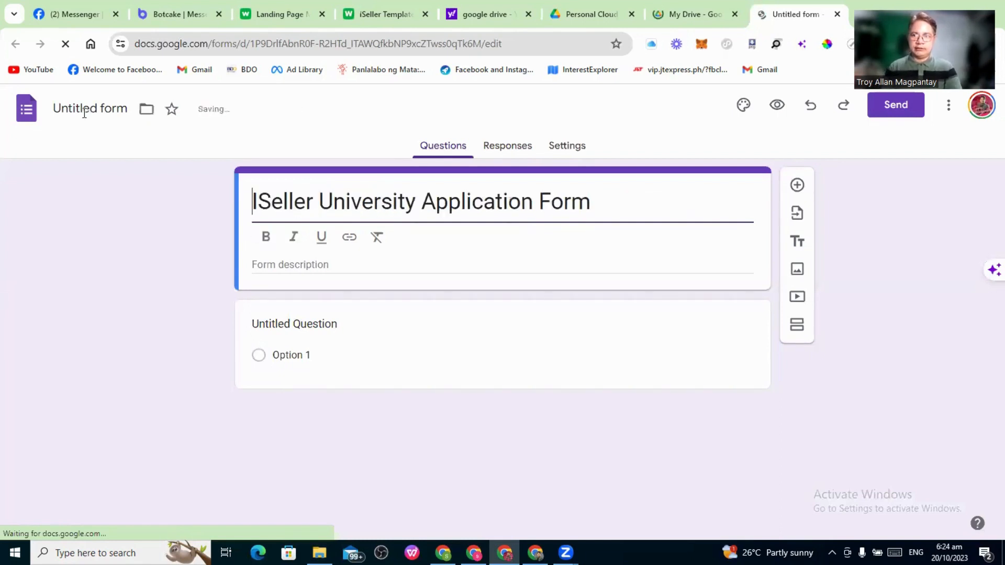
left_click(86, 118)
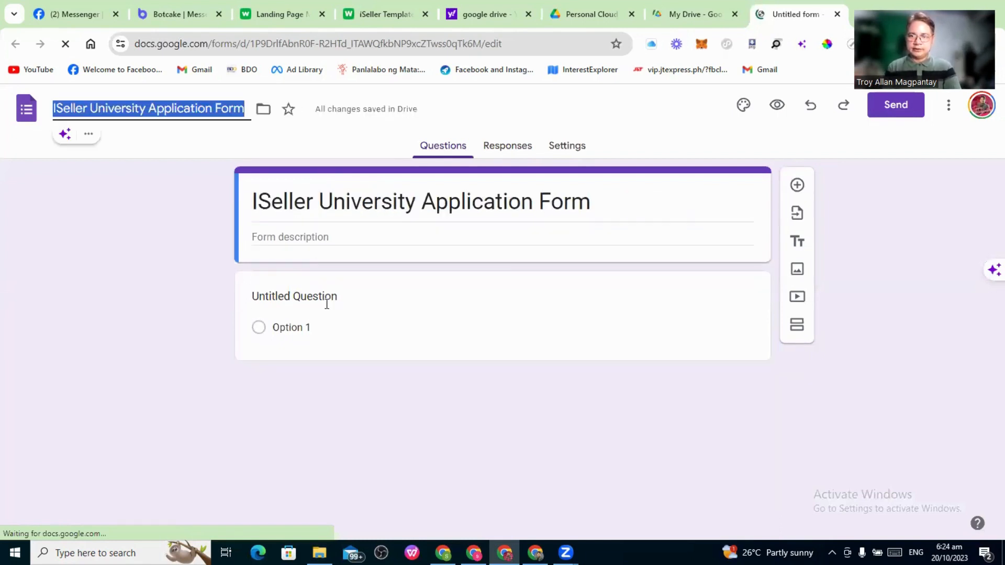
Make the first question a required short-answer question titled 'Complete Name'
left_click(391, 319)
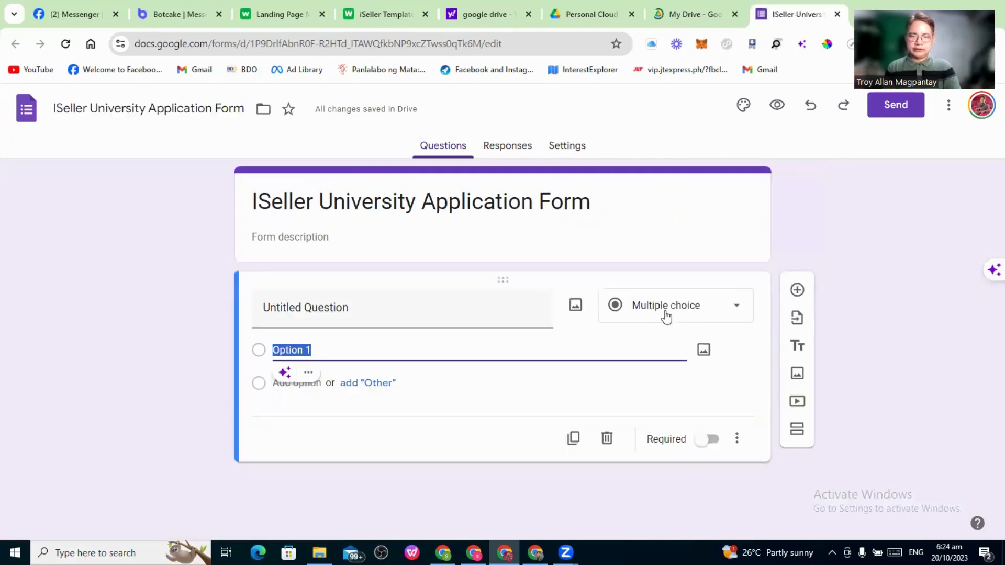
left_click(665, 305)
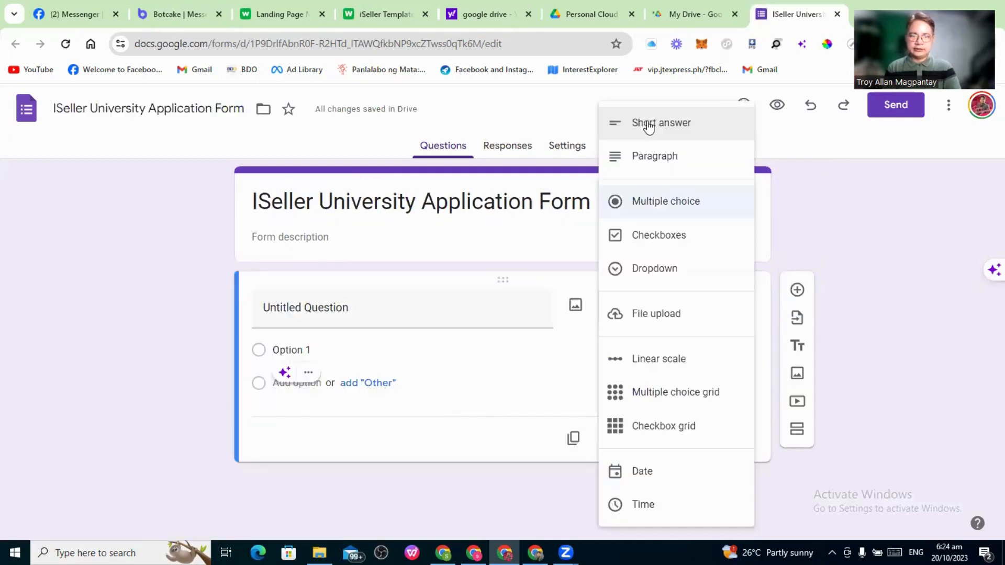
left_click(649, 130)
left_click_drag(357, 312, 206, 306)
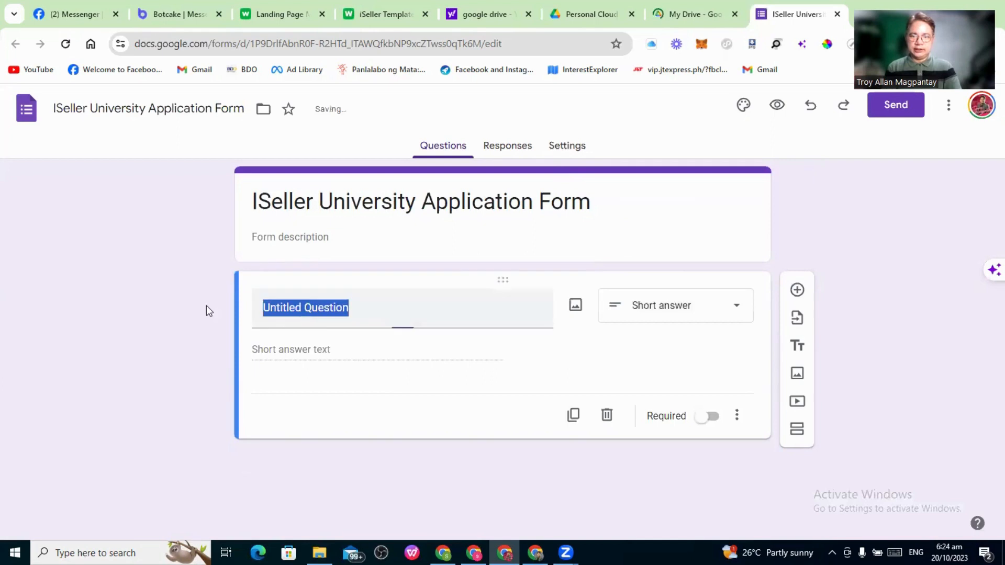
type("Vom")
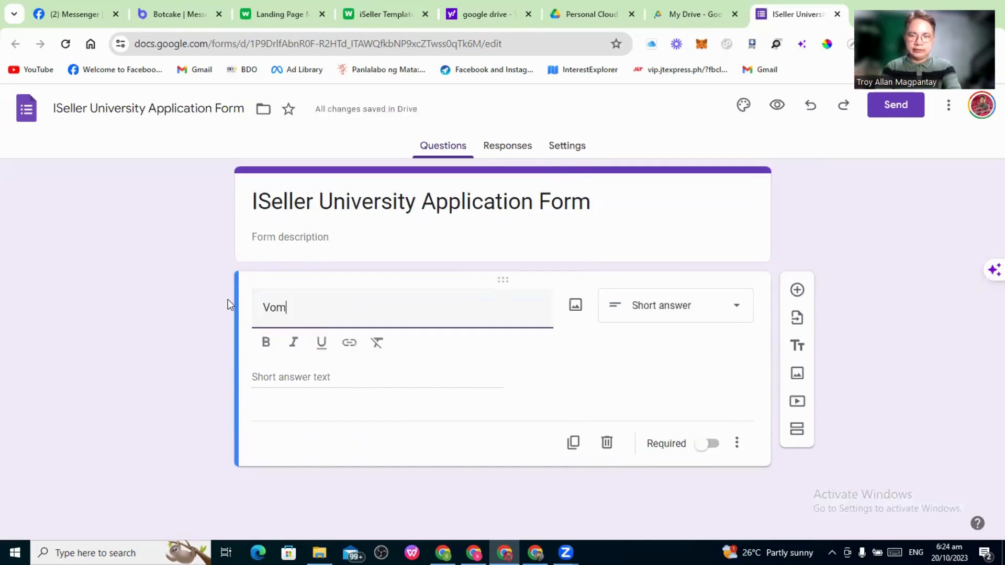
key("BackSpace")
key("BackSpace")
key("BackSpace")
type("Com")
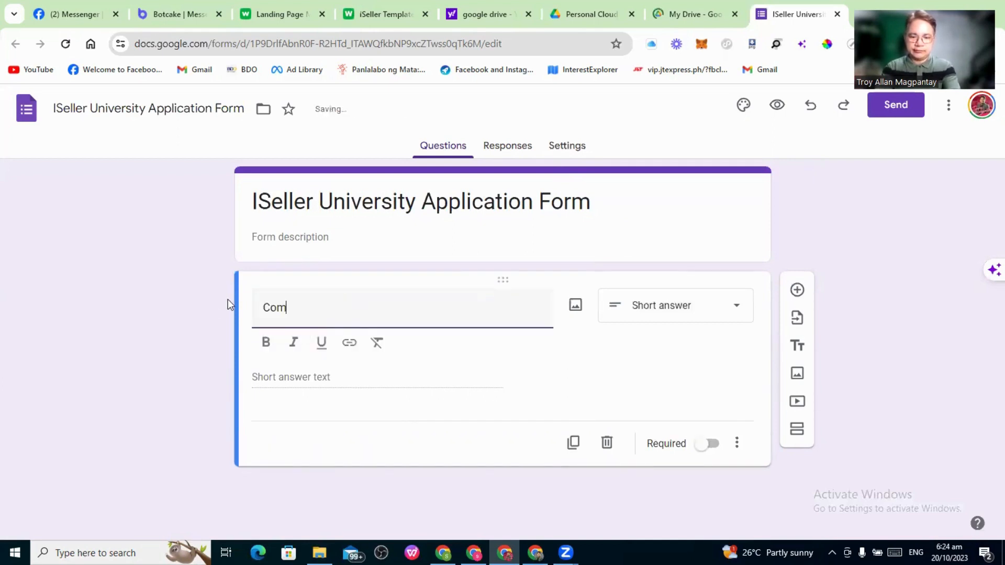
type("plete ")
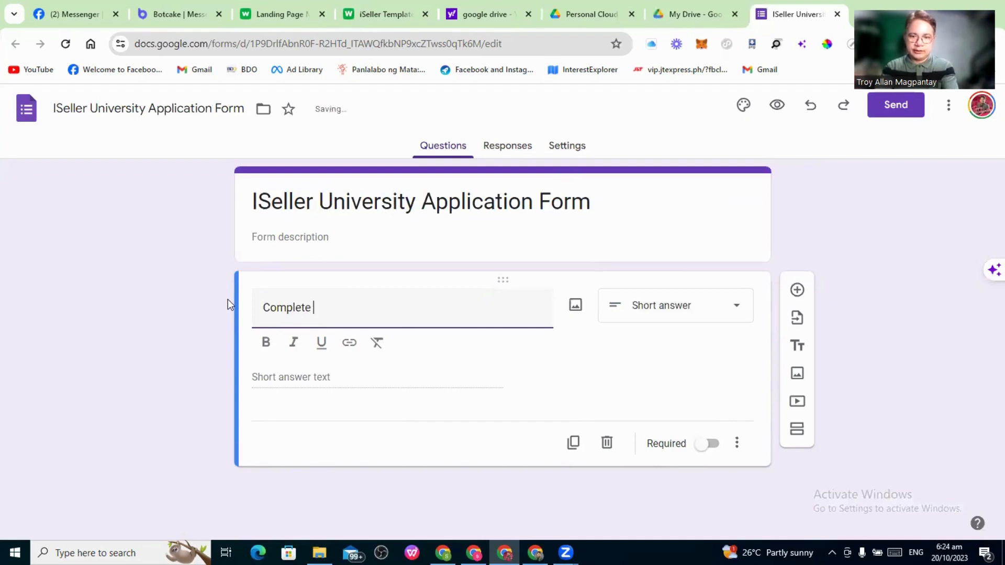
type("Na")
type("me")
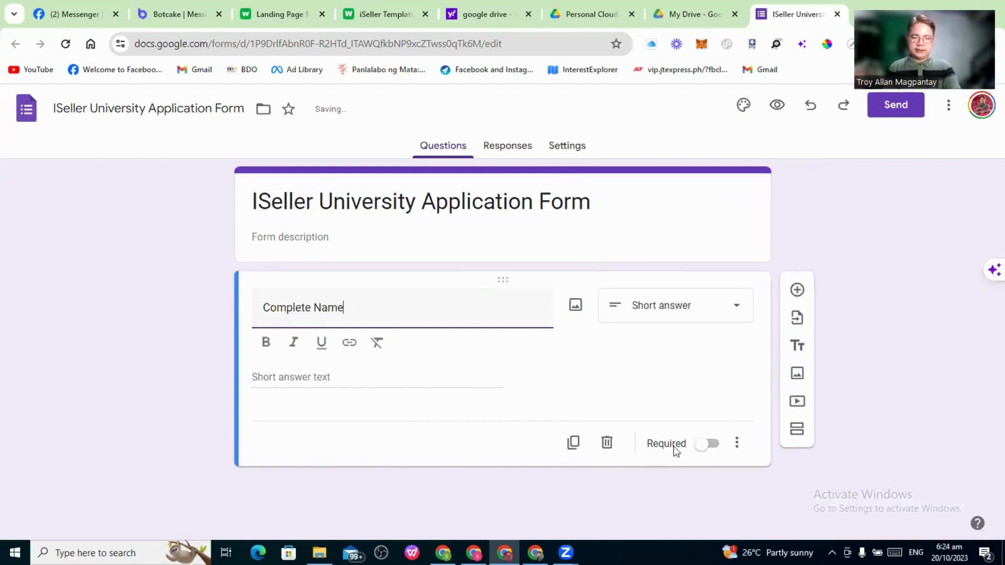
left_click(700, 449)
left_click(692, 442)
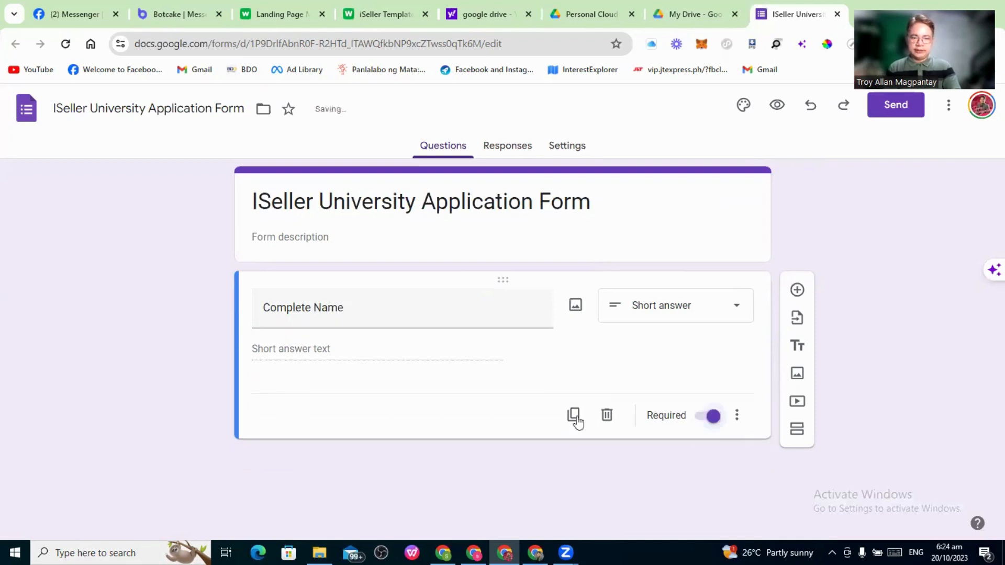
Duplicate it into required questions 'Address' and 'Email Address'
left_click(574, 417)
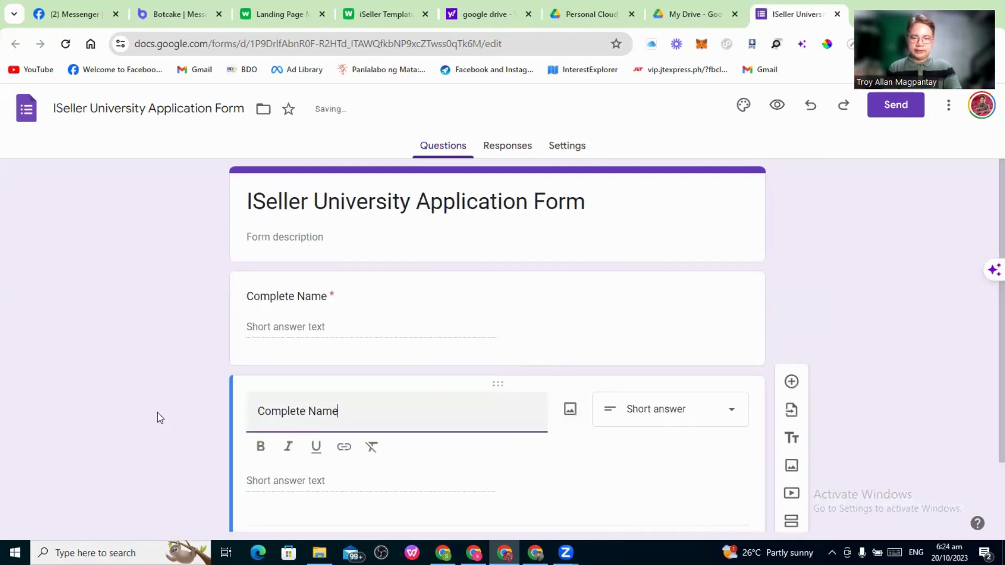
key("ctrl+a")
type("Addr")
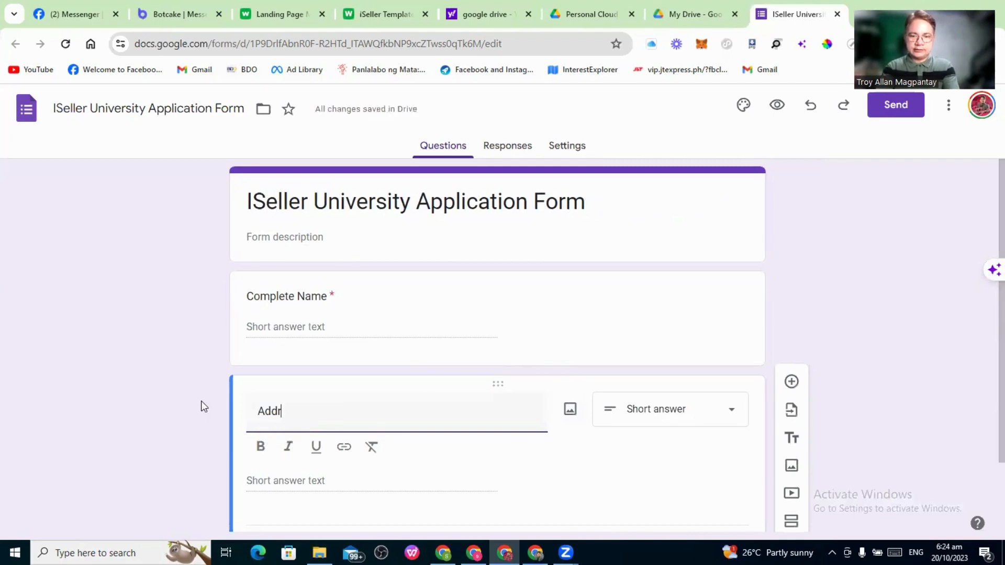
type("ess")
scroll(568, 460, "down", 2)
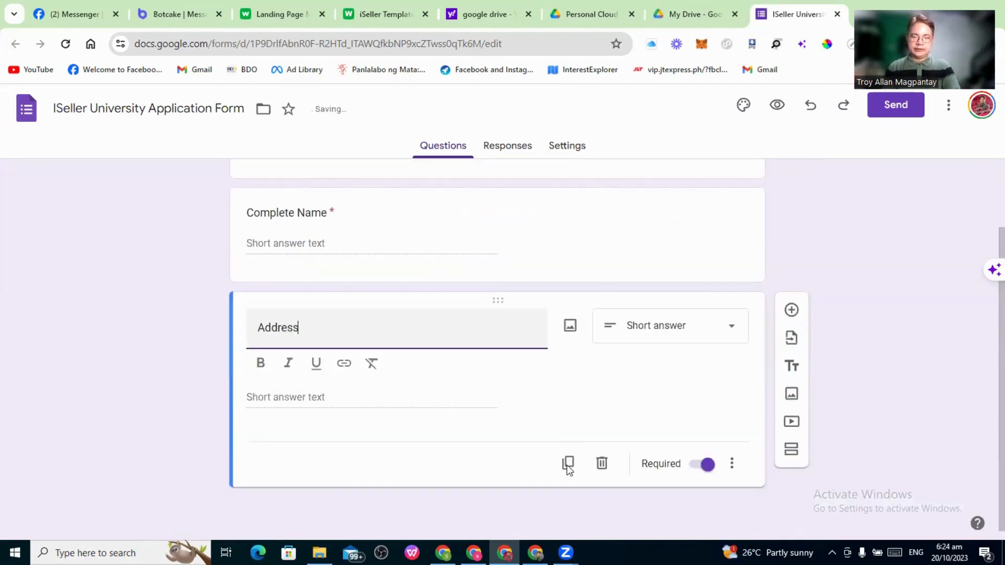
left_click(567, 464)
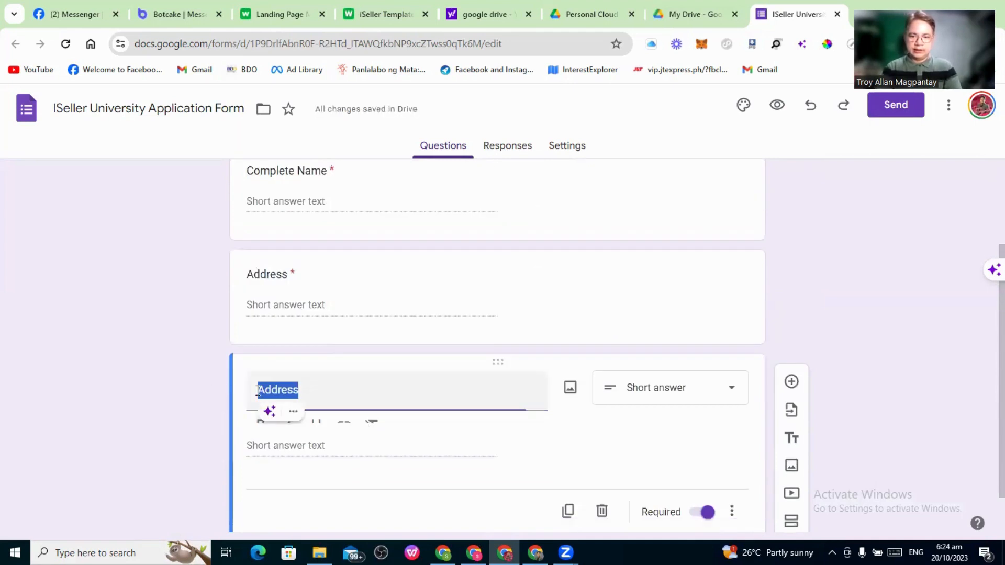
left_click(324, 384)
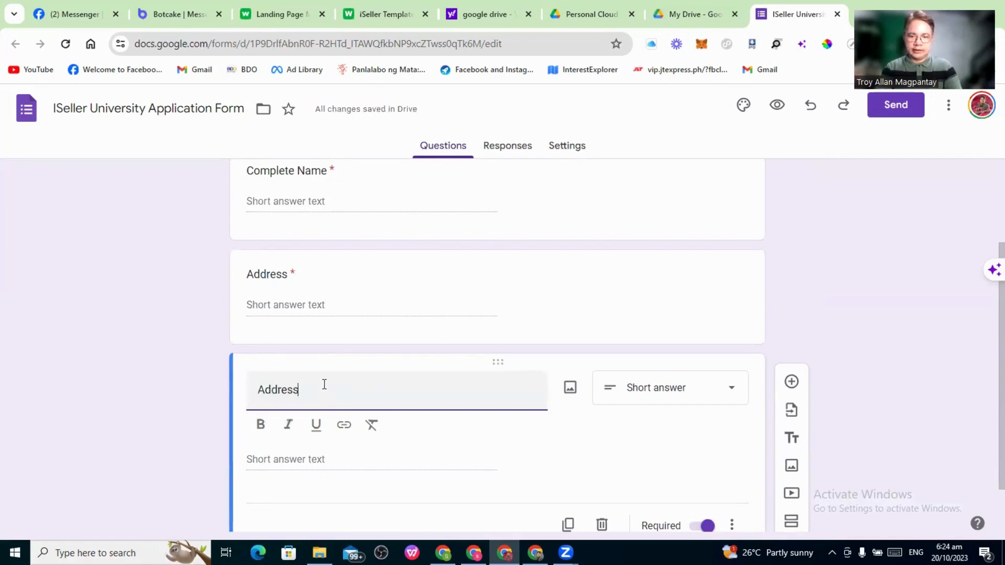
left_click(260, 389)
type("Email")
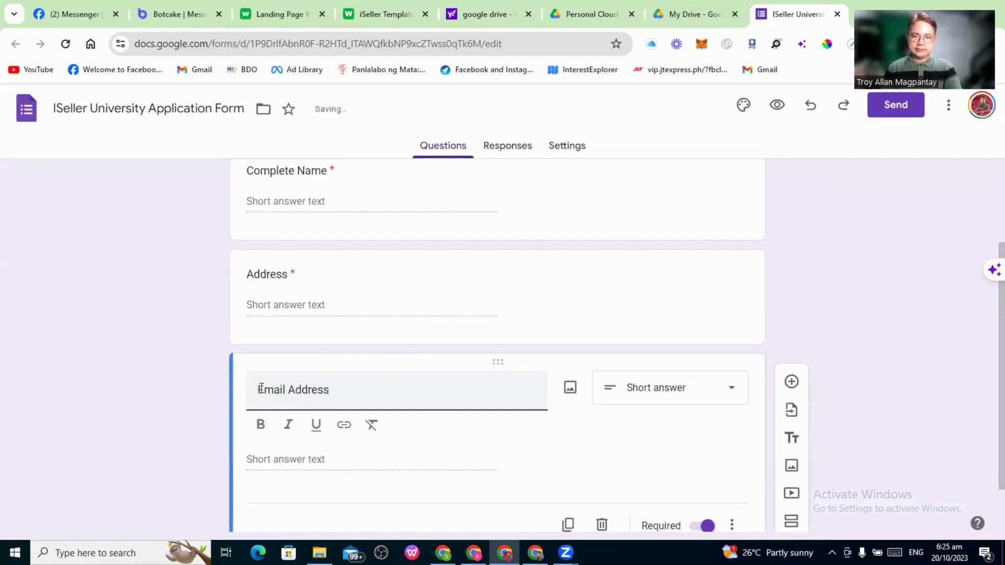
Duplicate again into required questions 'Cp Number' and 'Username na nais mo'
scroll(545, 444, "down", 1)
left_click(571, 463)
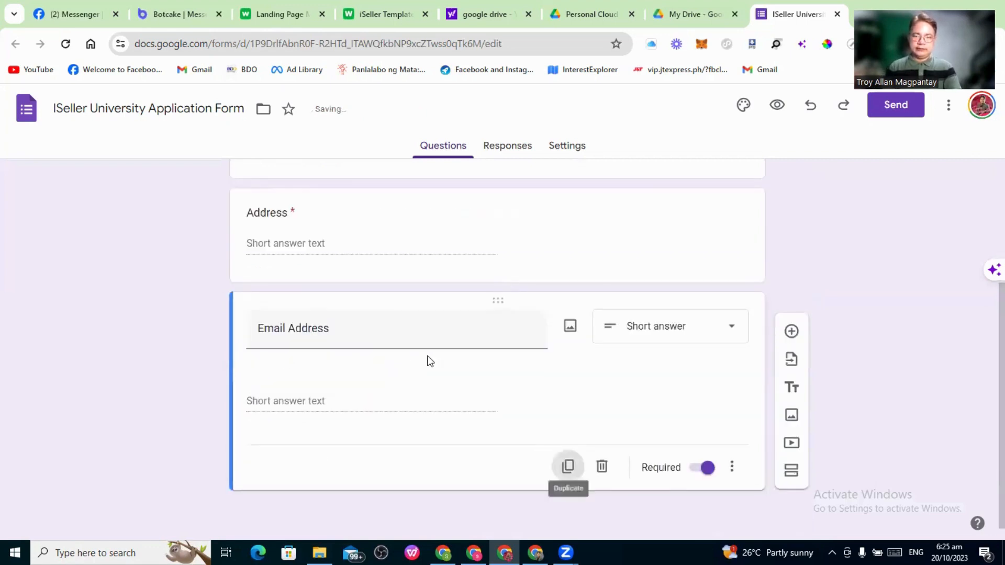
key("ctrl+a")
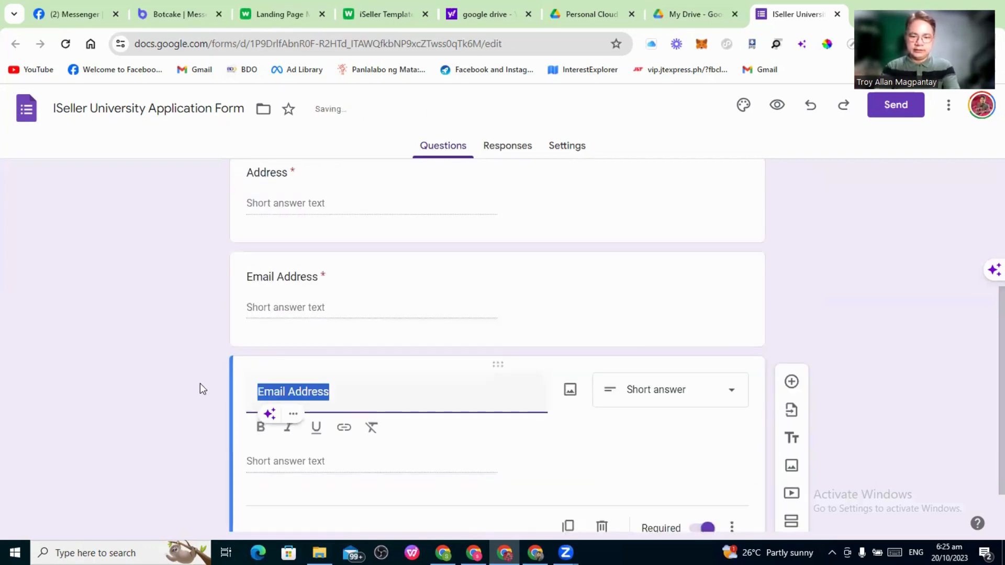
type("Cp Nu")
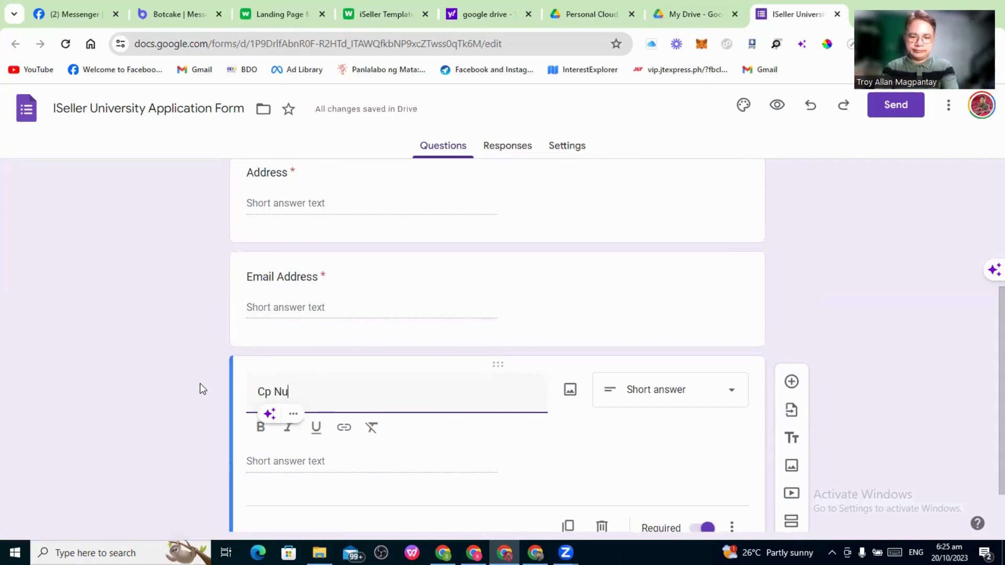
type("mber")
scroll(445, 350, "down", 1)
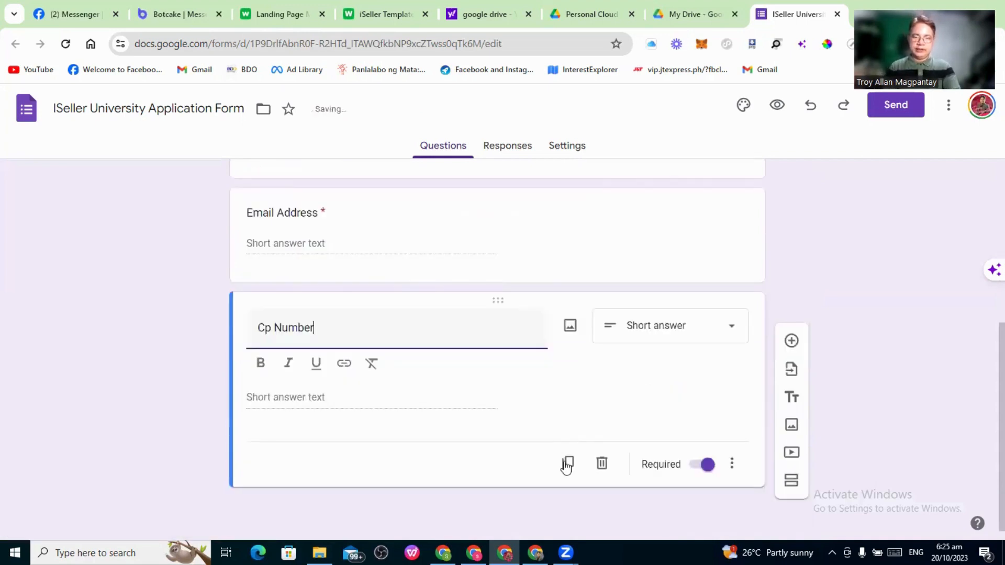
left_click(567, 462)
scroll(325, 338, "down", 2)
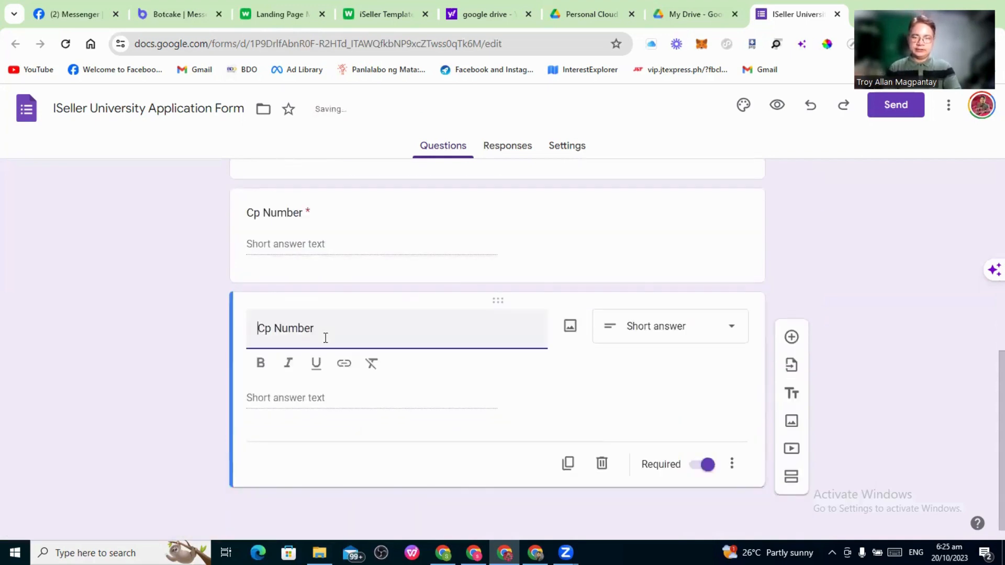
key("ctrl+a")
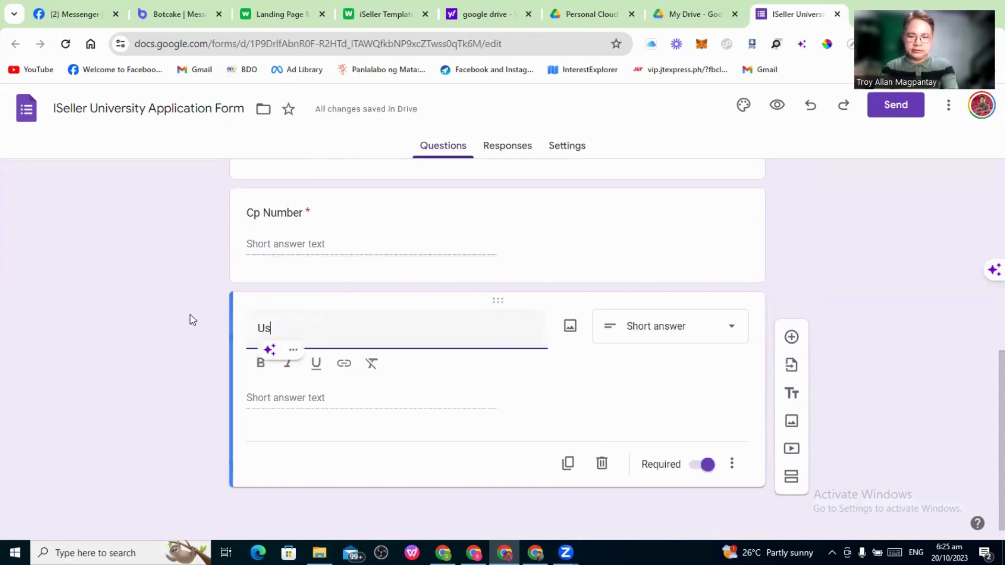
type("Username na nai")
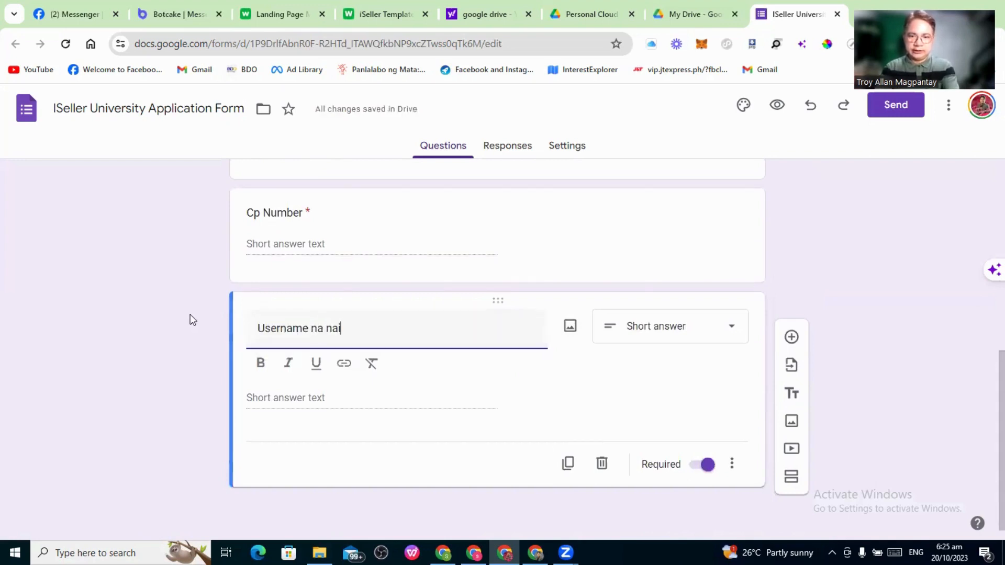
type("s mo")
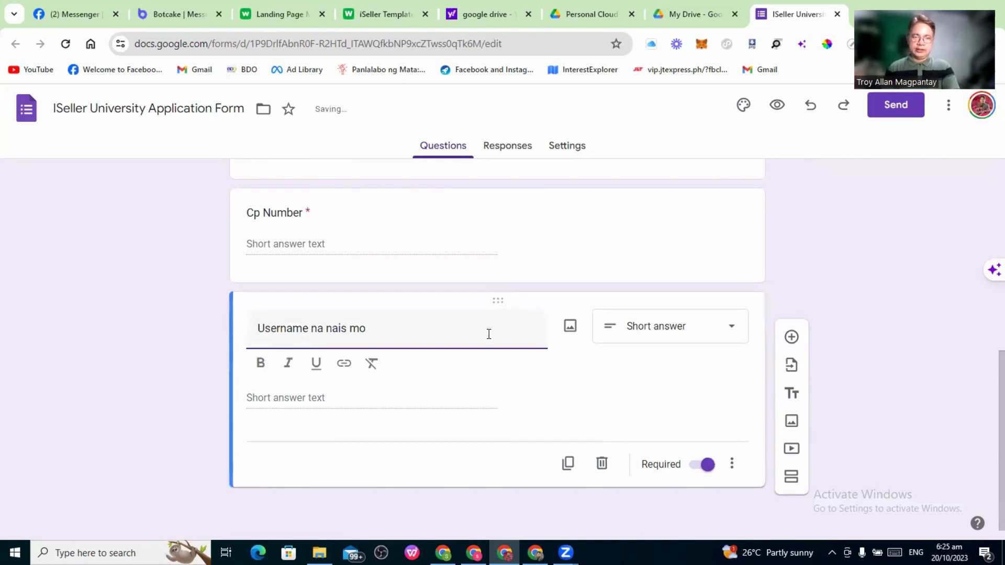
scroll(489, 333, "up", 3)
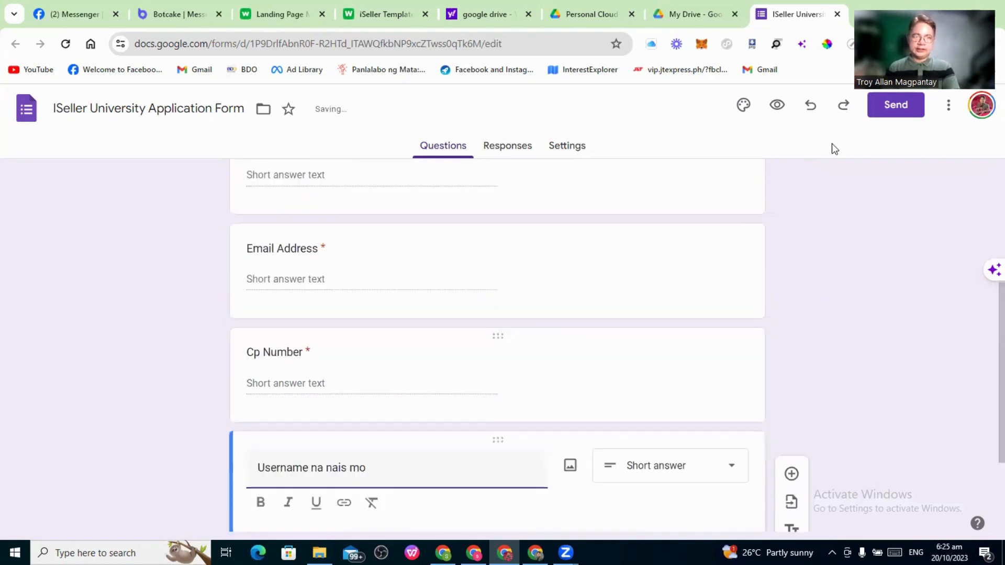
Copy the form's shortened forms.gle share link, then return to the iSeller Template tab
left_click(900, 116)
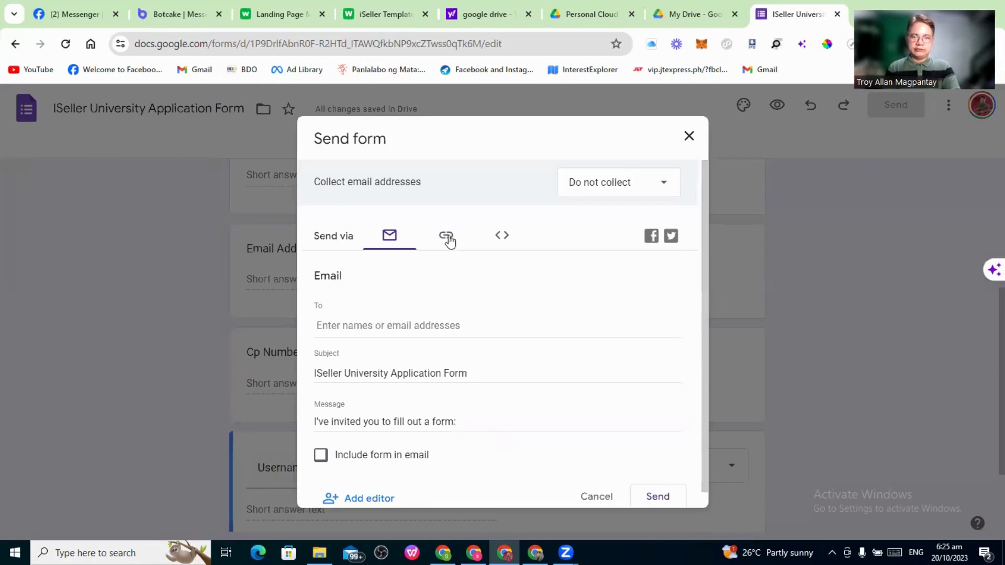
left_click(446, 238)
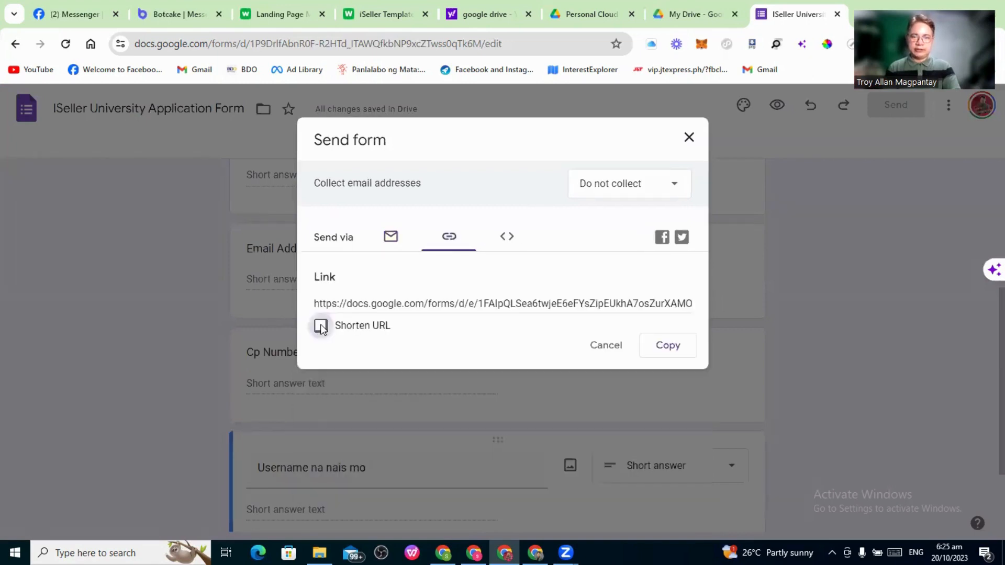
left_click(321, 330)
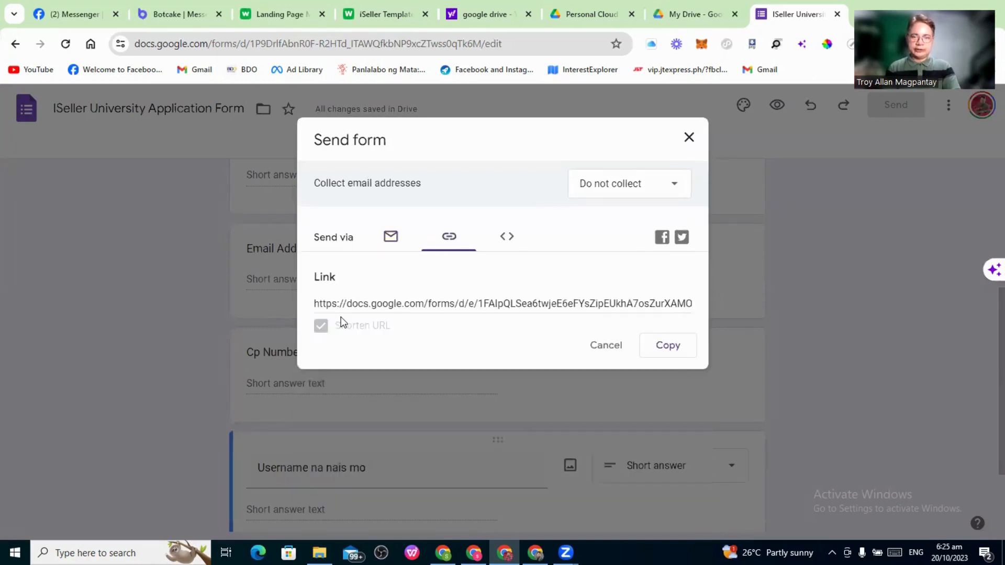
left_click(668, 346)
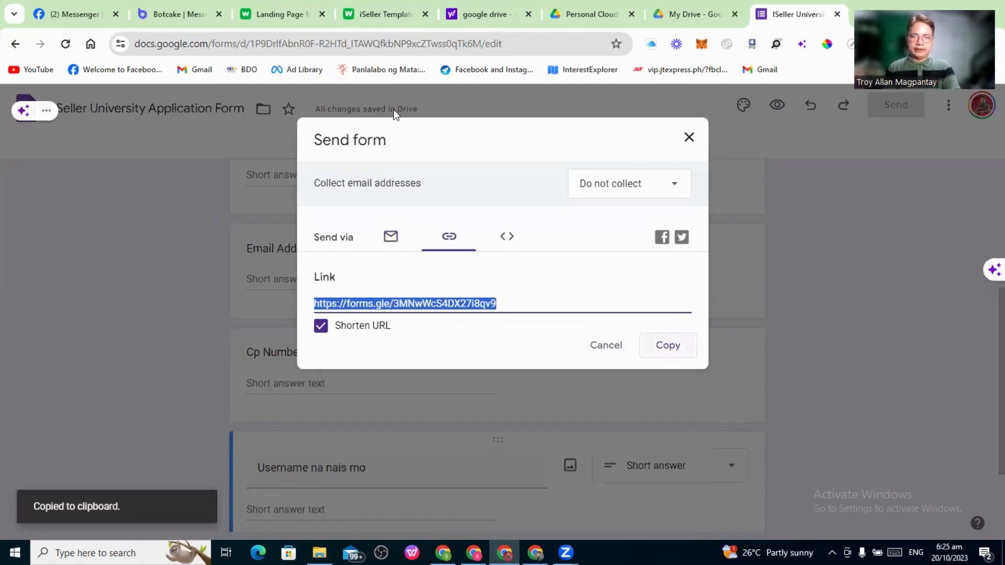
left_click(384, 14)
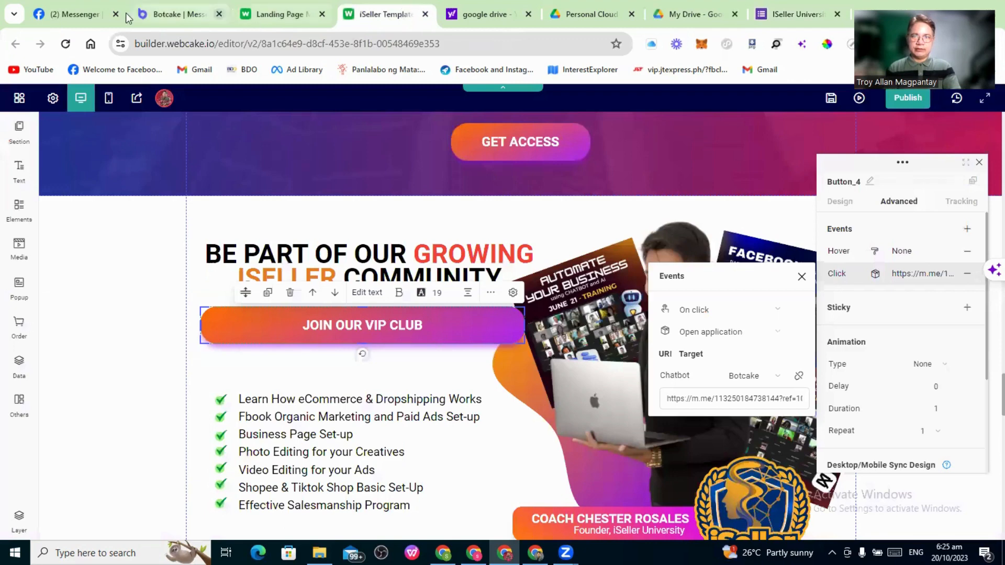
Paste the forms.gle short link after '(Google Form)' in both the Tonight and Tomorrow messages
left_click(166, 20)
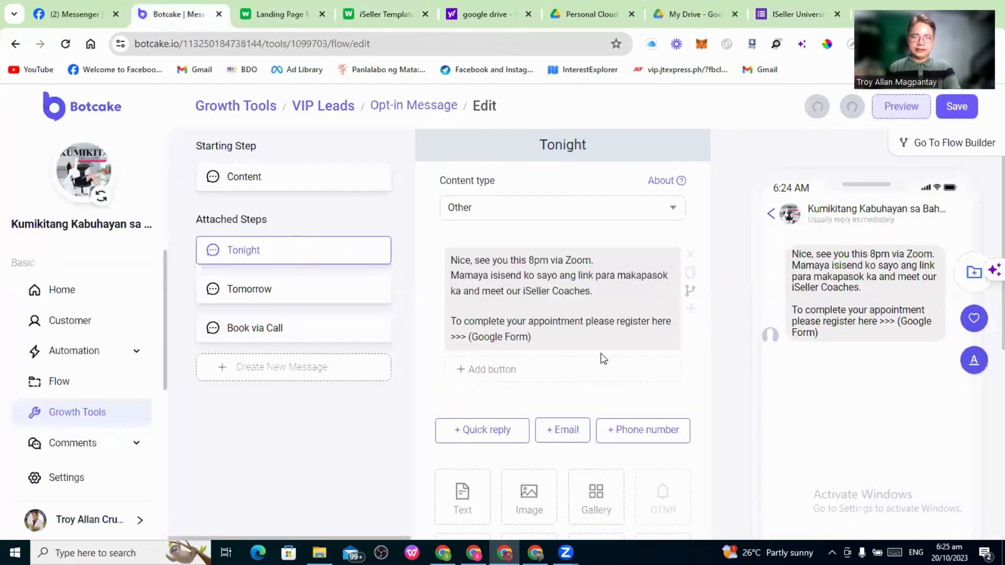
left_click(543, 340)
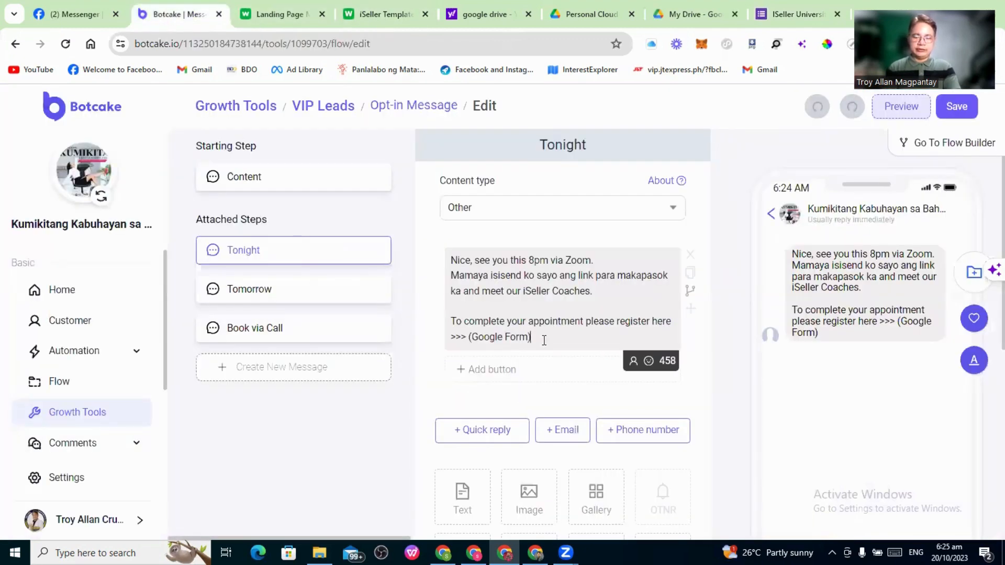
key("ctrl+v")
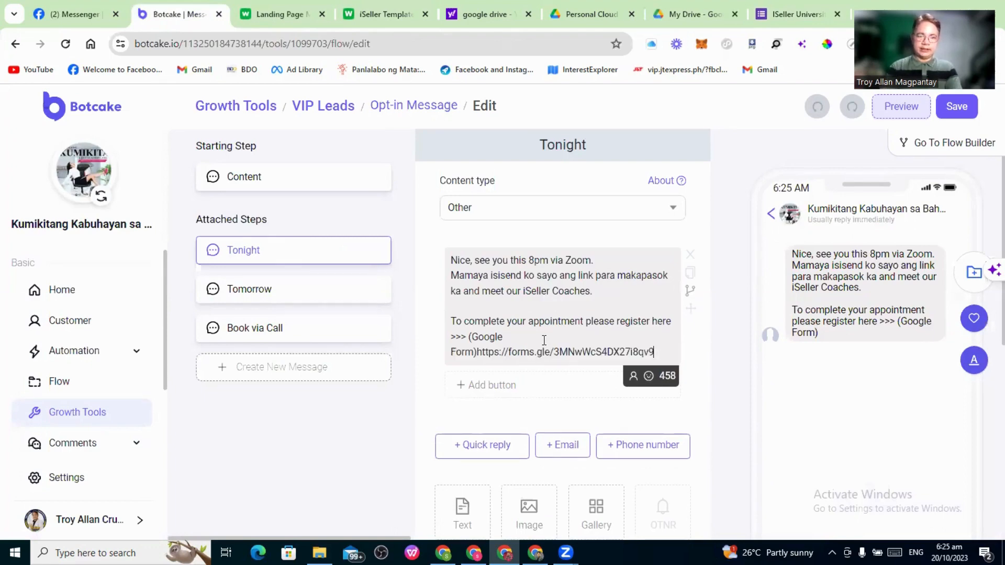
left_click(246, 291)
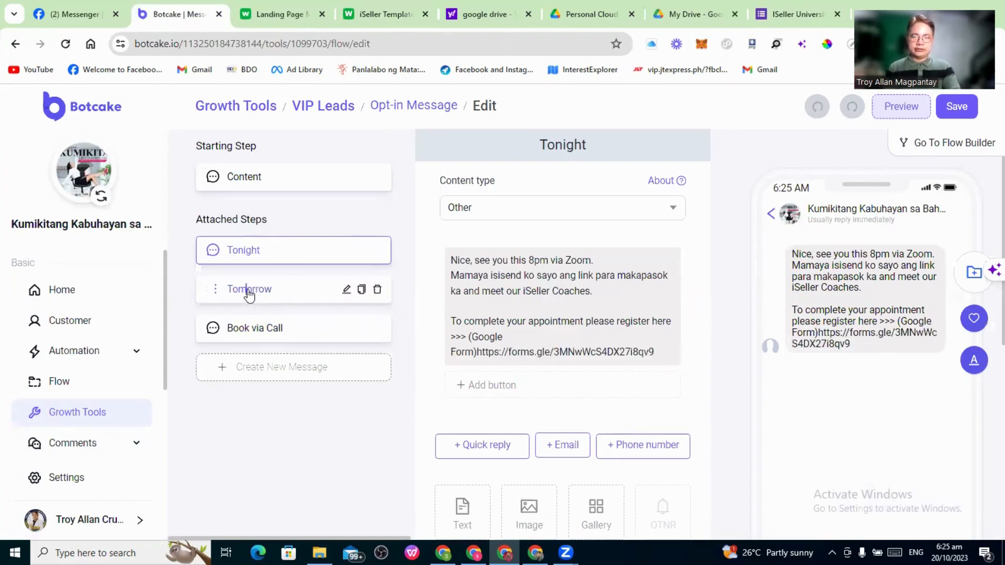
left_click(561, 340)
key("ctrl+v")
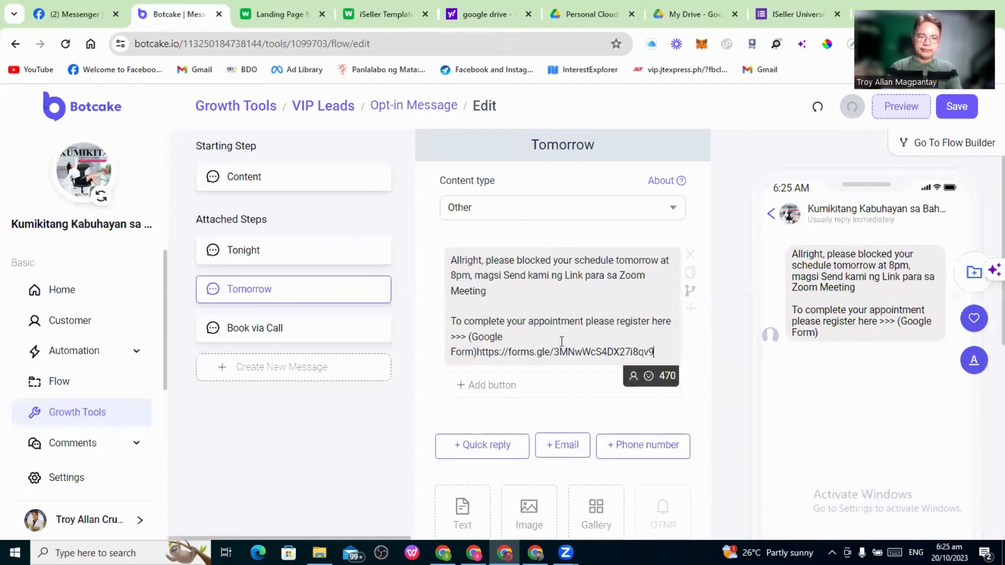
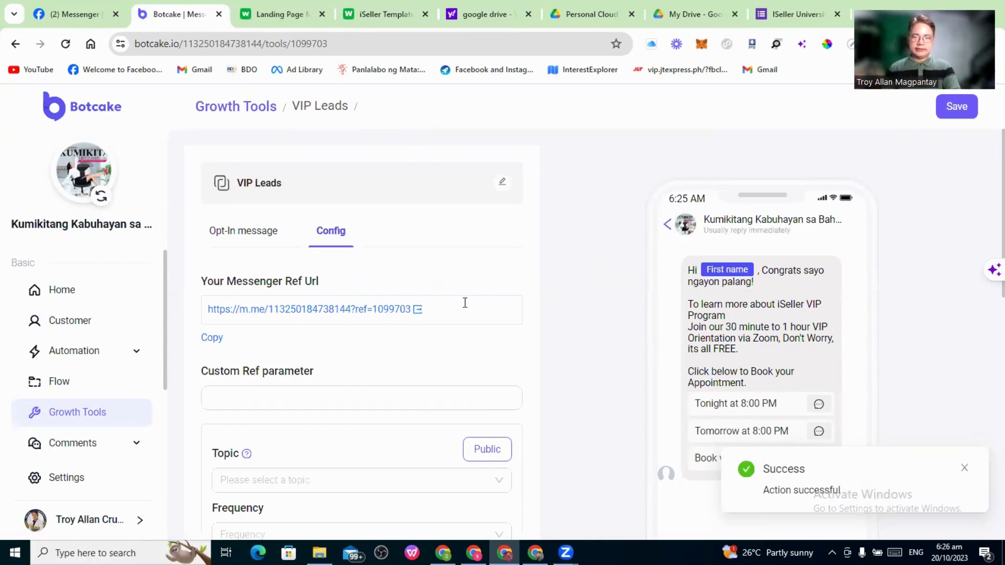
Switch to the Chrome window showing the iSeller University Messenger chat
key("alt+Tab")
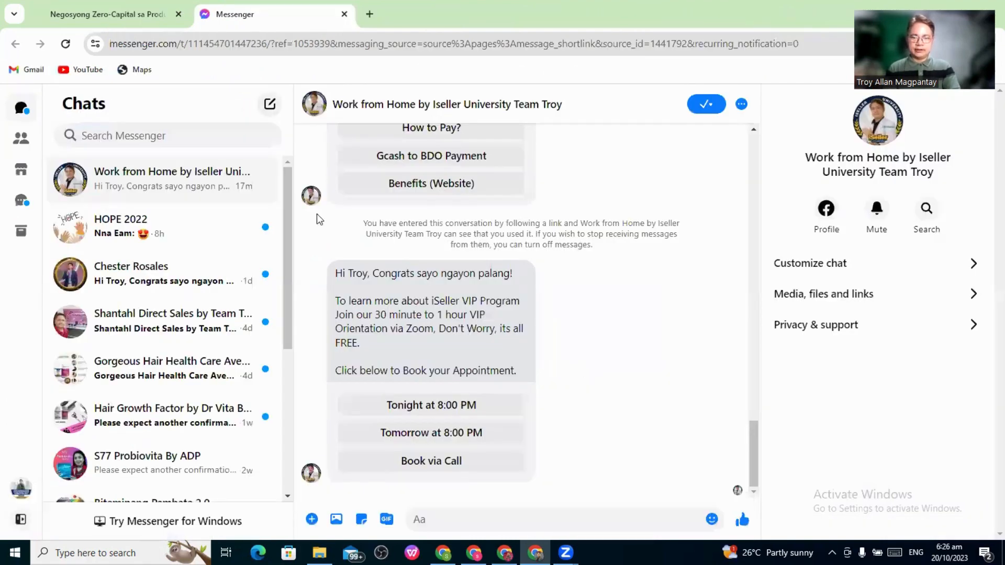
Answer the bot with 'Tonight at 8:00 PM' and check the linked application form
left_click(433, 406)
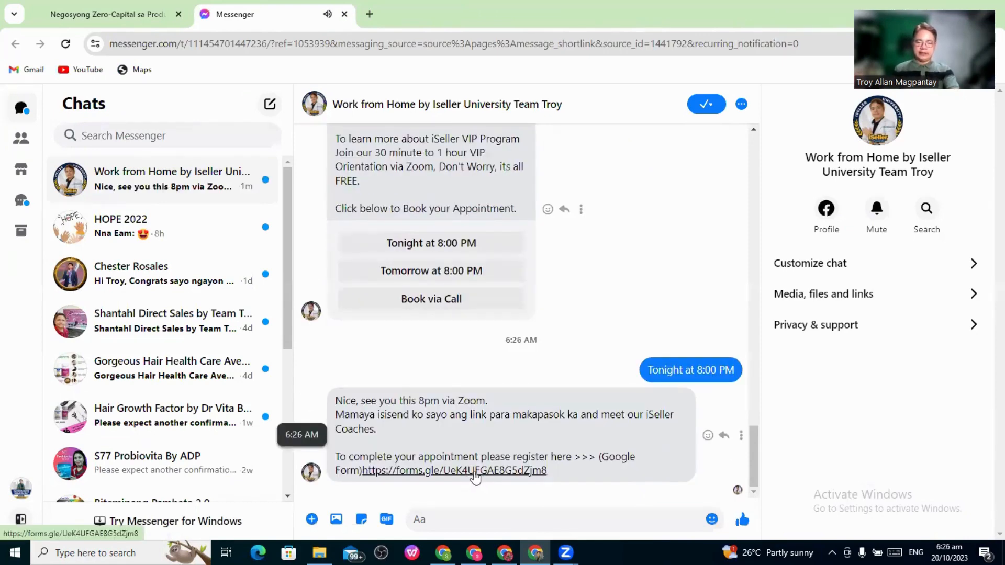
left_click(475, 474)
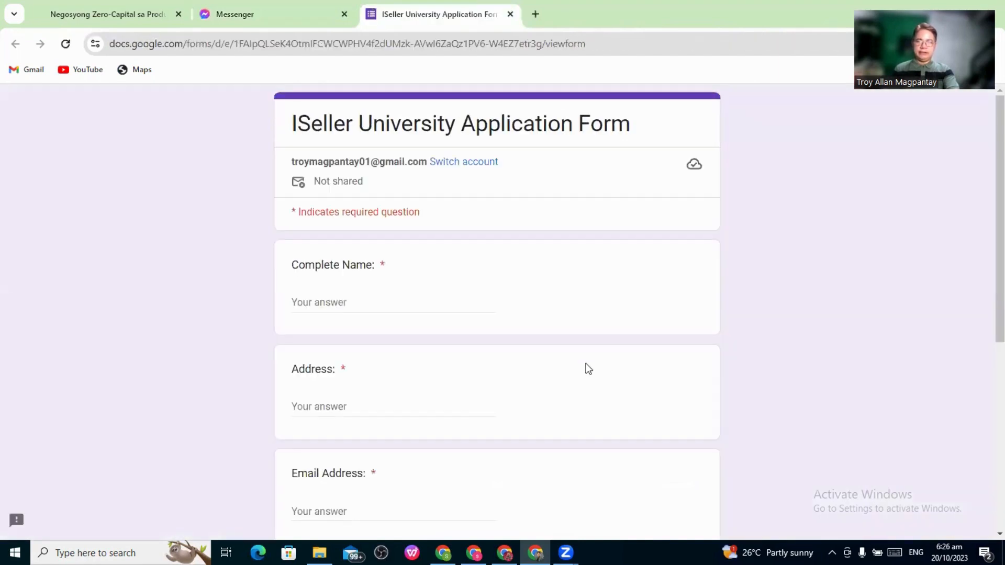
scroll(586, 366, "down", 4)
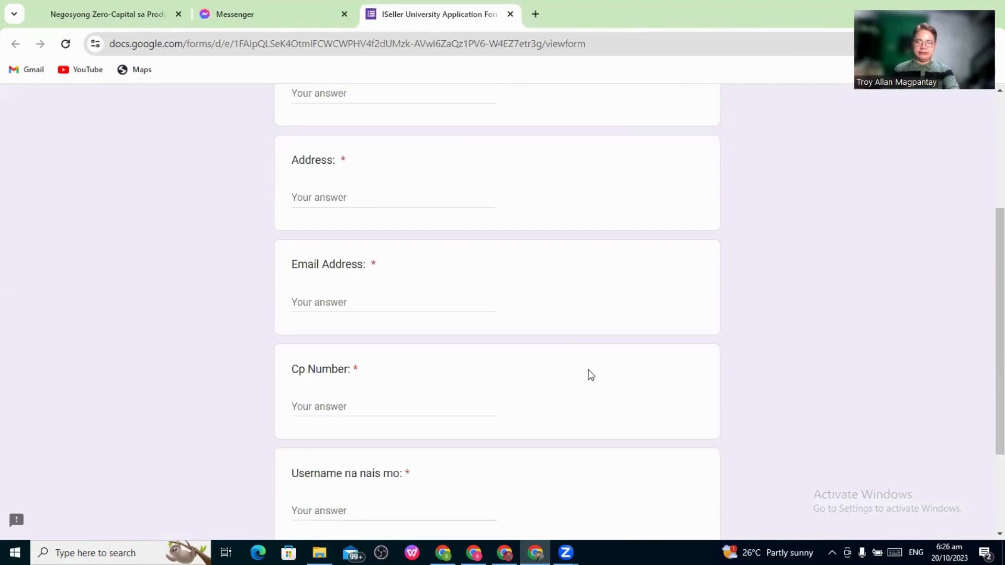
scroll(590, 374, "down", 3)
scroll(589, 369, "up", 7)
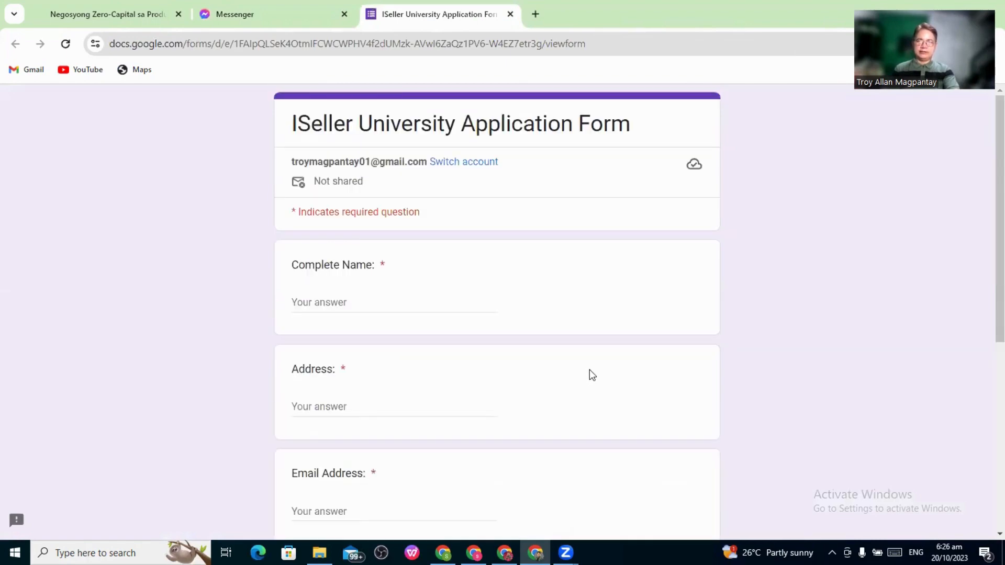
left_click(254, 15)
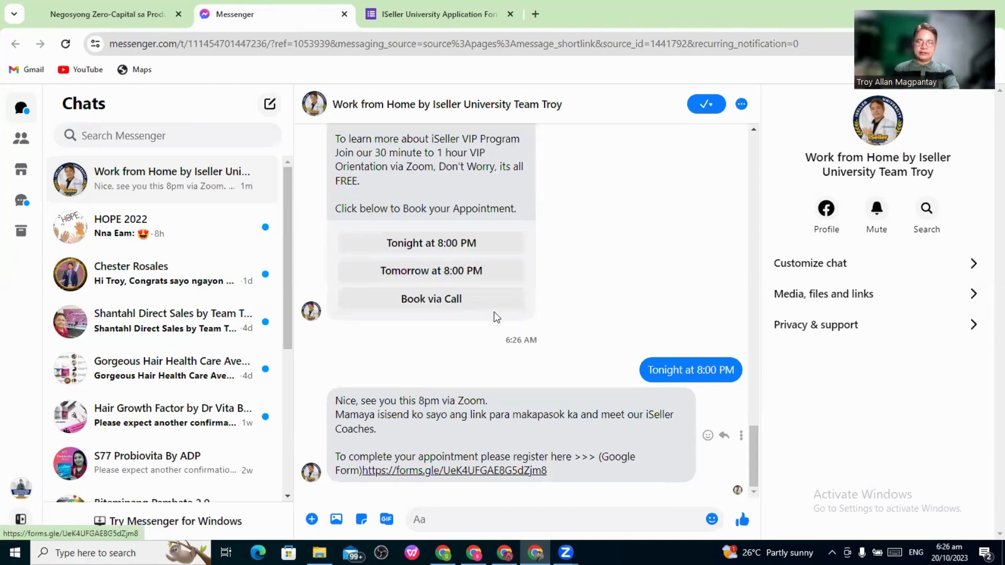
Answer with 'Tomorrow at 8:00 PM' and check the form link again
left_click(523, 279)
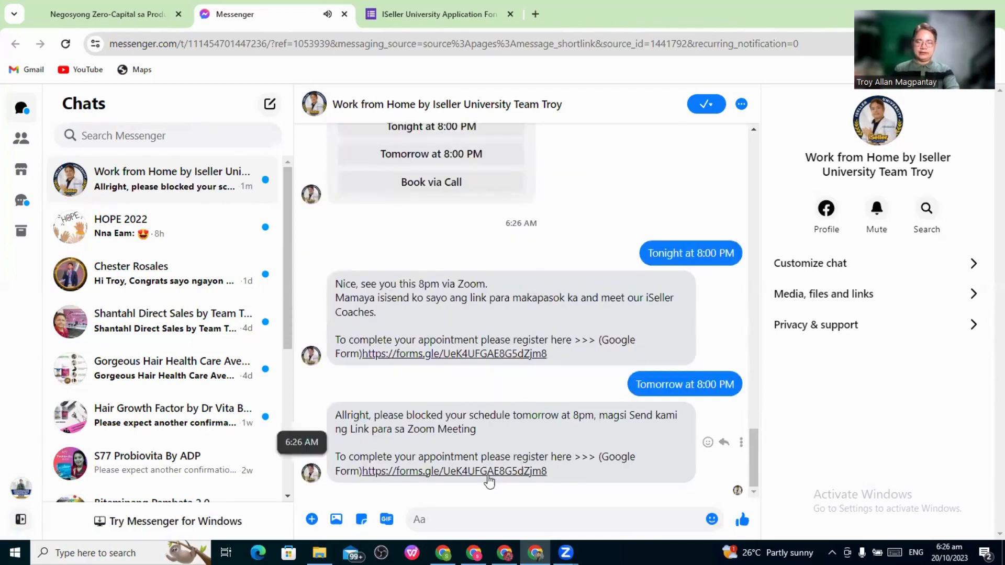
left_click(488, 472)
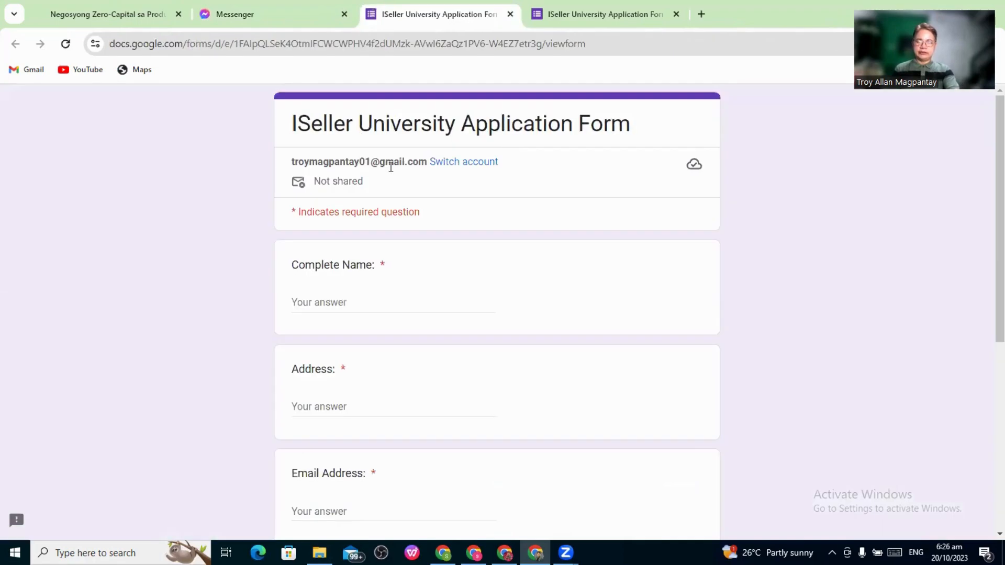
left_click(266, 14)
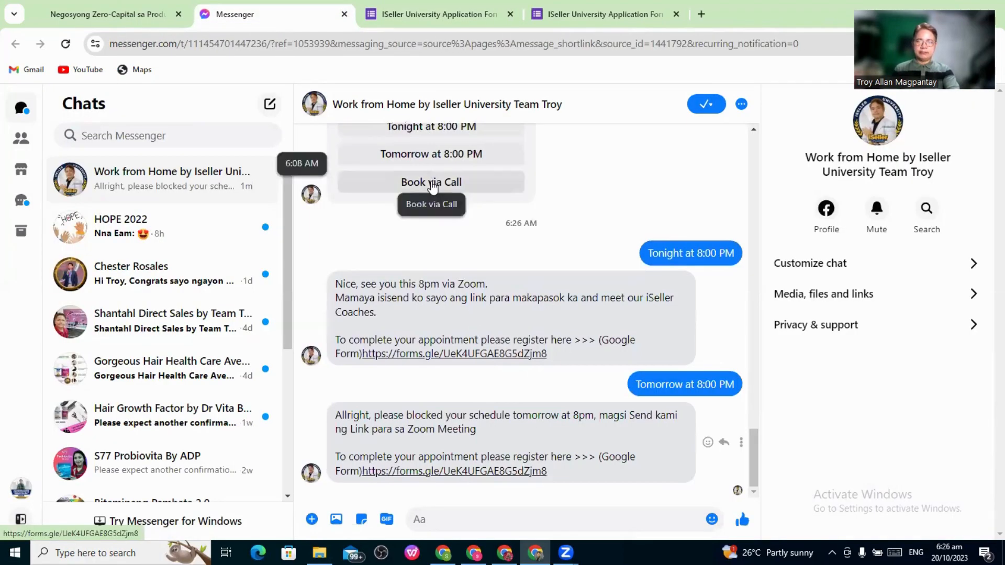
Choose Book via Call and send the bot a mobile number when asked
left_click(432, 182)
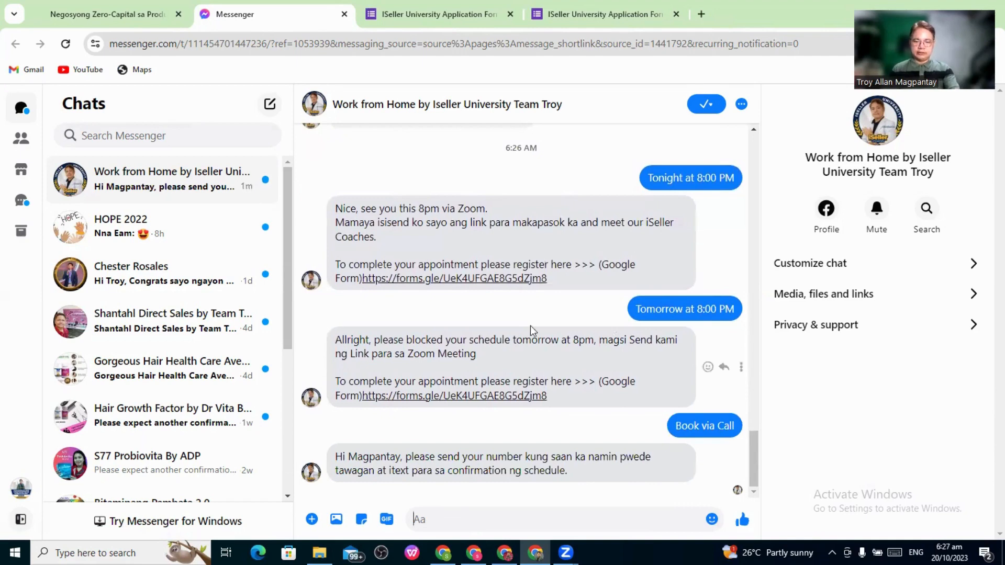
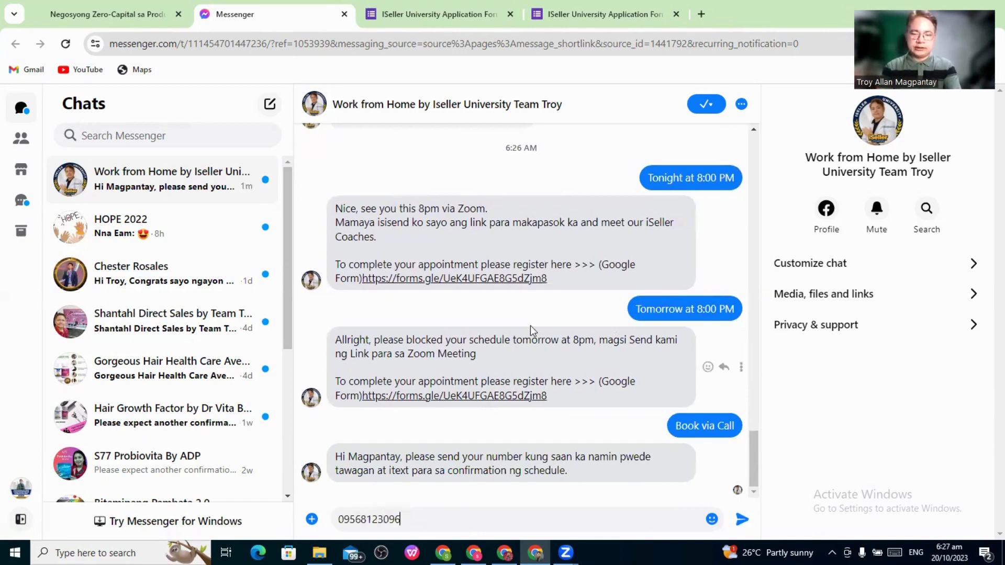
key("Return")
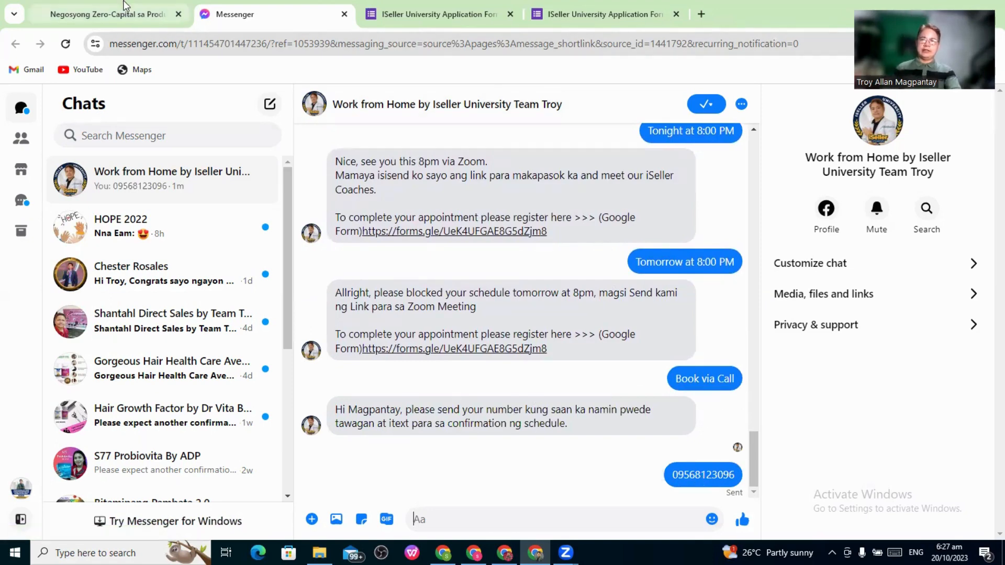
Open the published landing page and scroll to the FREE ACCESS signup form
left_click(124, 16)
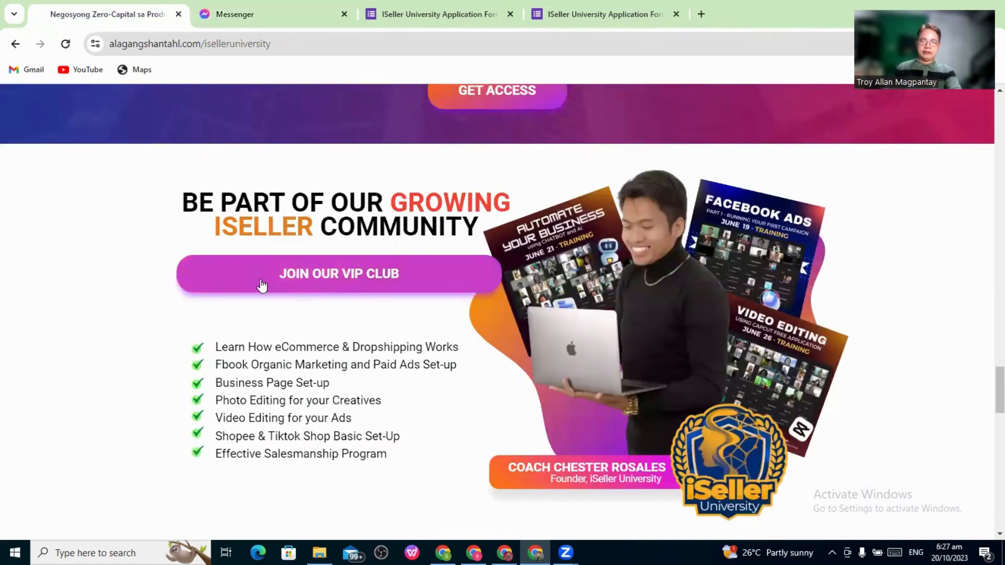
scroll(322, 287, "down", 2)
scroll(331, 289, "down", 10)
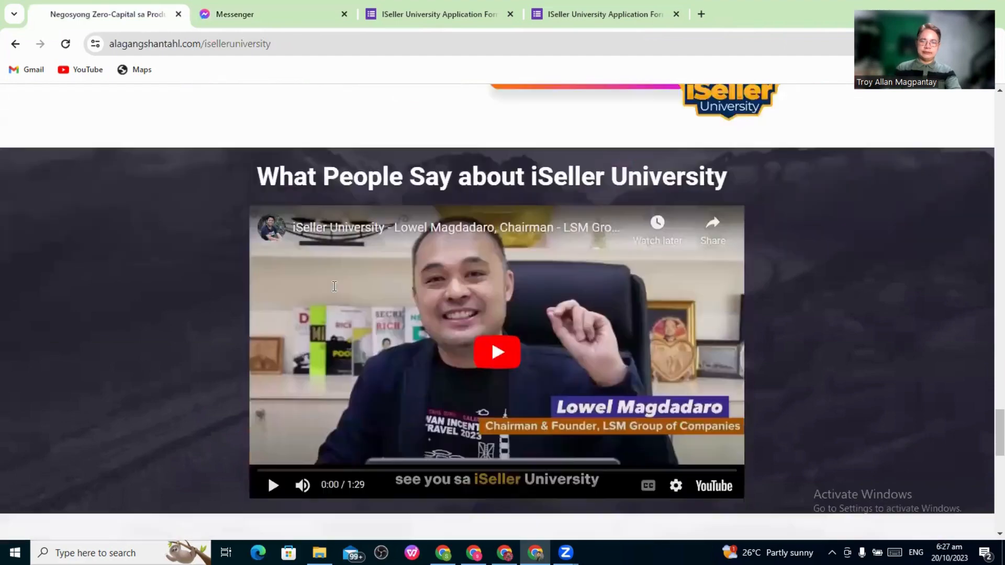
scroll(336, 290, "down", 7)
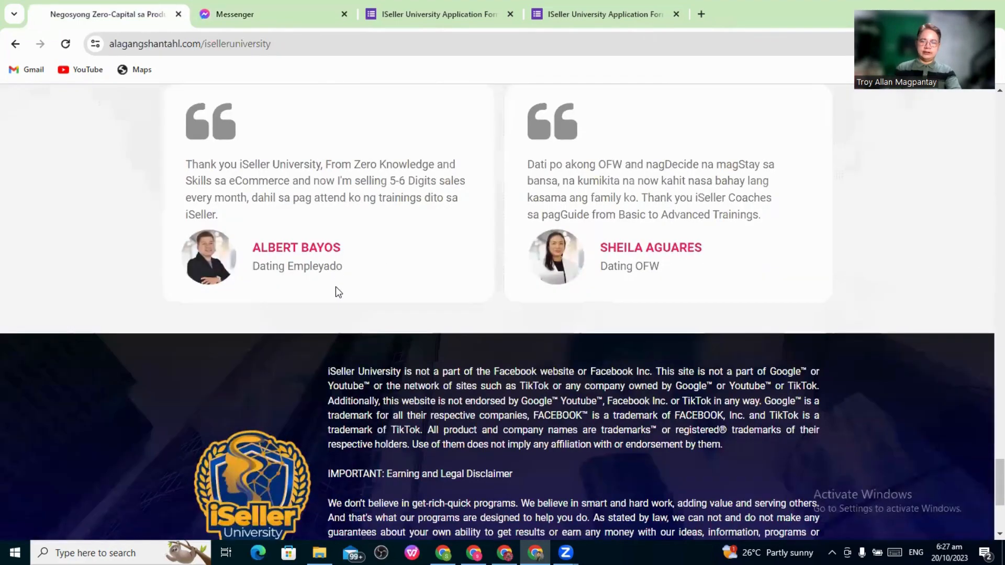
scroll(336, 292, "up", 18)
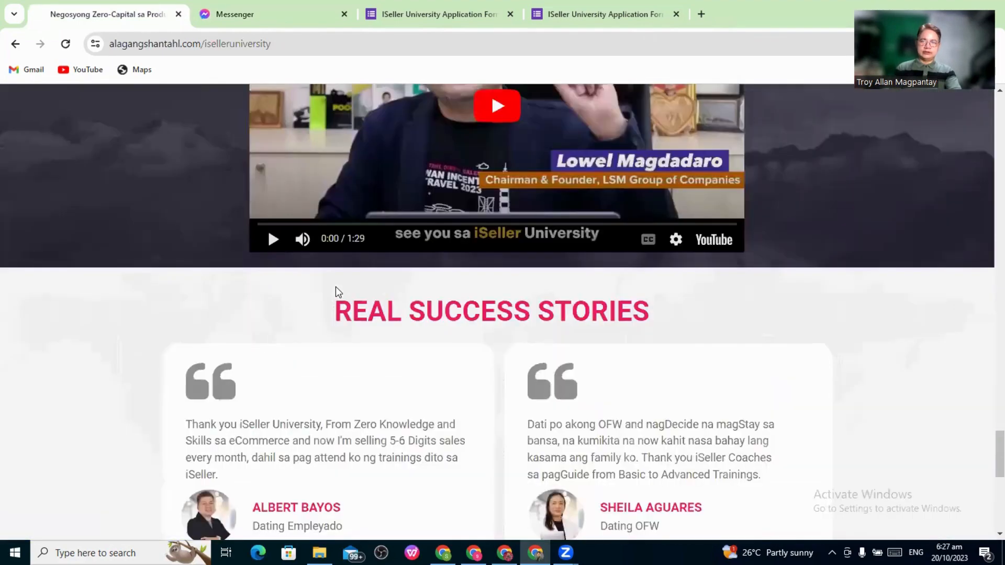
scroll(337, 291, "up", 12)
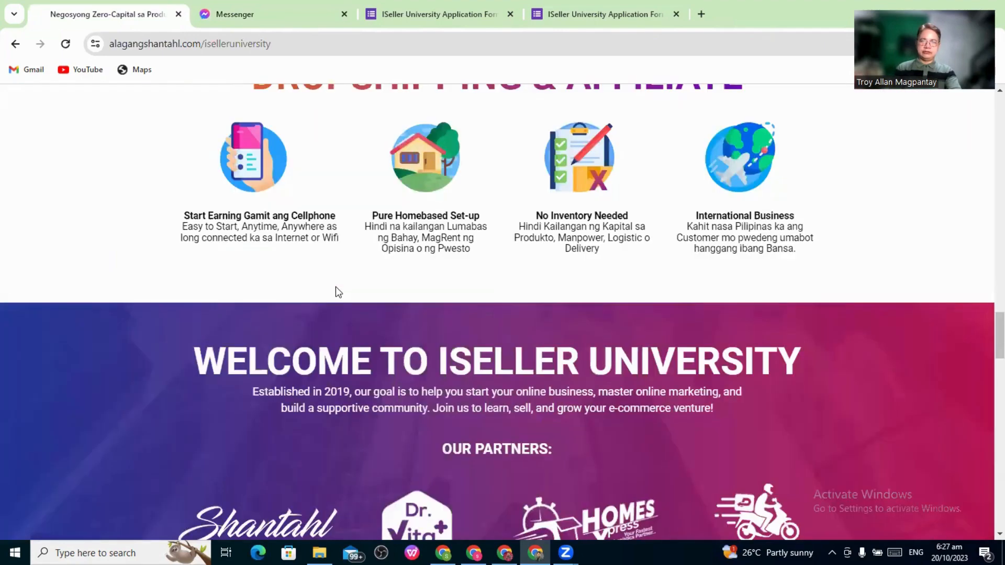
scroll(338, 292, "up", 6)
scroll(339, 292, "up", 4)
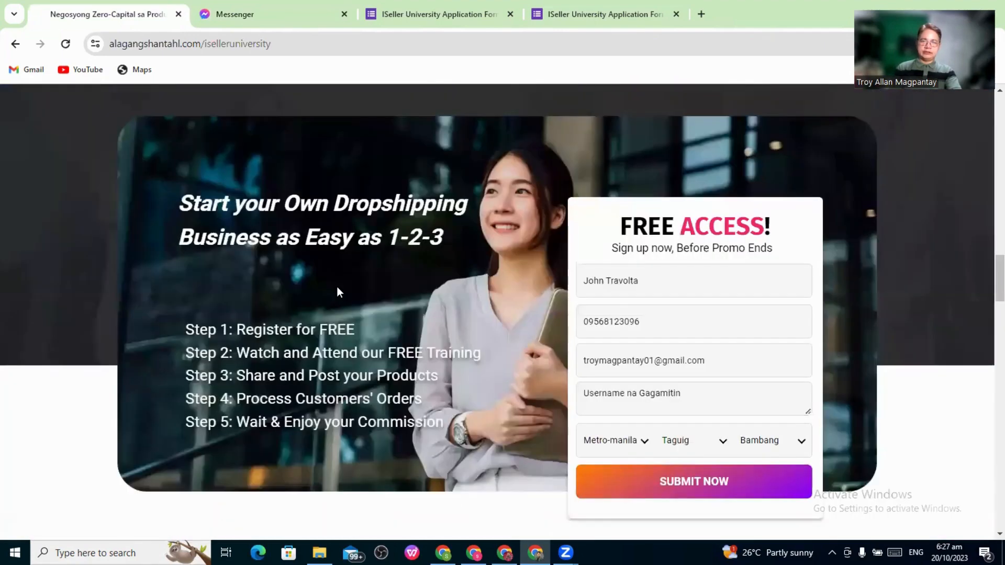
scroll(337, 286, "up", 1)
scroll(388, 300, "down", 2)
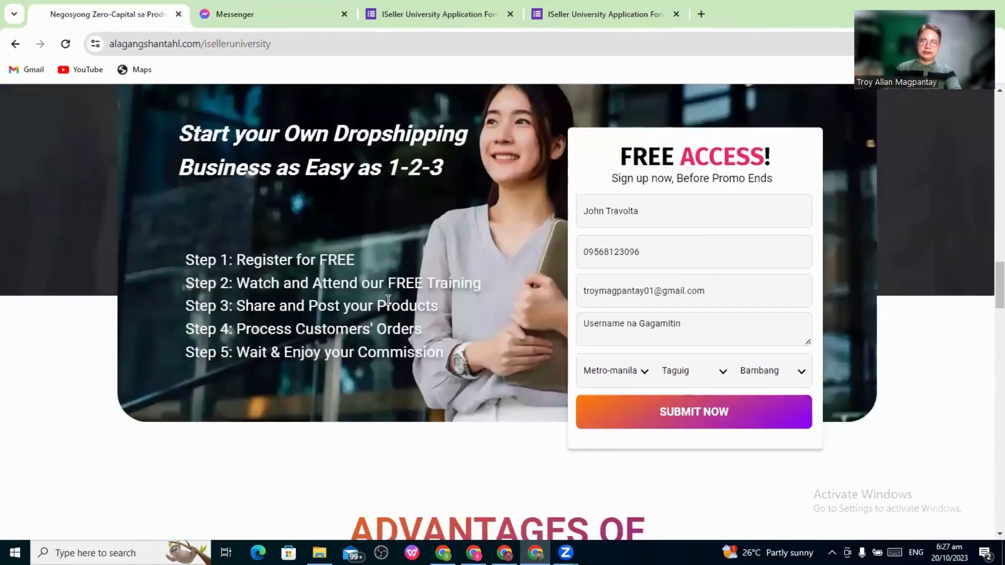
scroll(283, 266, "up", 2)
scroll(286, 265, "down", 3)
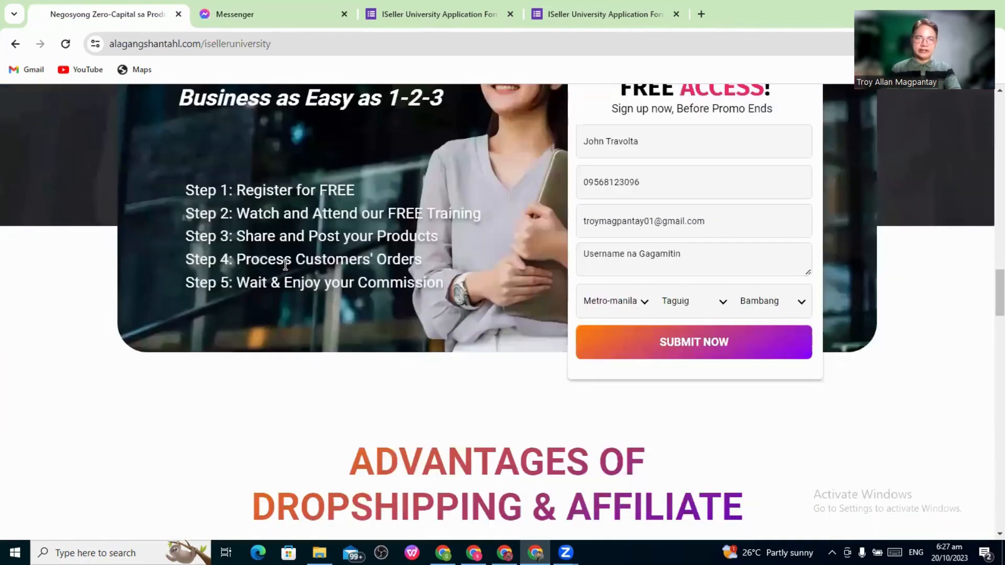
Fill in a full name and a username on the signup form and submit it
key("Tab")
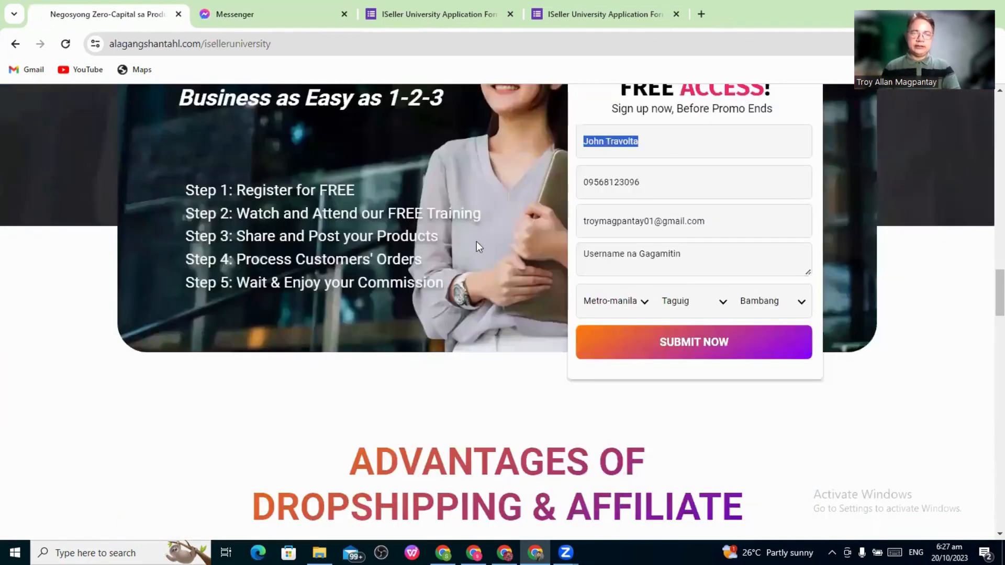
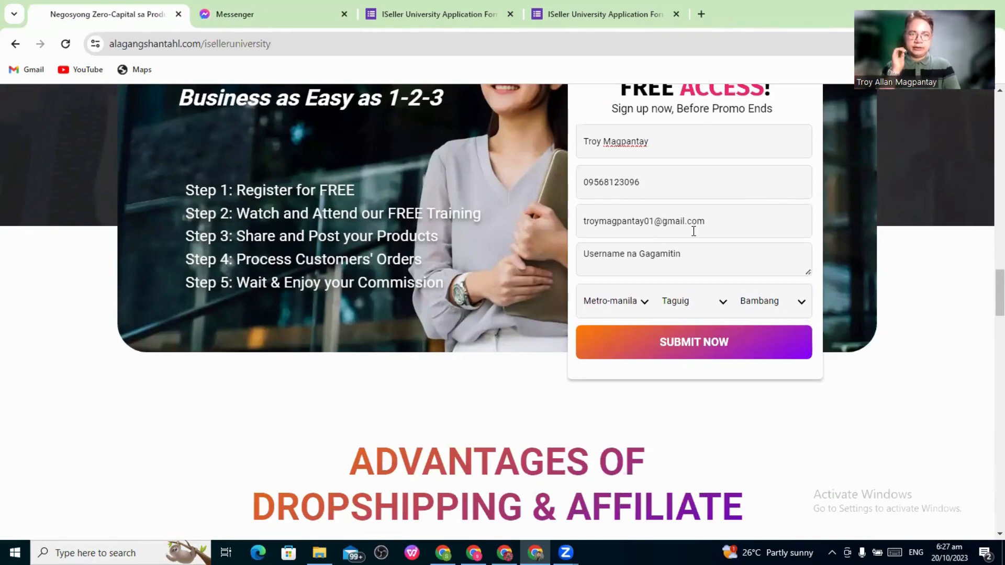
left_click(690, 258)
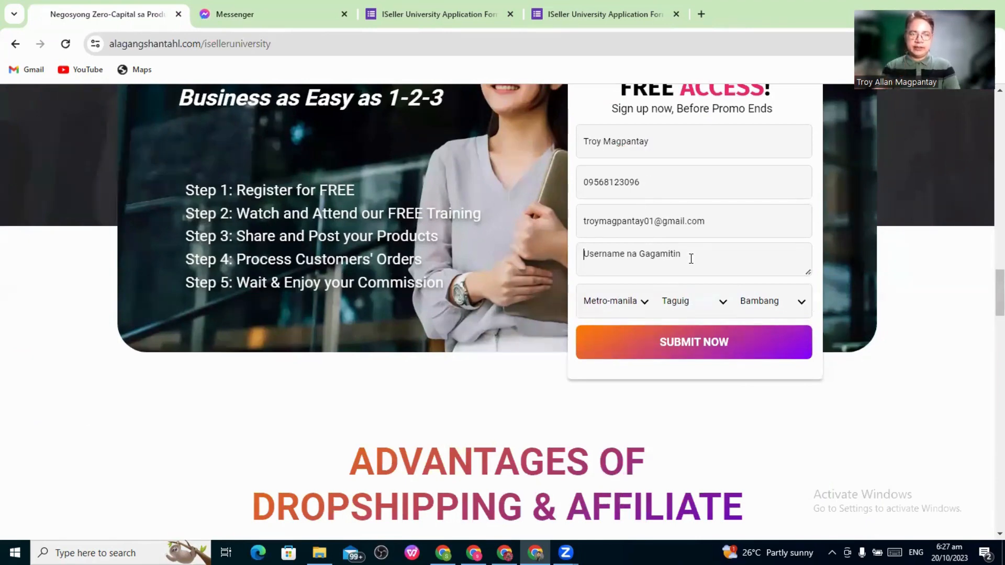
type("troy0")
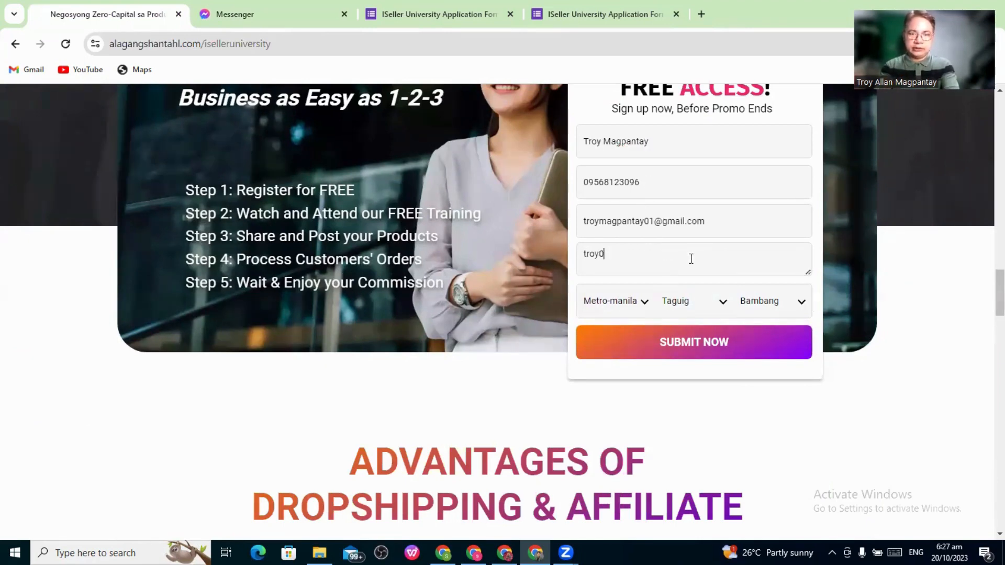
type("01")
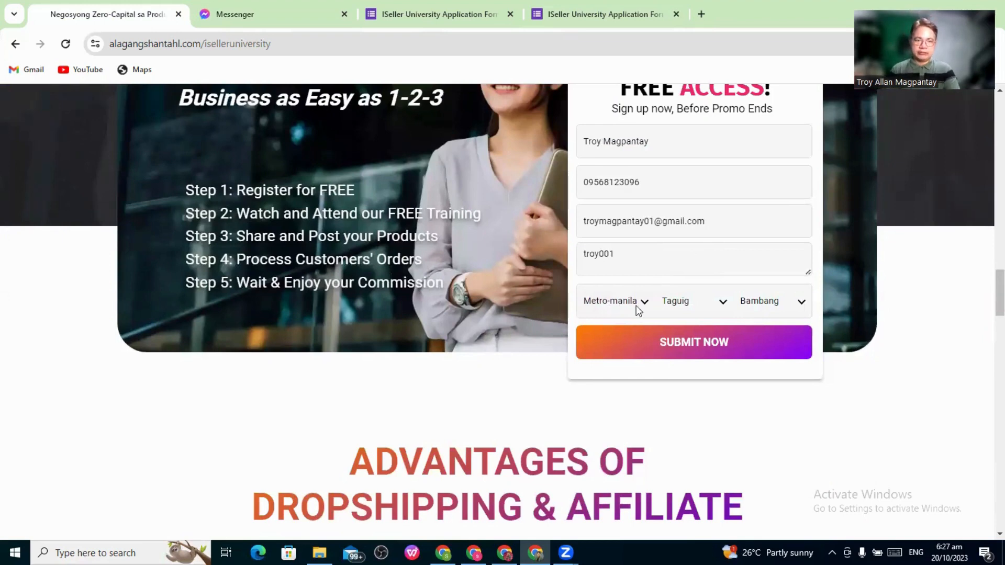
left_click(695, 354)
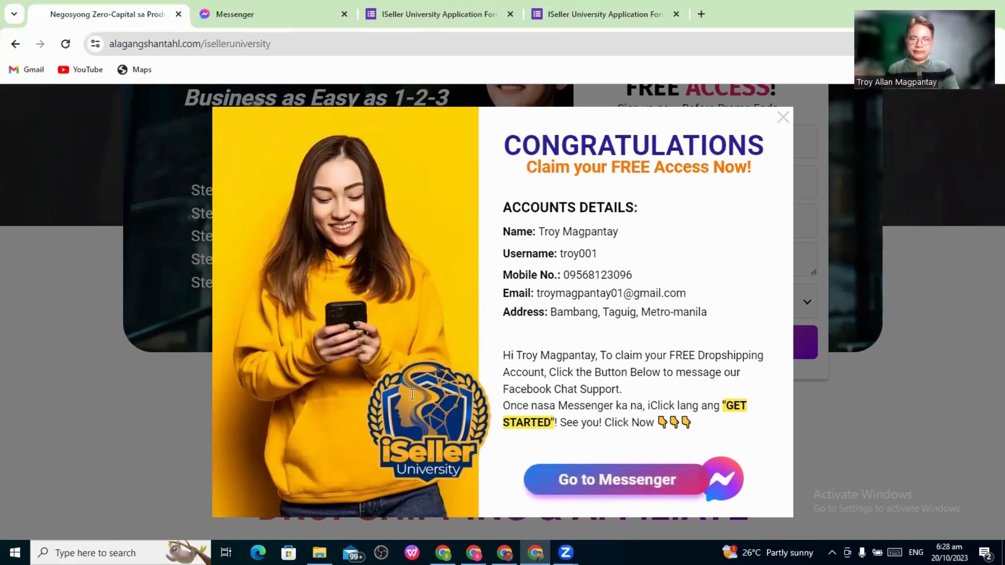
Return to the Webcake editor and close the Events popup and Button_4 settings panel
key("alt+Tab")
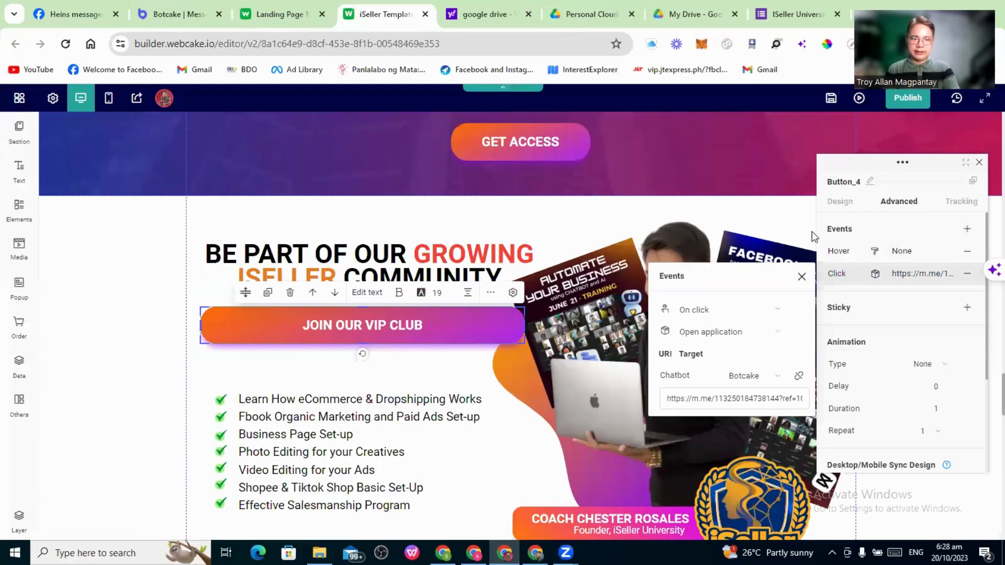
left_click(849, 240)
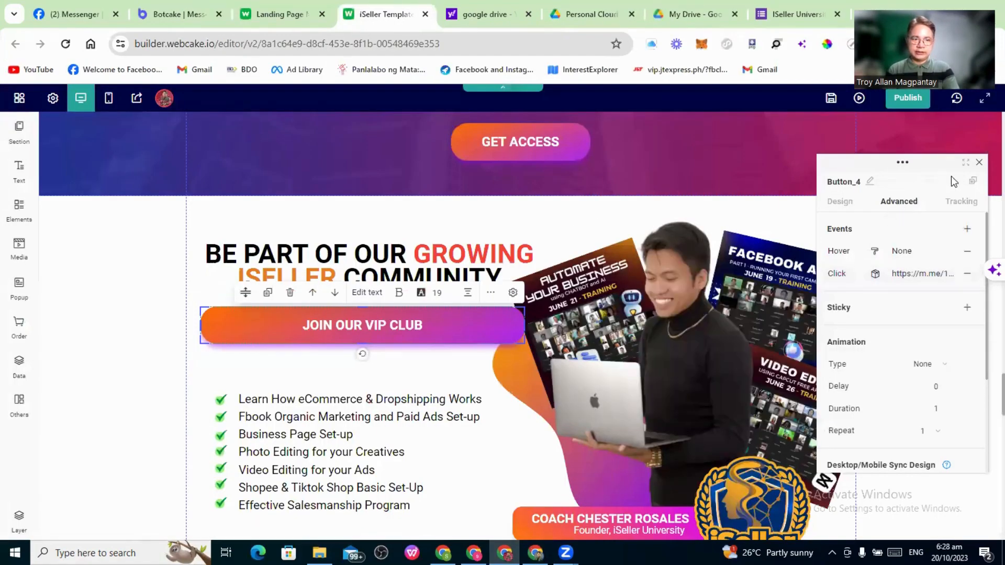
left_click(978, 162)
Look over the page down to the sign-up form and list the page's popups
scroll(709, 231, "down", 3)
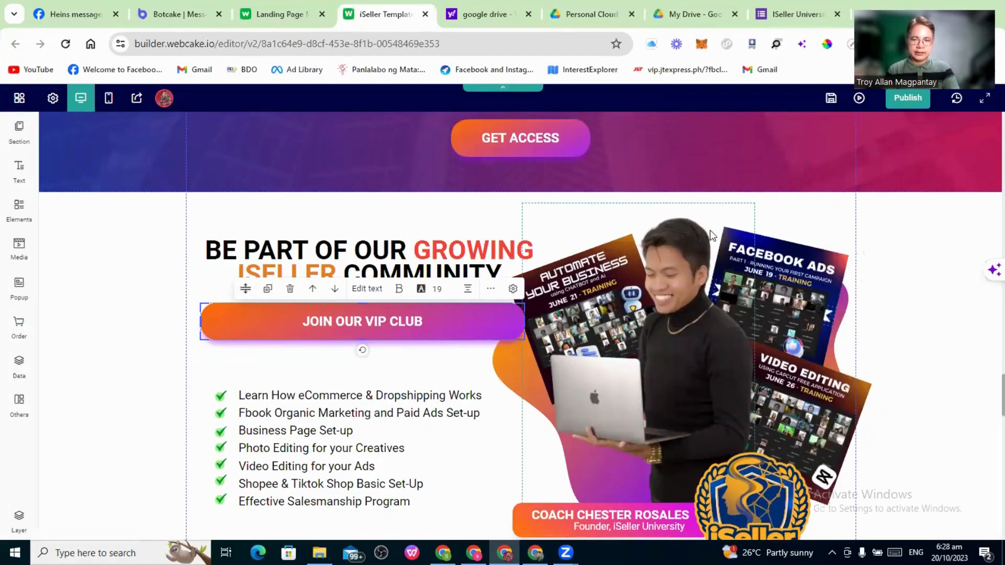
scroll(712, 230, "down", 6)
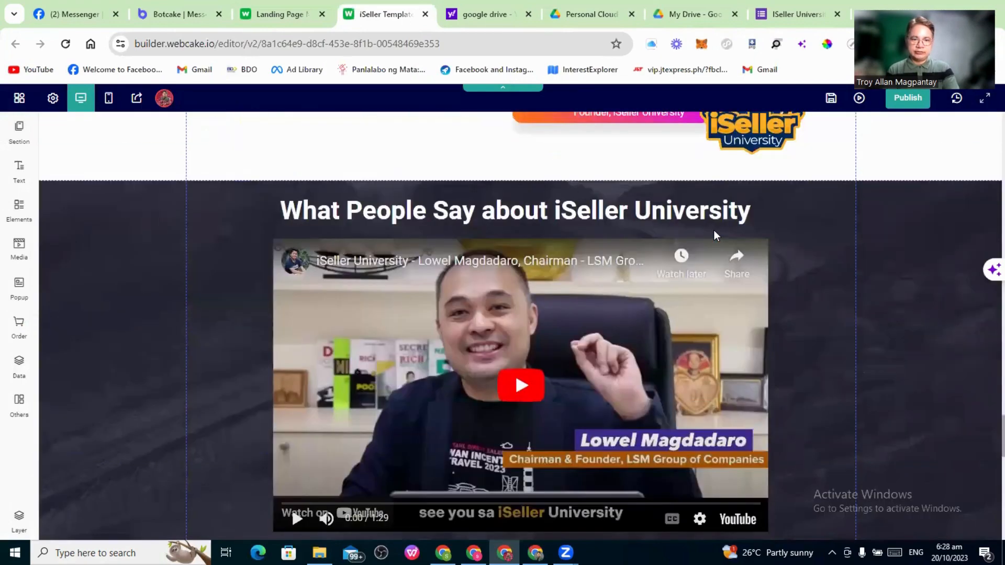
scroll(714, 230, "down", 3)
scroll(714, 231, "up", 10)
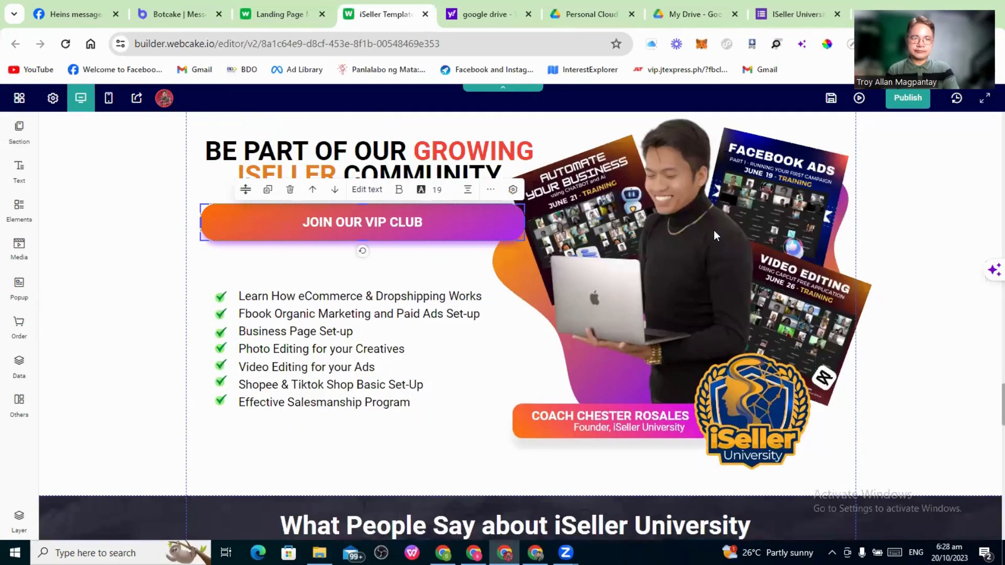
scroll(713, 230, "up", 5)
scroll(714, 230, "up", 5)
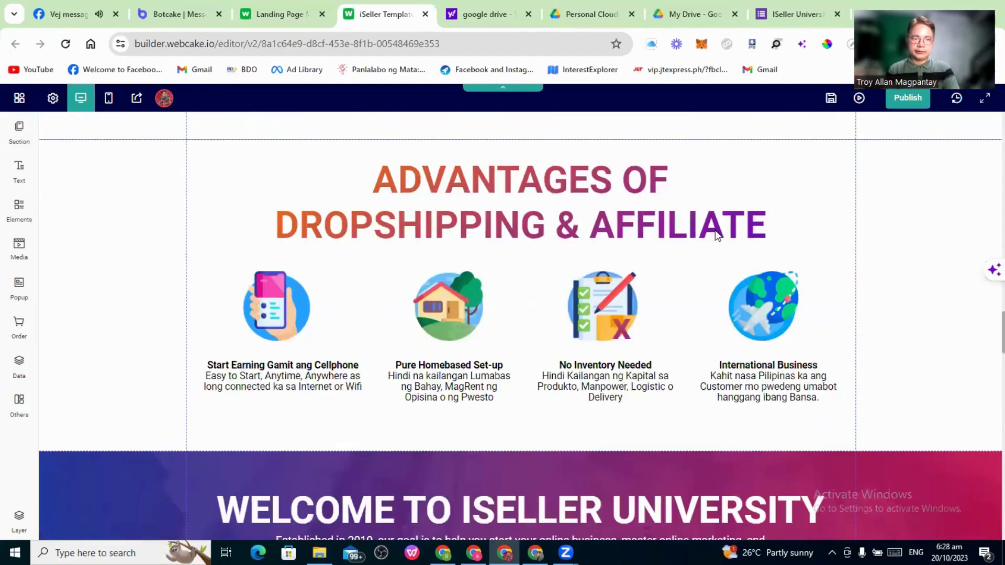
scroll(716, 303, "up", 5)
scroll(715, 299, "down", 2)
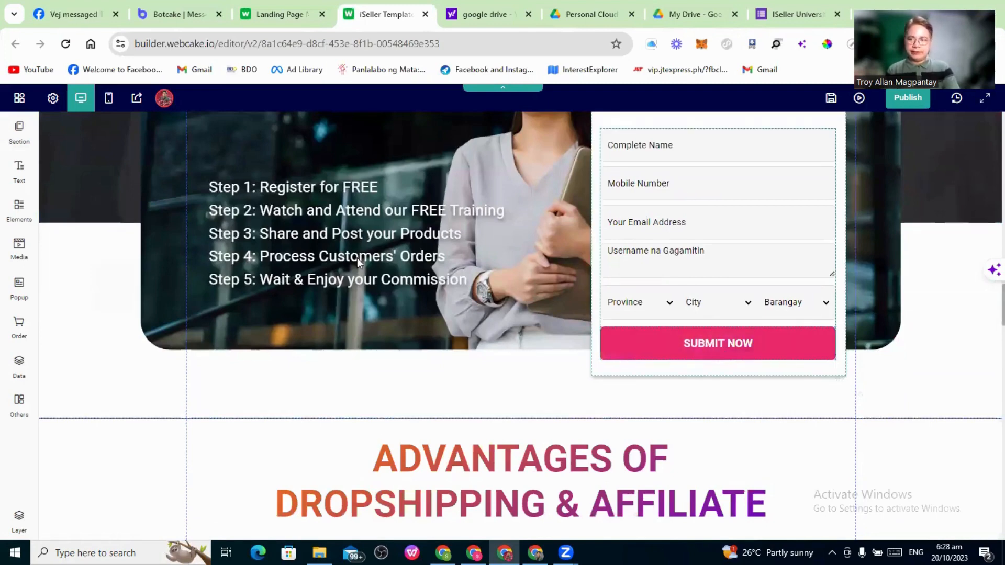
left_click(19, 286)
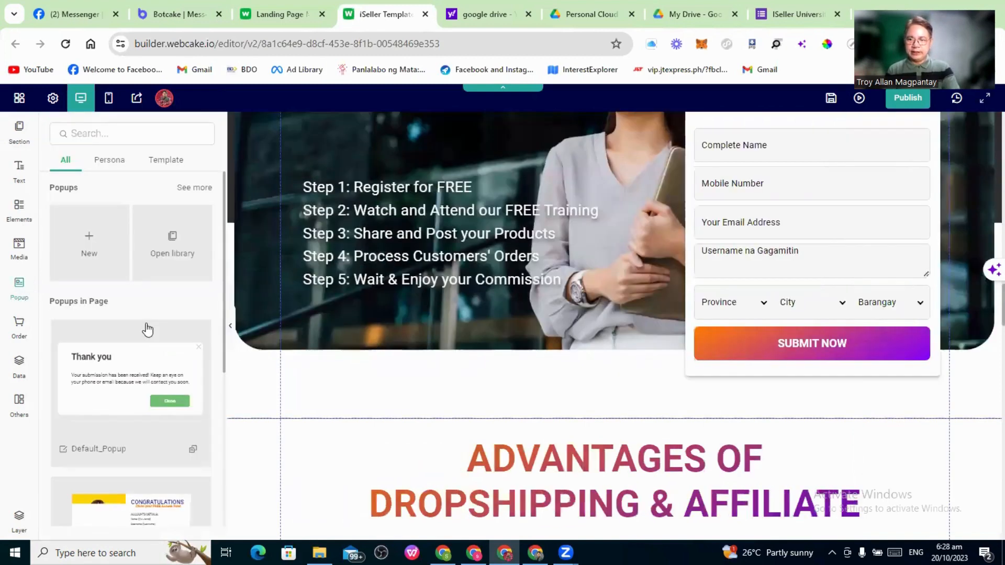
Edit Pop_up_Claim and view the Go to Messenger button's click event with its m.me link
scroll(144, 330, "down", 4)
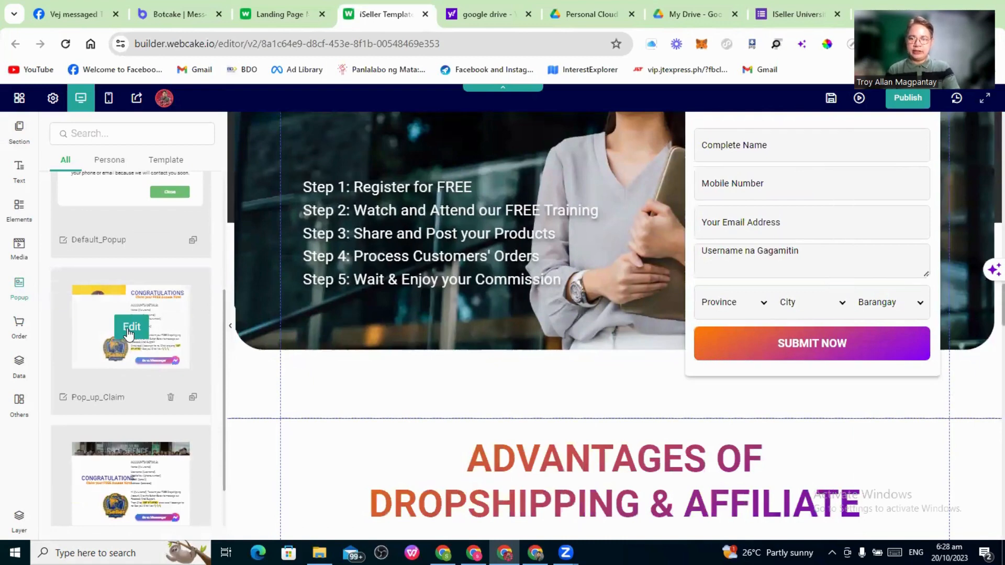
left_click(131, 327)
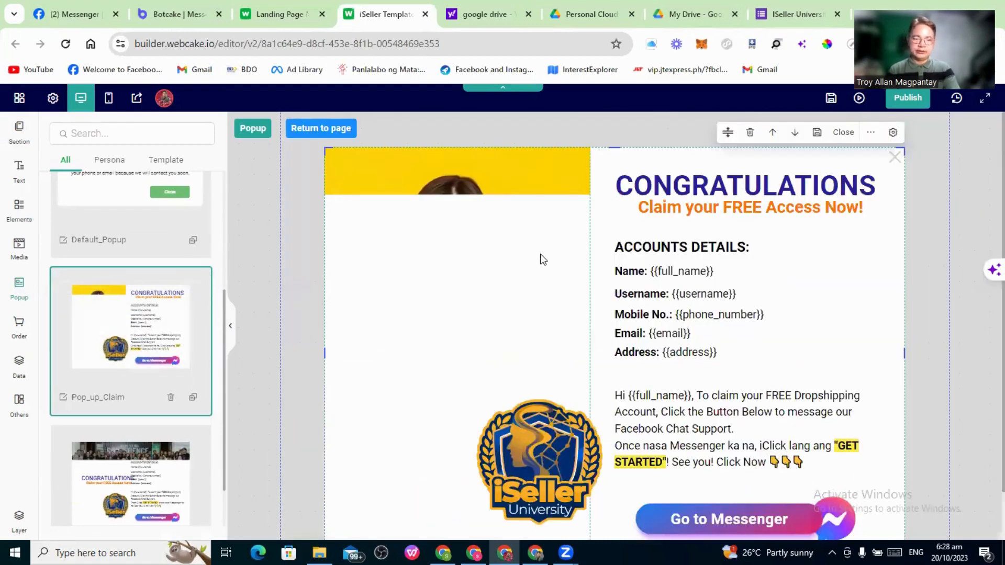
scroll(543, 259, "down", 1)
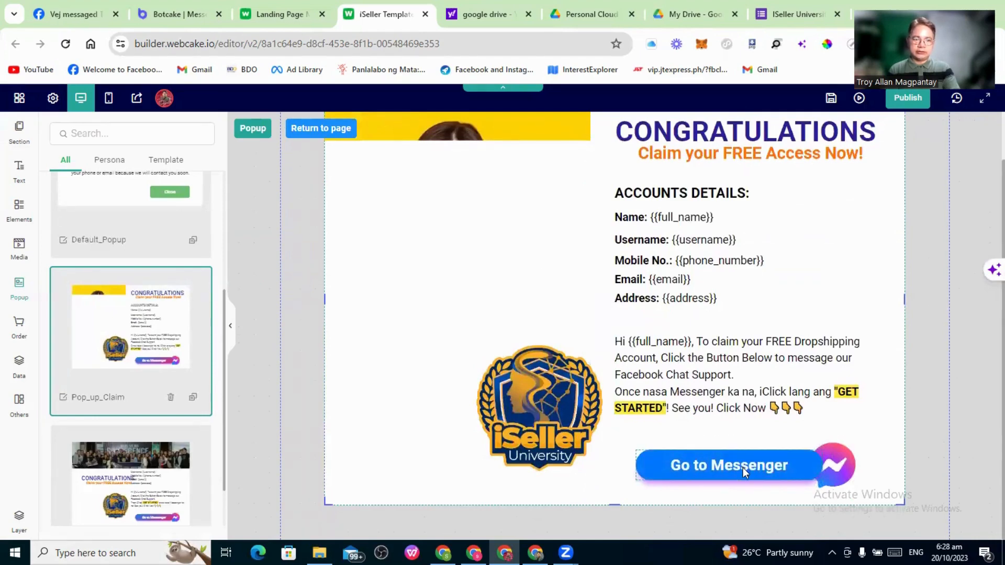
left_click(743, 467)
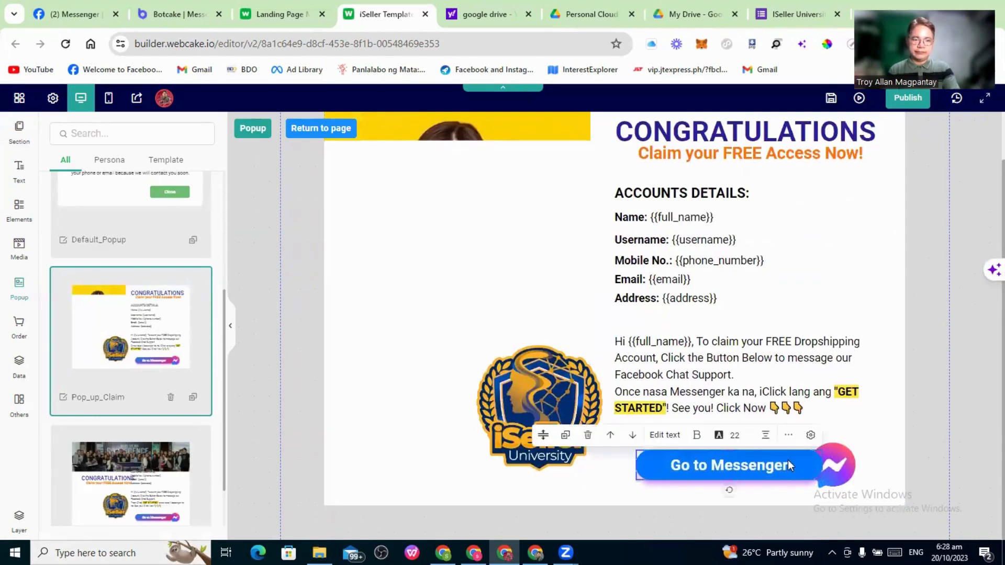
left_click(810, 435)
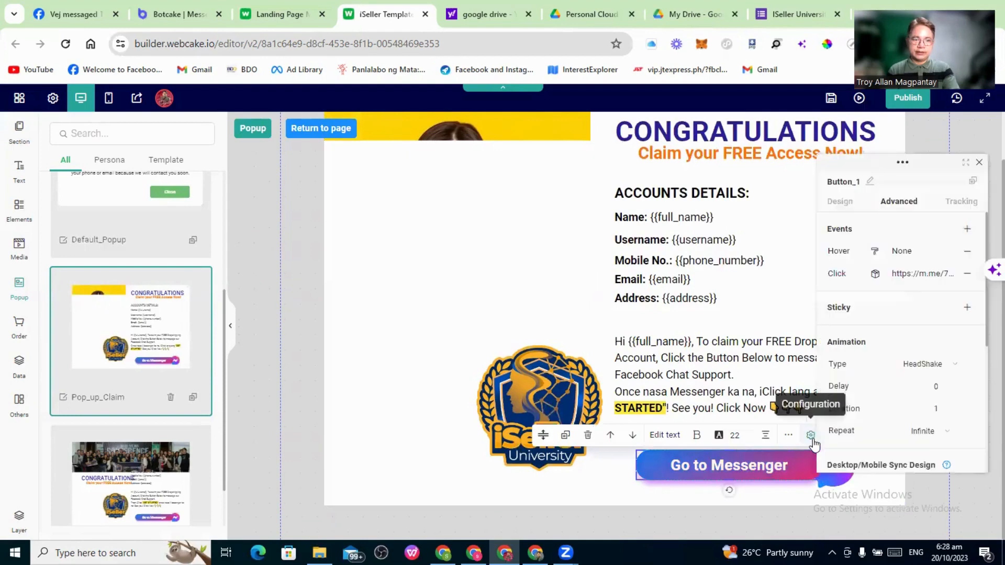
left_click(929, 276)
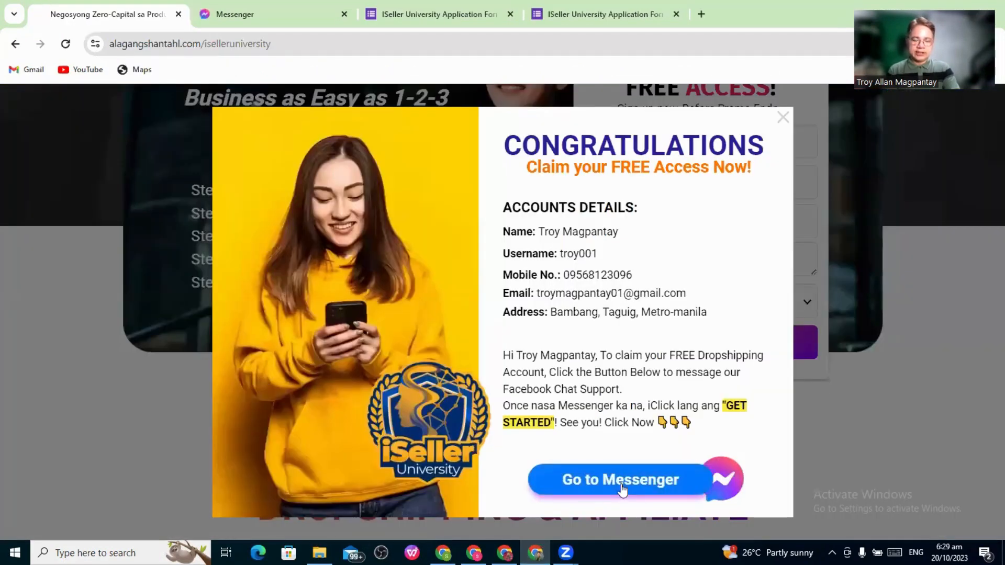
Test the live popup's Go to Messenger button in the chat, then return to Webcake
left_click(622, 490)
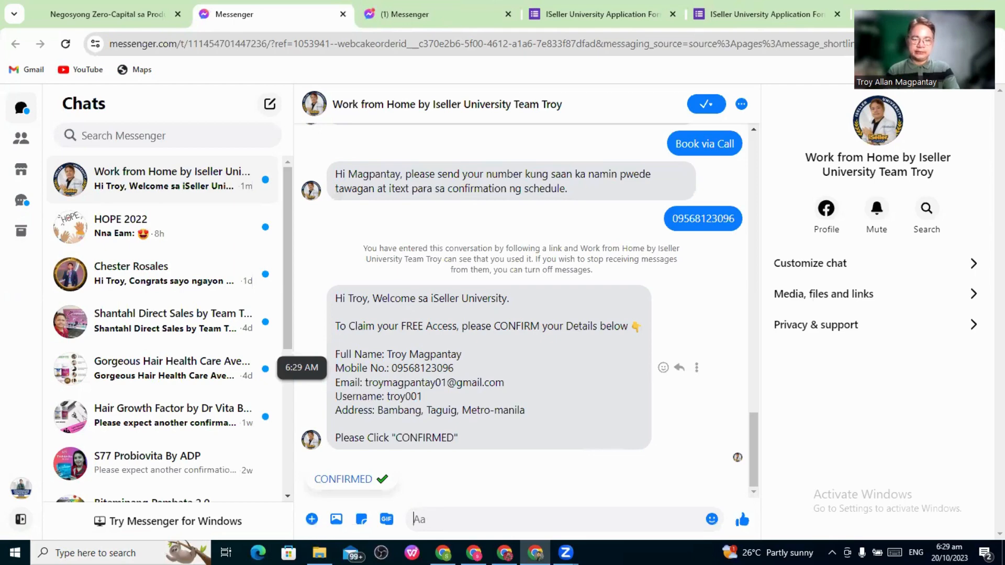
key("alt+Tab")
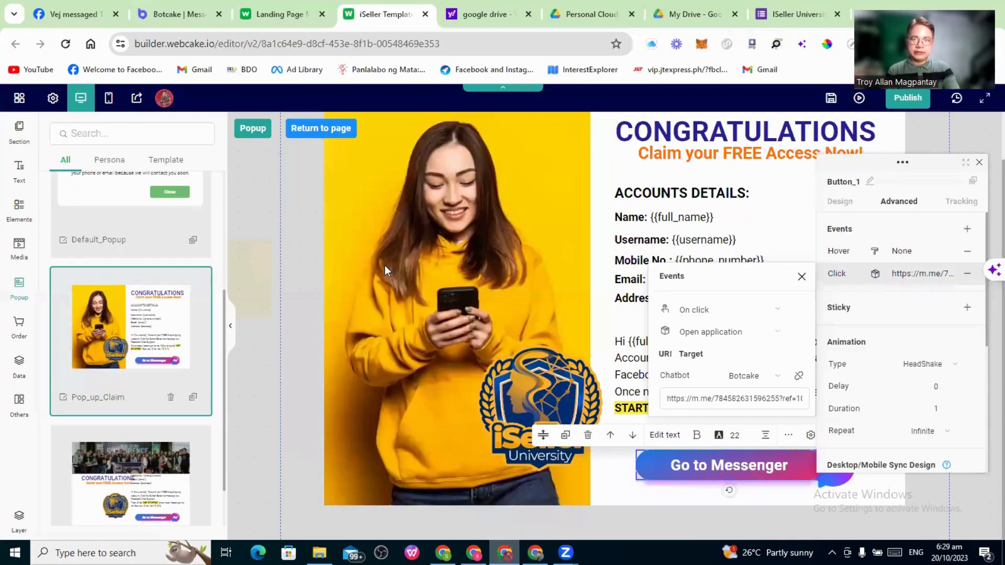
In Botcake, go from Growth Tools to the AFFILIATE tool's Config, briefly checking Messenger
left_click(168, 16)
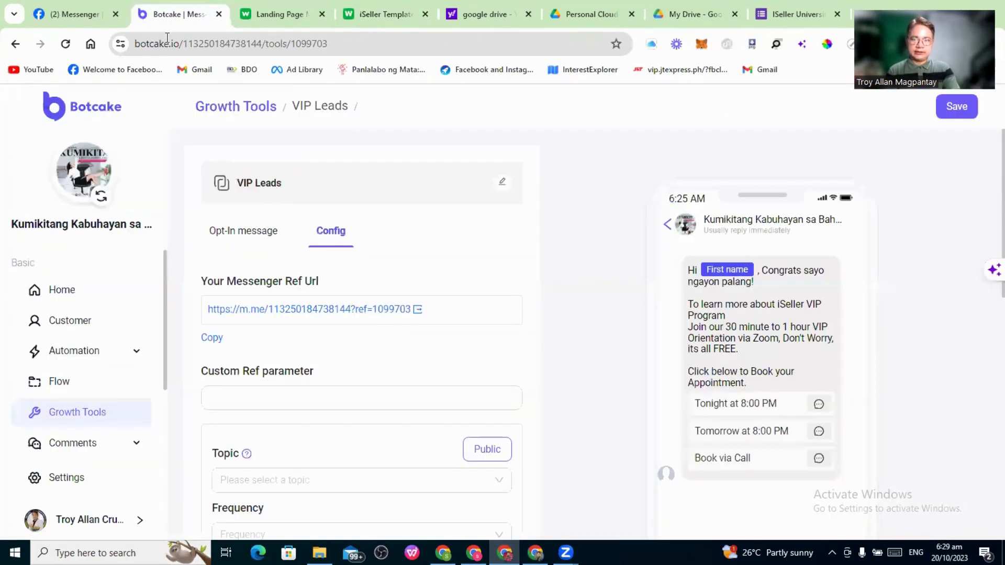
left_click(240, 110)
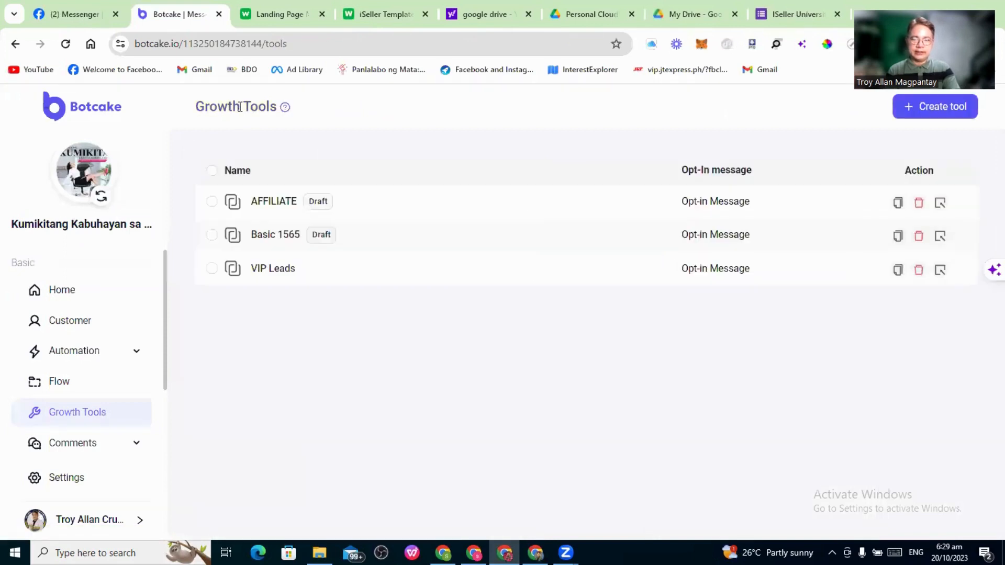
left_click(268, 207)
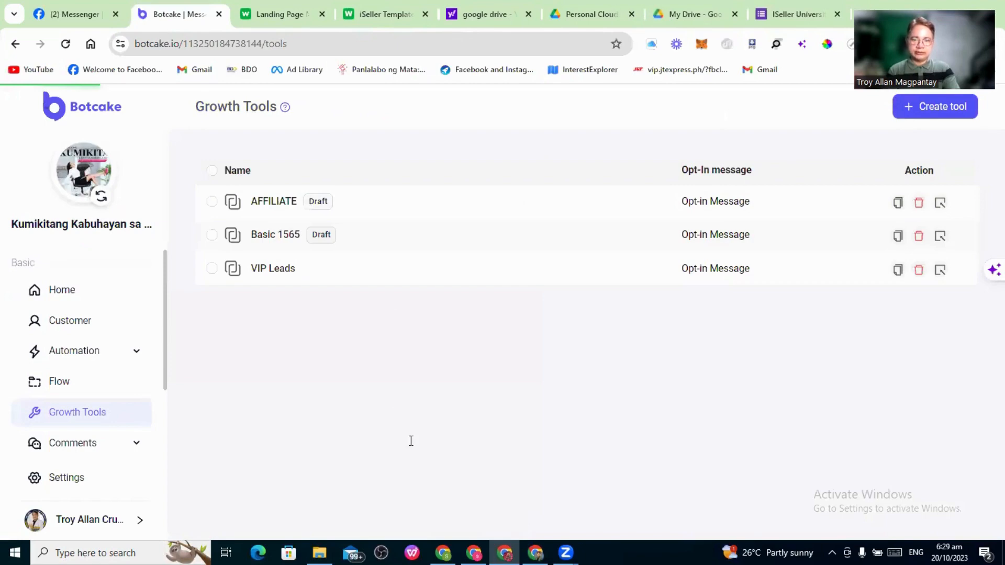
key("alt+Tab")
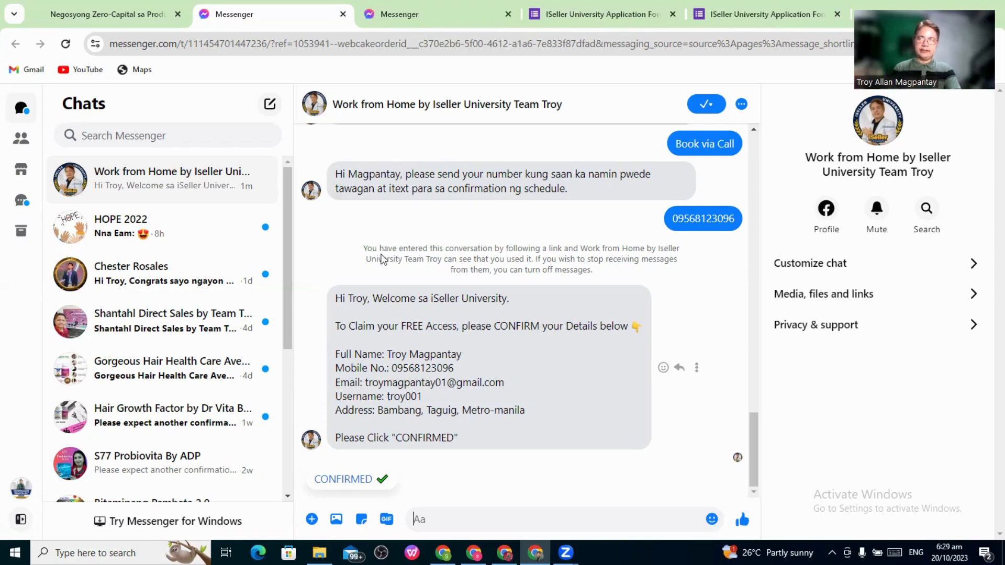
key("alt+Tab")
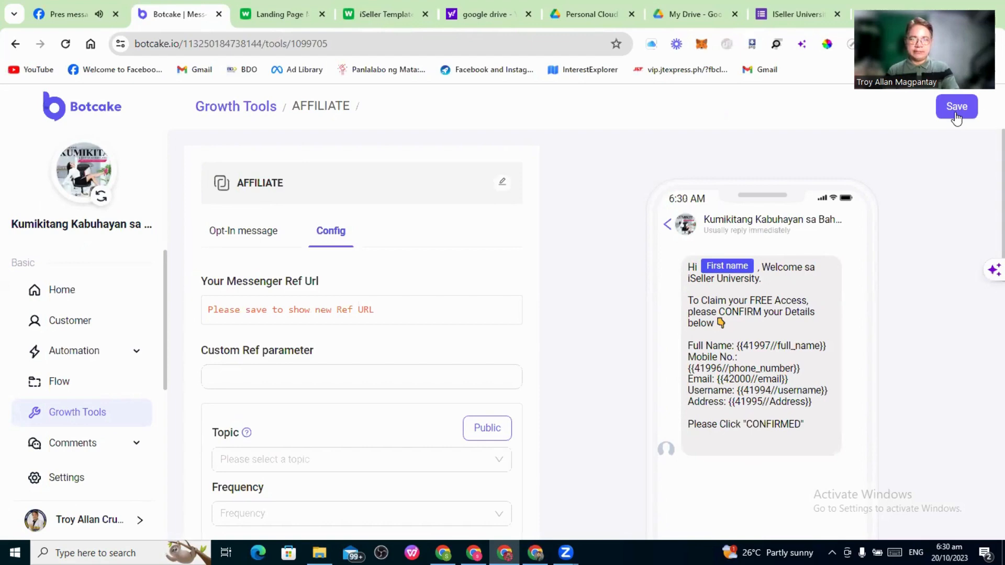
Save the AFFILIATE tool to generate its Messenger ref URL
left_click(956, 111)
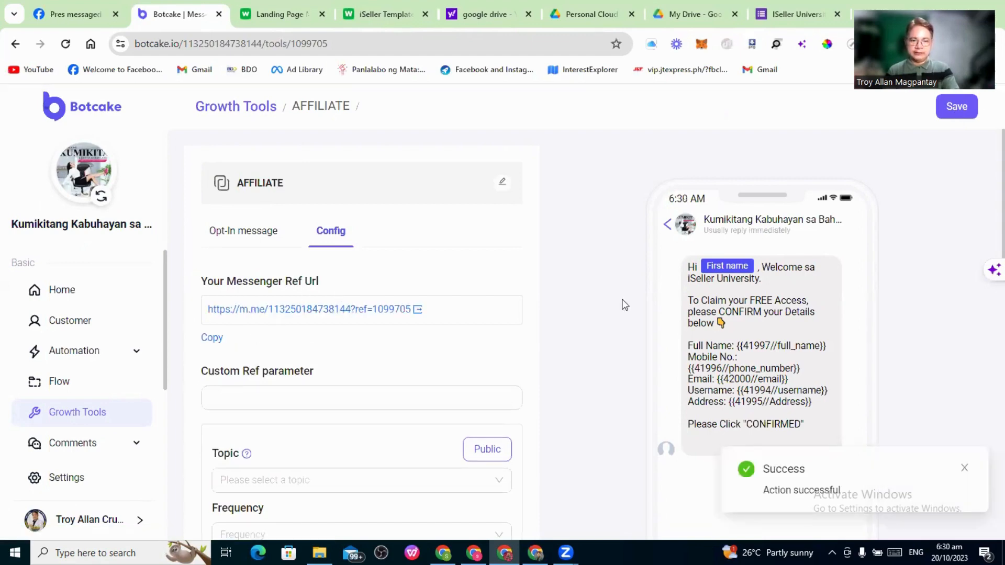
scroll(628, 306, "down", 2)
scroll(635, 311, "down", 5)
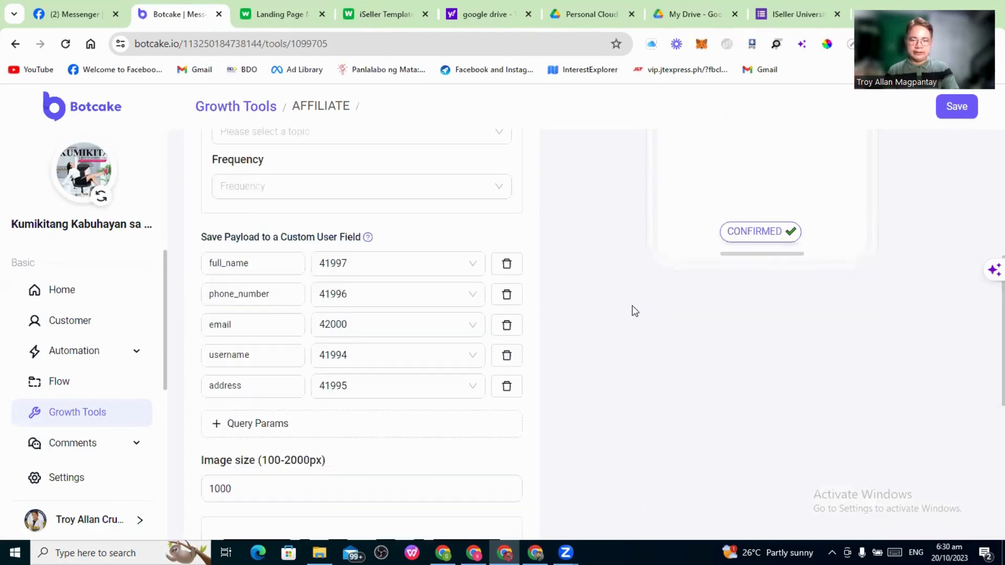
scroll(634, 310, "down", 1)
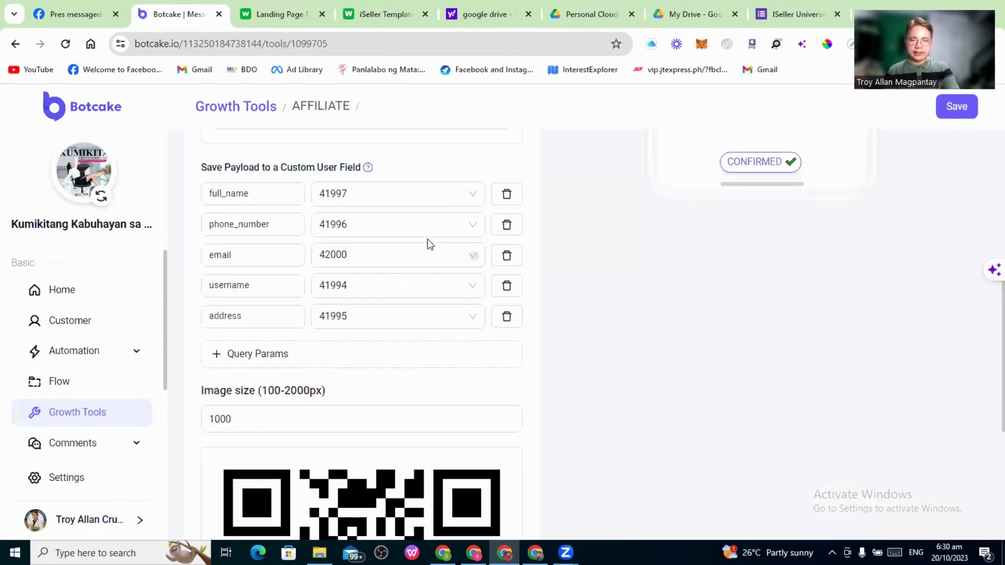
Map the full_name, phone_number, email, username and address payloads to matching custom fields
left_click(473, 195)
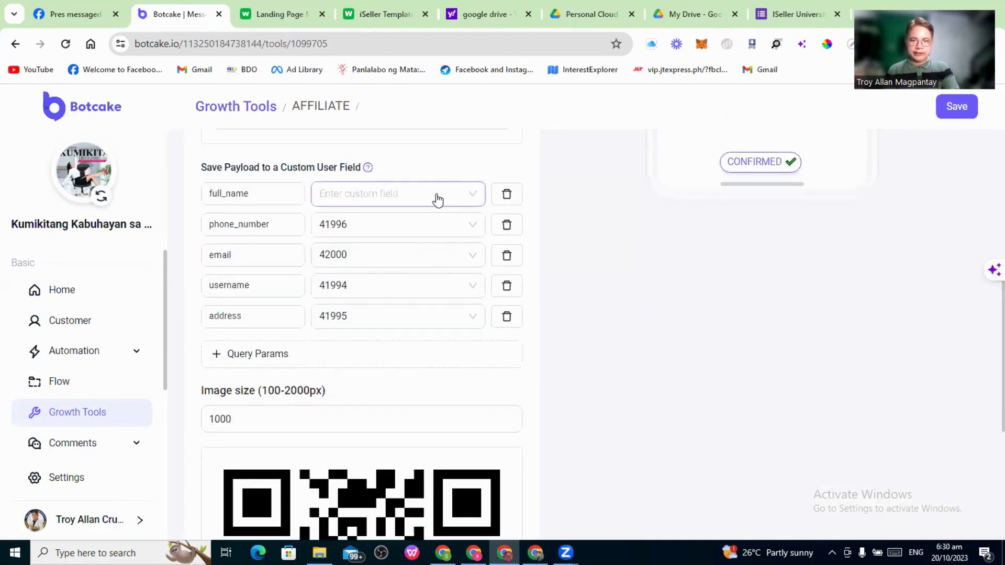
left_click(376, 296)
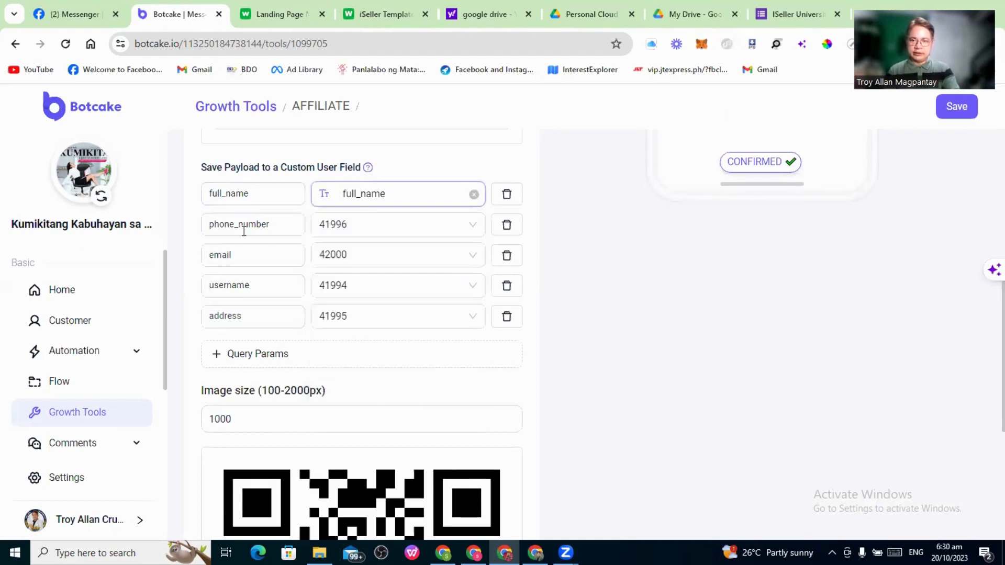
left_click(376, 230)
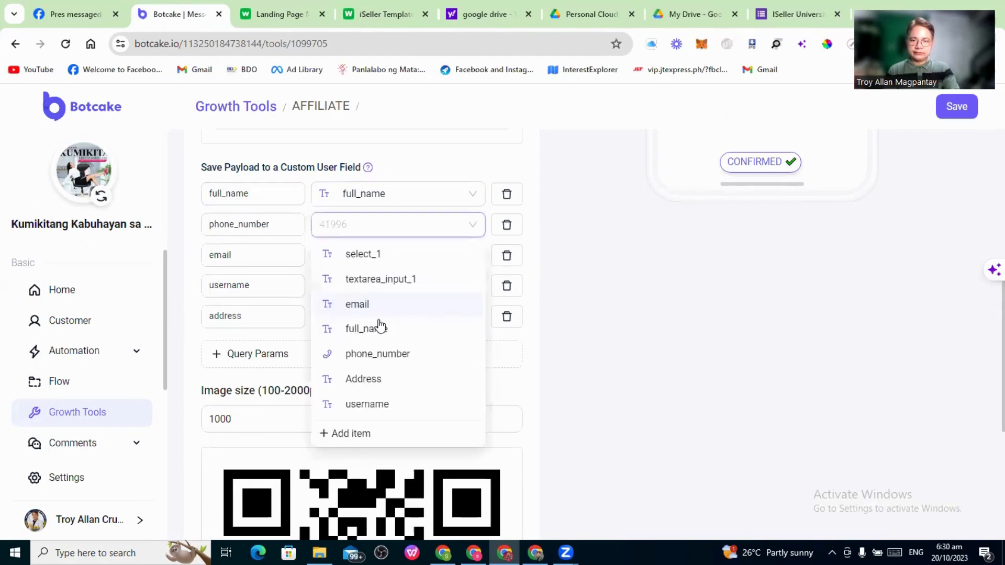
left_click(385, 358)
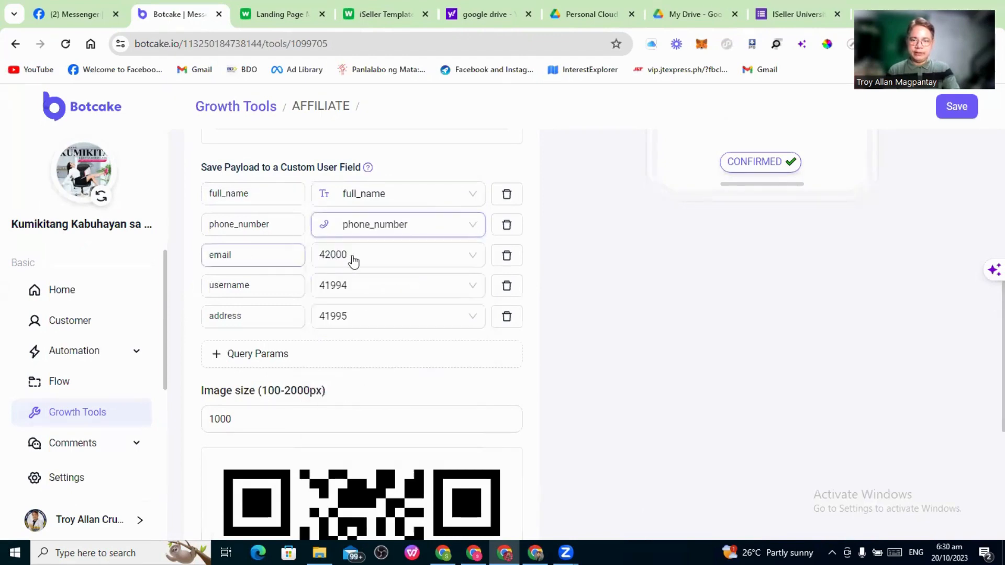
left_click(353, 261)
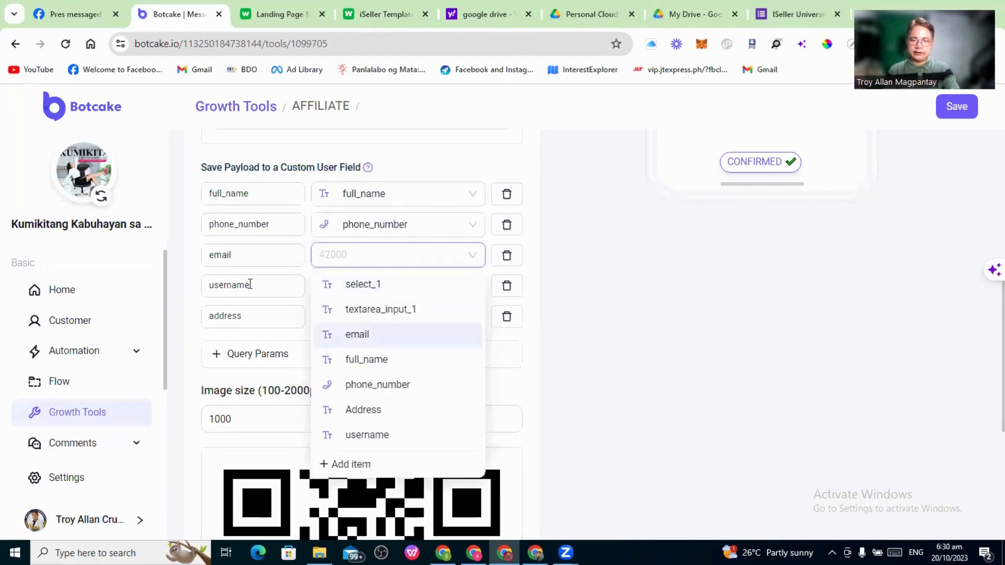
left_click(356, 335)
left_click(345, 290)
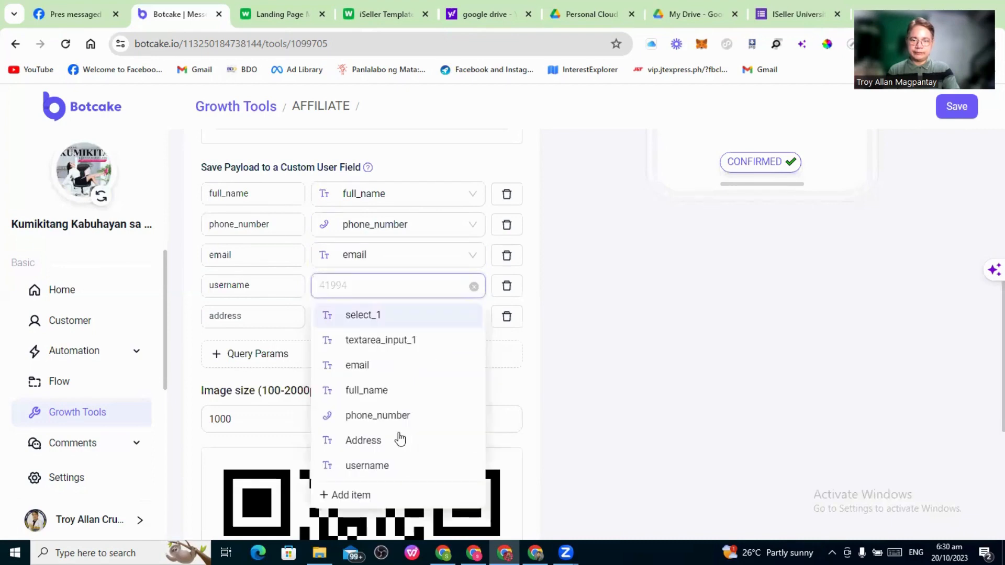
left_click(384, 470)
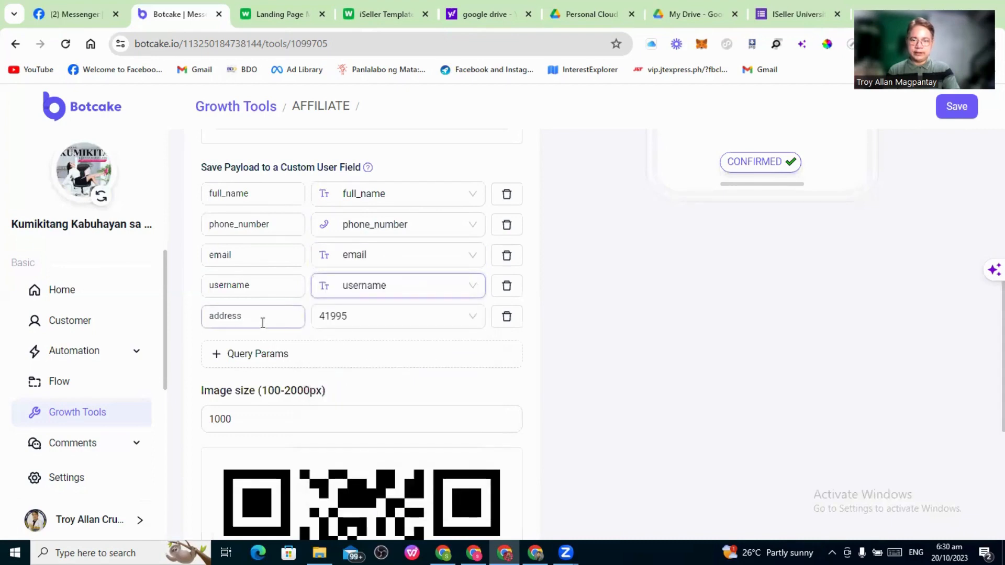
left_click(354, 324)
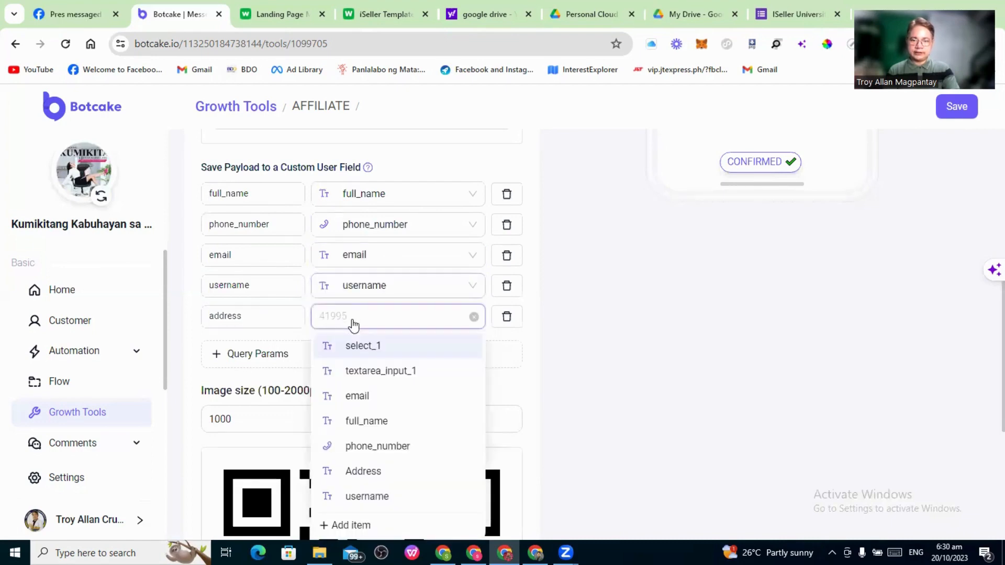
left_click(374, 471)
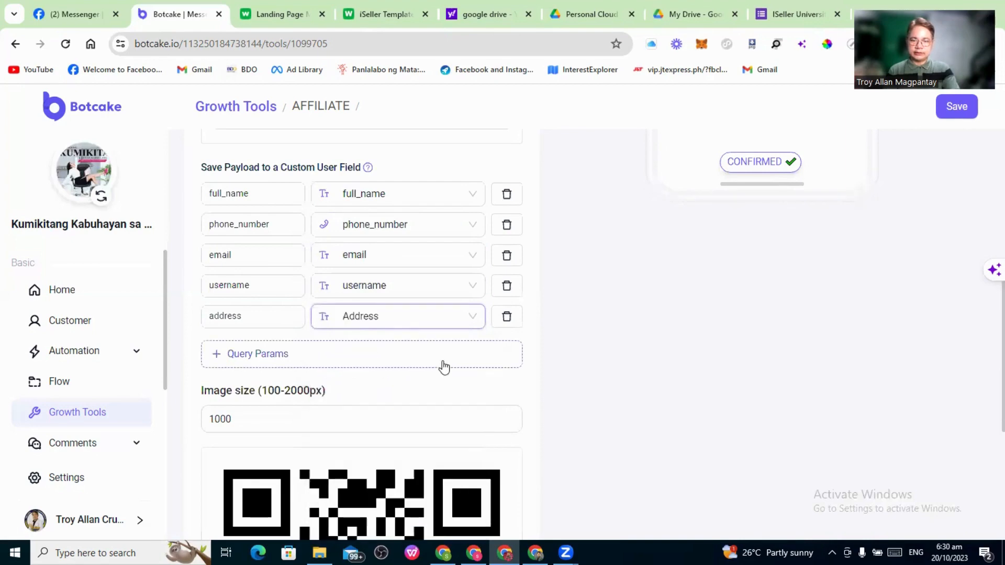
scroll(621, 329, "up", 3)
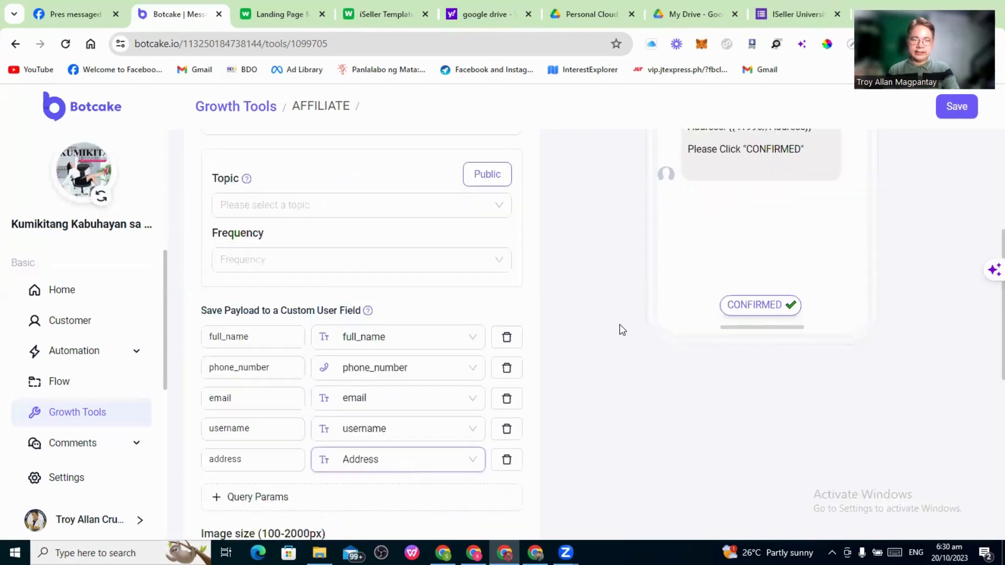
scroll(894, 220, "up", 5)
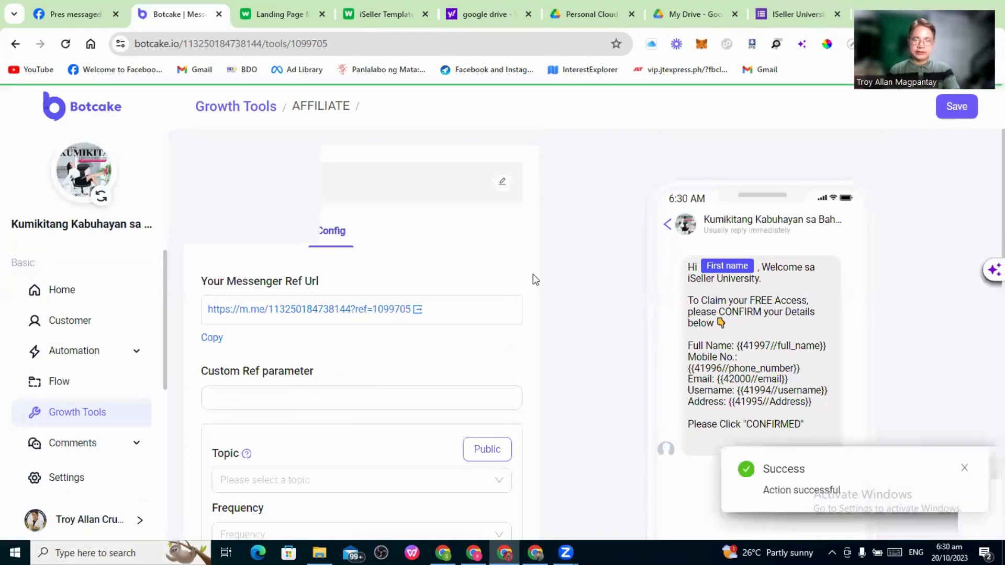
Replace the Go to Messenger button's click URL with the copied Botcake ref link and save
left_click(224, 337)
left_click(356, 13)
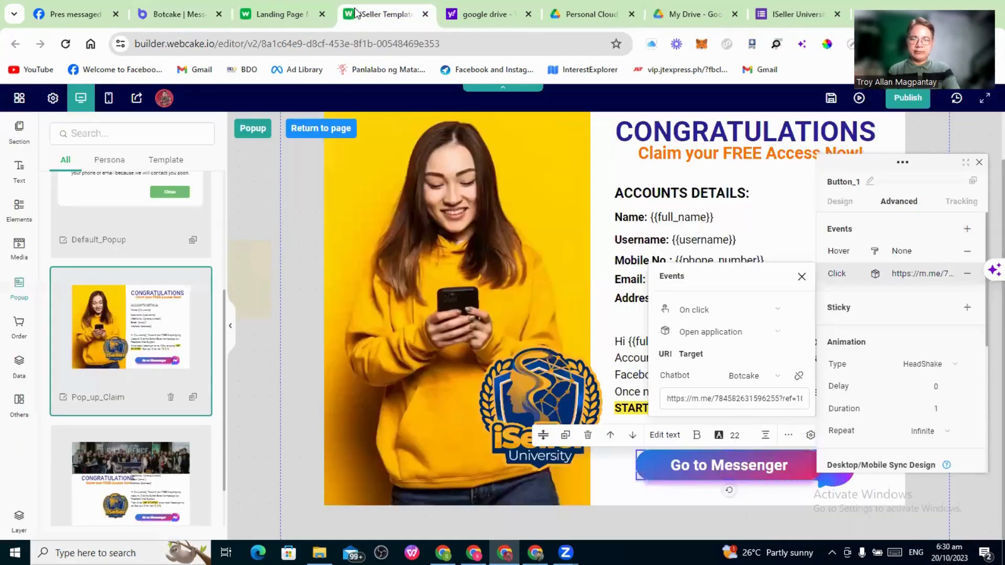
left_click(740, 402)
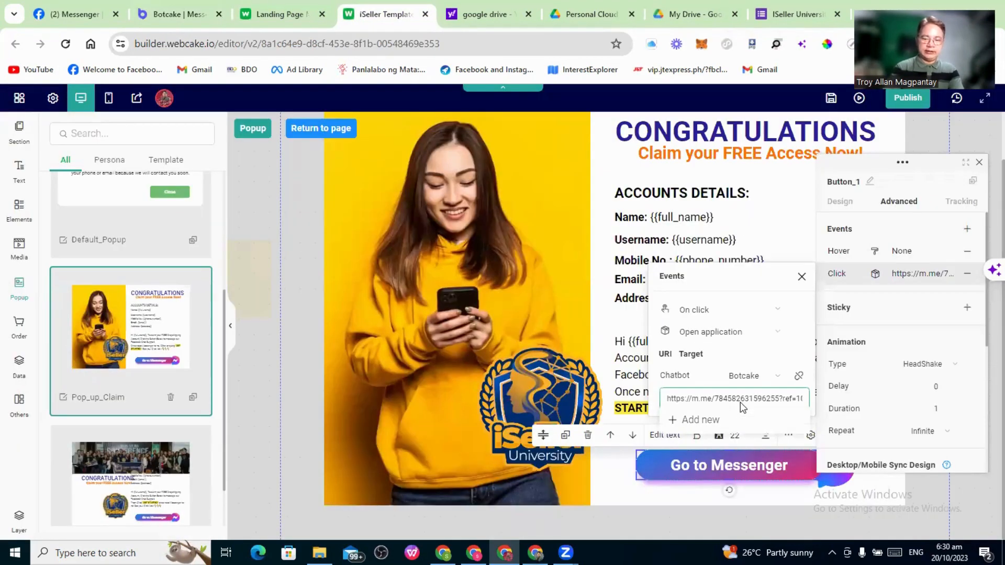
key("ctrl+a")
key("ctrl+v")
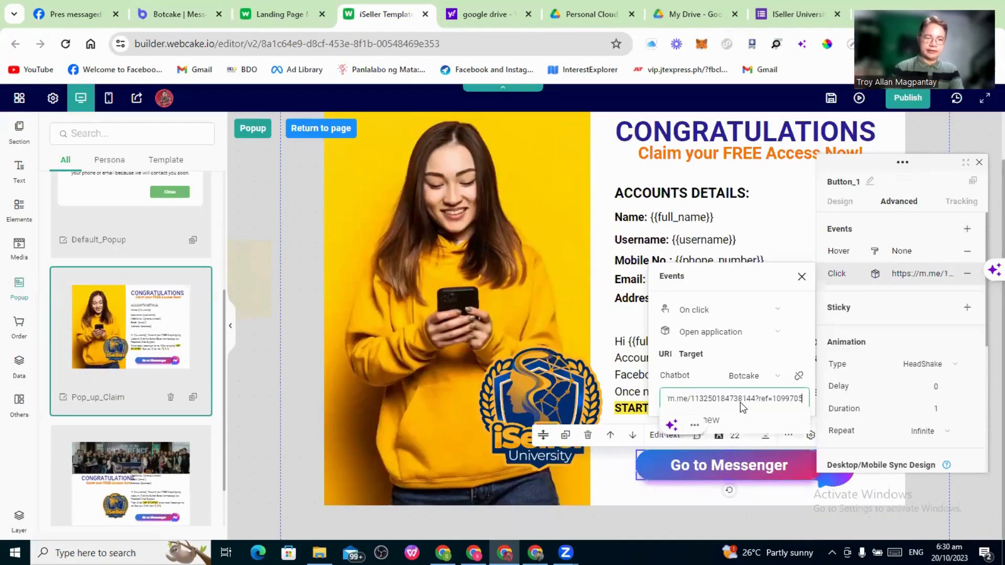
left_click(835, 105)
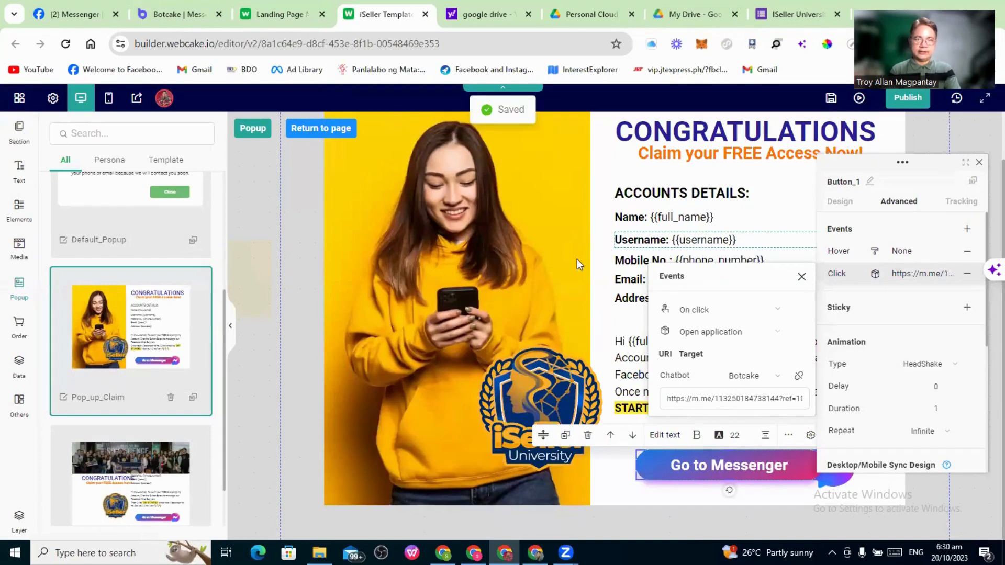
mouse_move(101, 297)
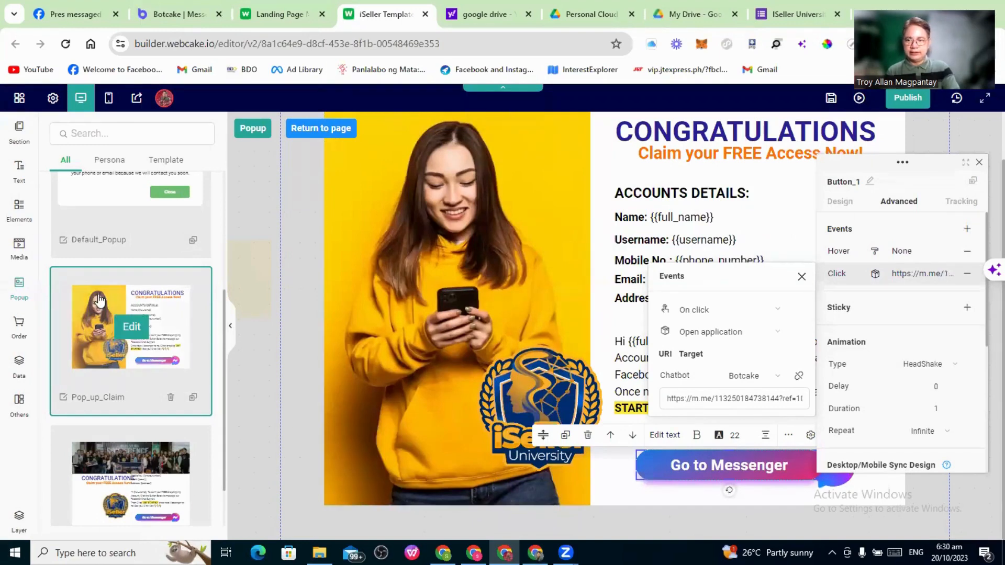
scroll(105, 296, "down", 1)
mouse_move(137, 429)
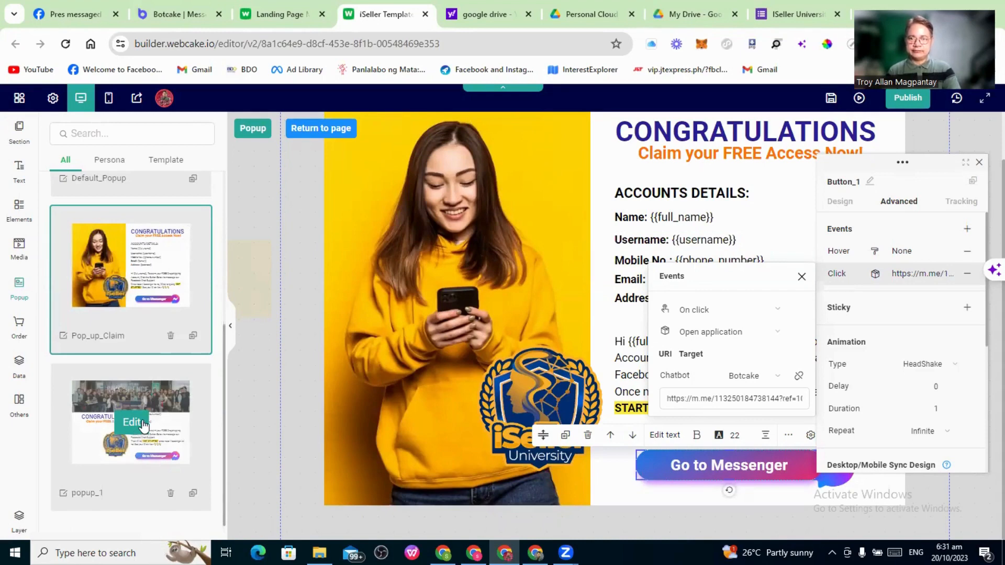
Open popup_1 and show its Go to Messenger button's Click event link under Advanced
left_click(145, 426)
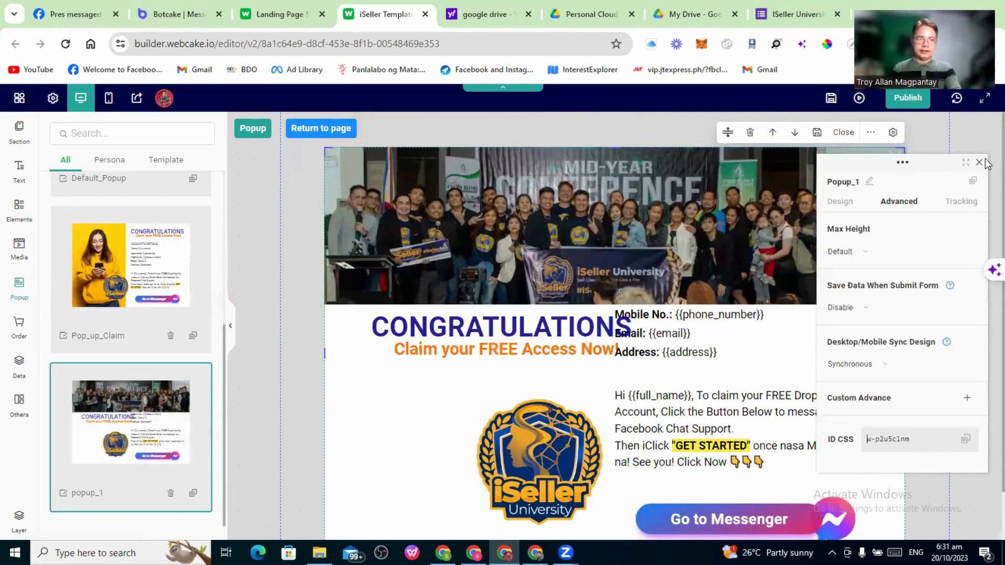
left_click(542, 281)
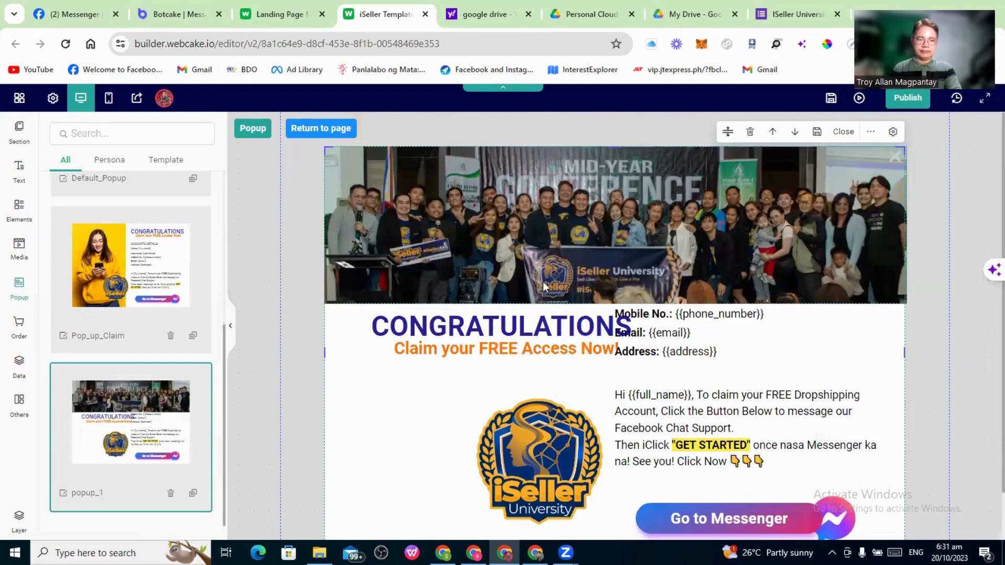
scroll(447, 334, "down", 2)
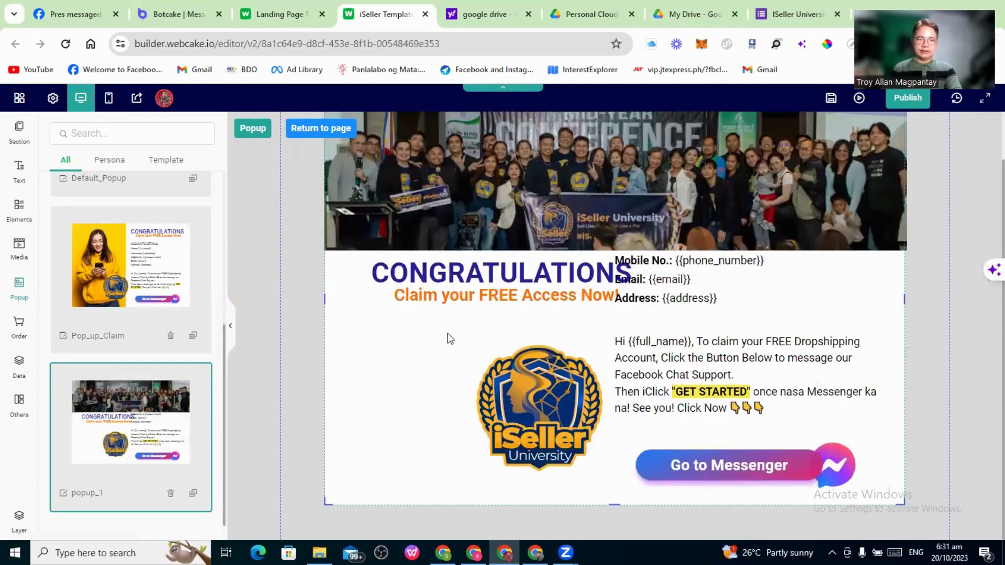
left_click(739, 462)
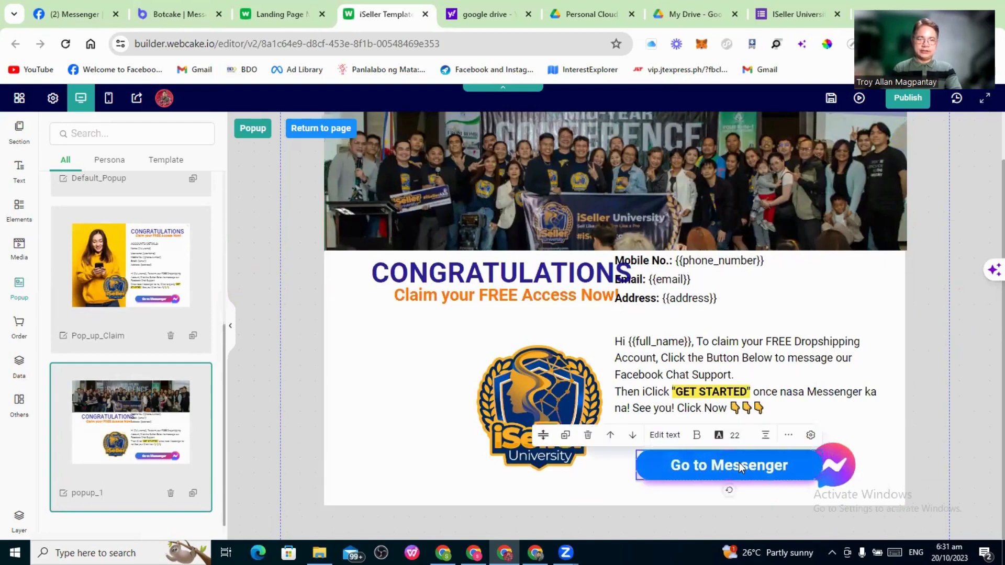
left_click(810, 435)
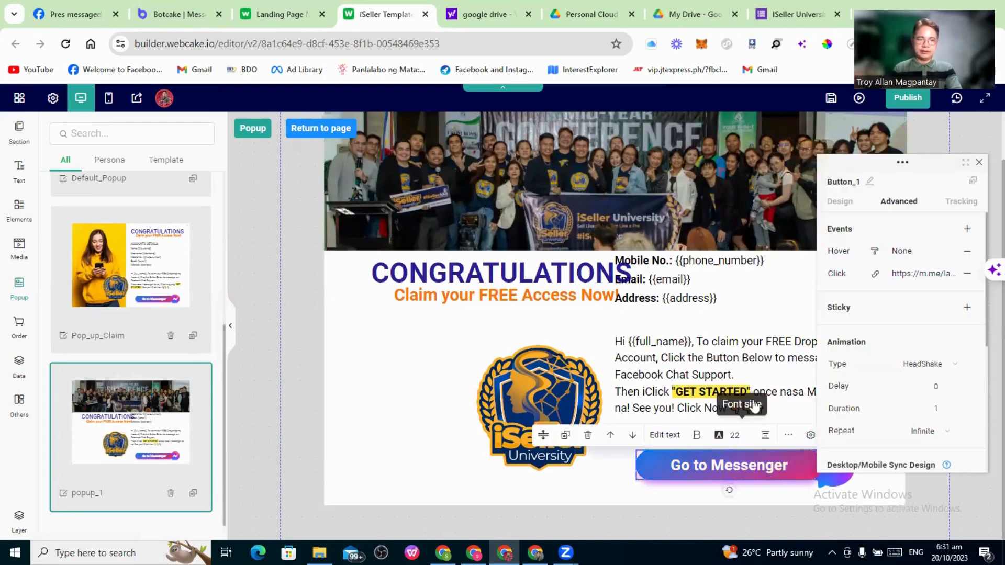
left_click(929, 282)
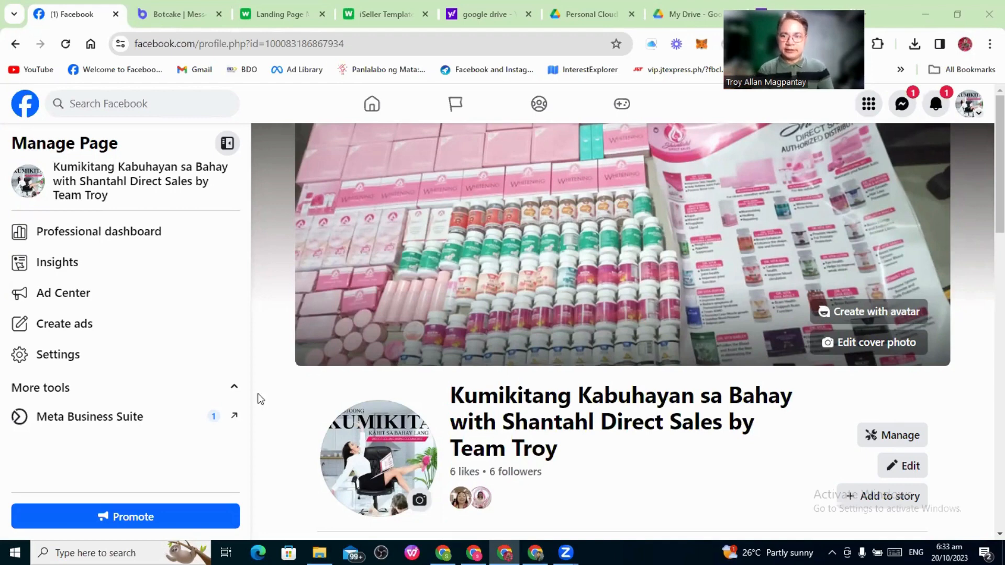
Copy the page's Messenger URL from the Professional dashboard's Inbox settings
left_click(122, 236)
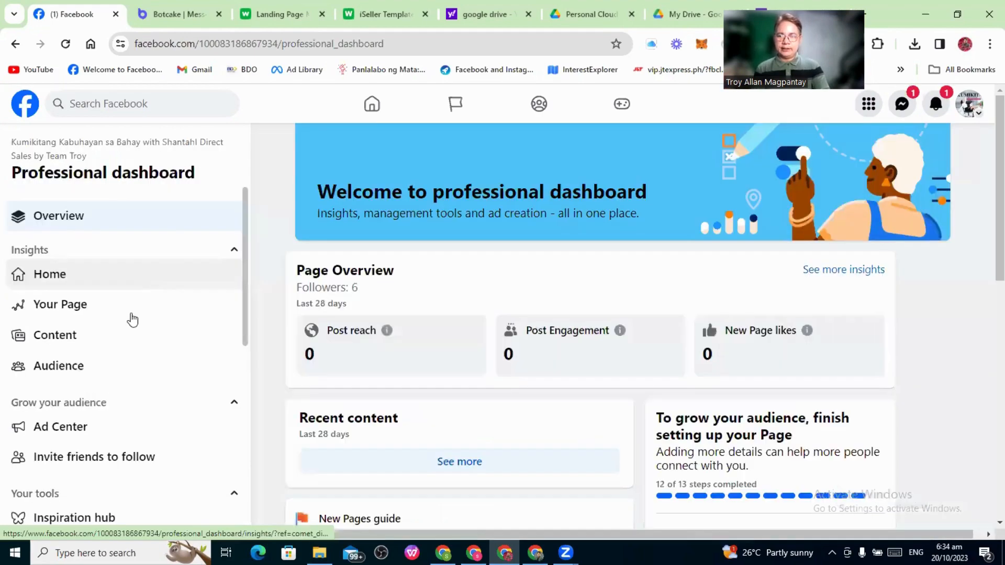
scroll(133, 319, "down", 3)
scroll(121, 356, "down", 2)
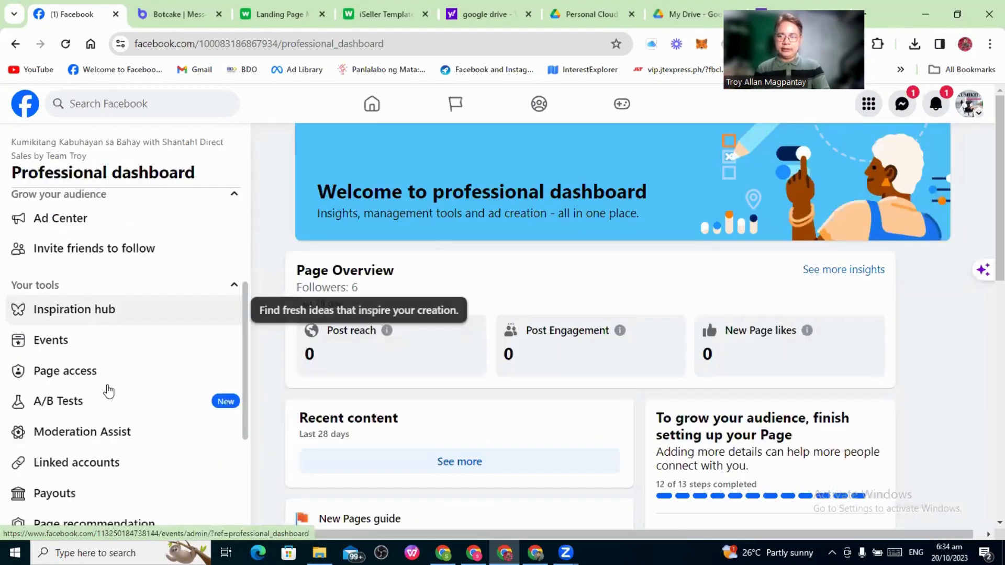
scroll(100, 442, "down", 2)
scroll(68, 415, "down", 3)
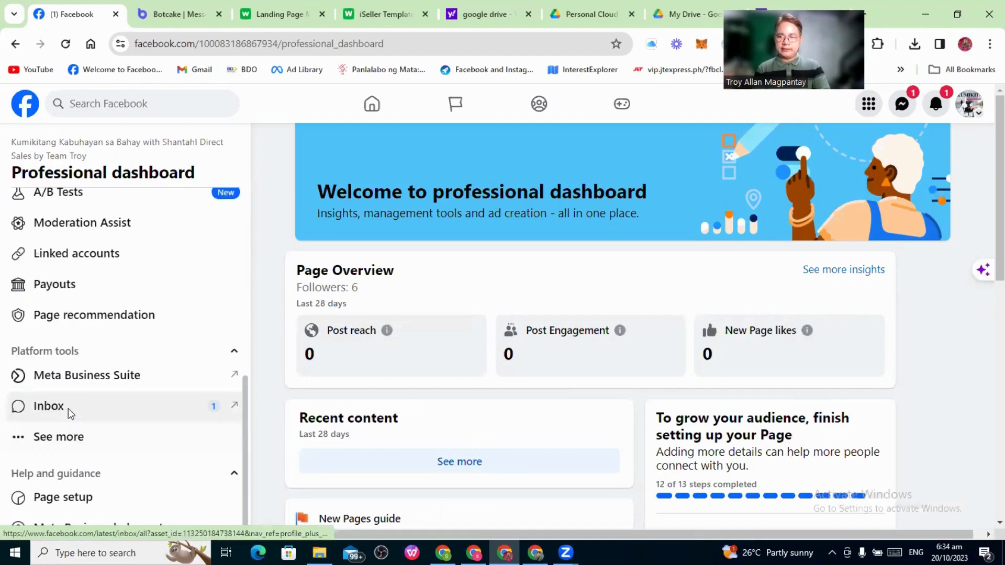
left_click(89, 406)
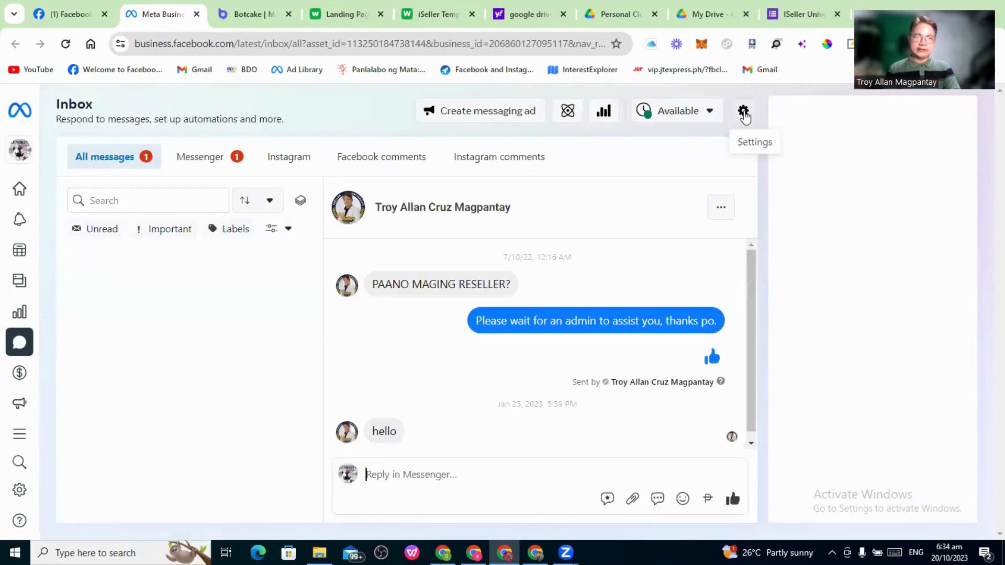
left_click(744, 113)
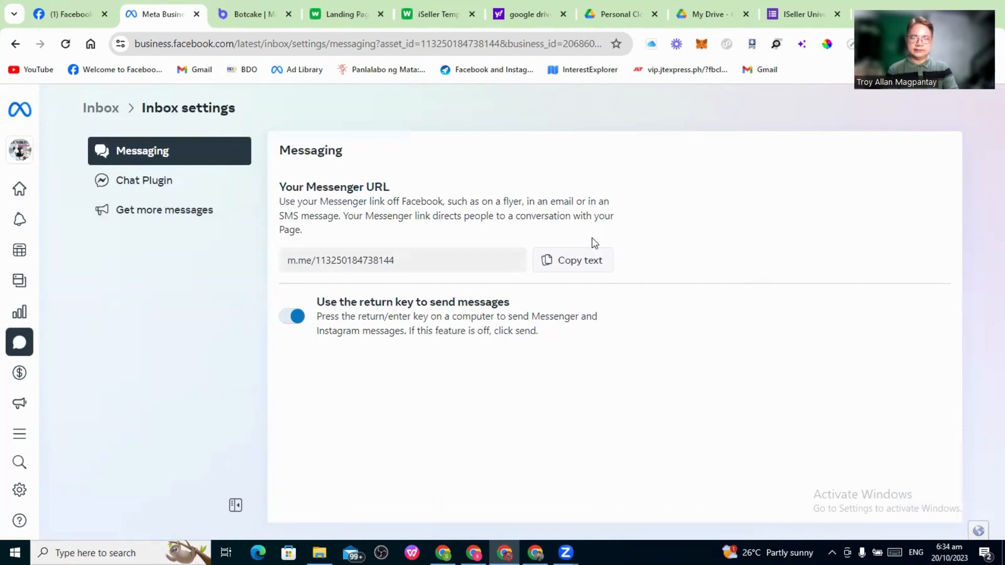
left_click(576, 263)
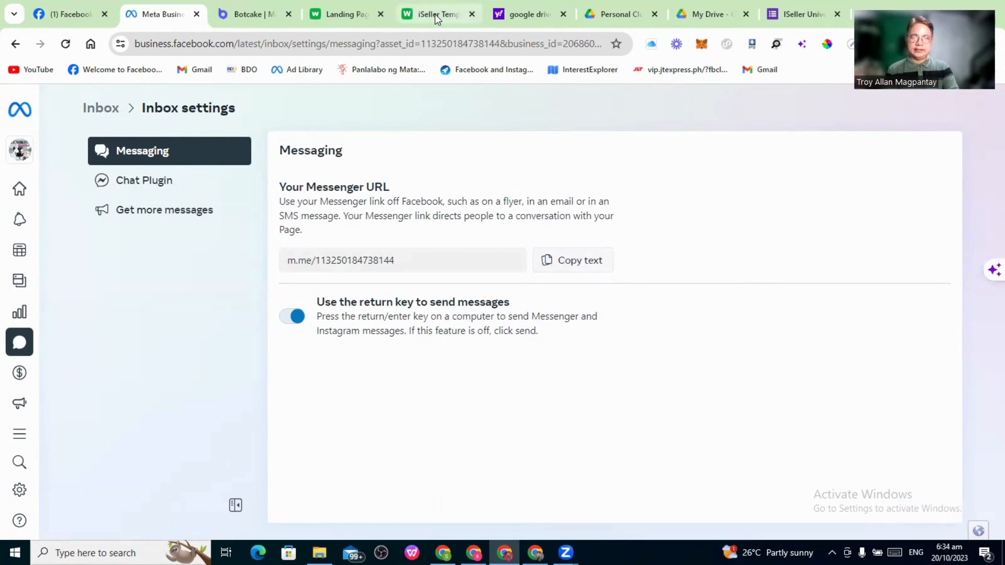
mouse_move(435, 14)
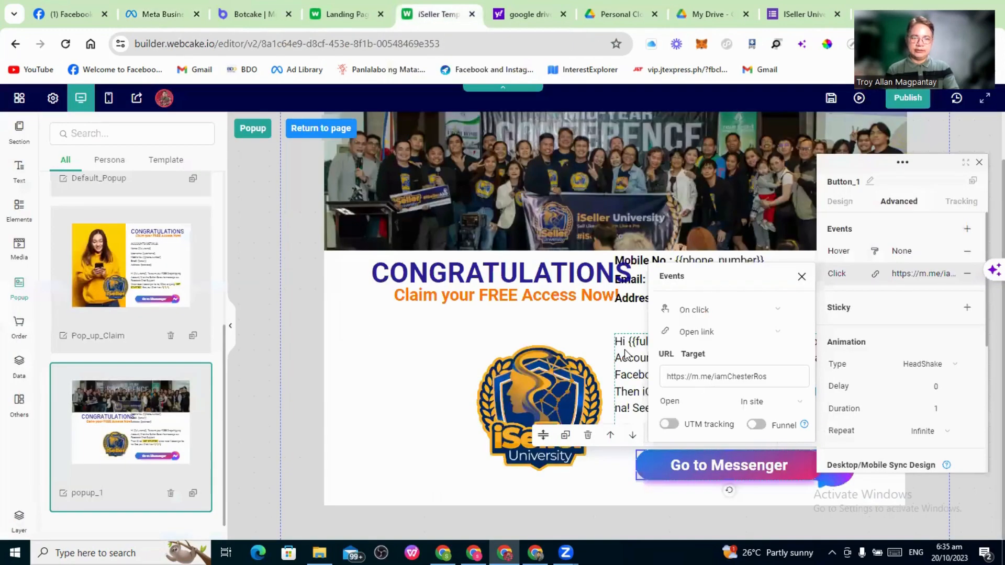
Replace the old profile name in popup_1's Messenger link with the page ID, then open Publish
left_click(778, 379)
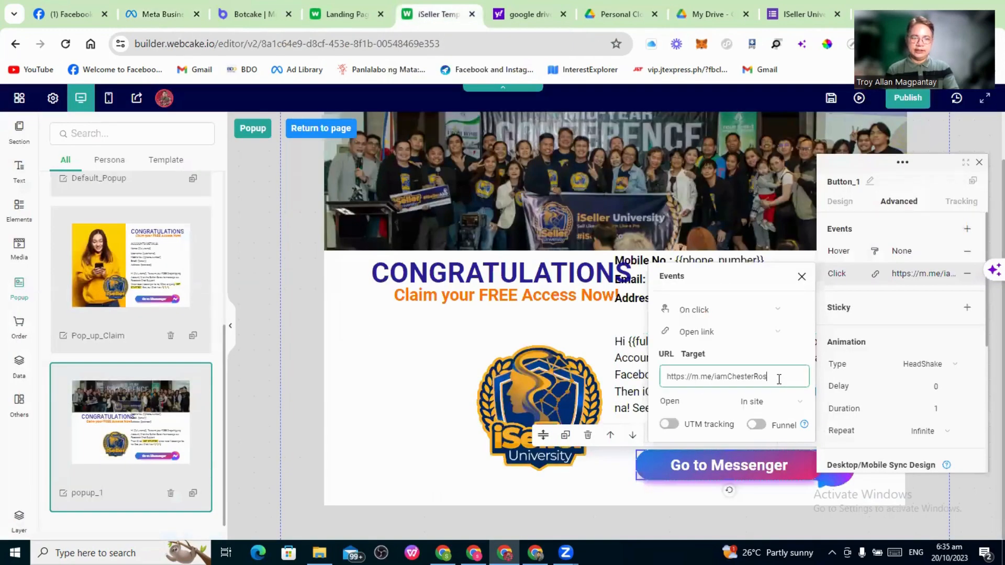
left_click_drag(776, 378, 715, 382)
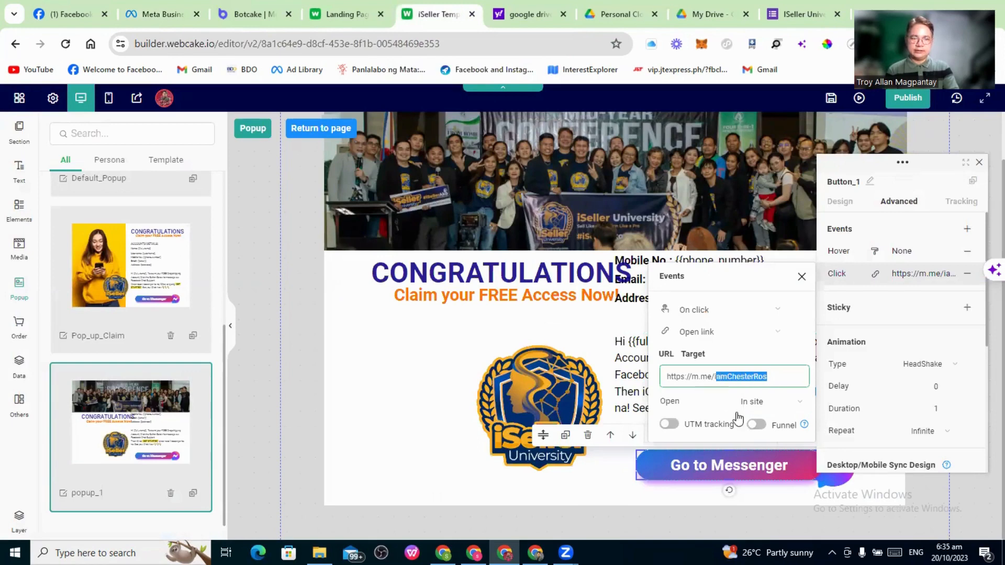
left_click(147, 19)
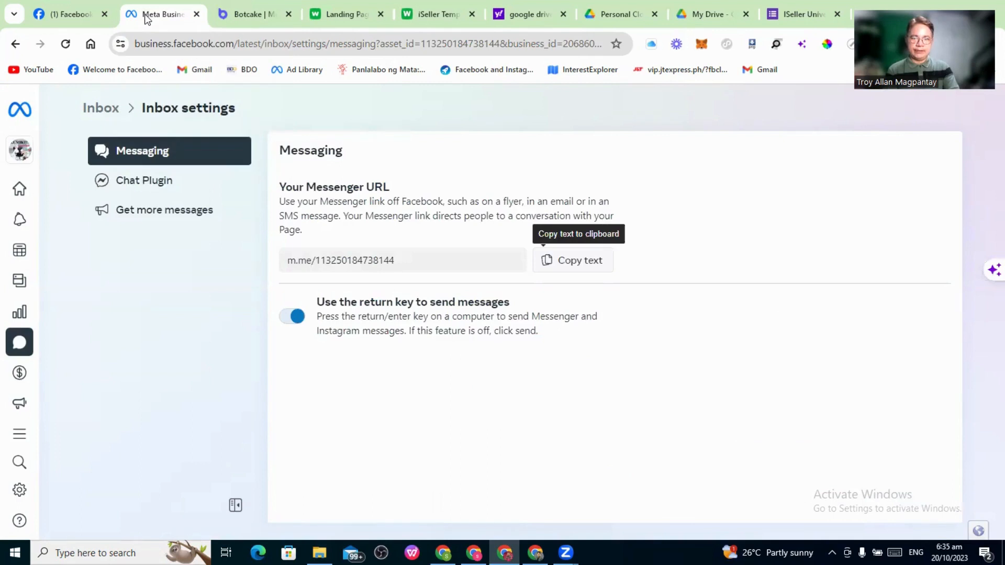
double_click(332, 261)
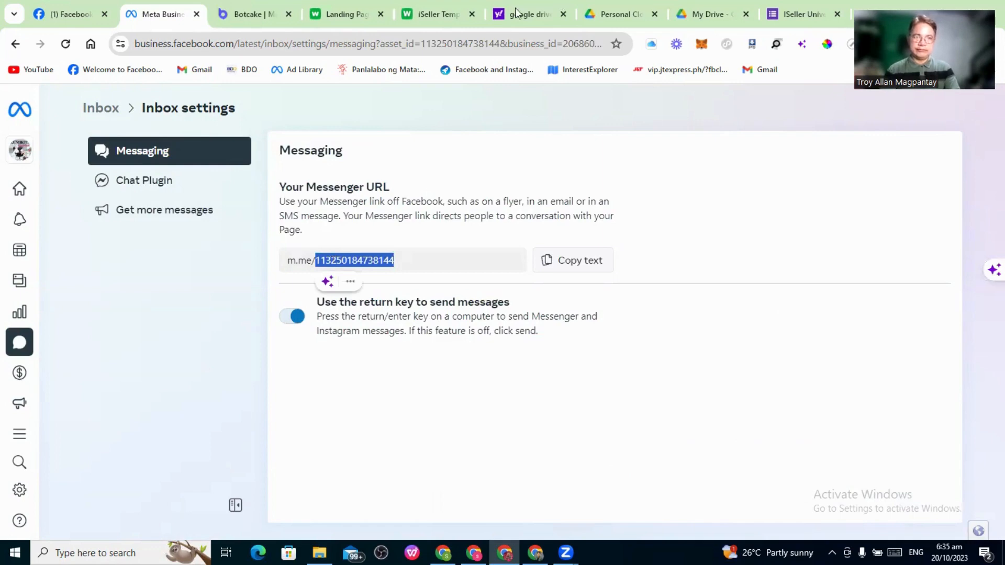
left_click(438, 14)
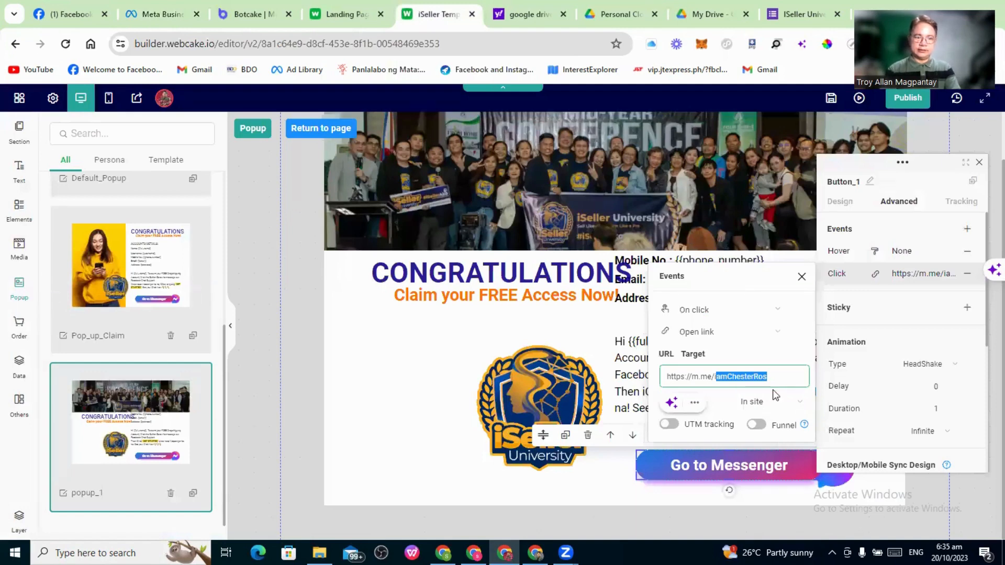
key("ctrl+v")
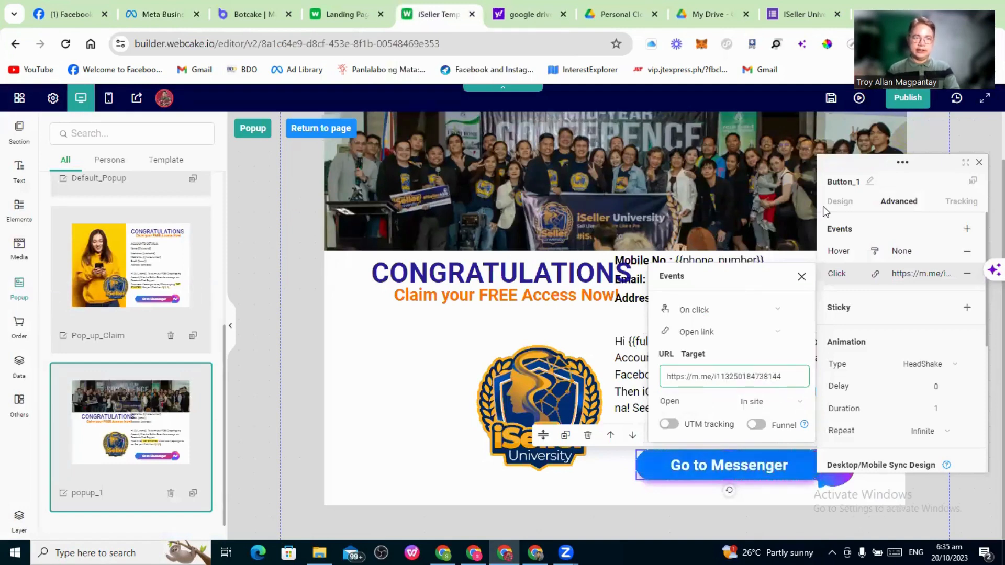
left_click(897, 105)
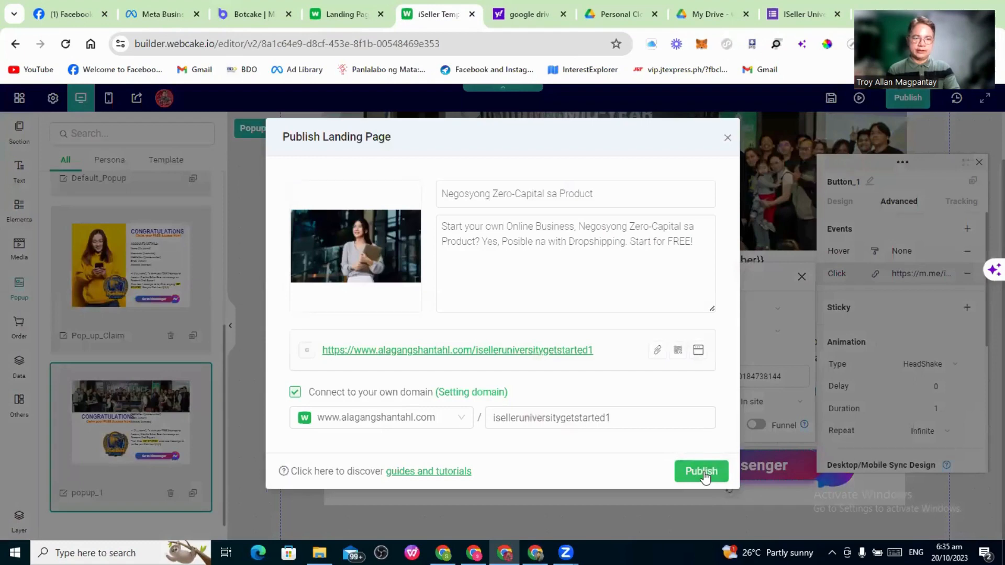
Publish the page and open alagangshantahl.com/iselleruniversitygetstarted1 in a new tab
left_click(703, 471)
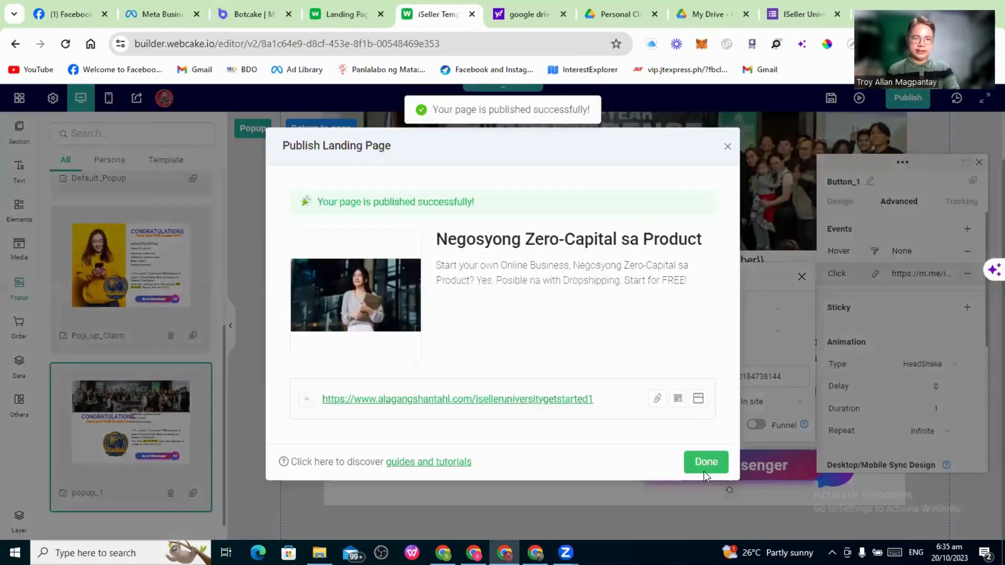
left_click(703, 471)
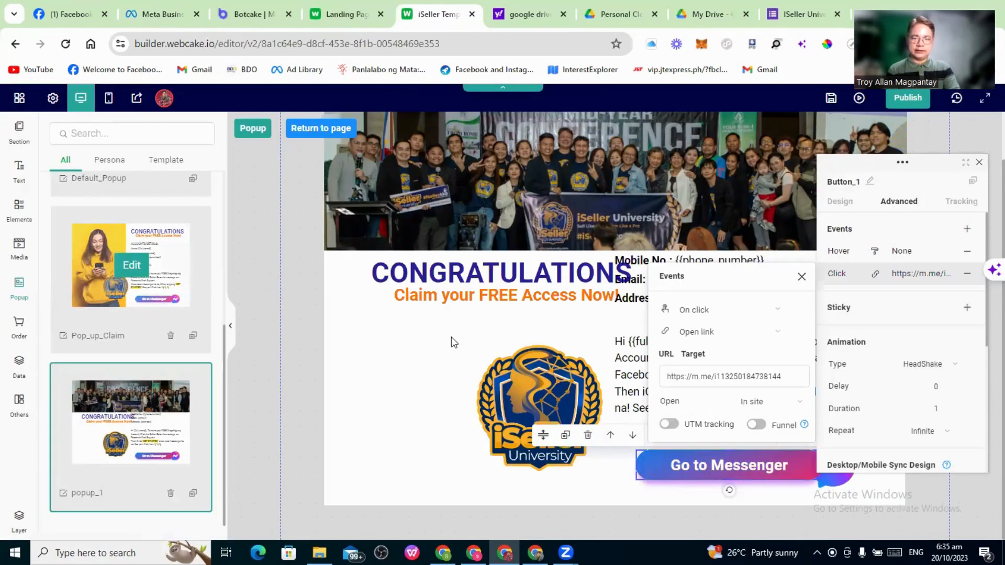
scroll(496, 339, "up", 1)
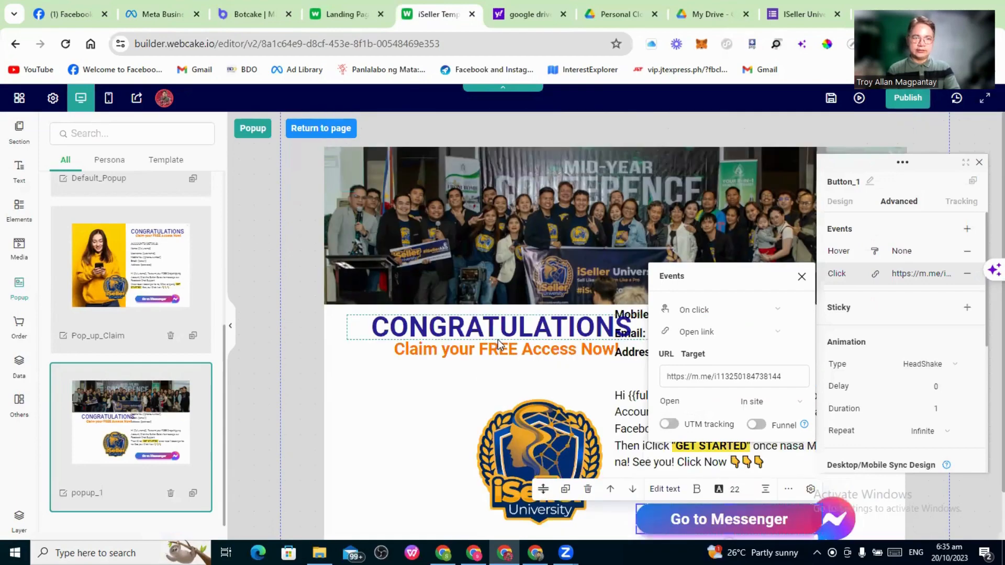
scroll(561, 158, "down", 1)
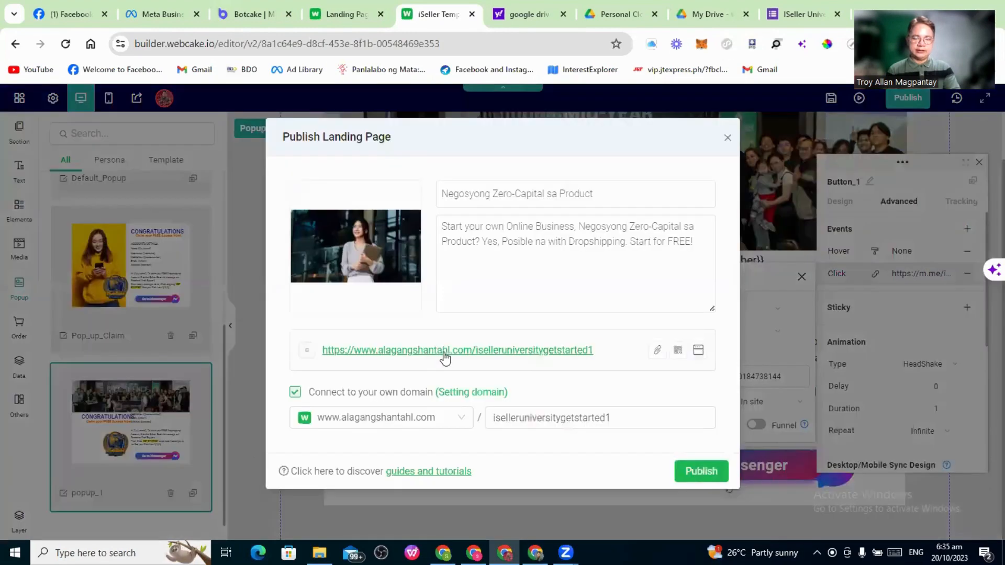
left_click(443, 353)
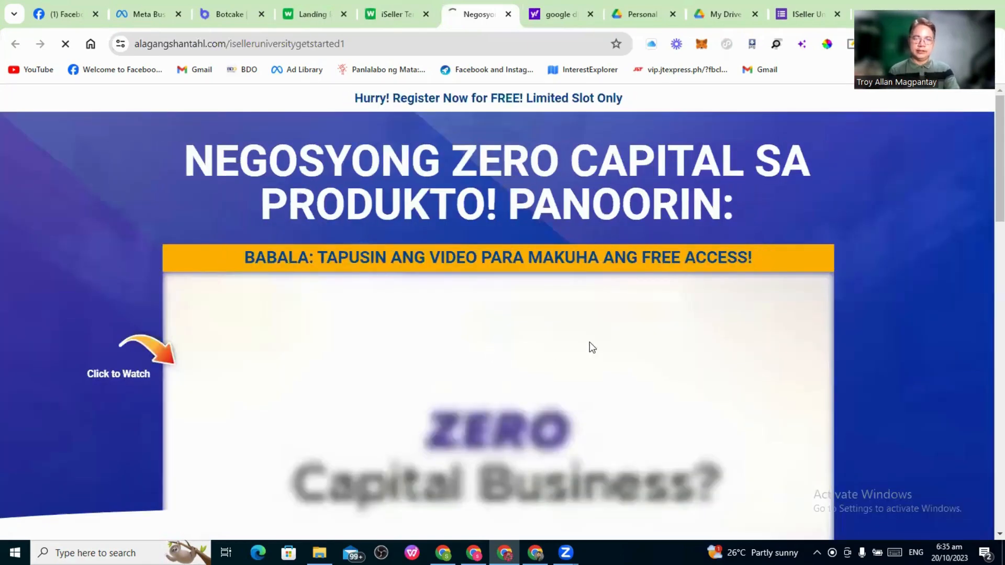
Start the intro video with sound on the published iSeller landing page
scroll(589, 341, "down", 3)
scroll(601, 351, "down", 8)
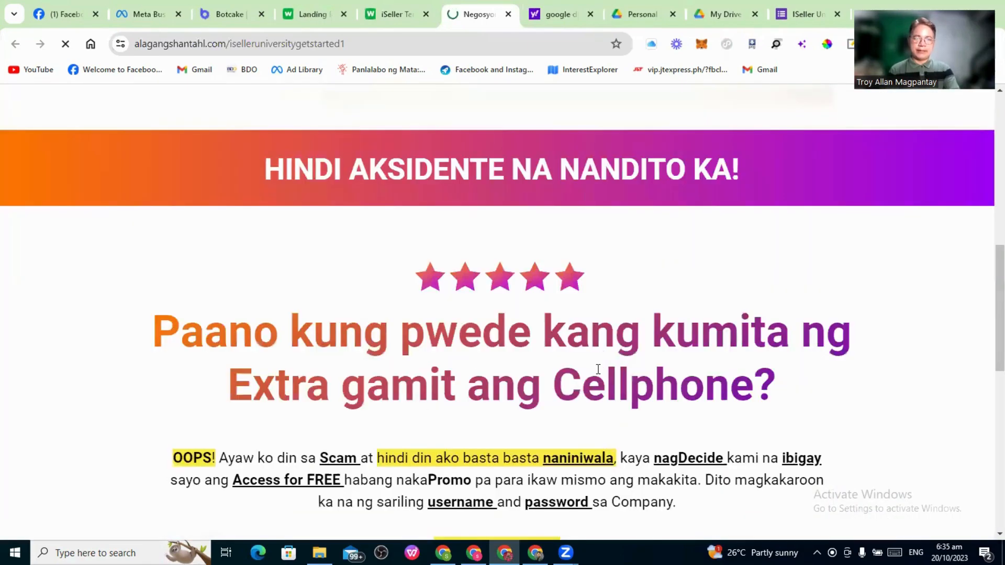
scroll(597, 369, "down", 4)
scroll(594, 372, "up", 15)
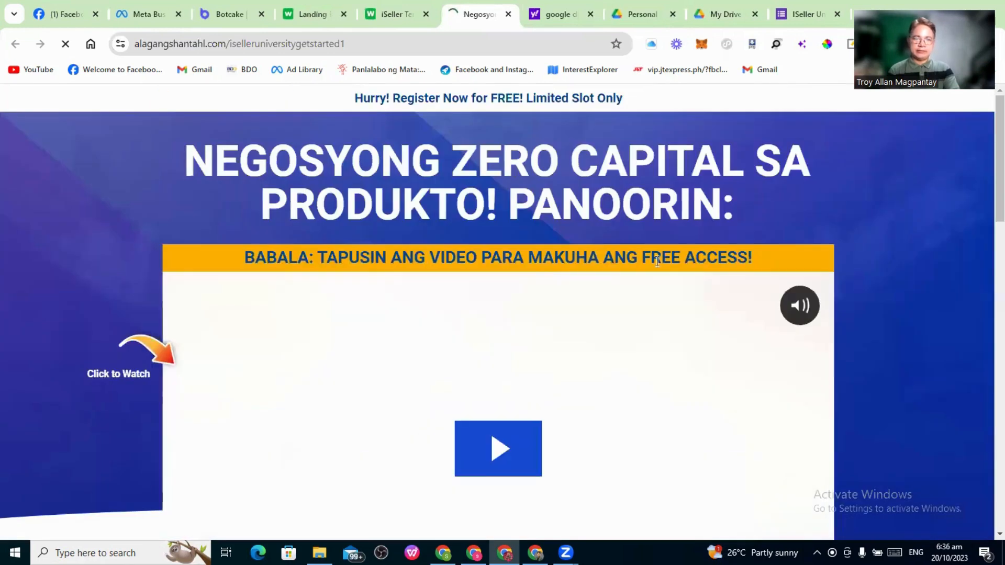
scroll(505, 313, "down", 3)
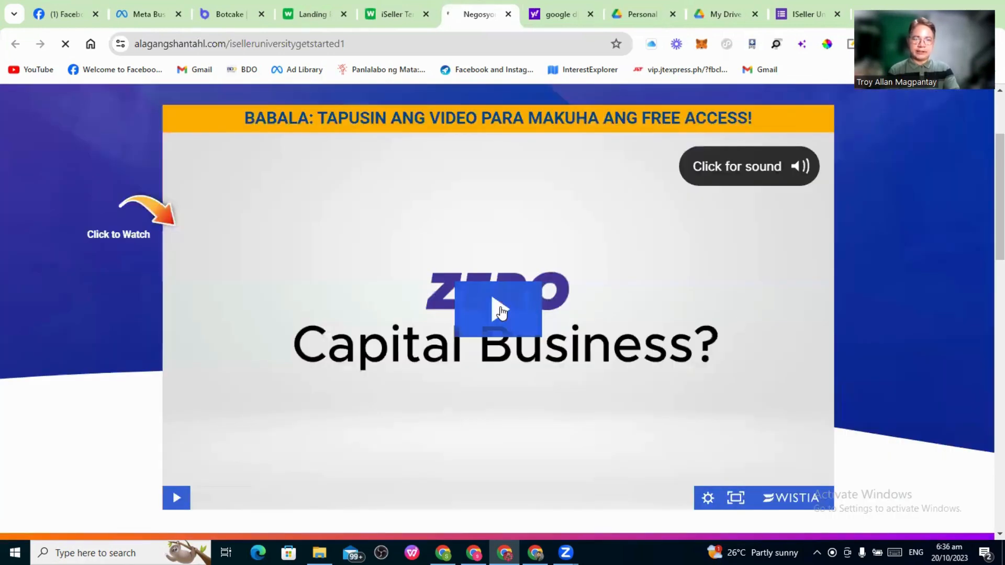
left_click(501, 309)
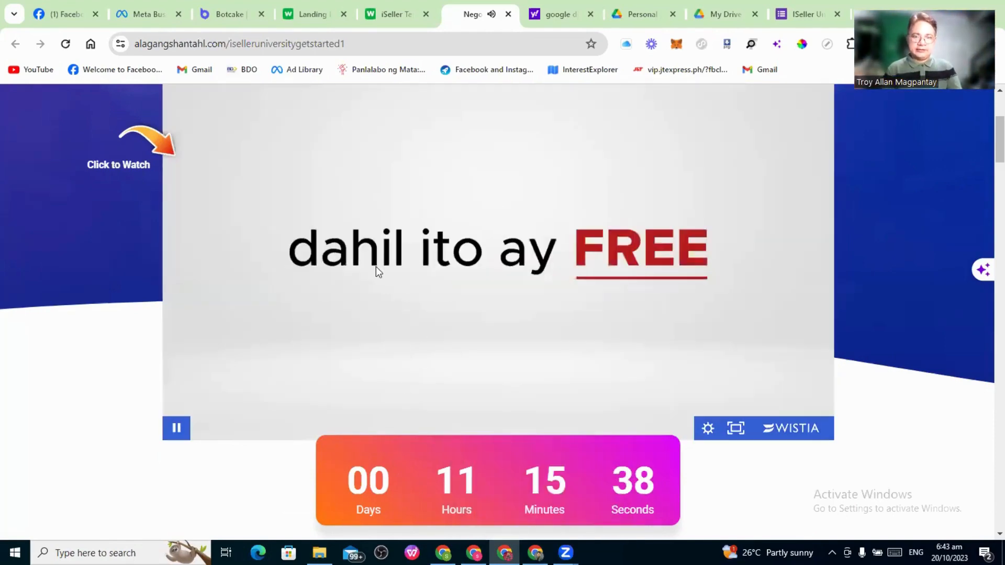
Look over the page's sections, then return and pause the intro video
scroll(415, 253, "down", 5)
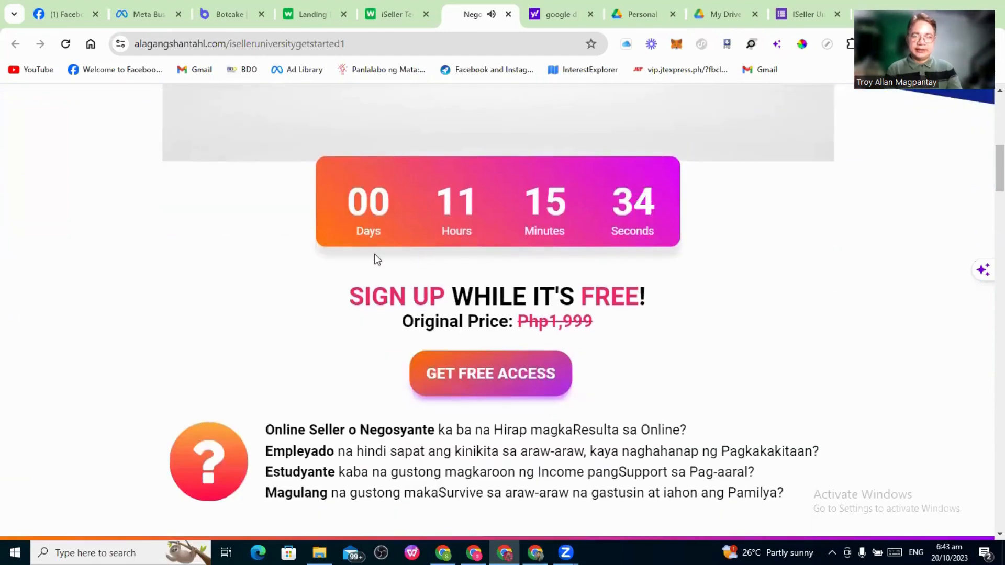
scroll(375, 258, "down", 1)
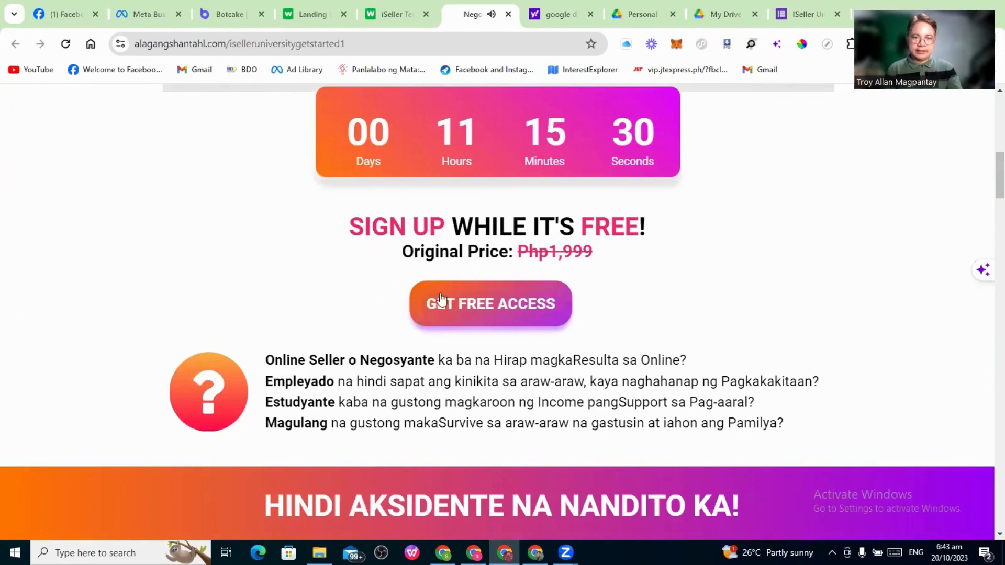
scroll(446, 296, "down", 1)
scroll(446, 297, "down", 10)
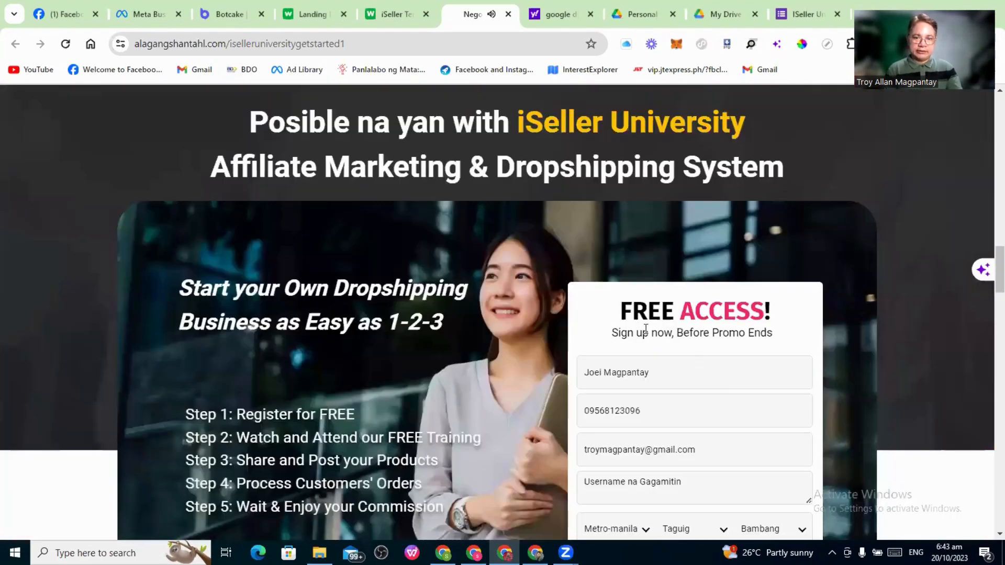
scroll(504, 289, "down", 9)
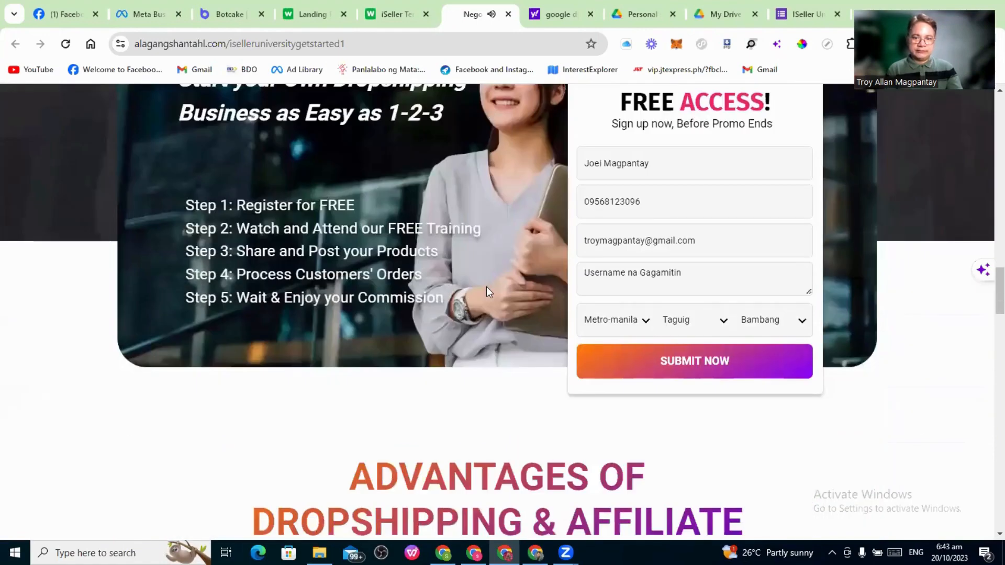
scroll(487, 288, "down", 11)
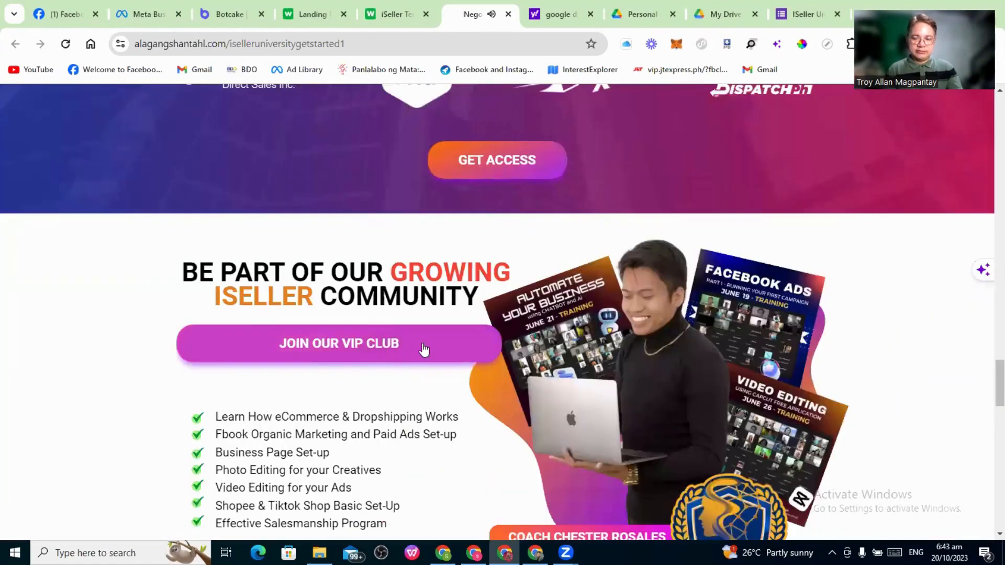
scroll(432, 343, "down", 1)
scroll(432, 341, "down", 4)
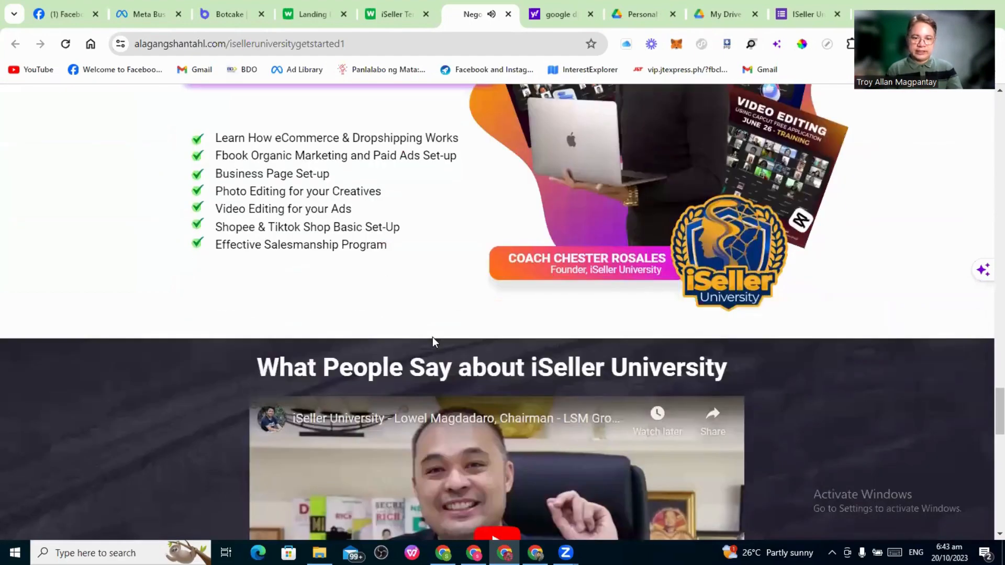
scroll(432, 341, "down", 4)
scroll(412, 325, "up", 18)
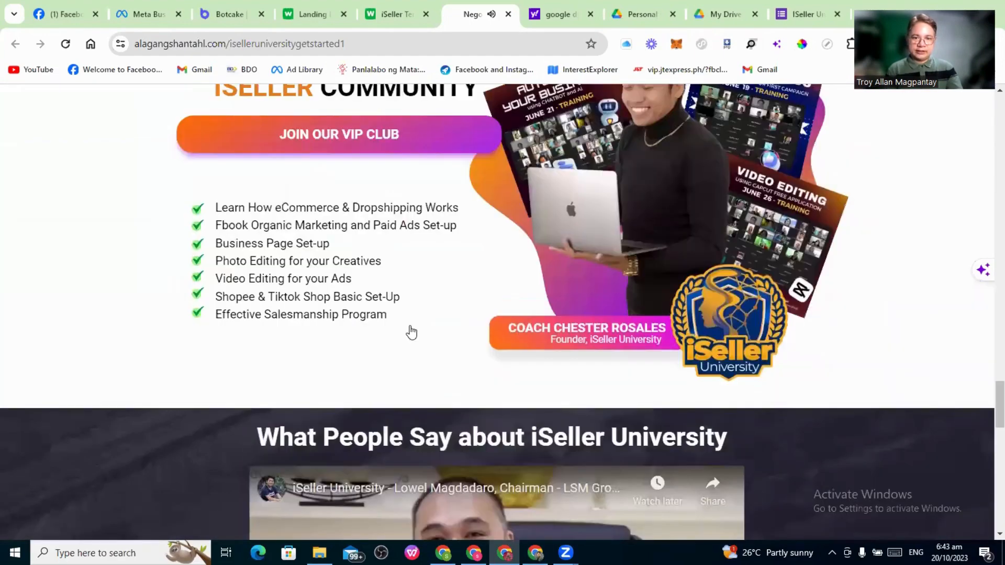
scroll(411, 327, "up", 20)
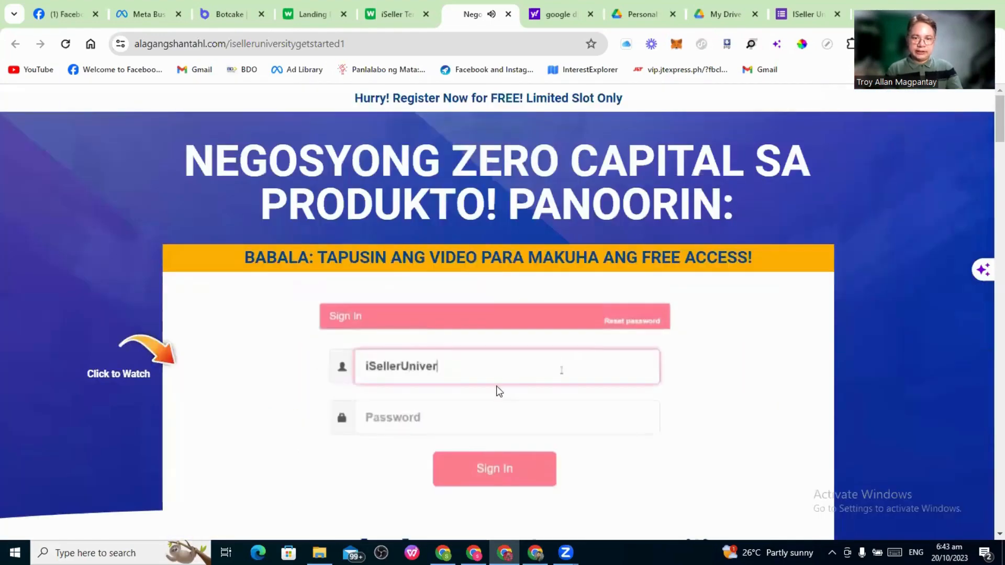
left_click(496, 385)
scroll(405, 356, "down", 3)
scroll(408, 360, "down", 8)
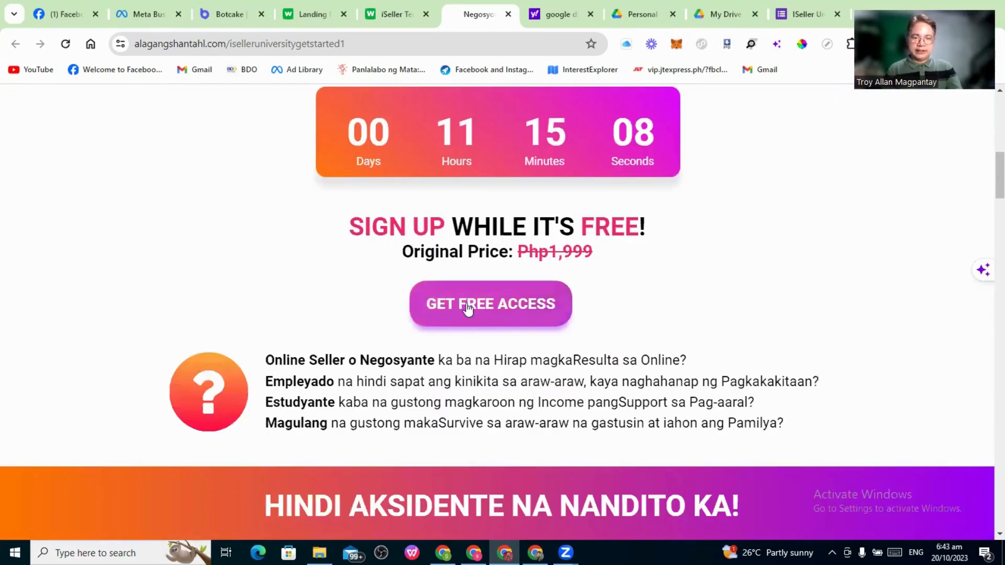
In the GET FREE ACCESS form, replace the name with a new full name, add a username, and submit
left_click(482, 313)
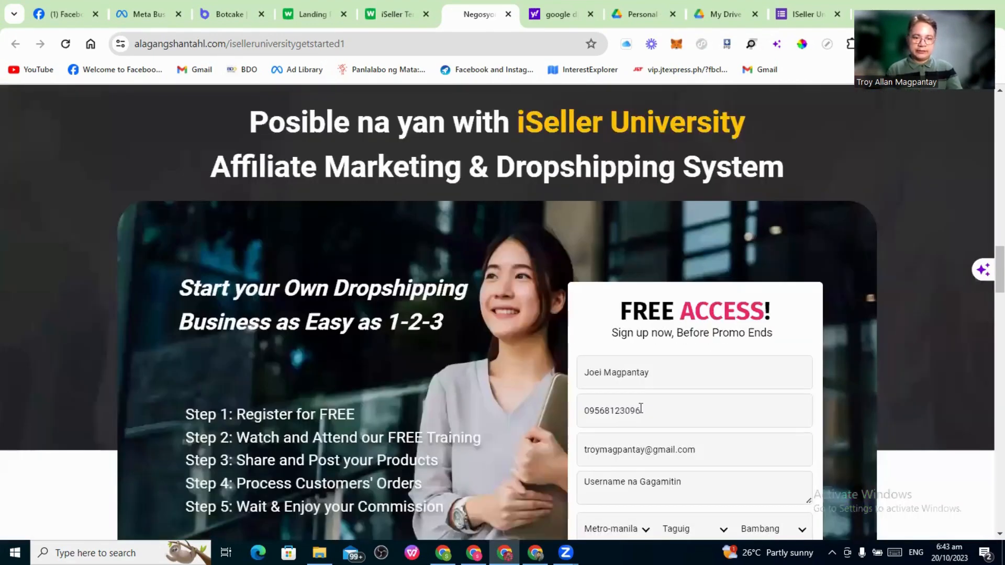
scroll(644, 416, "down", 1)
triple_click(671, 308)
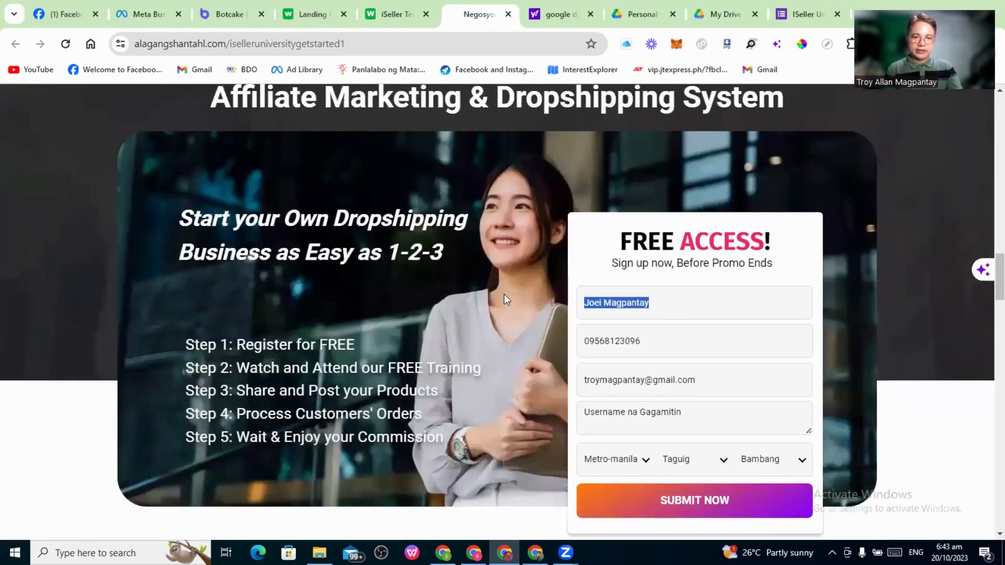
type("P")
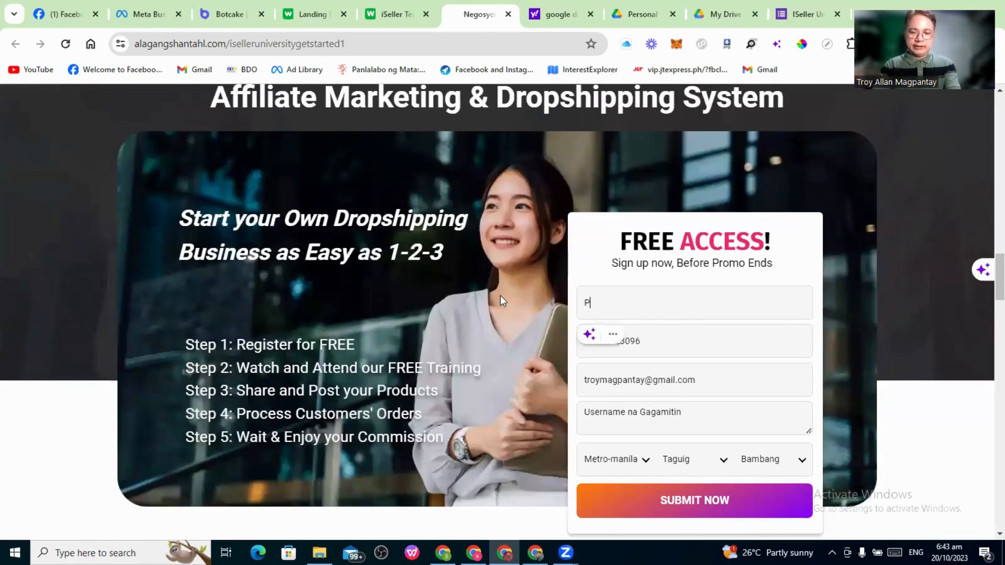
type("edro Penduko")
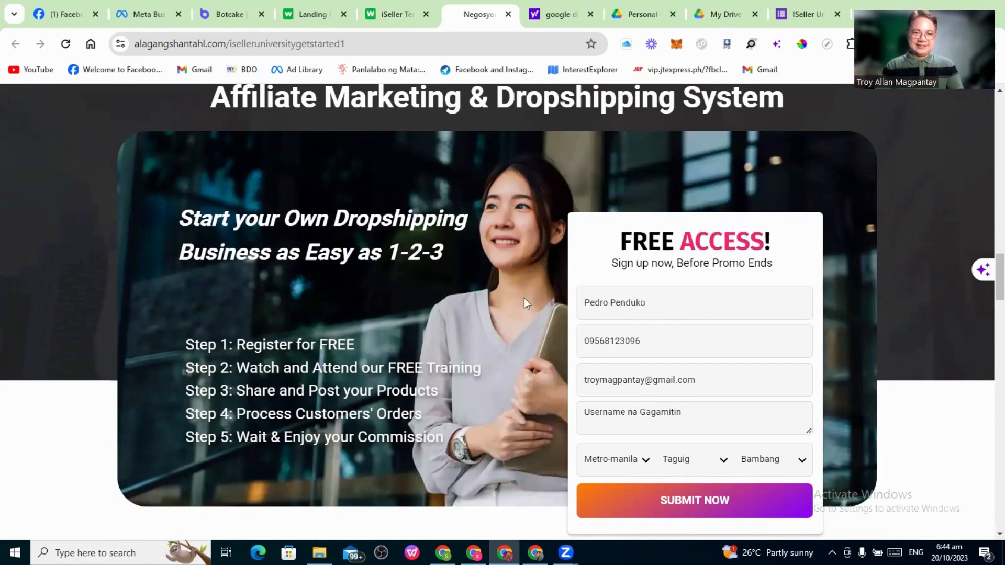
scroll(658, 365, "down", 1)
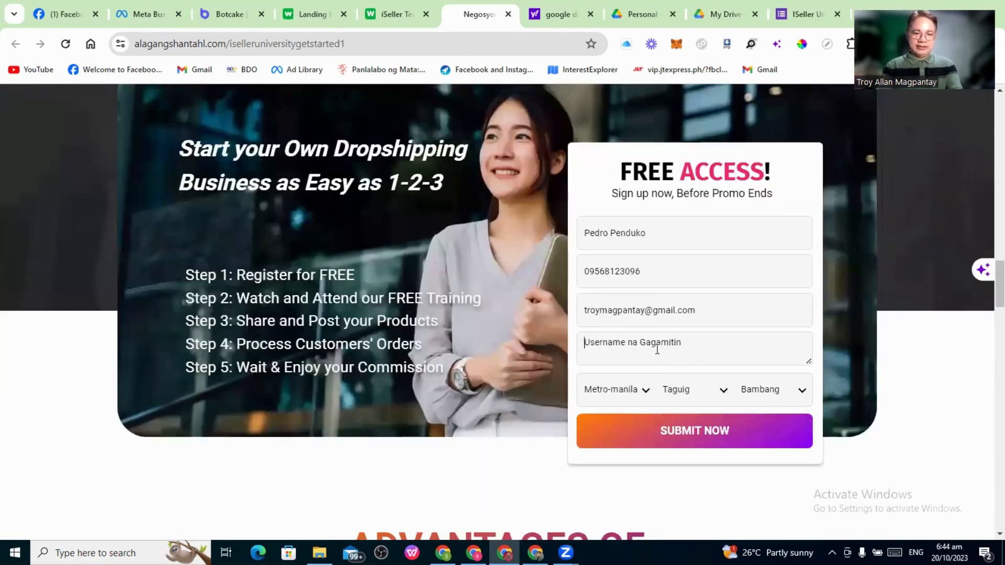
type("pedro")
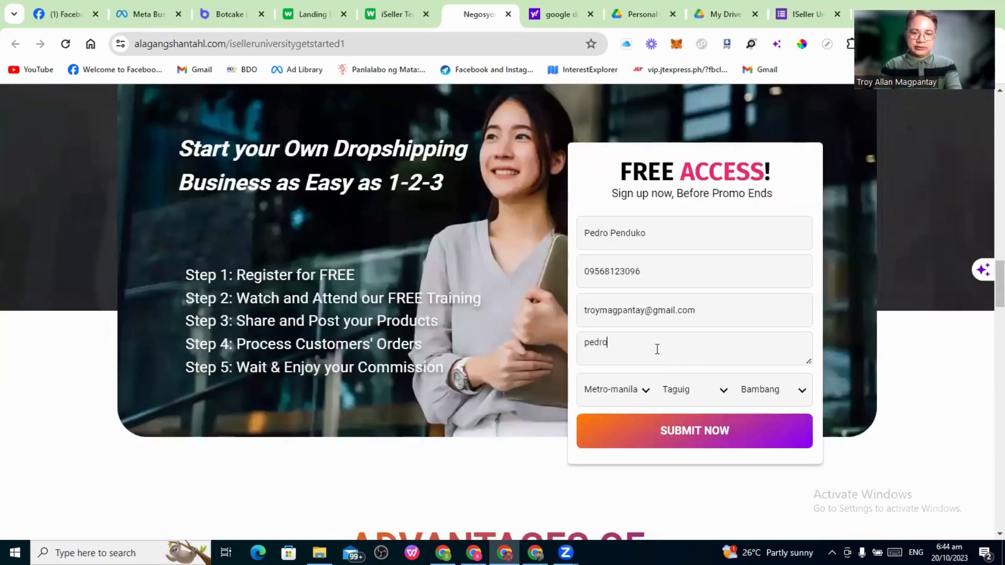
type("001")
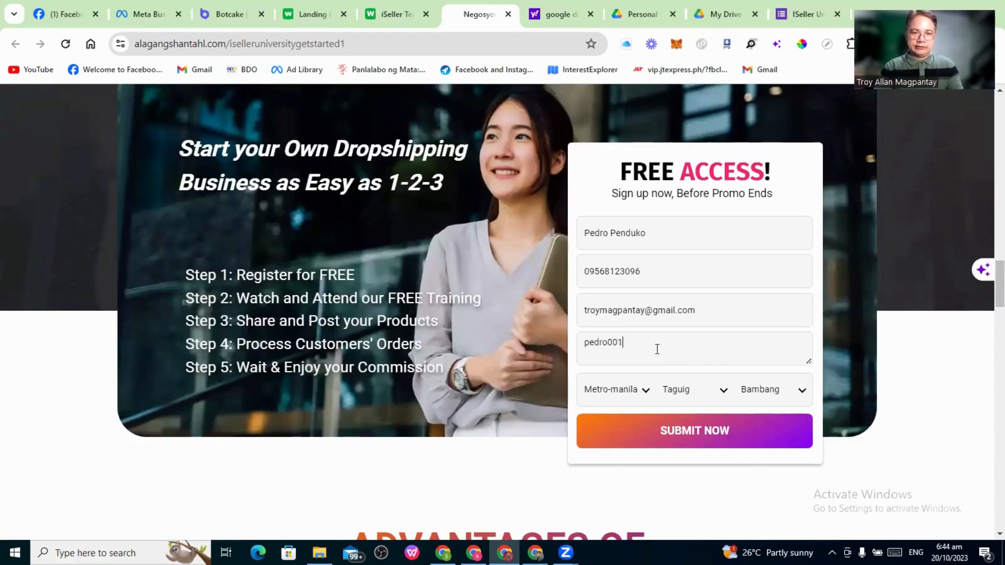
left_click(708, 435)
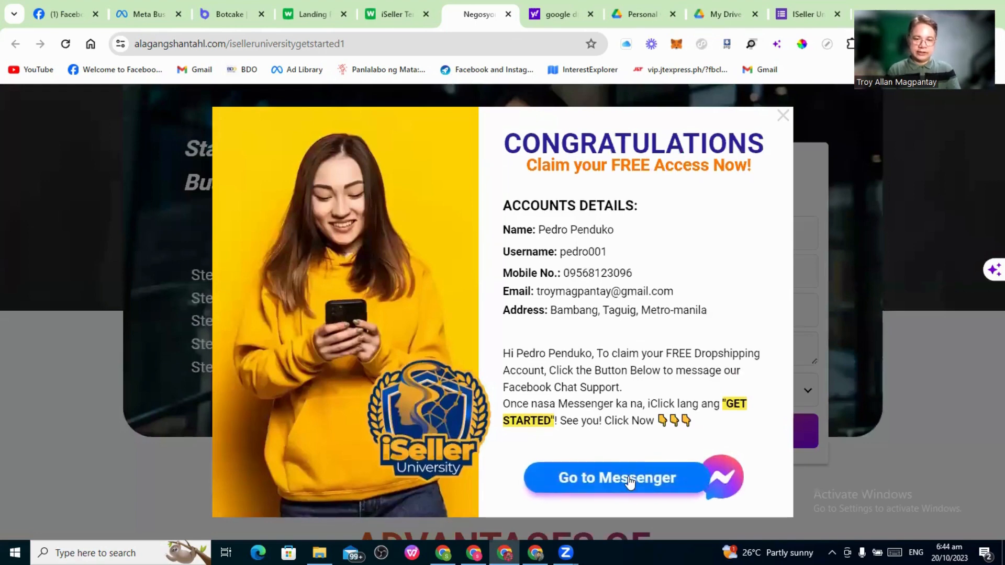
Go to the page's Messenger chat from the Congratulations popup
left_click(602, 466)
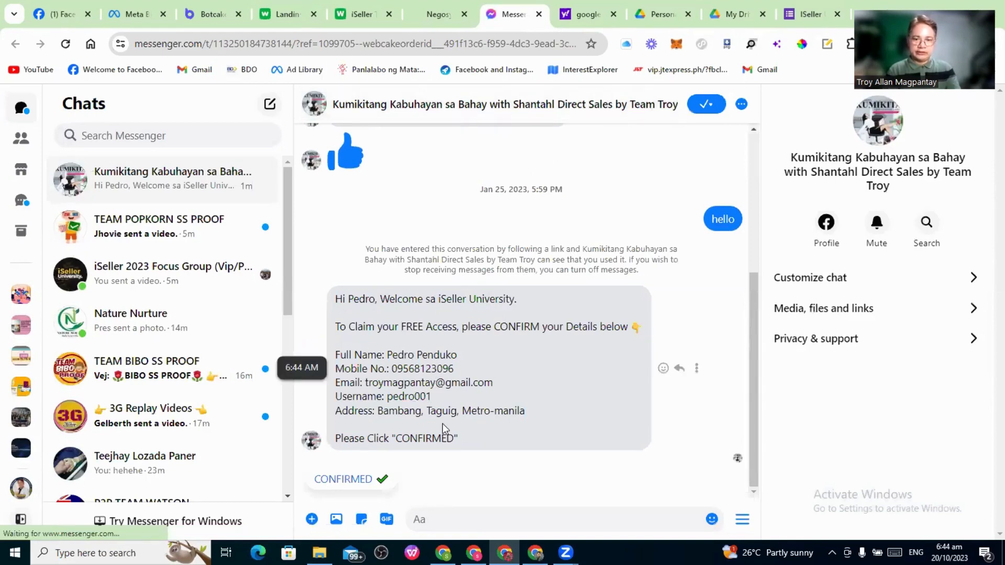
Reply CONFIRMED in Messenger, then view Botcake's AFFILIATE opt-in message settings
left_click(348, 479)
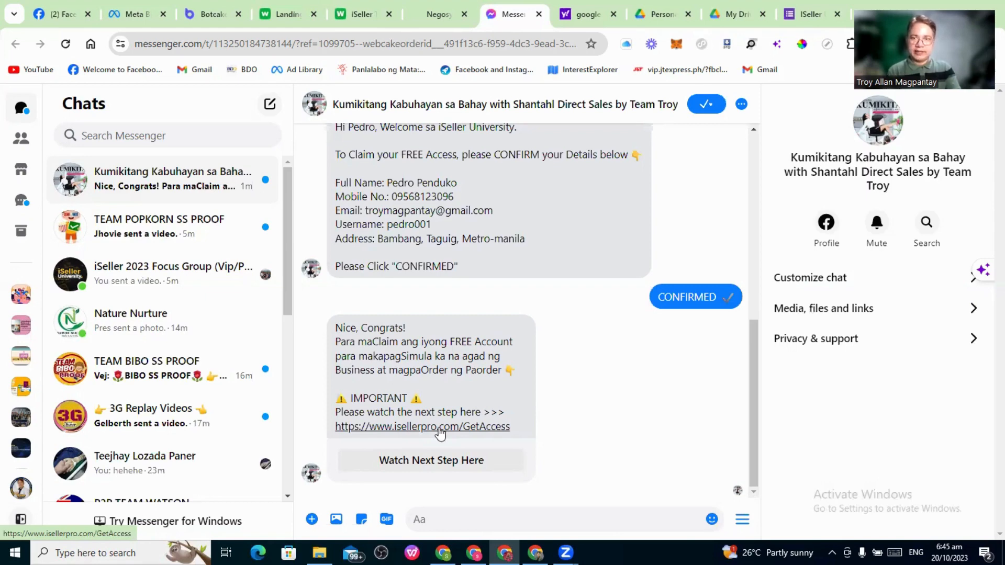
left_click(205, 13)
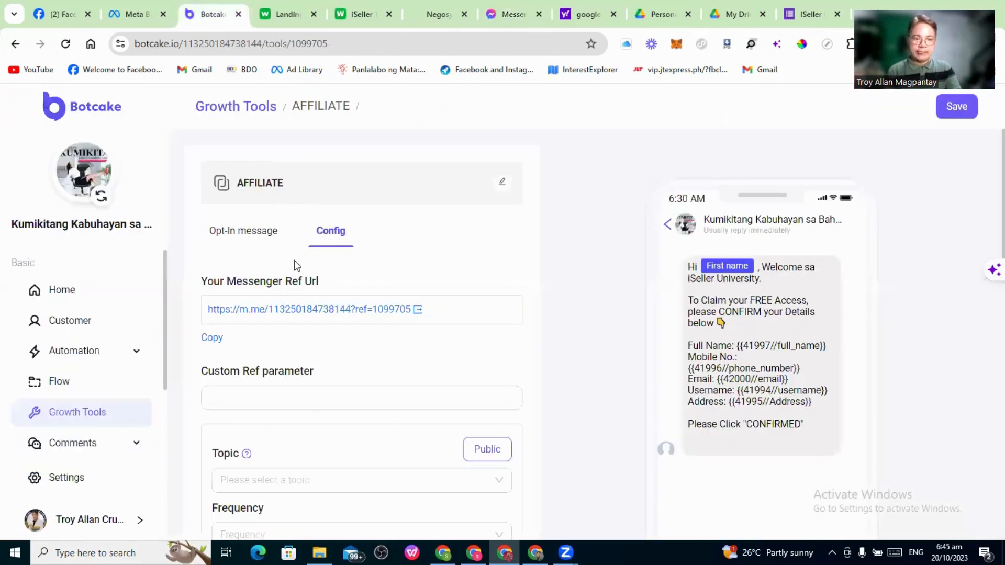
left_click(226, 242)
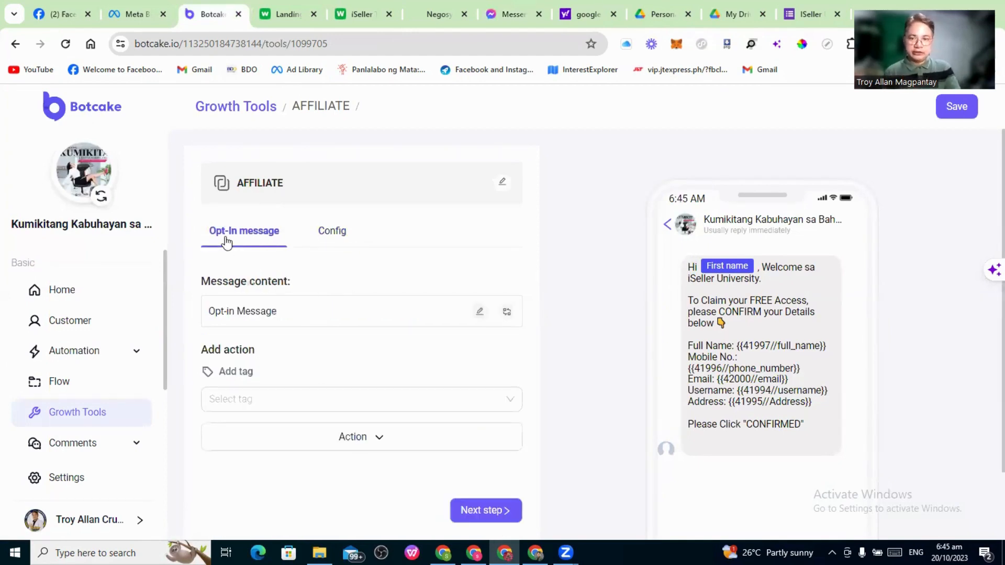
Edit the AFFILIATE opt-in message and open the Flow #2 step triggered by CONFIRMED
left_click(478, 313)
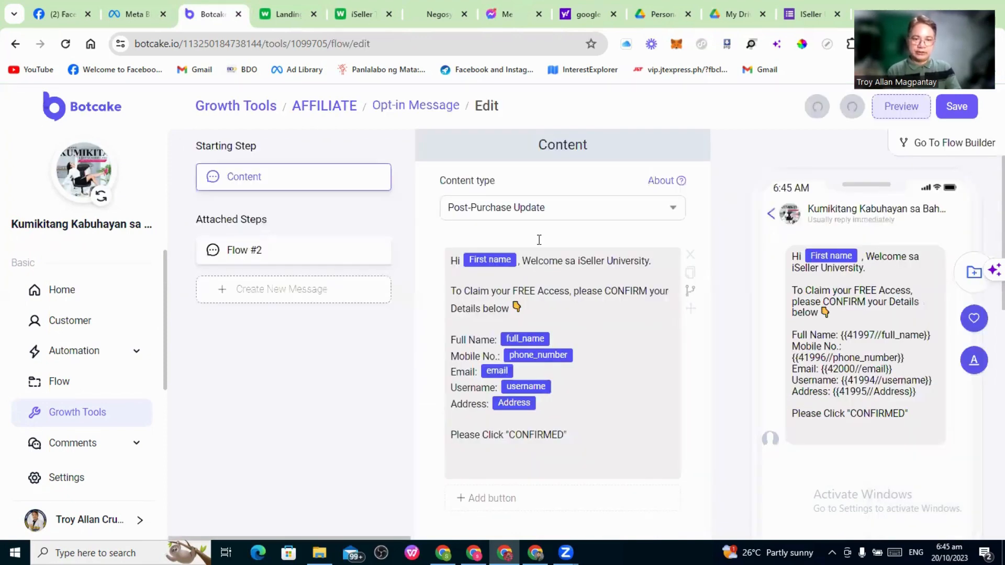
scroll(490, 237, "down", 4)
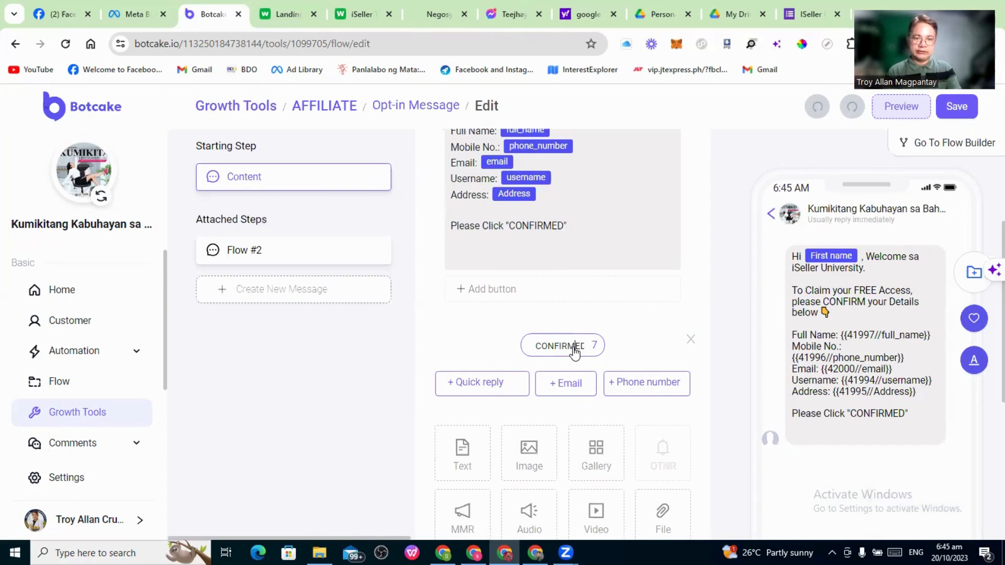
left_click(609, 345)
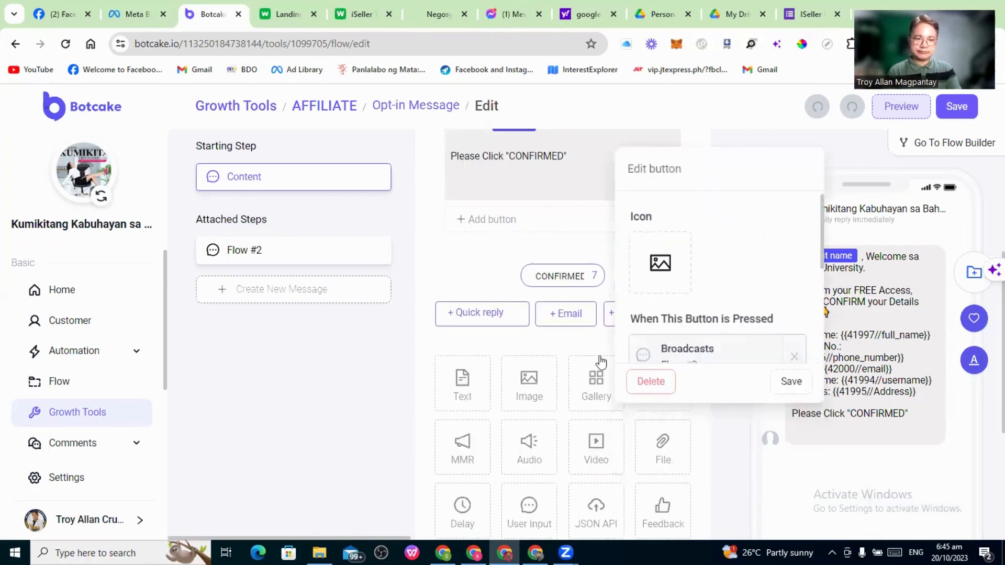
scroll(716, 342, "down", 1)
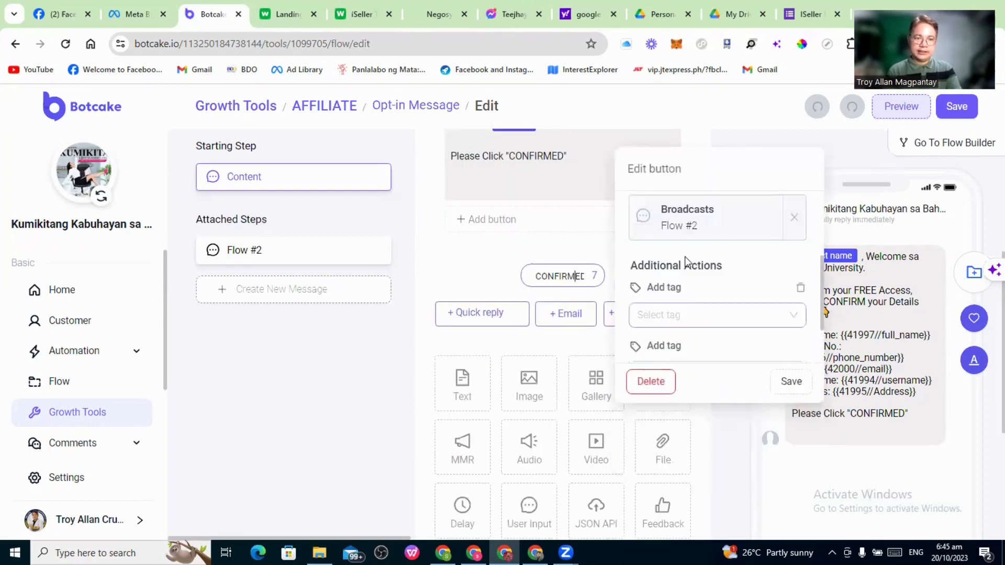
left_click(687, 225)
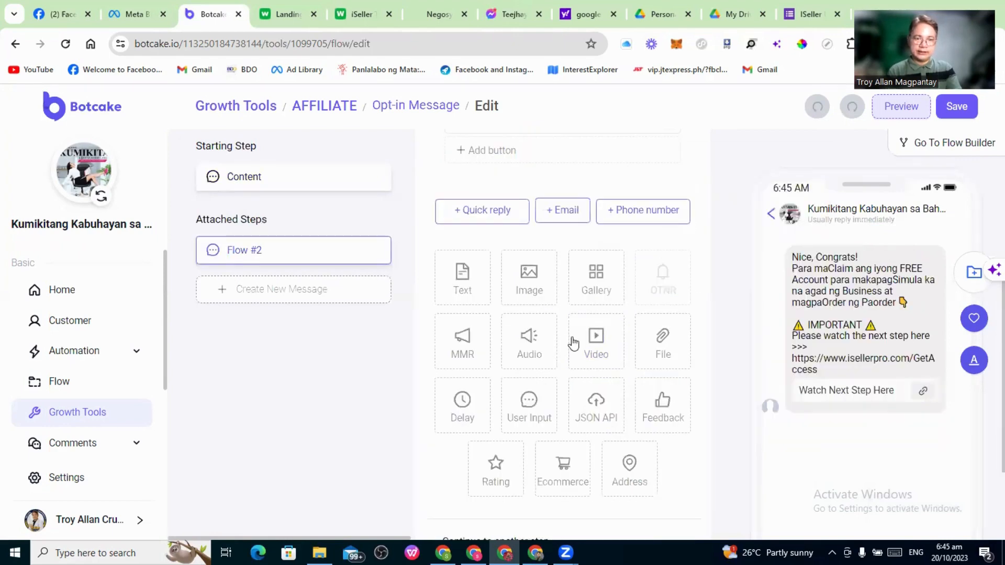
scroll(575, 343, "up", 4)
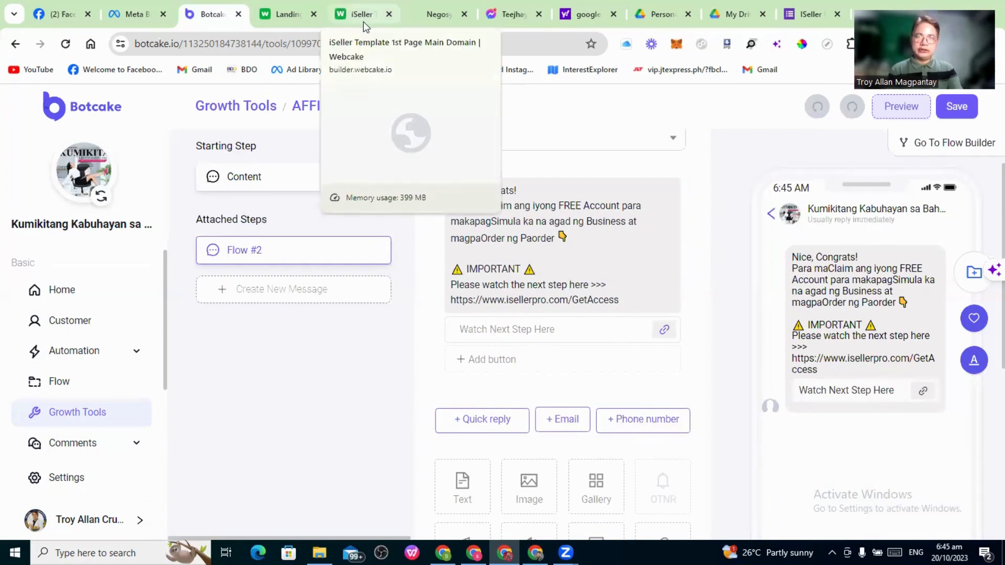
Copy the alagangshantahl.com/iselleruniversity2ndpage link from Webcake's publish dialog and return to Botcake
left_click(283, 18)
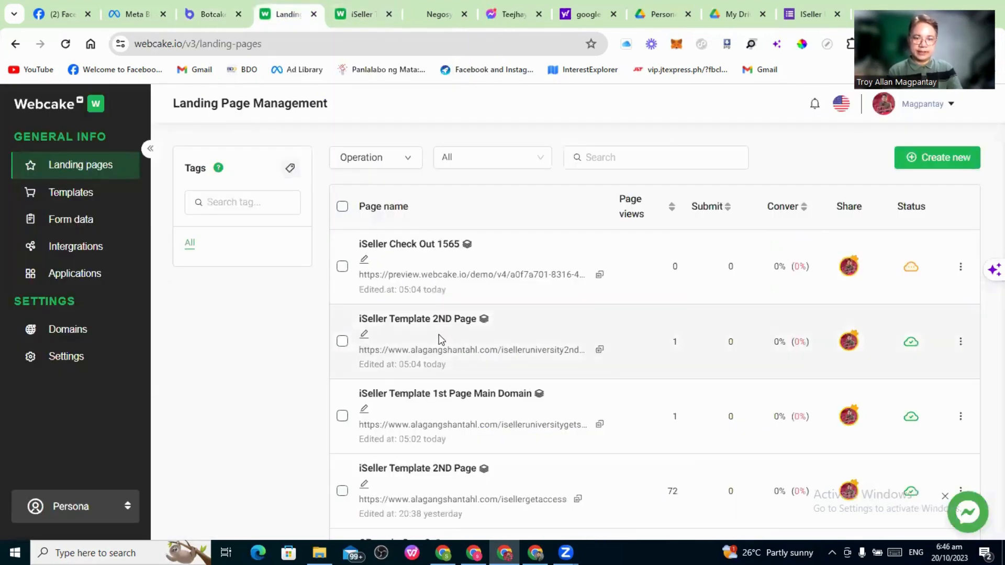
left_click(911, 346)
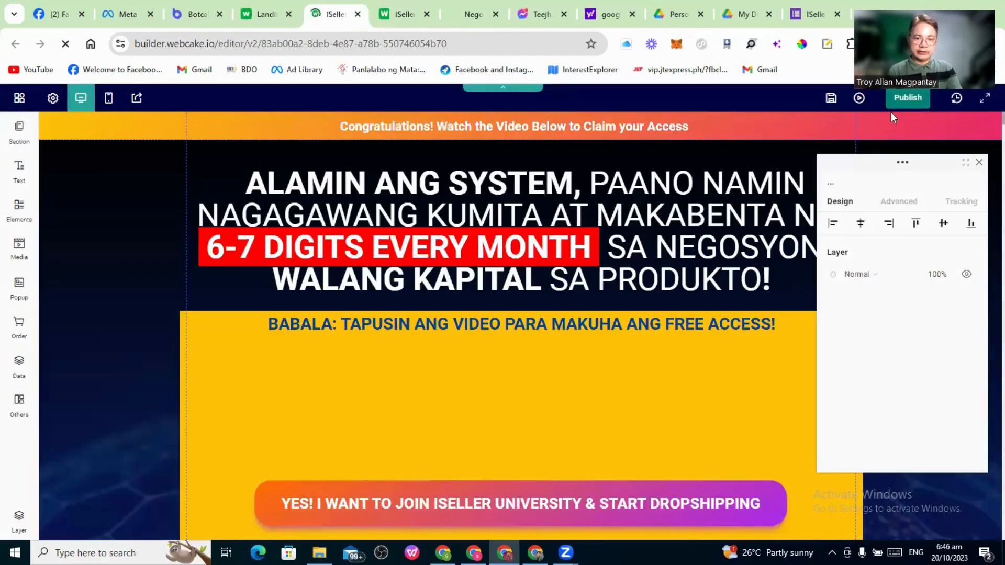
left_click(902, 99)
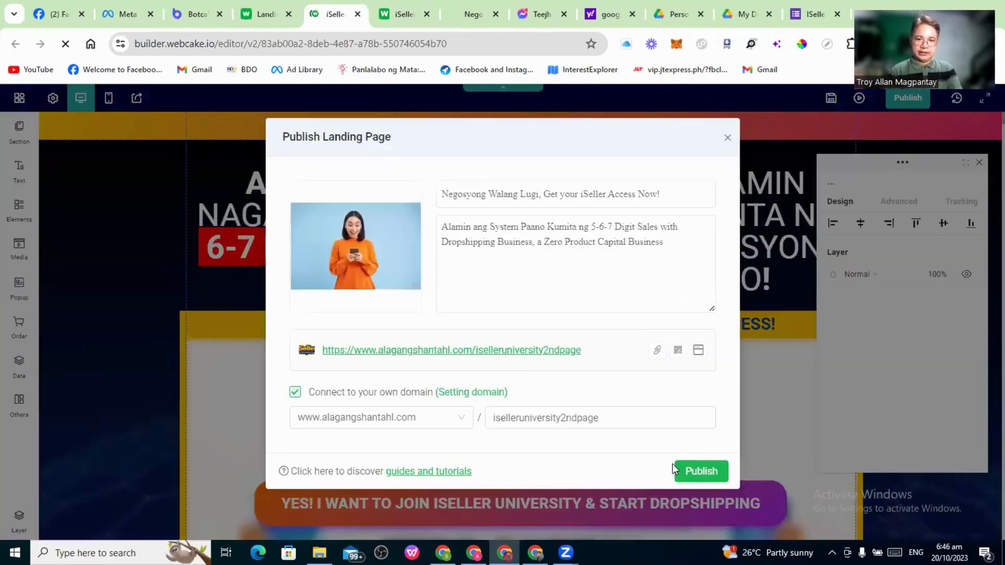
left_click(656, 352)
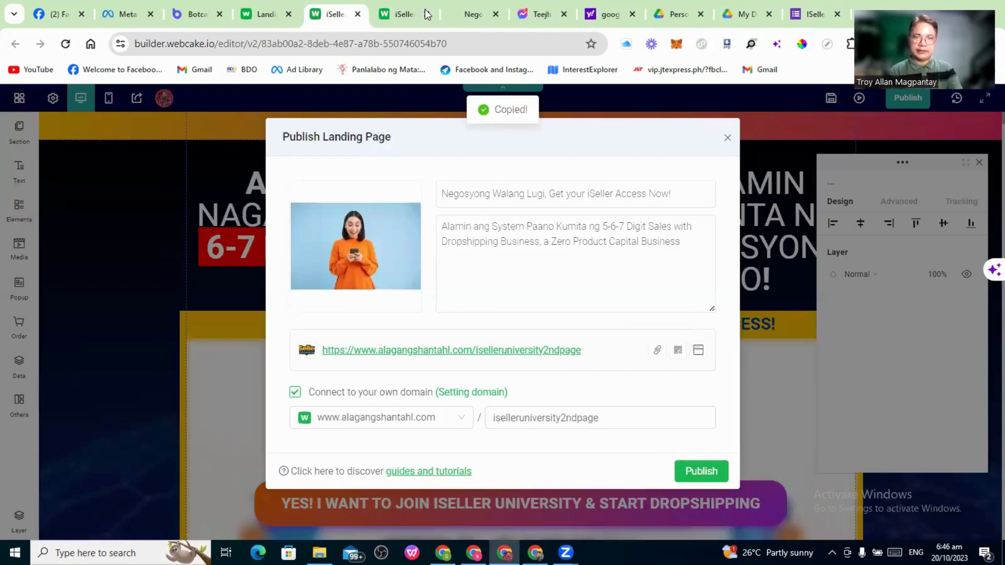
left_click(195, 15)
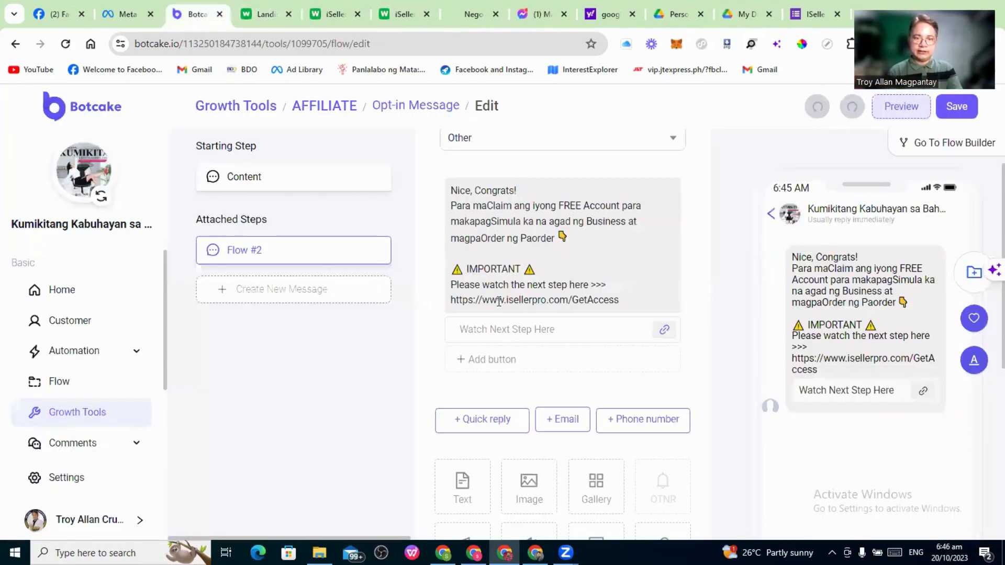
Replace the opt-in message's old GetAccess link with the iselleruniversity2ndpage URL
left_click(624, 304)
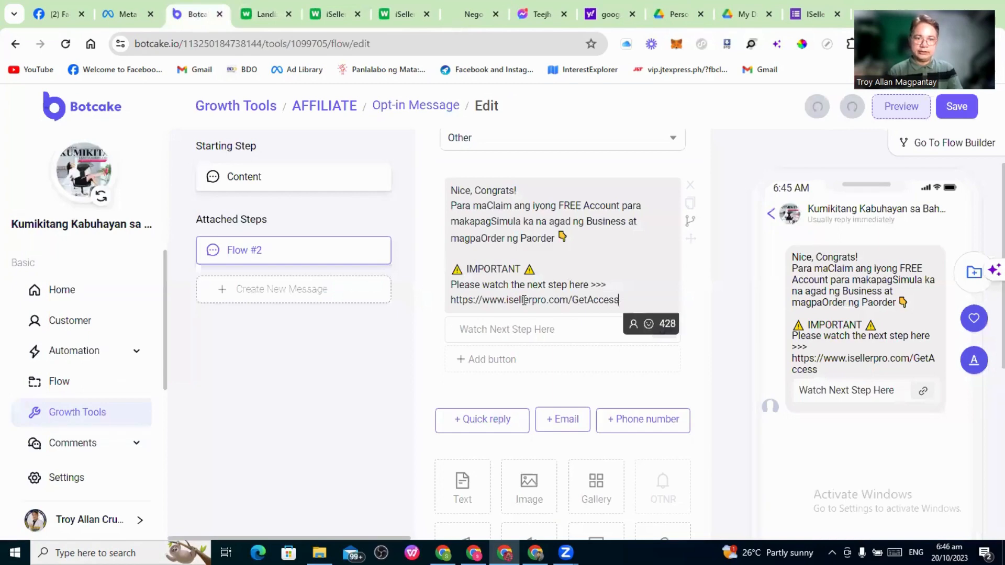
left_click(456, 300, "shift")
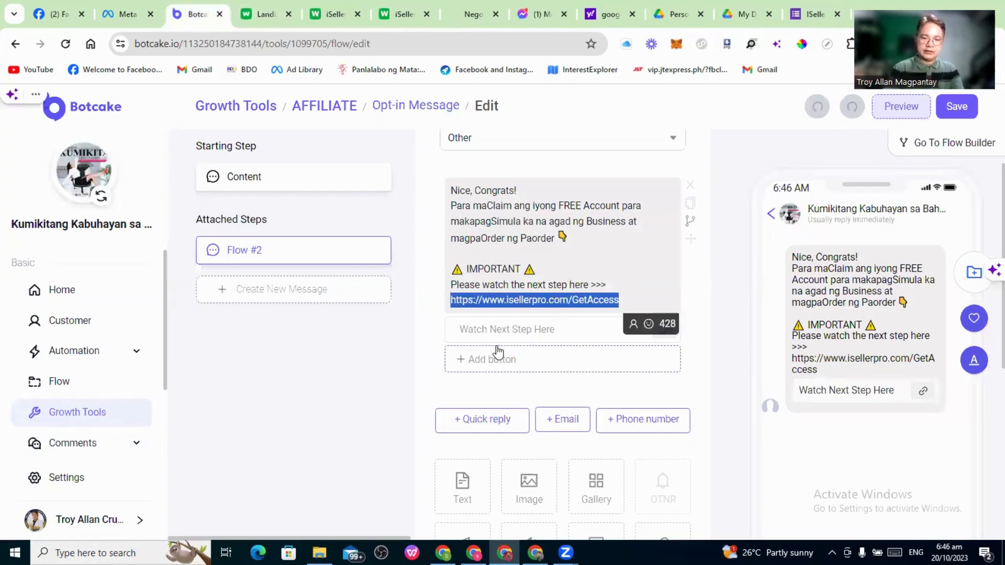
key("ctrl+v")
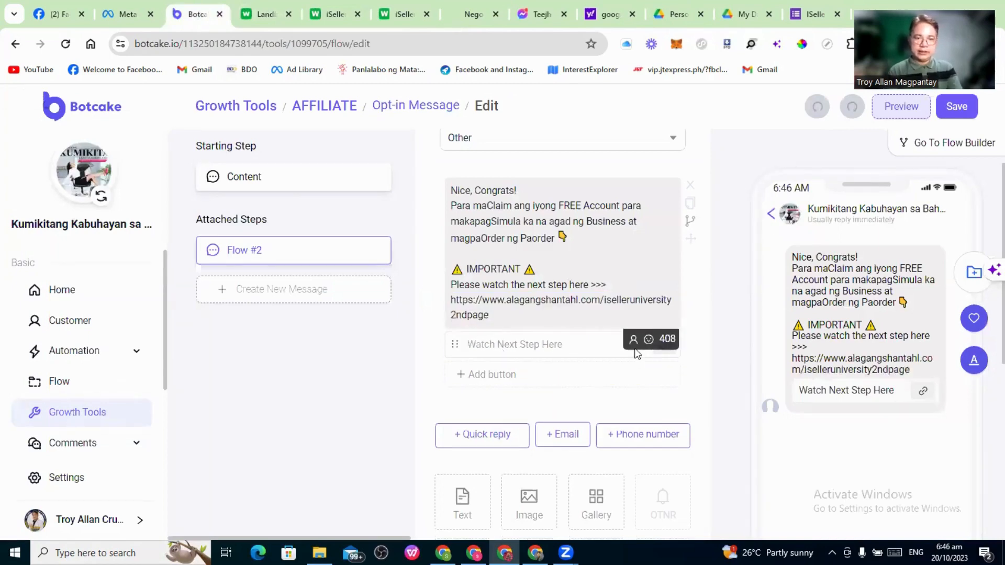
Point the Watch Next Step Here button to the iselleruniversity2ndpage URL and save it
left_click(513, 351)
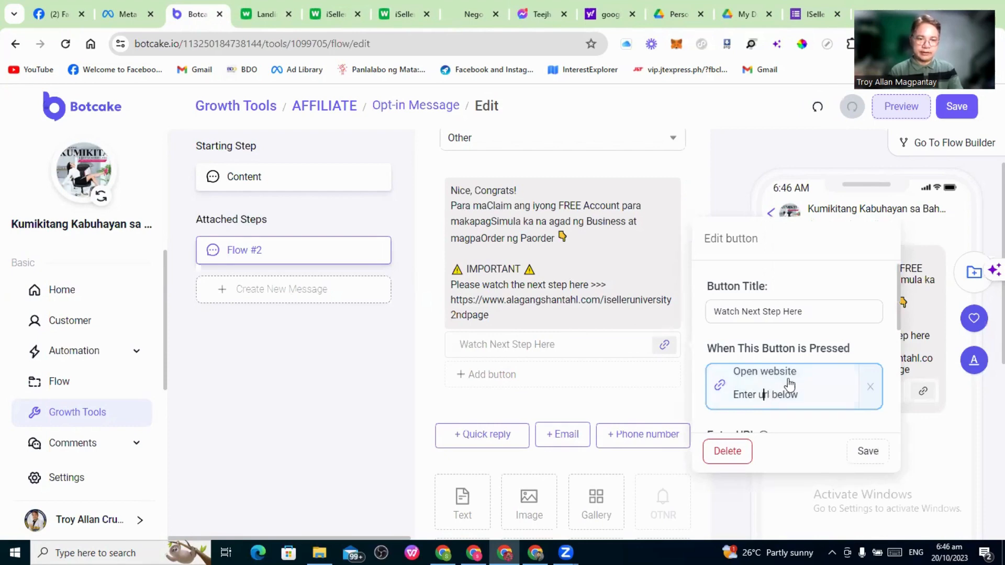
scroll(823, 371, "down", 2)
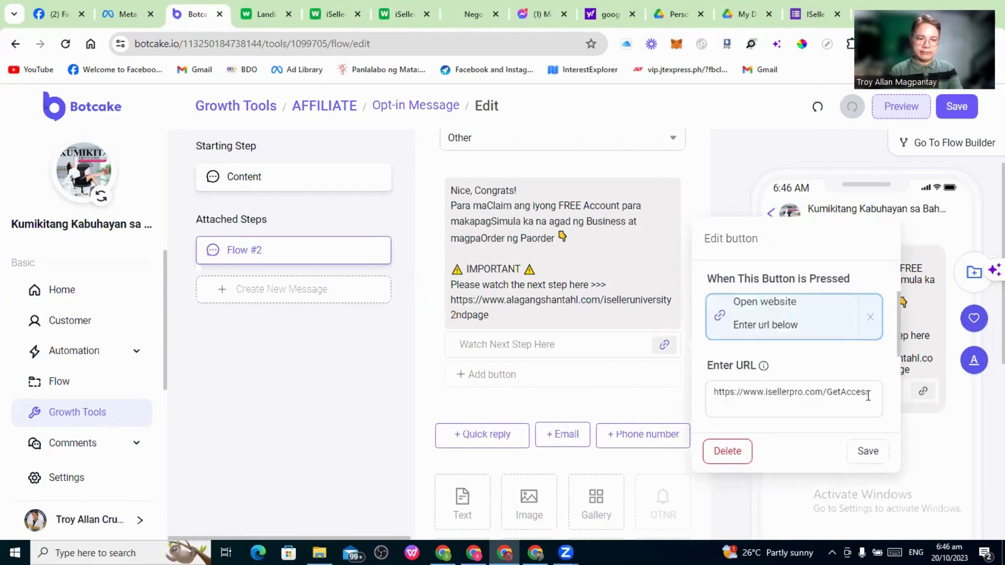
left_click_drag(872, 393, 710, 393)
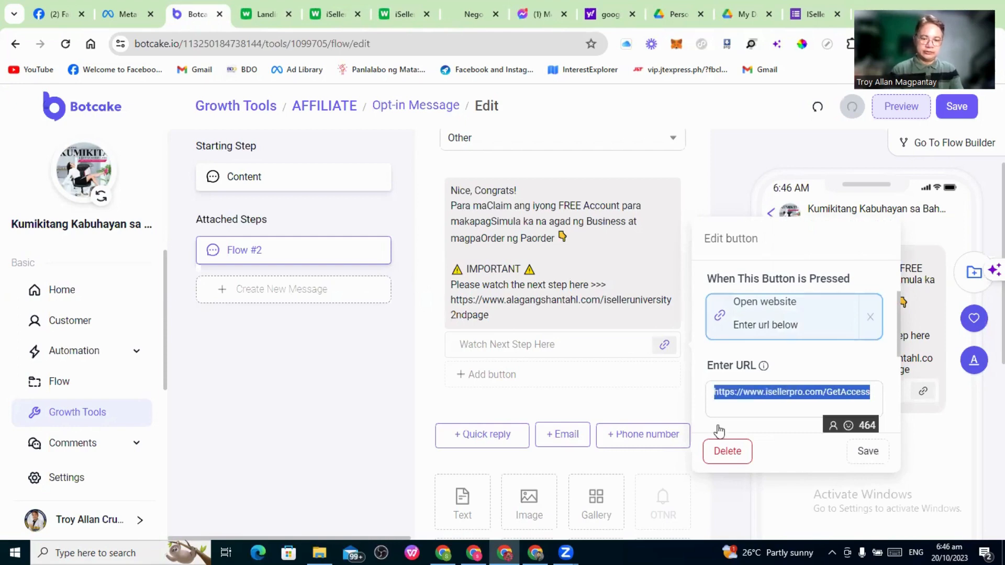
key("ctrl+v")
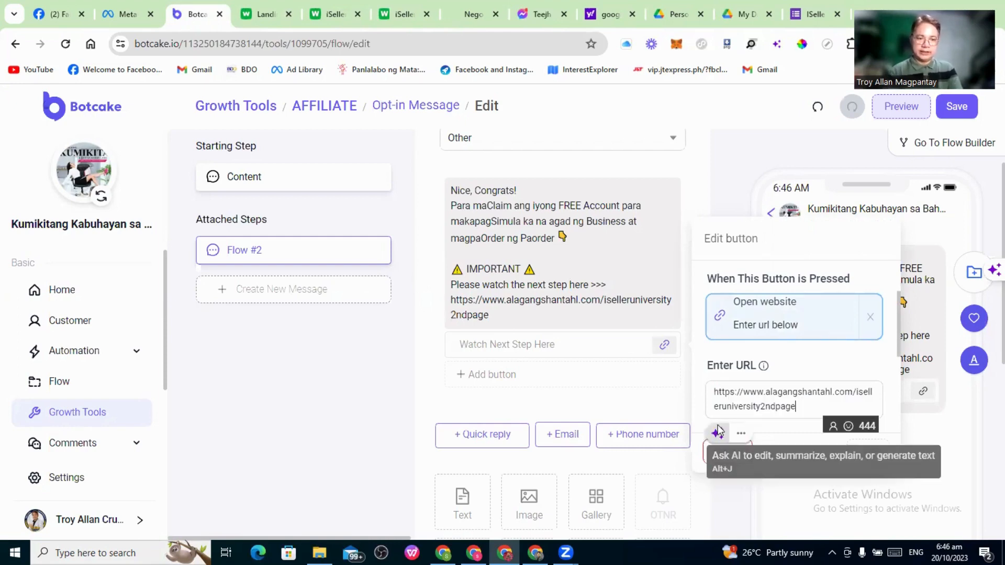
left_click(870, 454)
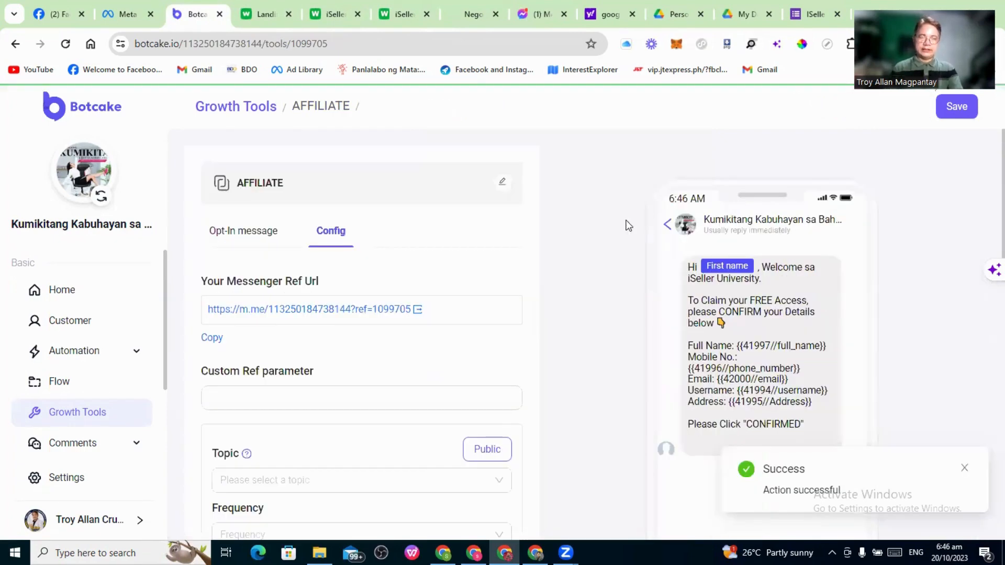
Reload the Messenger chat and follow Watch Next Step Here to the live iselleruniversity2ndpage
left_click(528, 15)
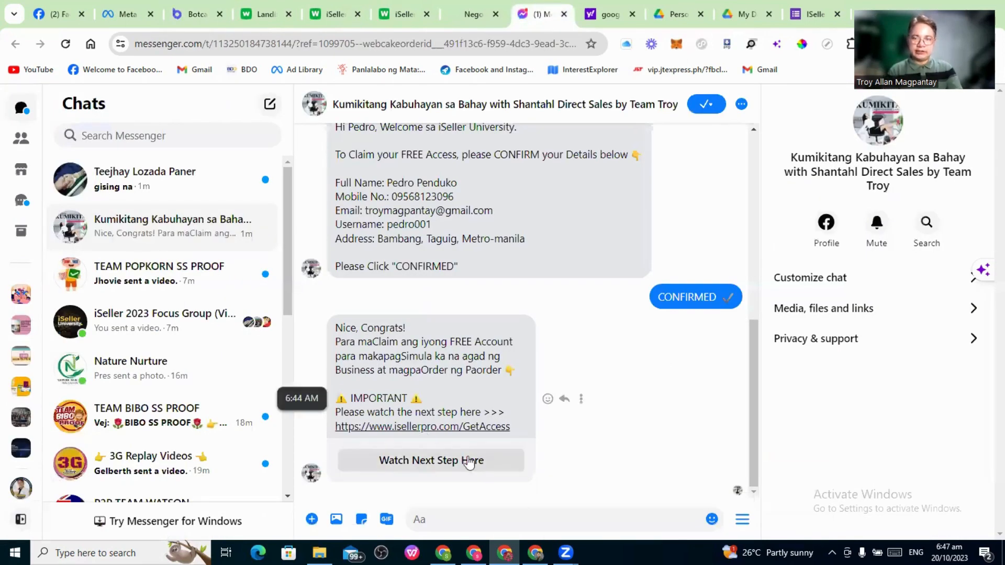
left_click(66, 44)
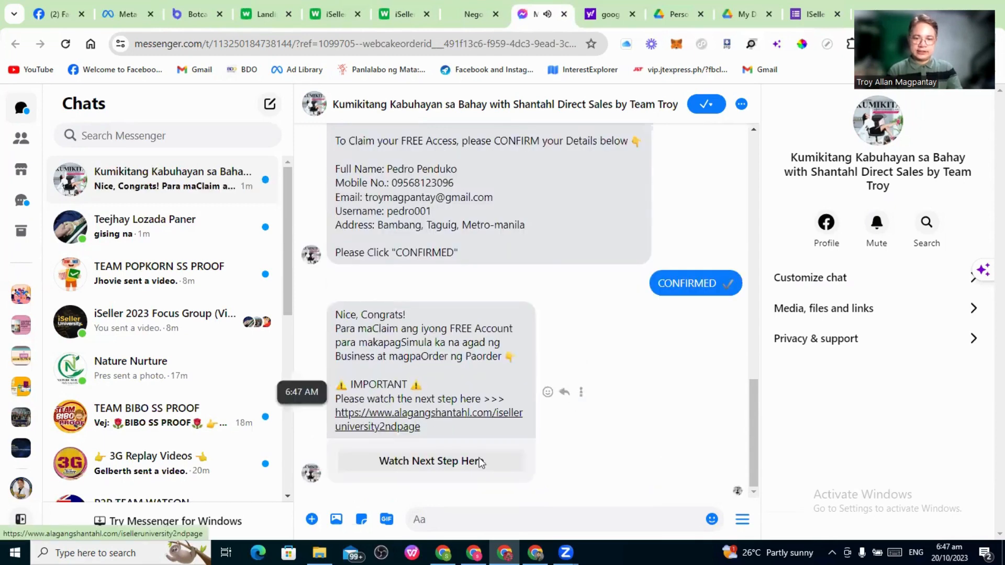
left_click(413, 466)
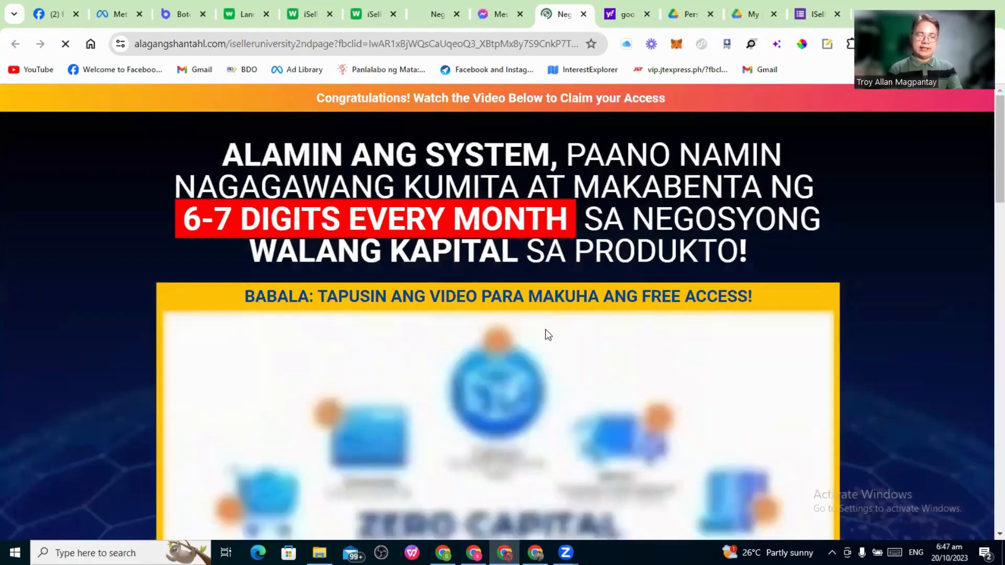
Scroll through the published iselleruniversity2ndpage to check its content
scroll(654, 335, "down", 2)
scroll(658, 338, "down", 3)
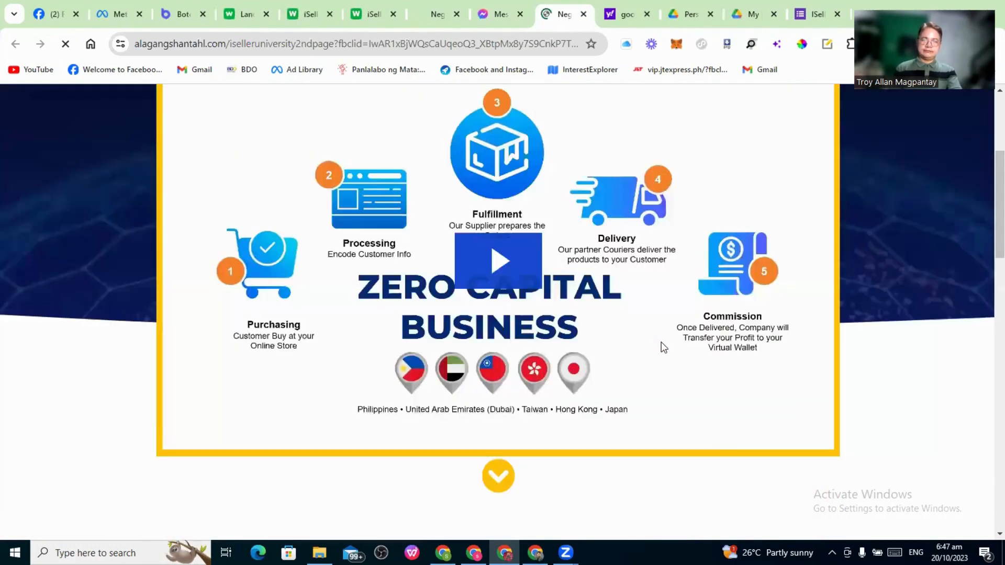
scroll(661, 345, "up", 2)
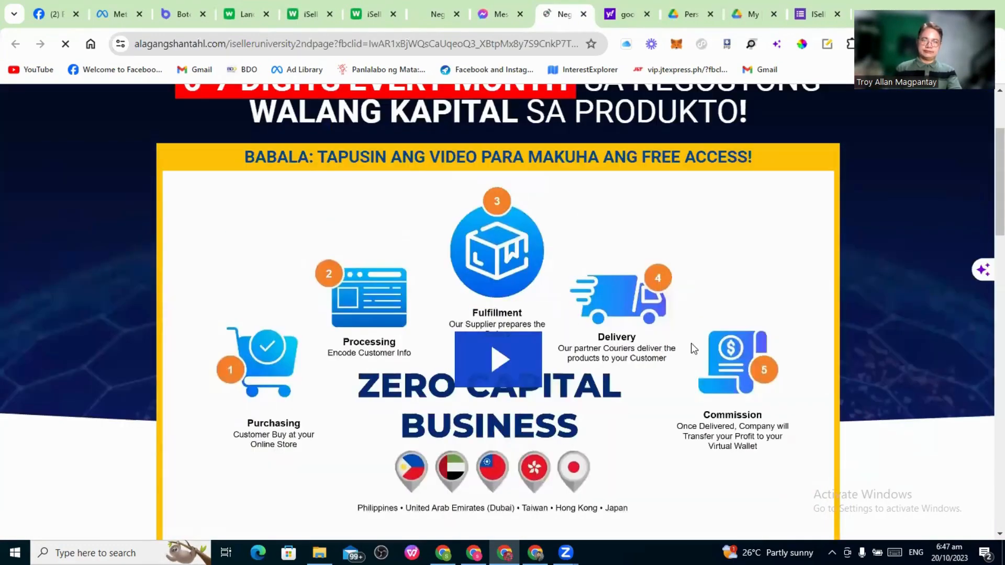
scroll(631, 297, "down", 1)
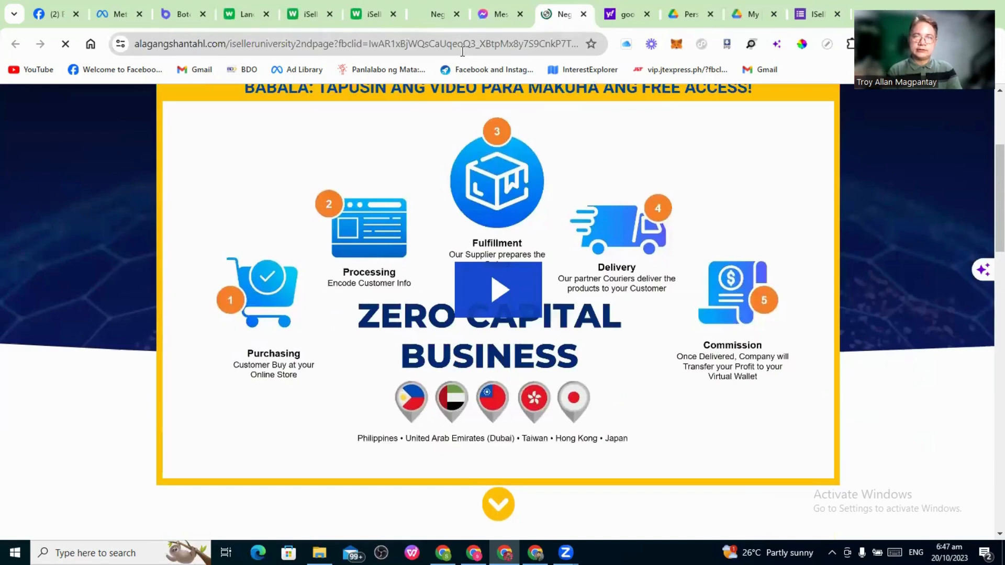
On the getstarted1 page, dismiss the CONGRATULATIONS popup and follow the JOIN OUR VIP CLUB link
left_click(426, 19)
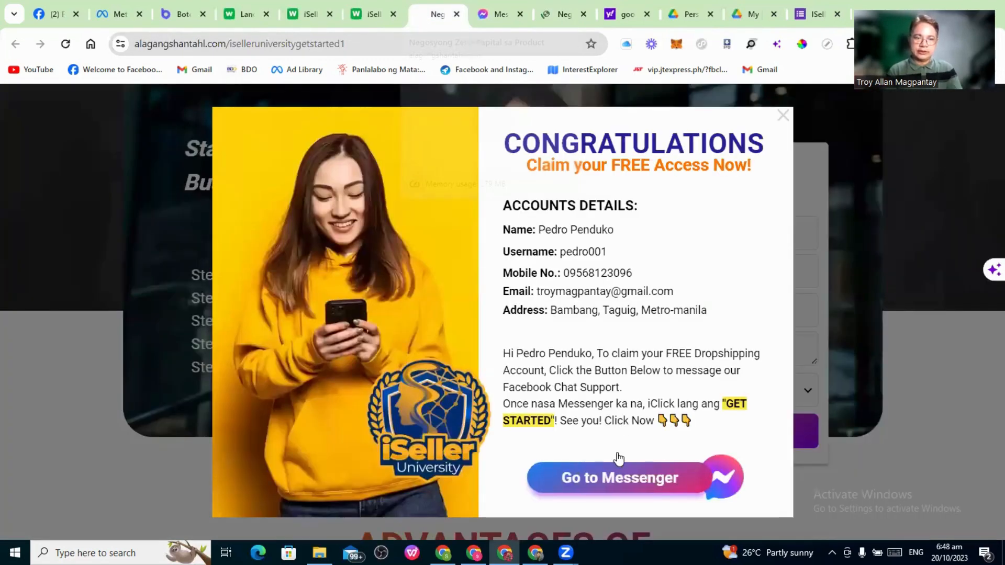
left_click(787, 116)
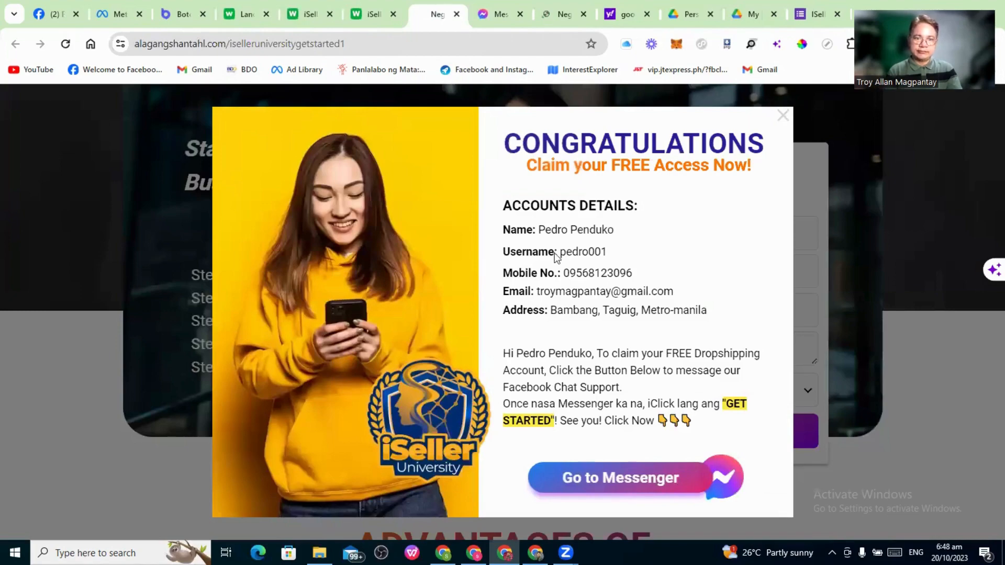
scroll(463, 259, "down", 5)
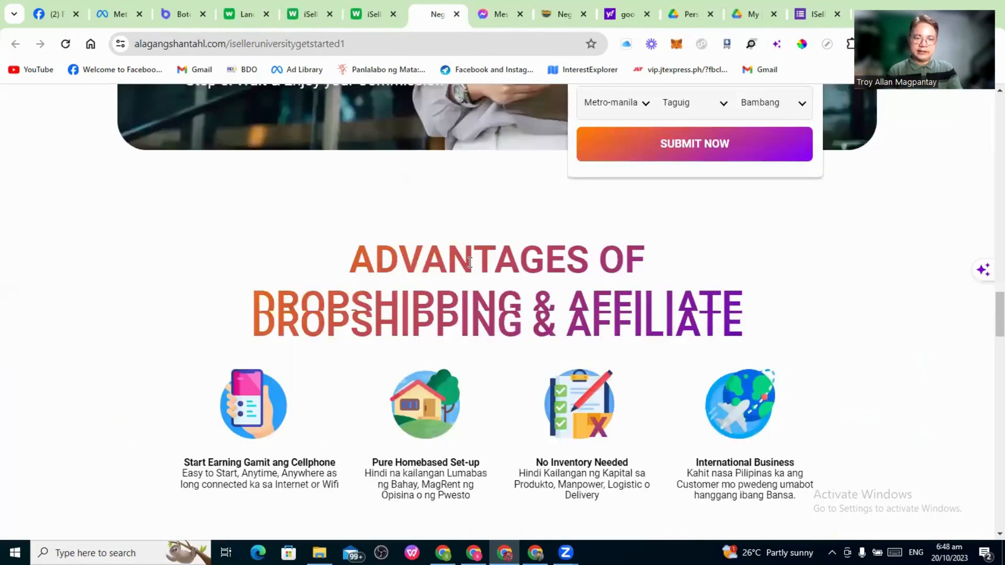
scroll(470, 264, "down", 6)
scroll(475, 273, "down", 6)
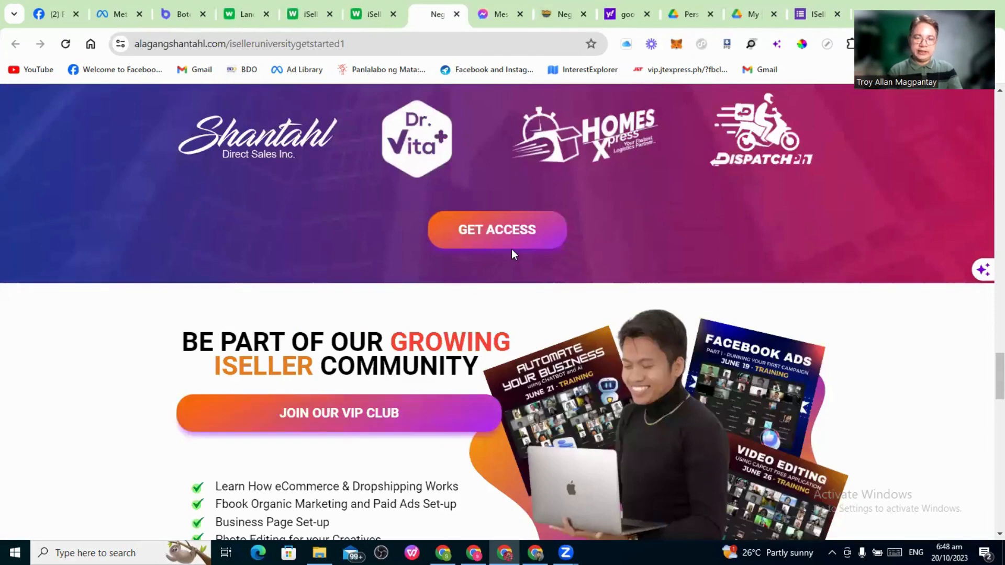
scroll(336, 281, "down", 3)
left_click(337, 273)
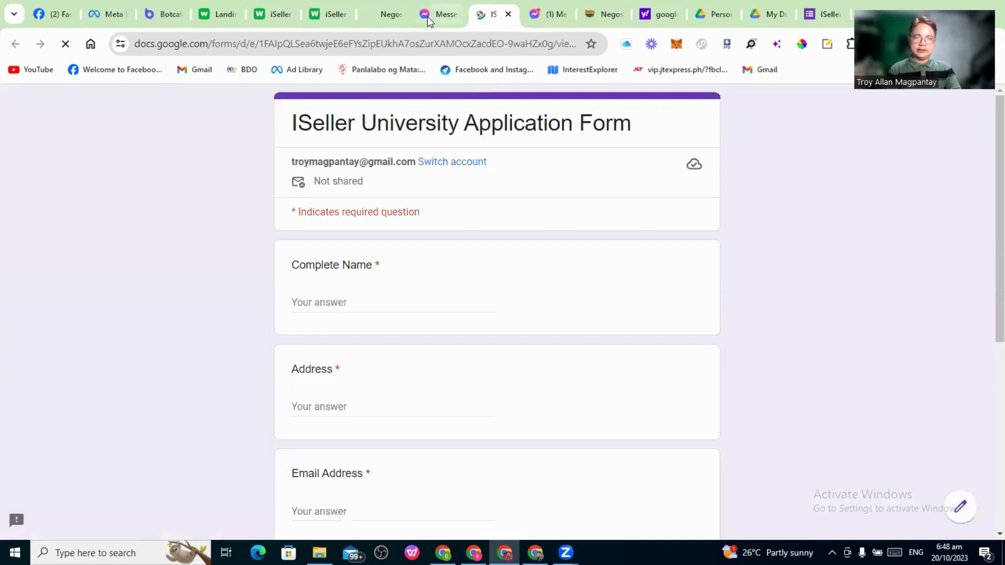
Book Tomorrow at 8:00 PM in Messenger and check the Google Form registration link
left_click(427, 17)
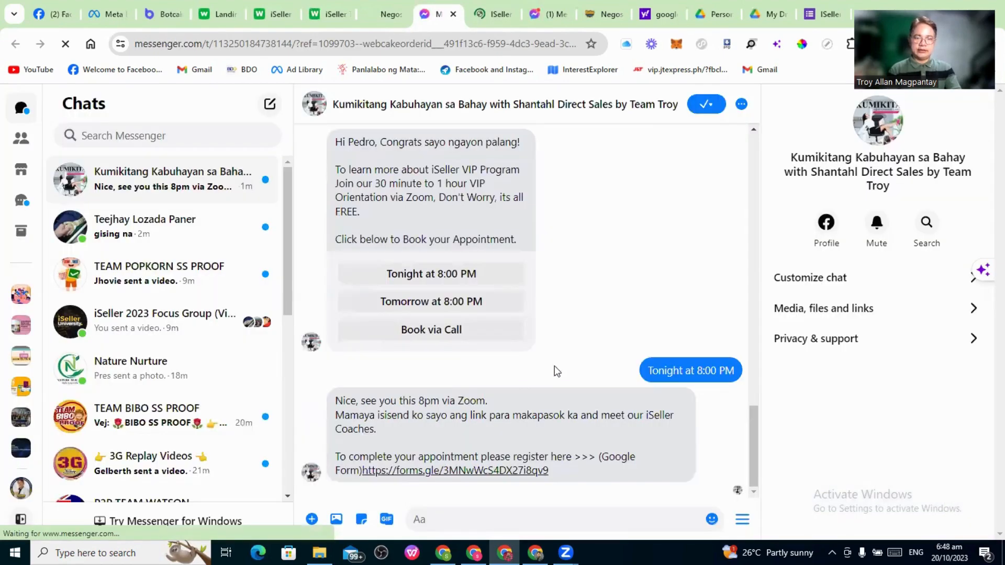
left_click(438, 310)
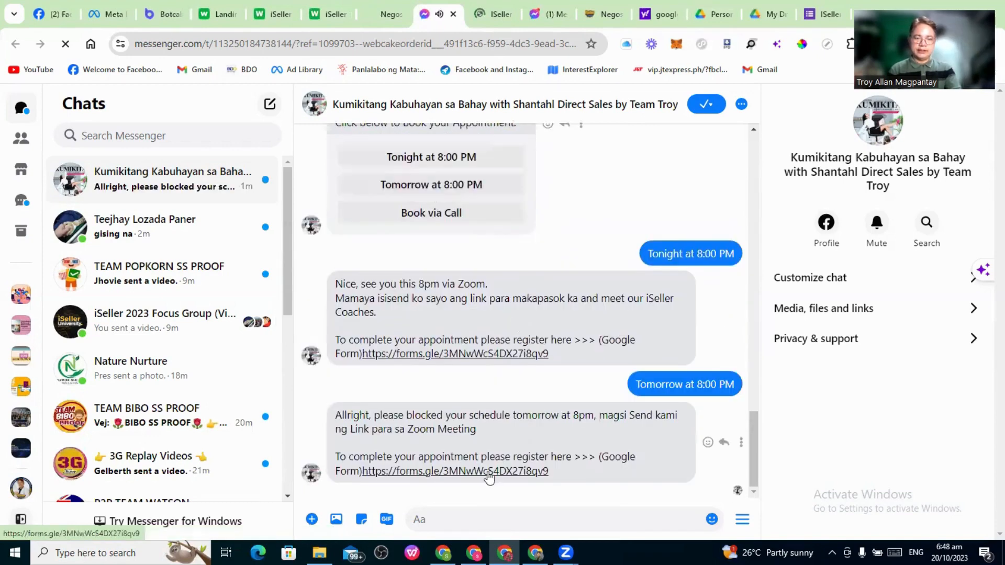
left_click(489, 477)
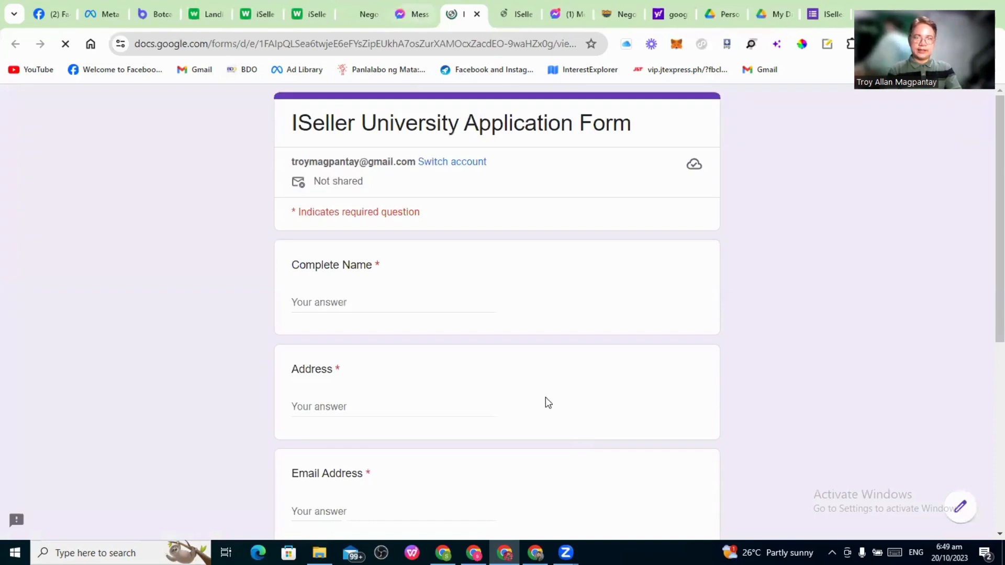
key("ctrl+w")
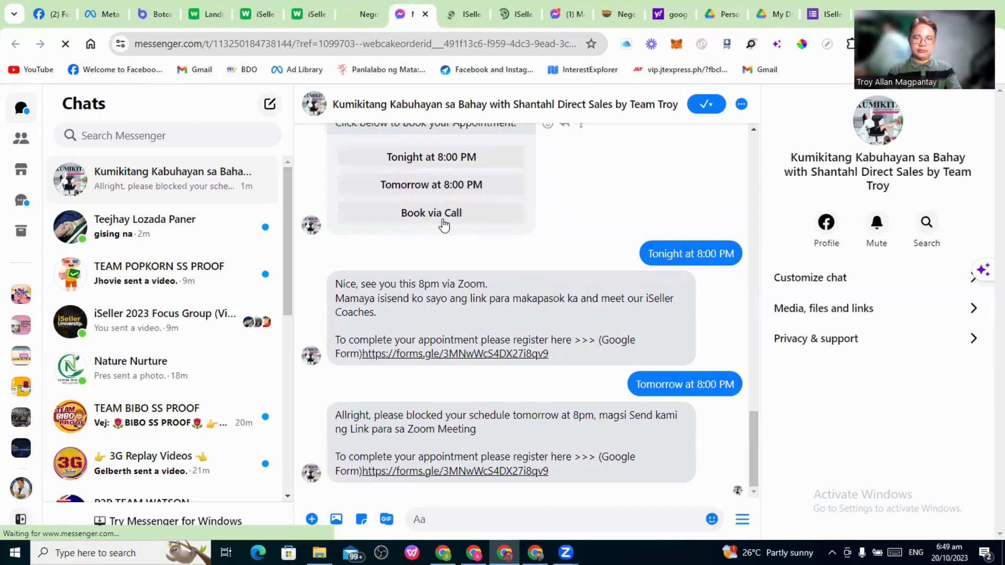
Choose Book via Call and send a contact mobile number to the bot
left_click(442, 215)
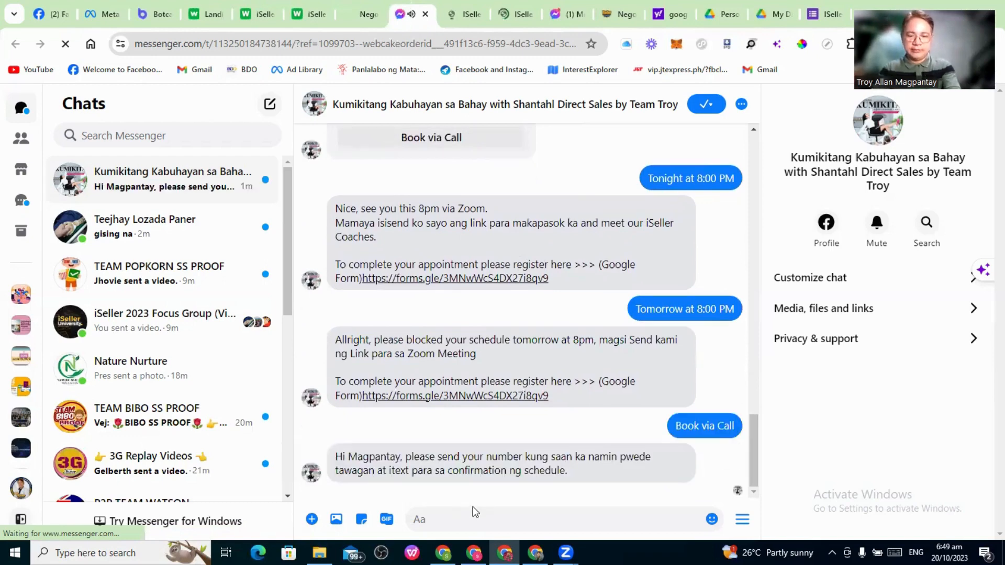
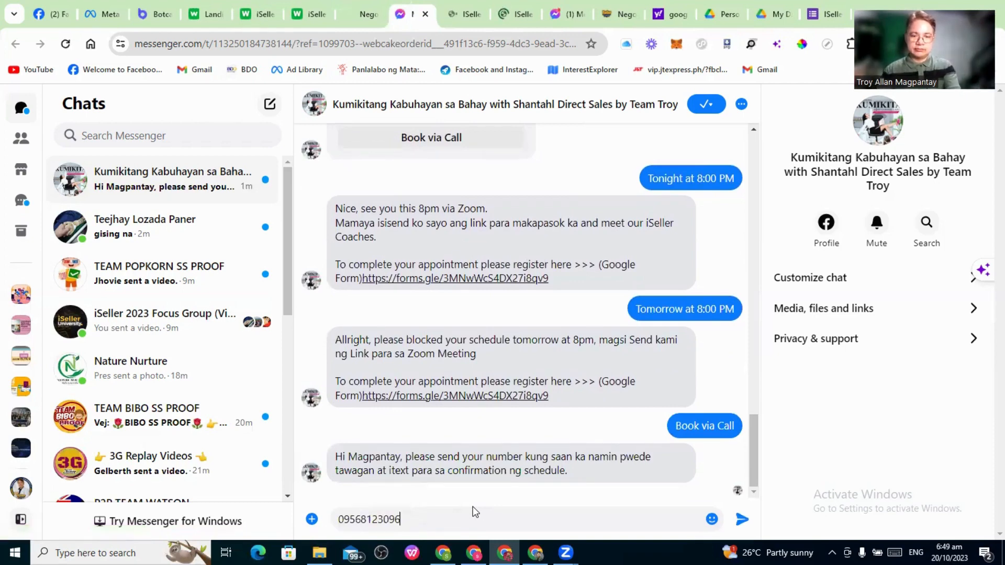
key("Return")
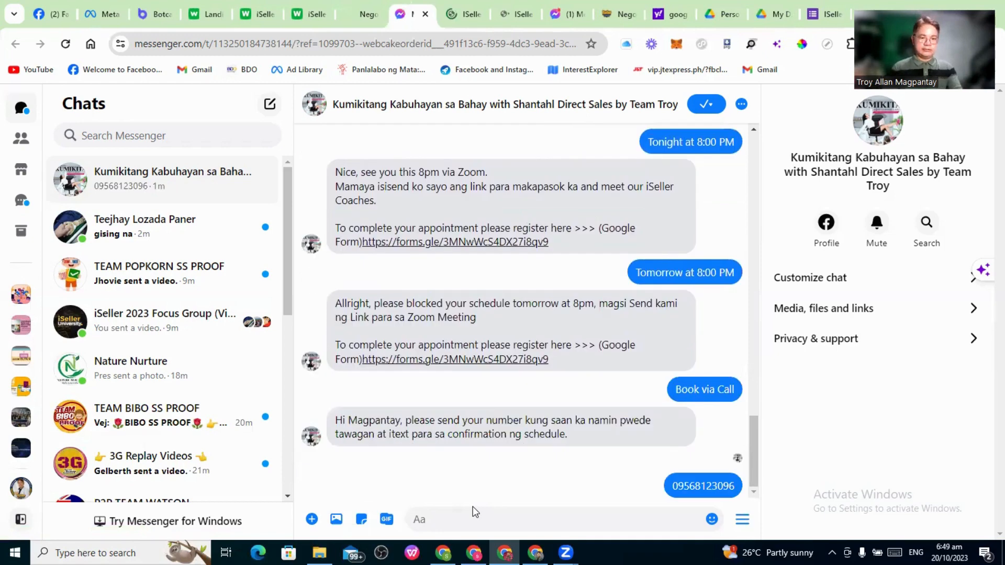